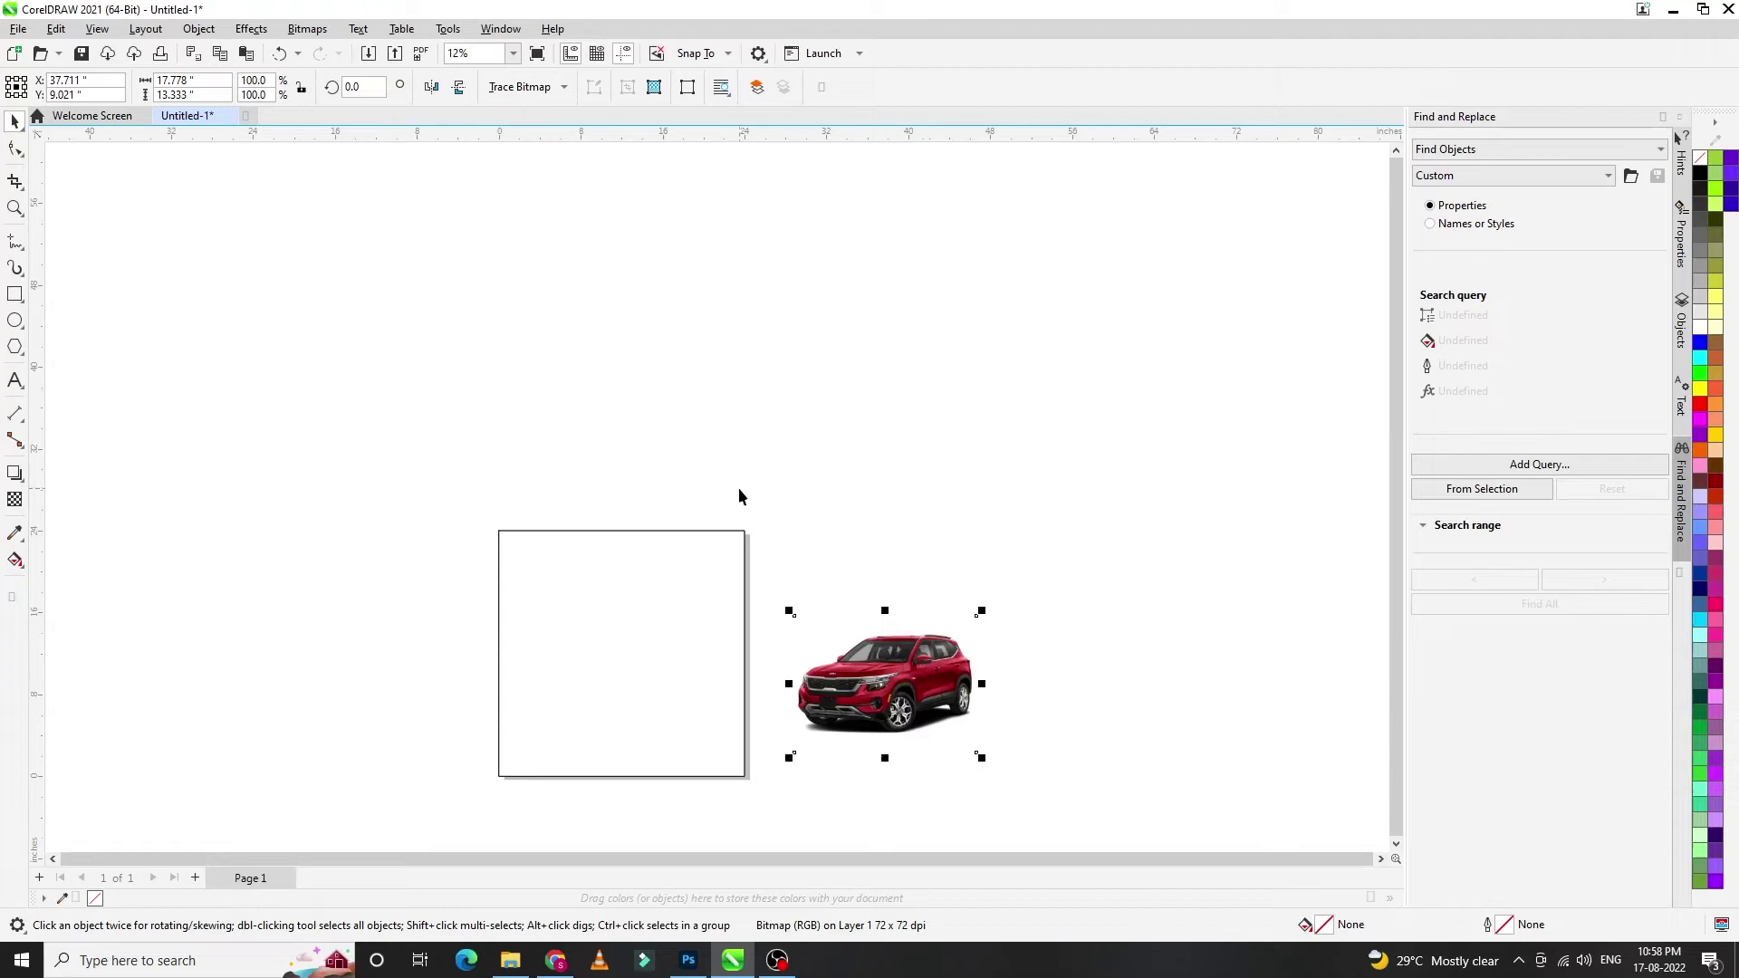
- Draw a six-sided polygon near the page's top-right corner, rotated 90°
left_click(15, 347)
scroll(814, 582, "up", 1)
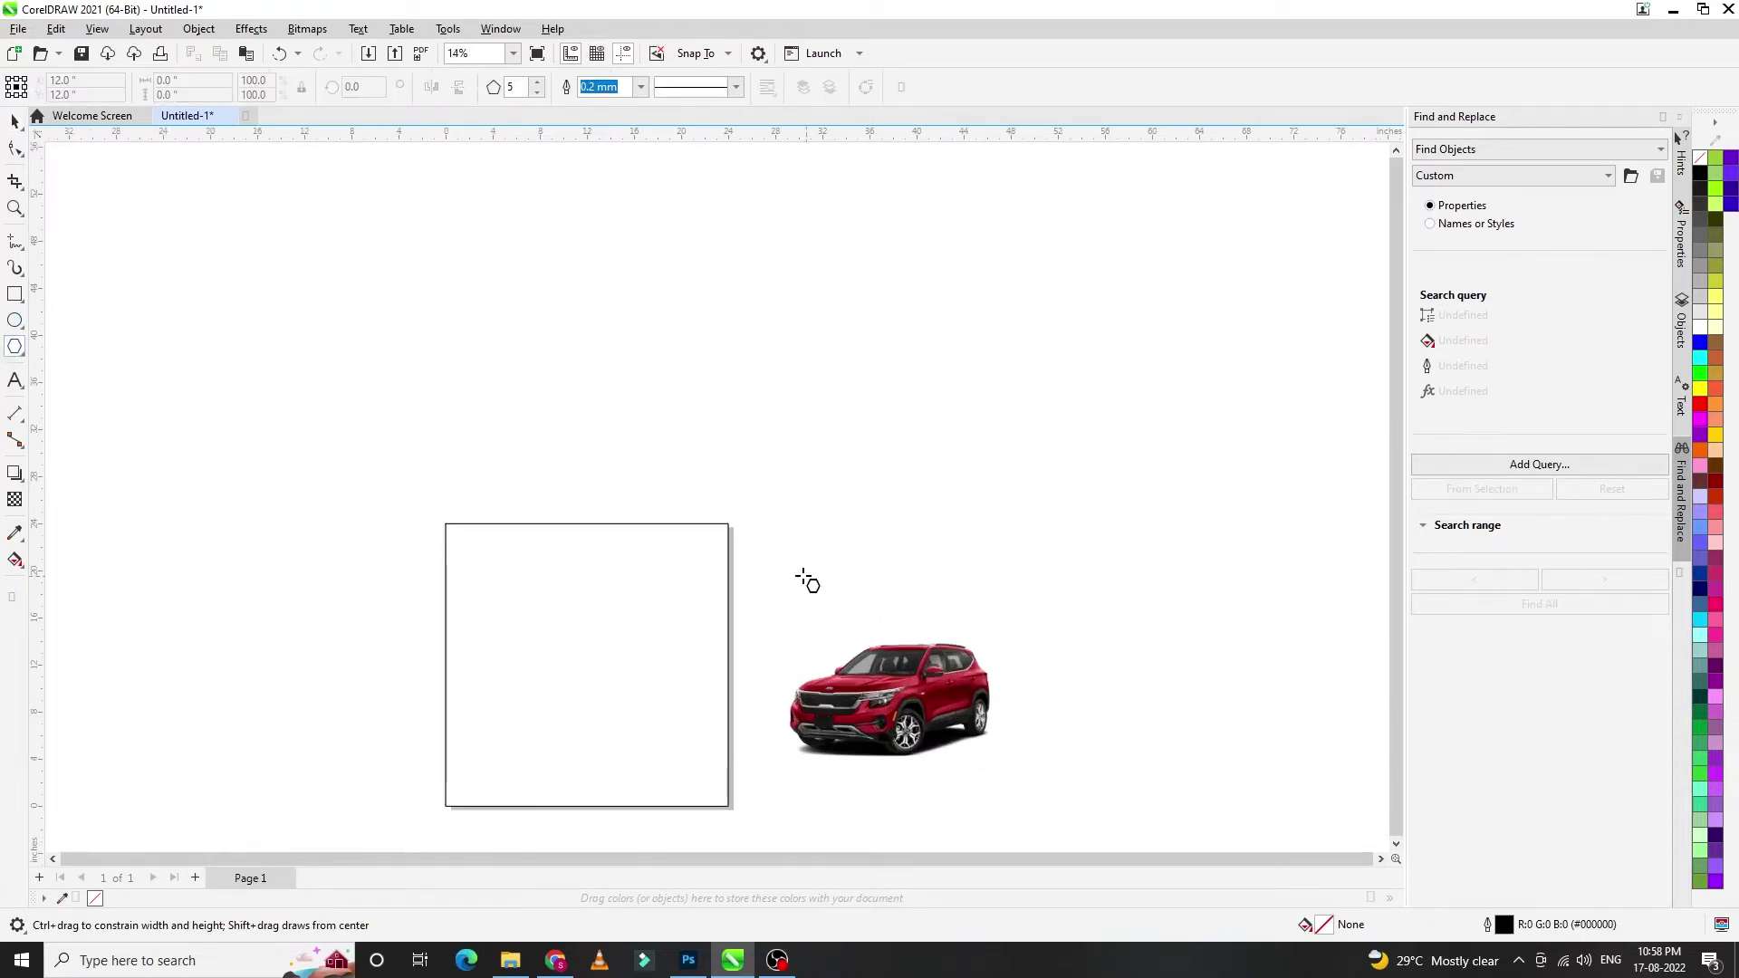
scroll(813, 581, "up", 1)
left_click_drag(688, 442, 806, 549)
left_click(14, 121)
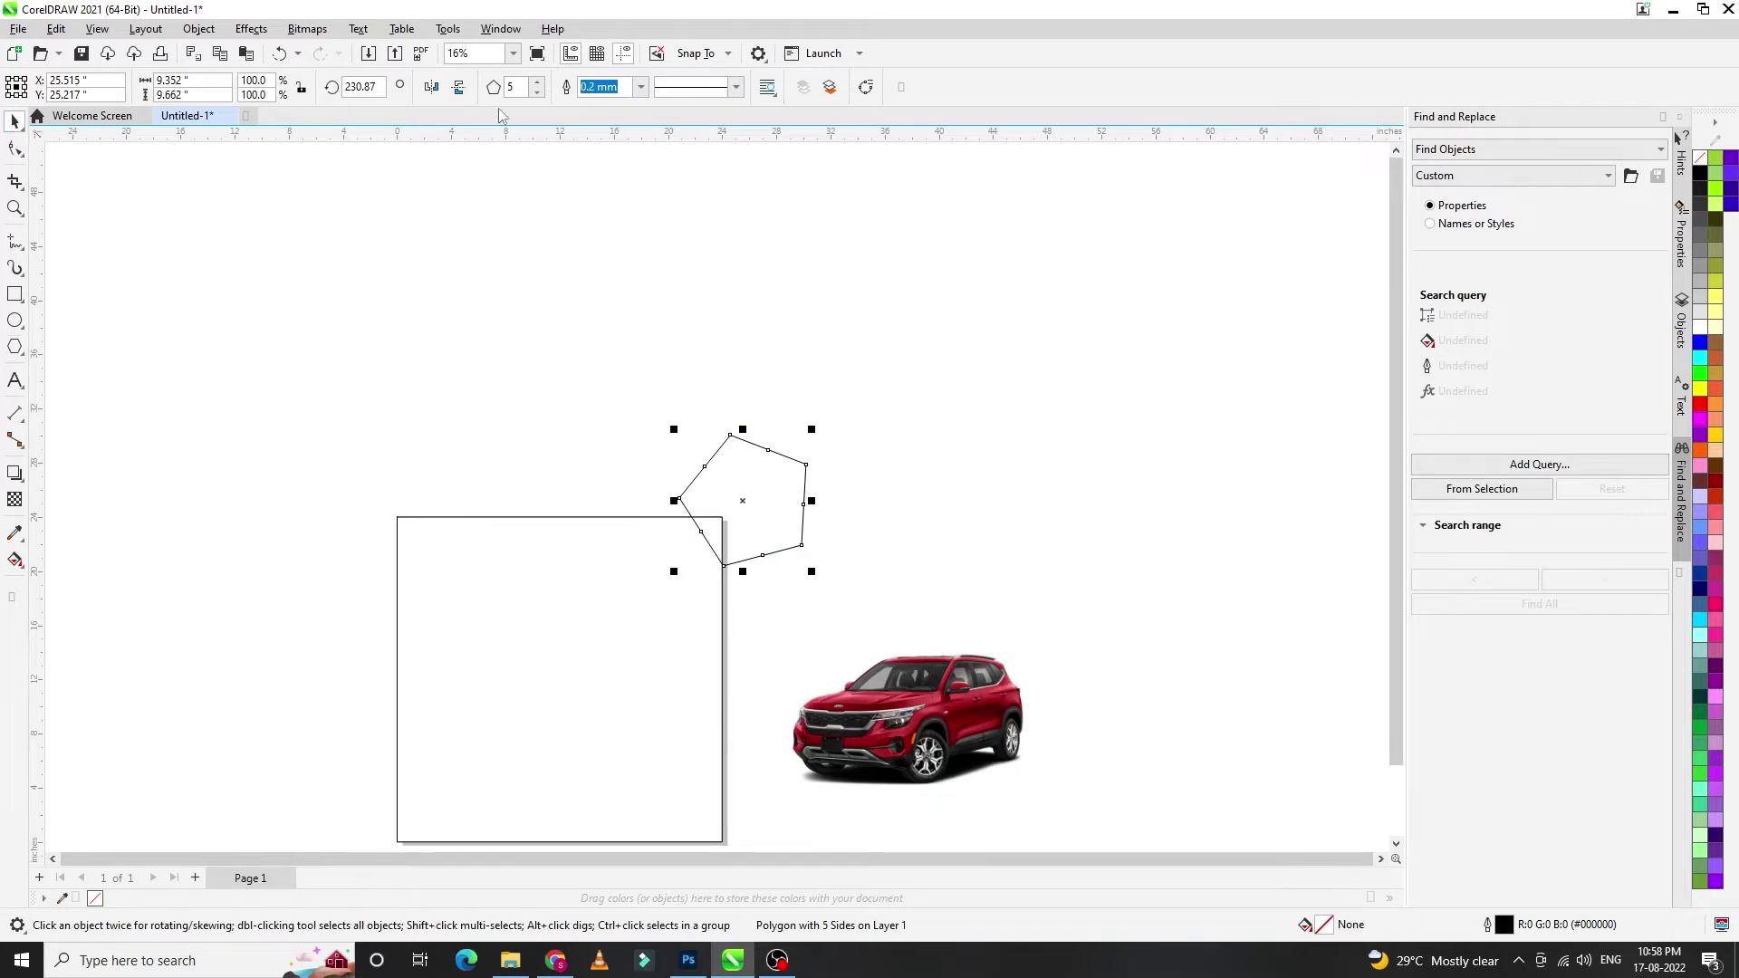
double_click(376, 86)
type("90")
key("Return")
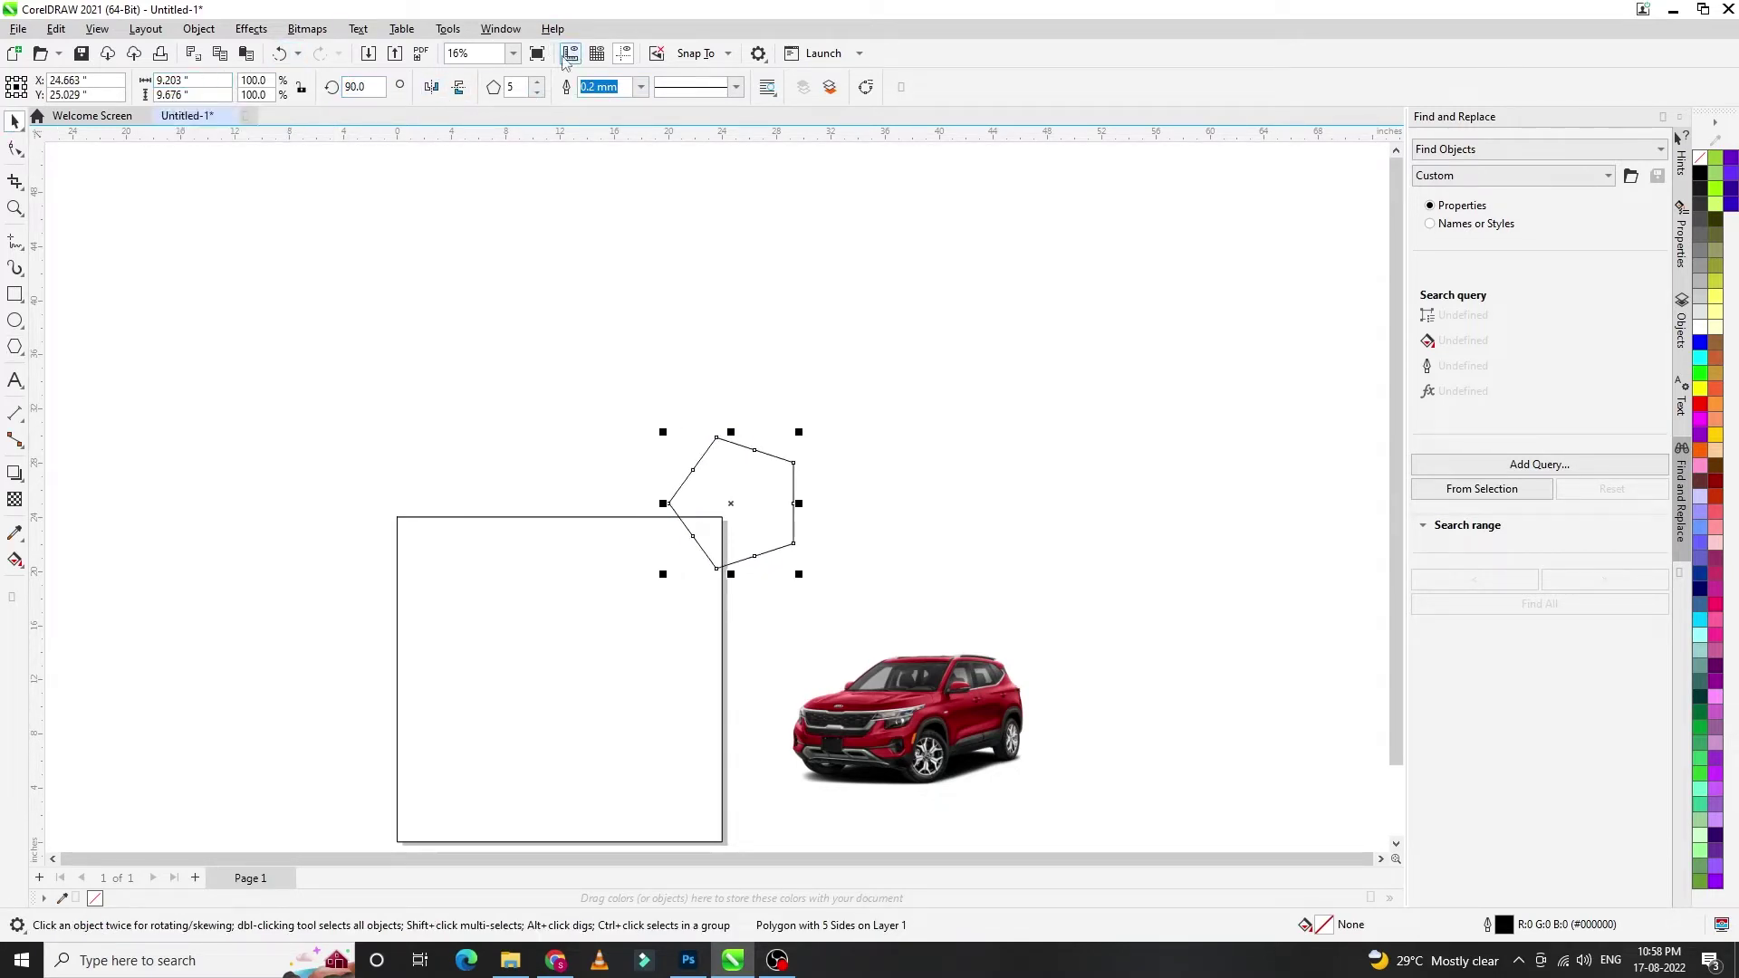
left_click(539, 81)
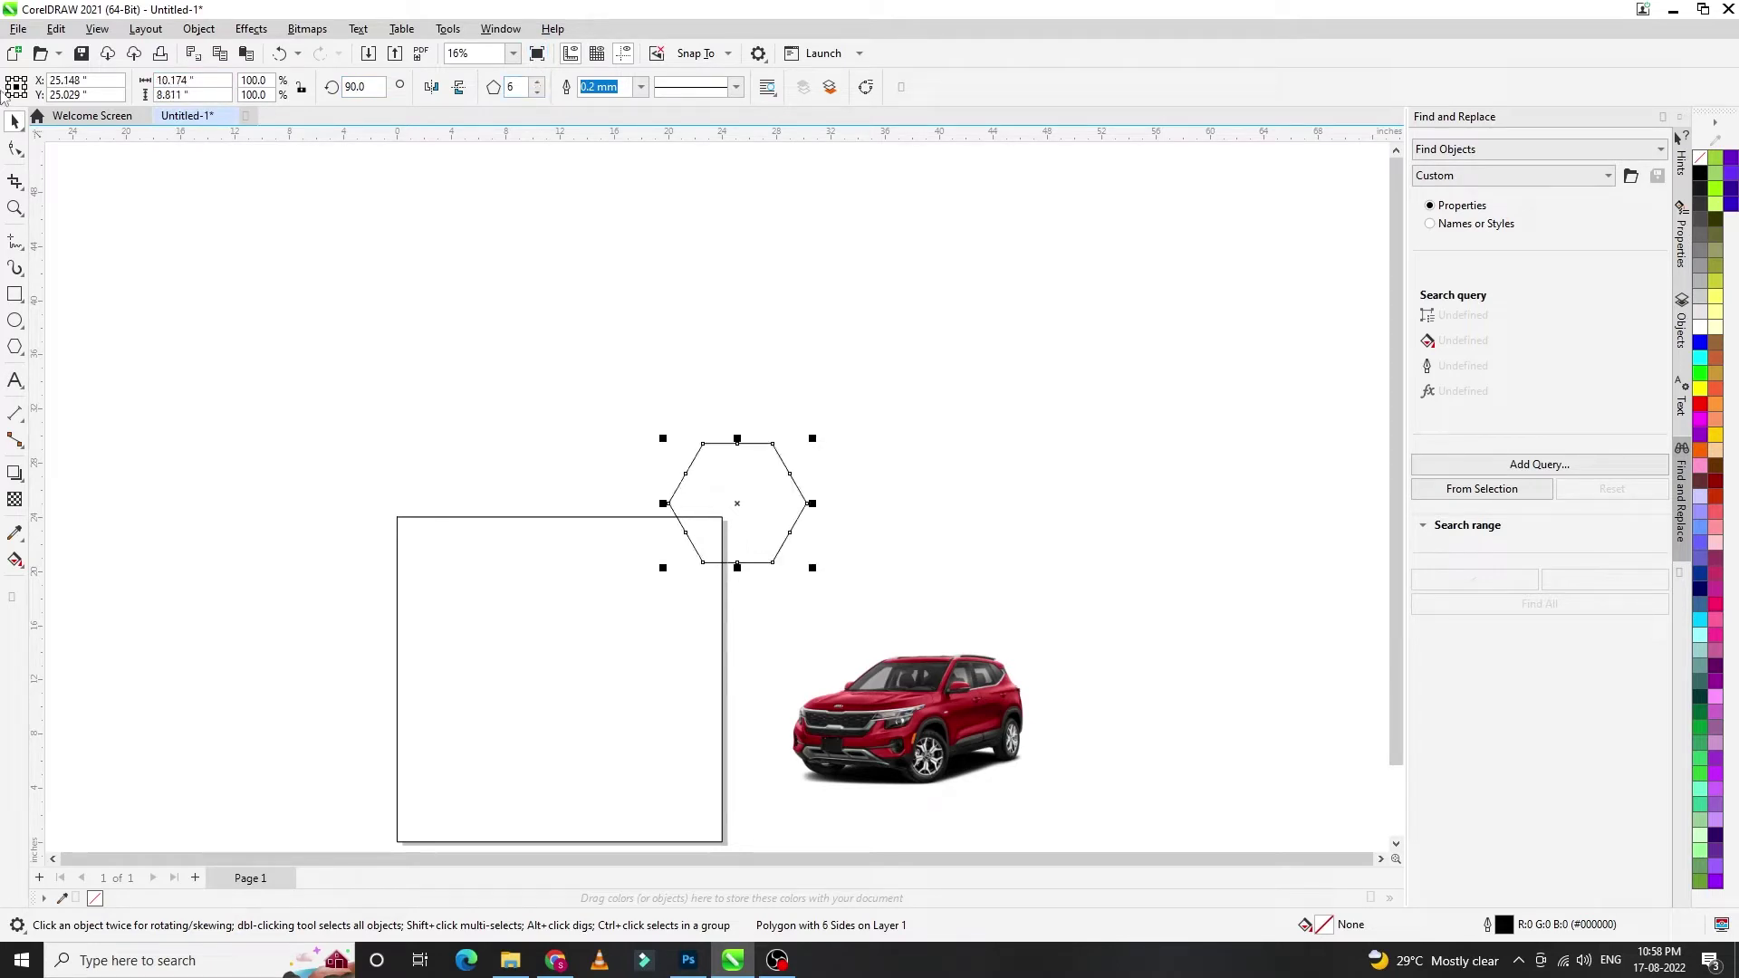
- Place an overlapping copy of the hexagon to its left and enlarge both hexagons
mouse_move(729, 512)
left_mouse_down()
mouse_move(704, 577)
mouse_move(635, 580)
left_mouse_up()
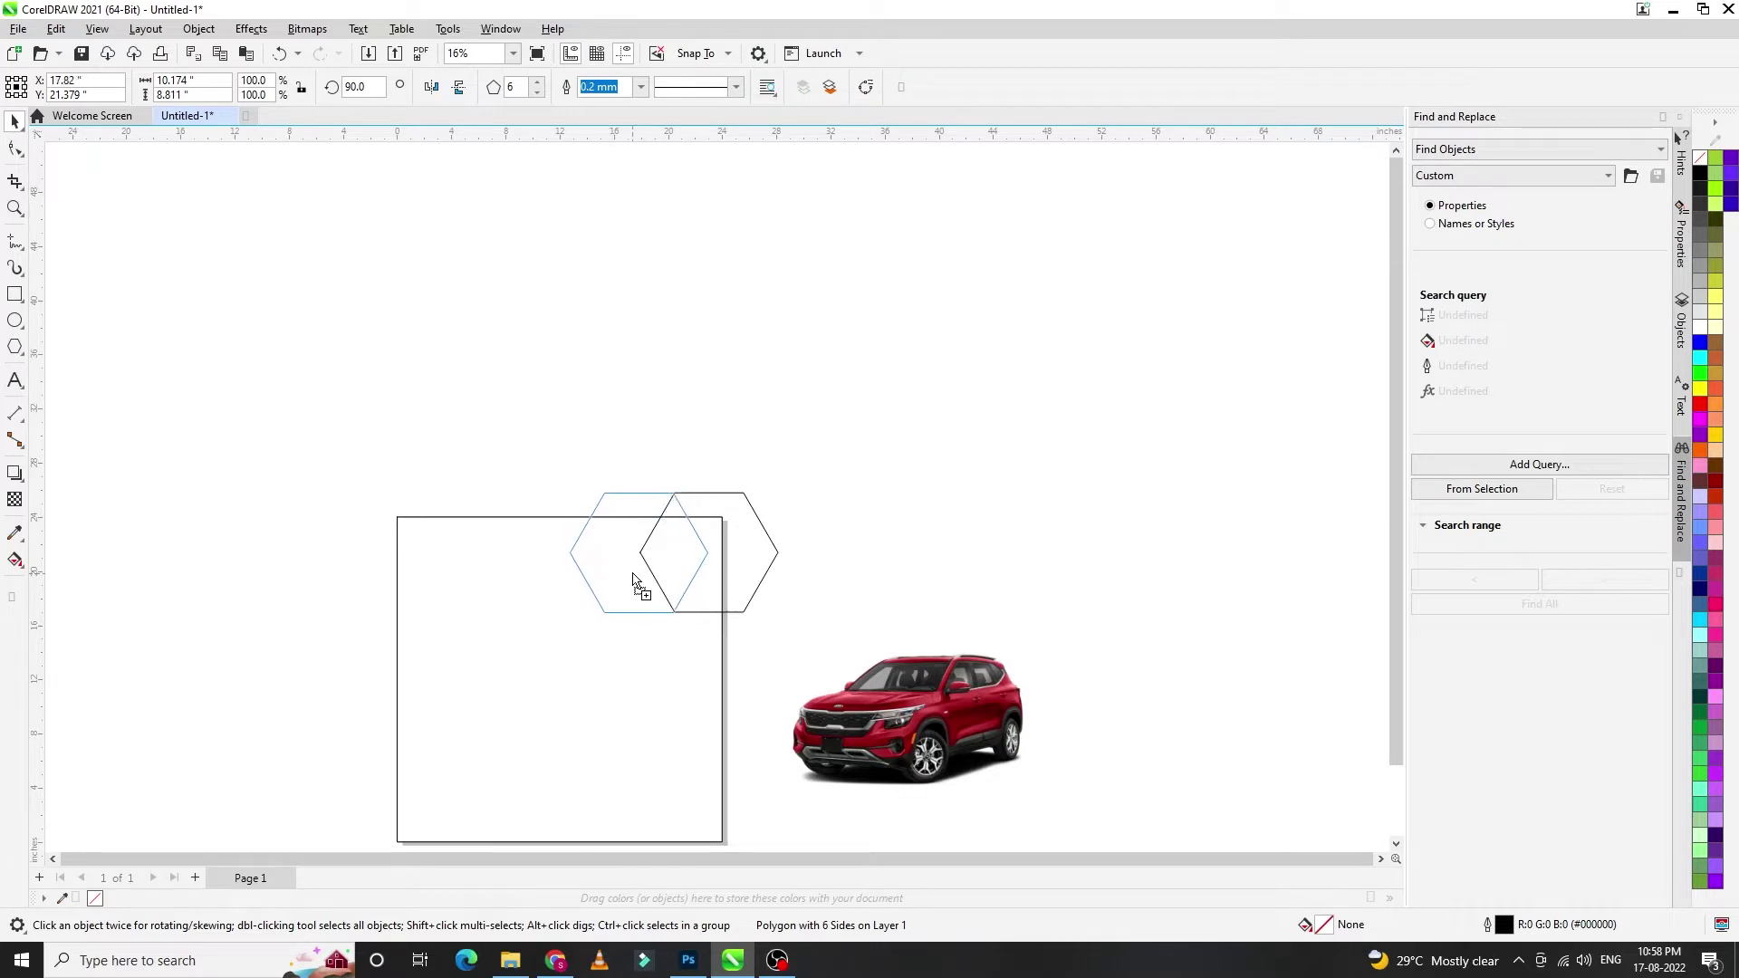
left_click_drag(636, 580, 638, 570)
left_click(748, 554, "shift")
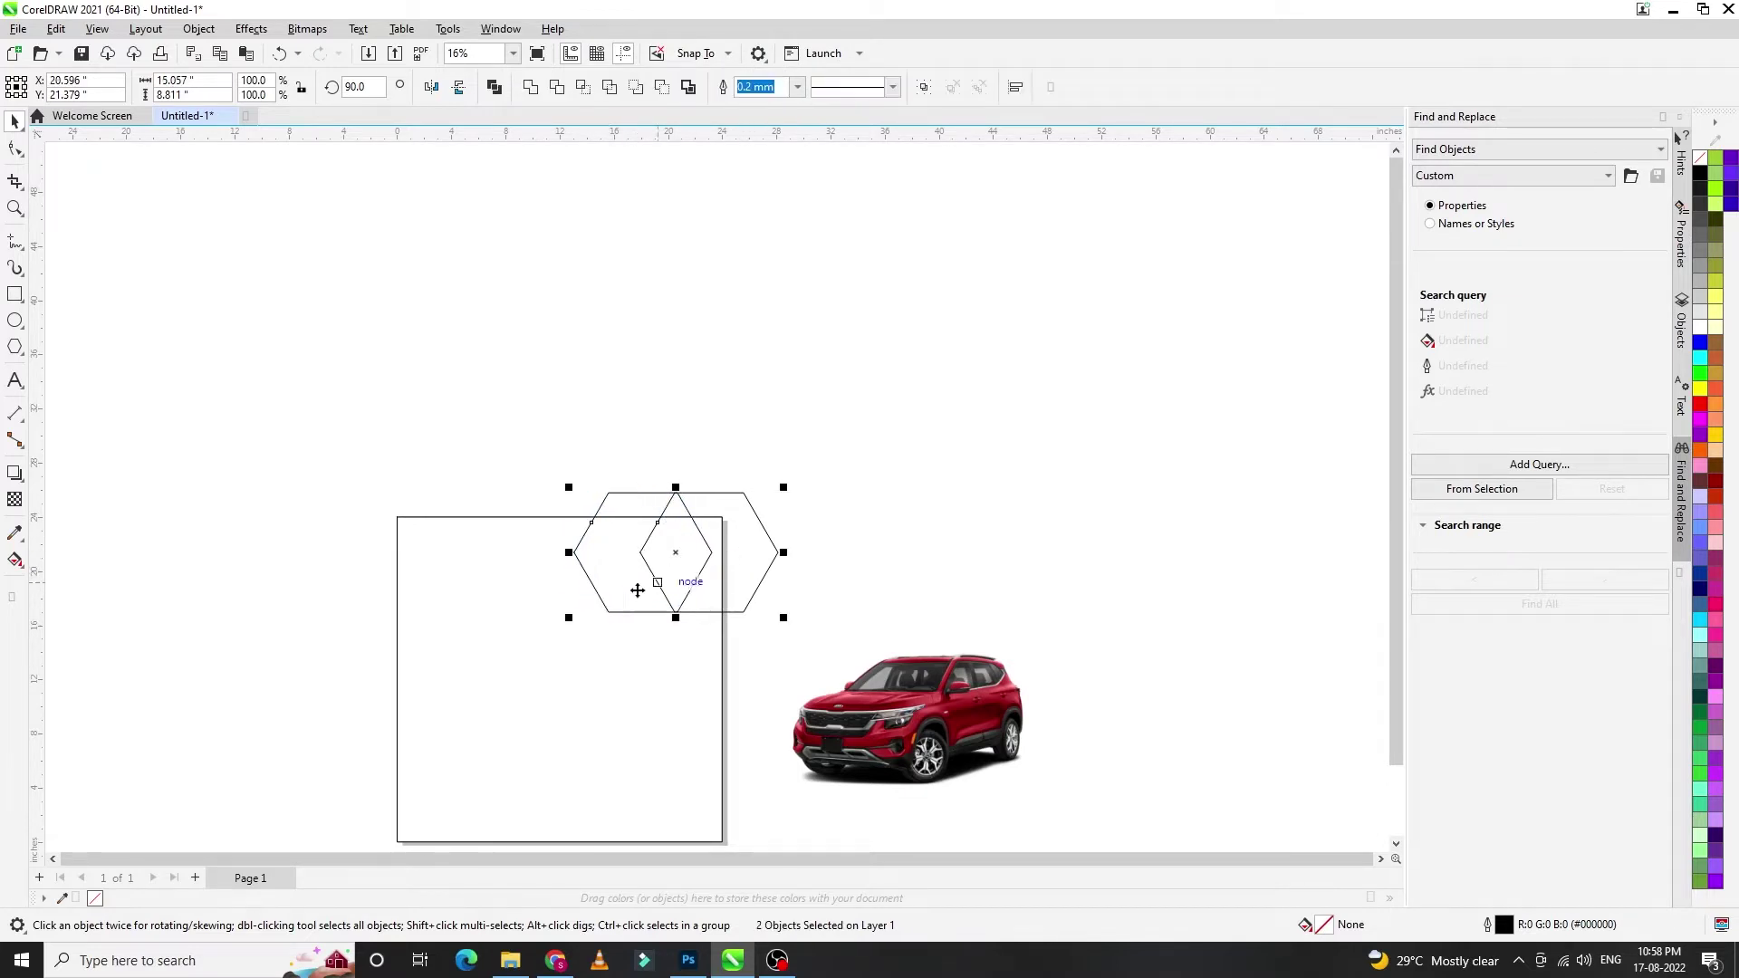
left_click_drag(569, 625, 518, 654)
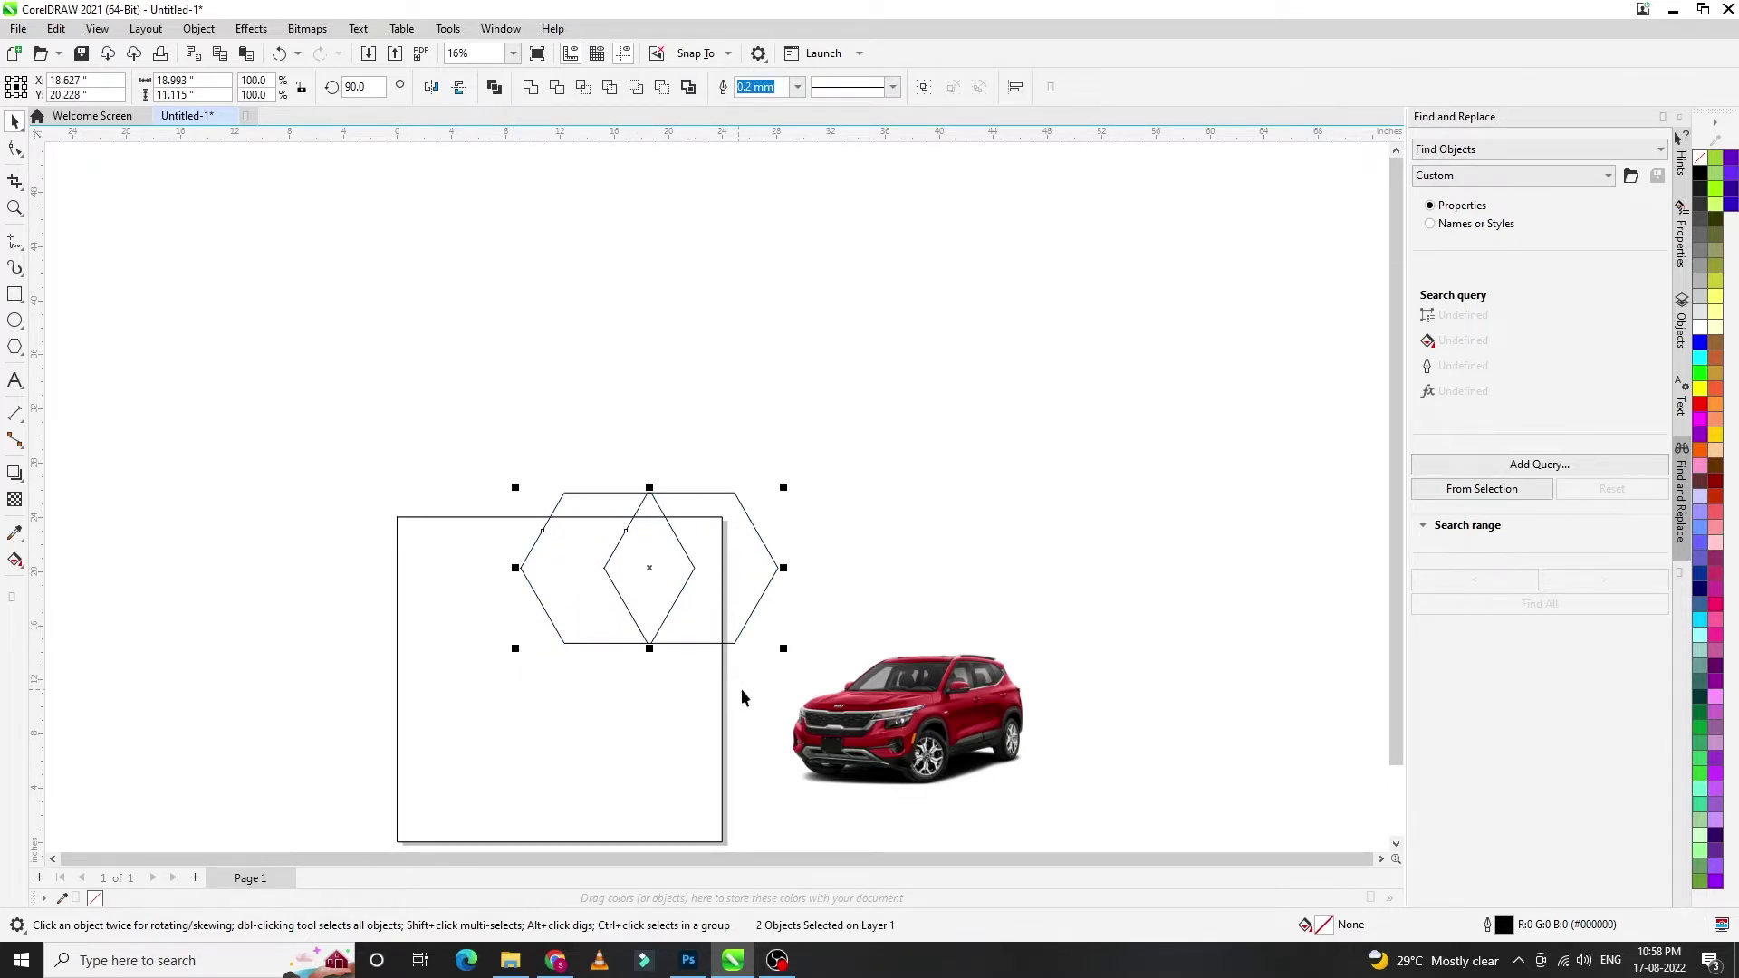
left_click(662, 632)
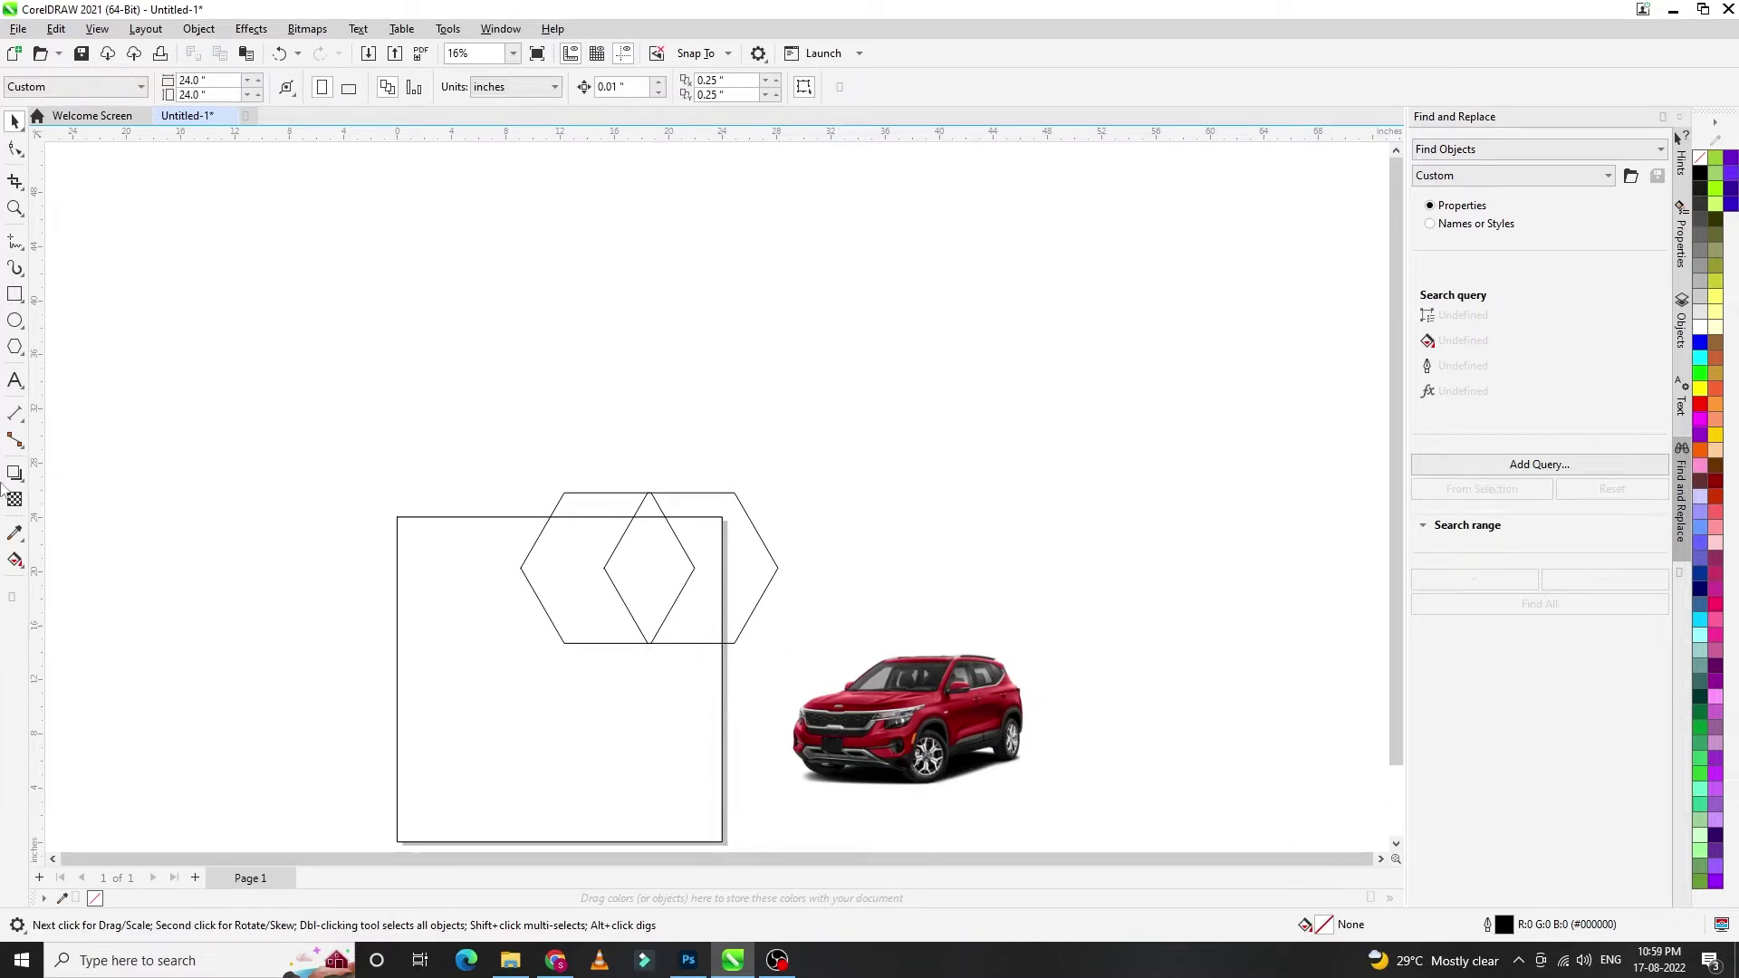
left_click(15, 295)
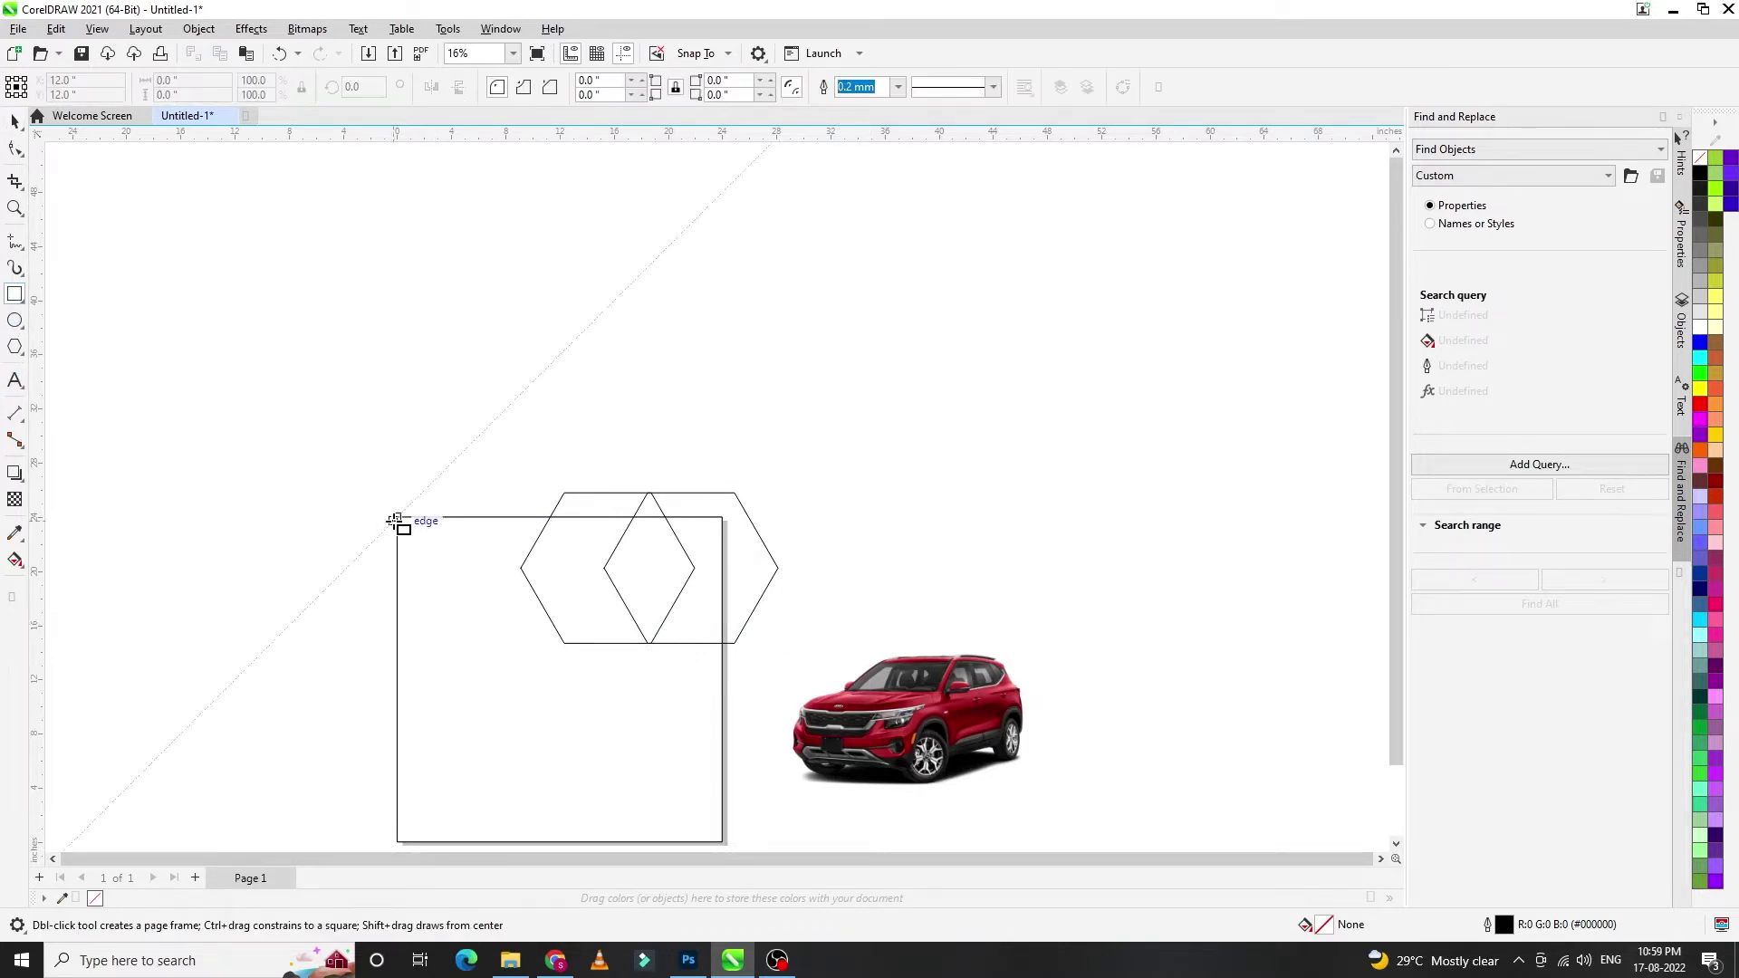
- Draw a rectangle over the page's top half and bend its bottom edge into a wave
mouse_move(398, 517)
left_mouse_down()
mouse_move(567, 586)
mouse_move(722, 693)
left_mouse_up()
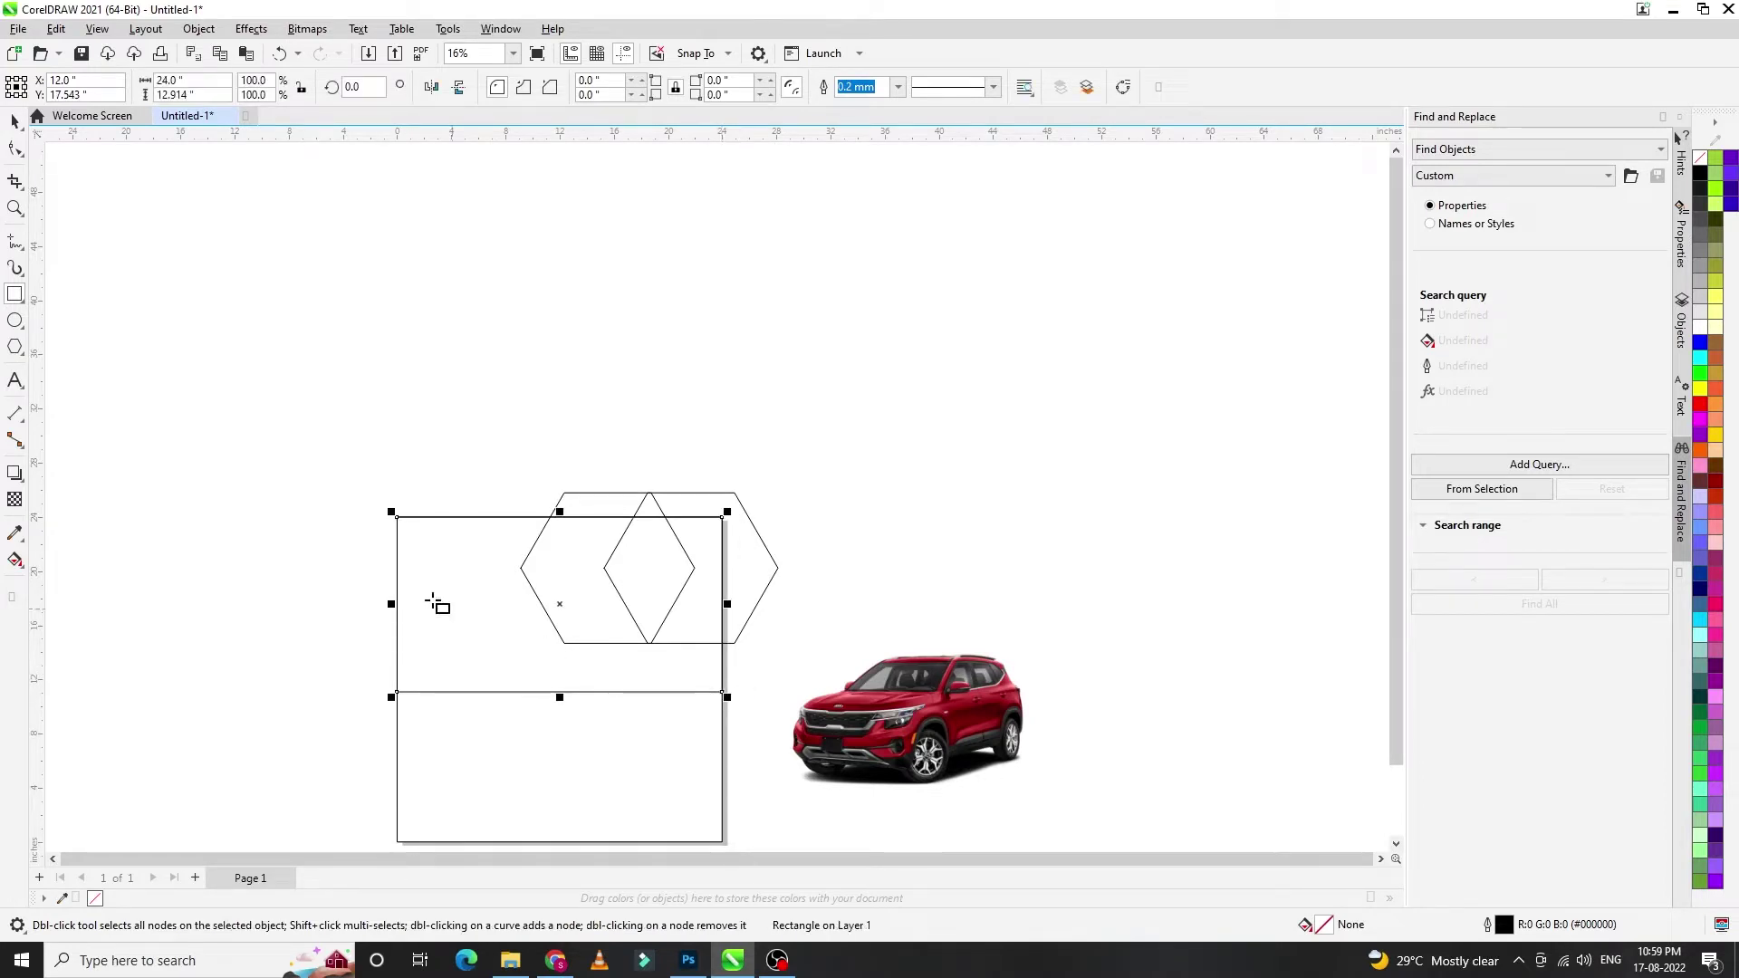
left_click(15, 150)
left_click(552, 692)
left_click(277, 88)
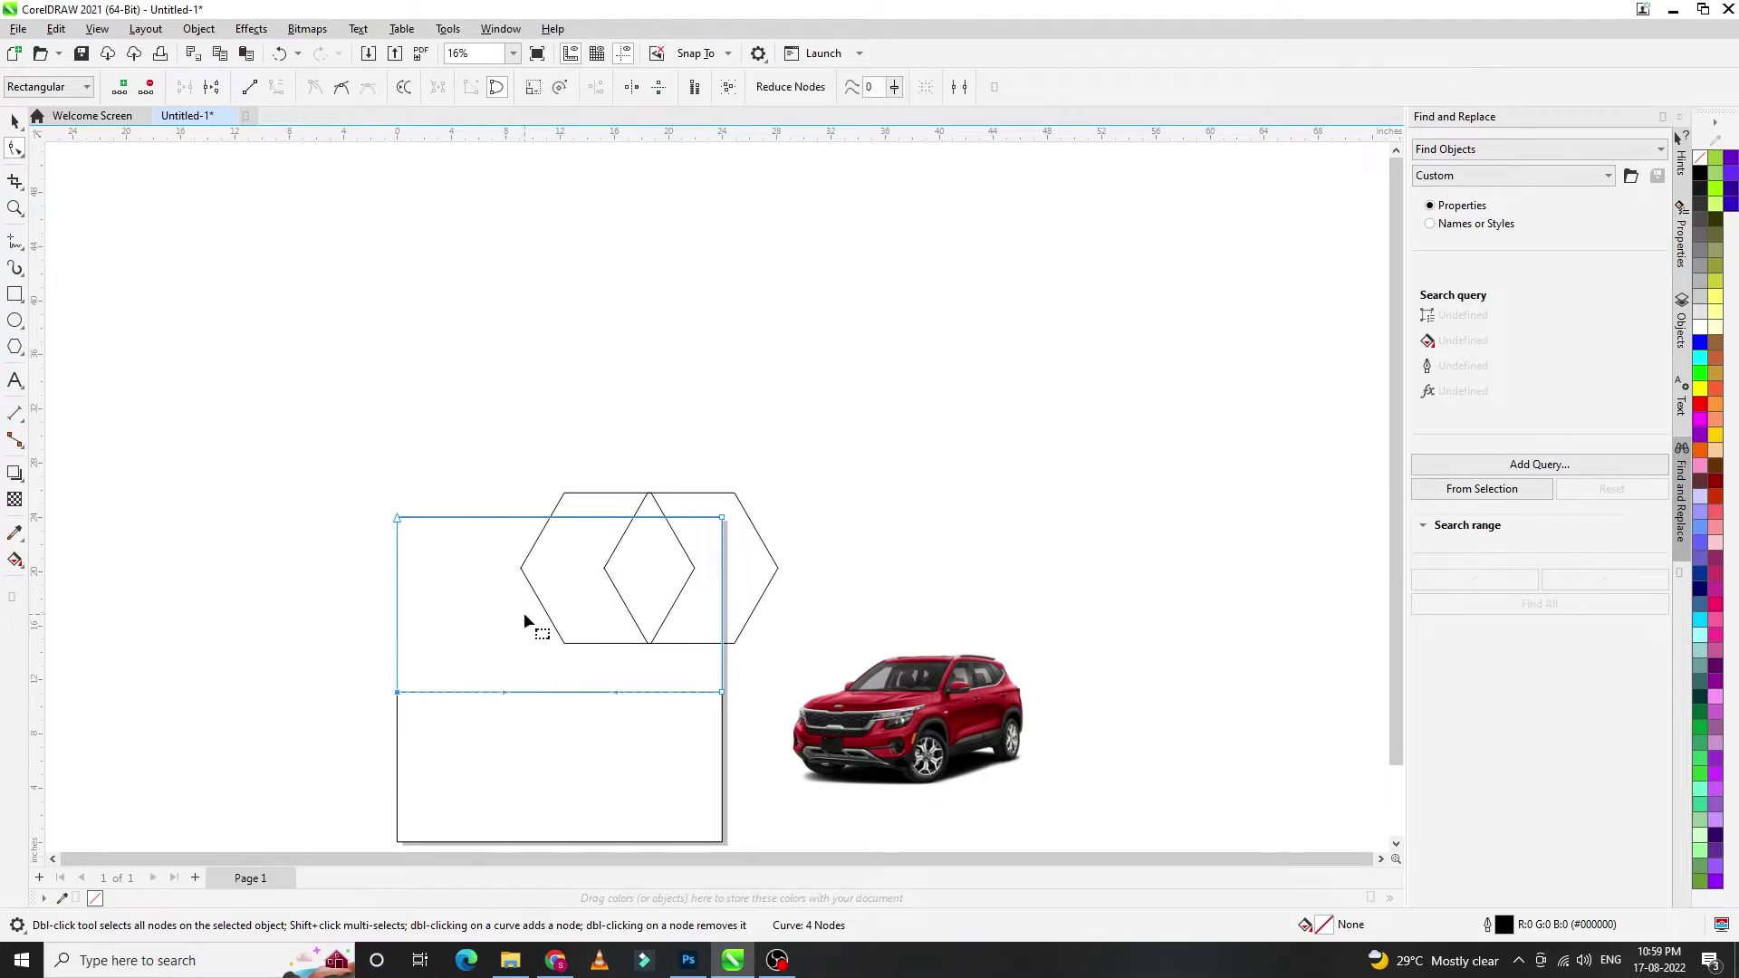
left_click_drag(505, 692, 562, 672)
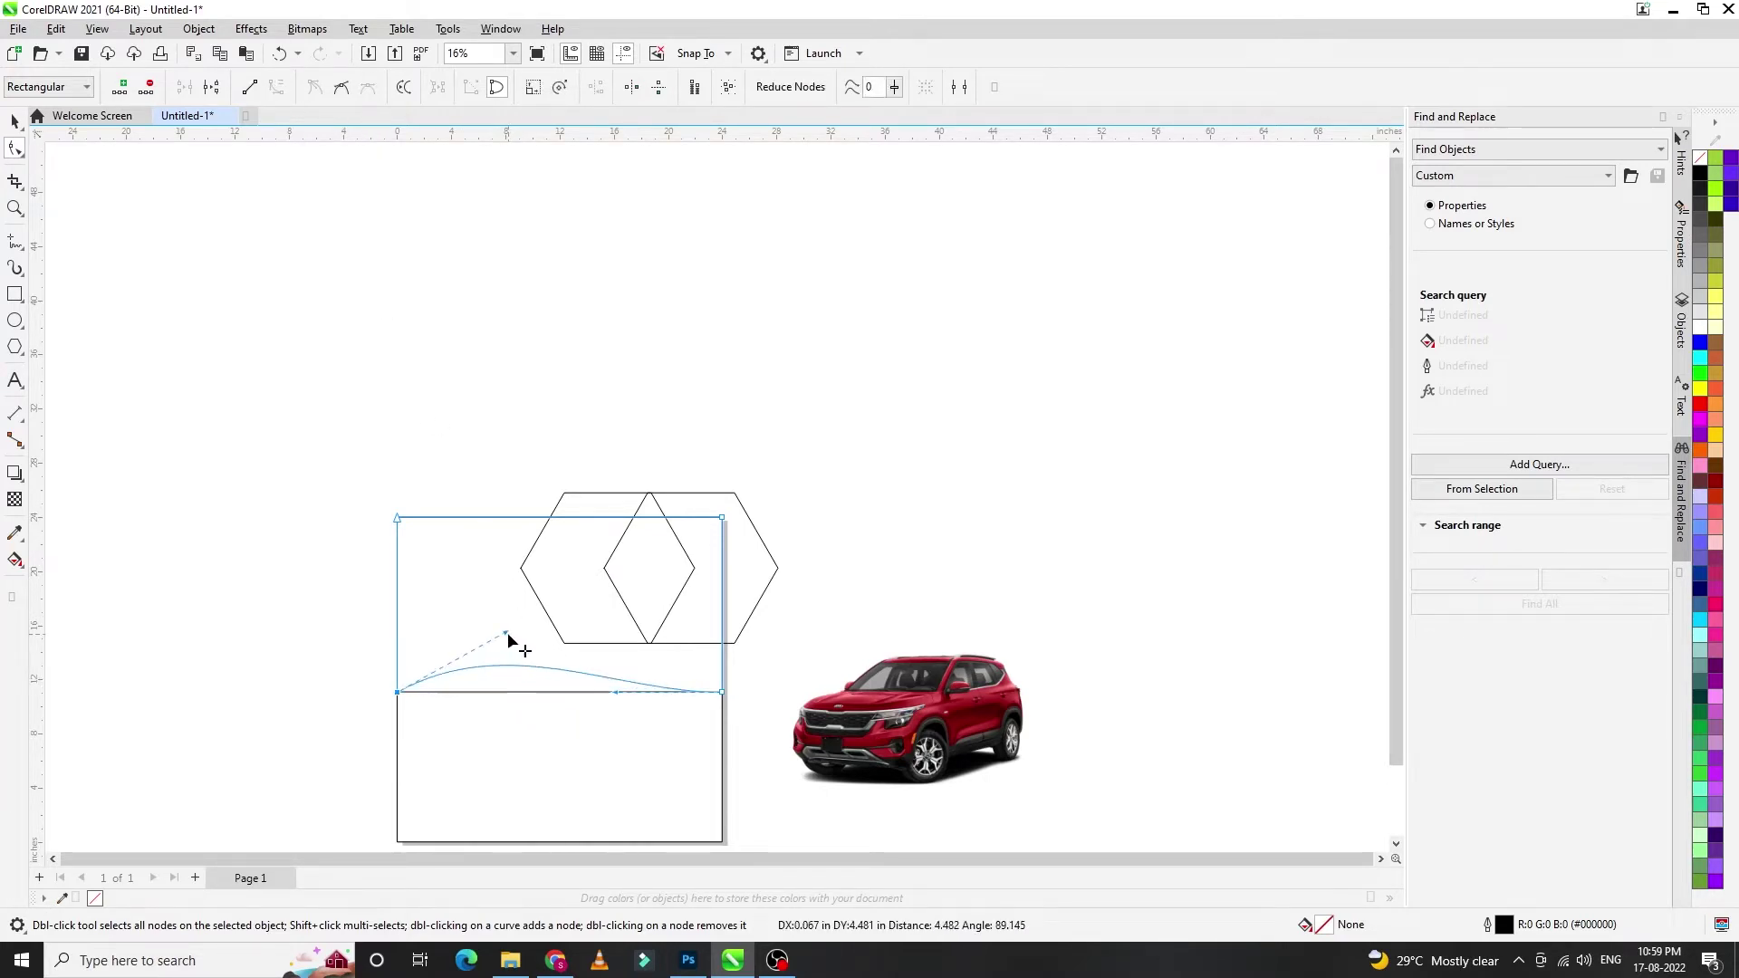
left_click_drag(624, 697, 590, 725)
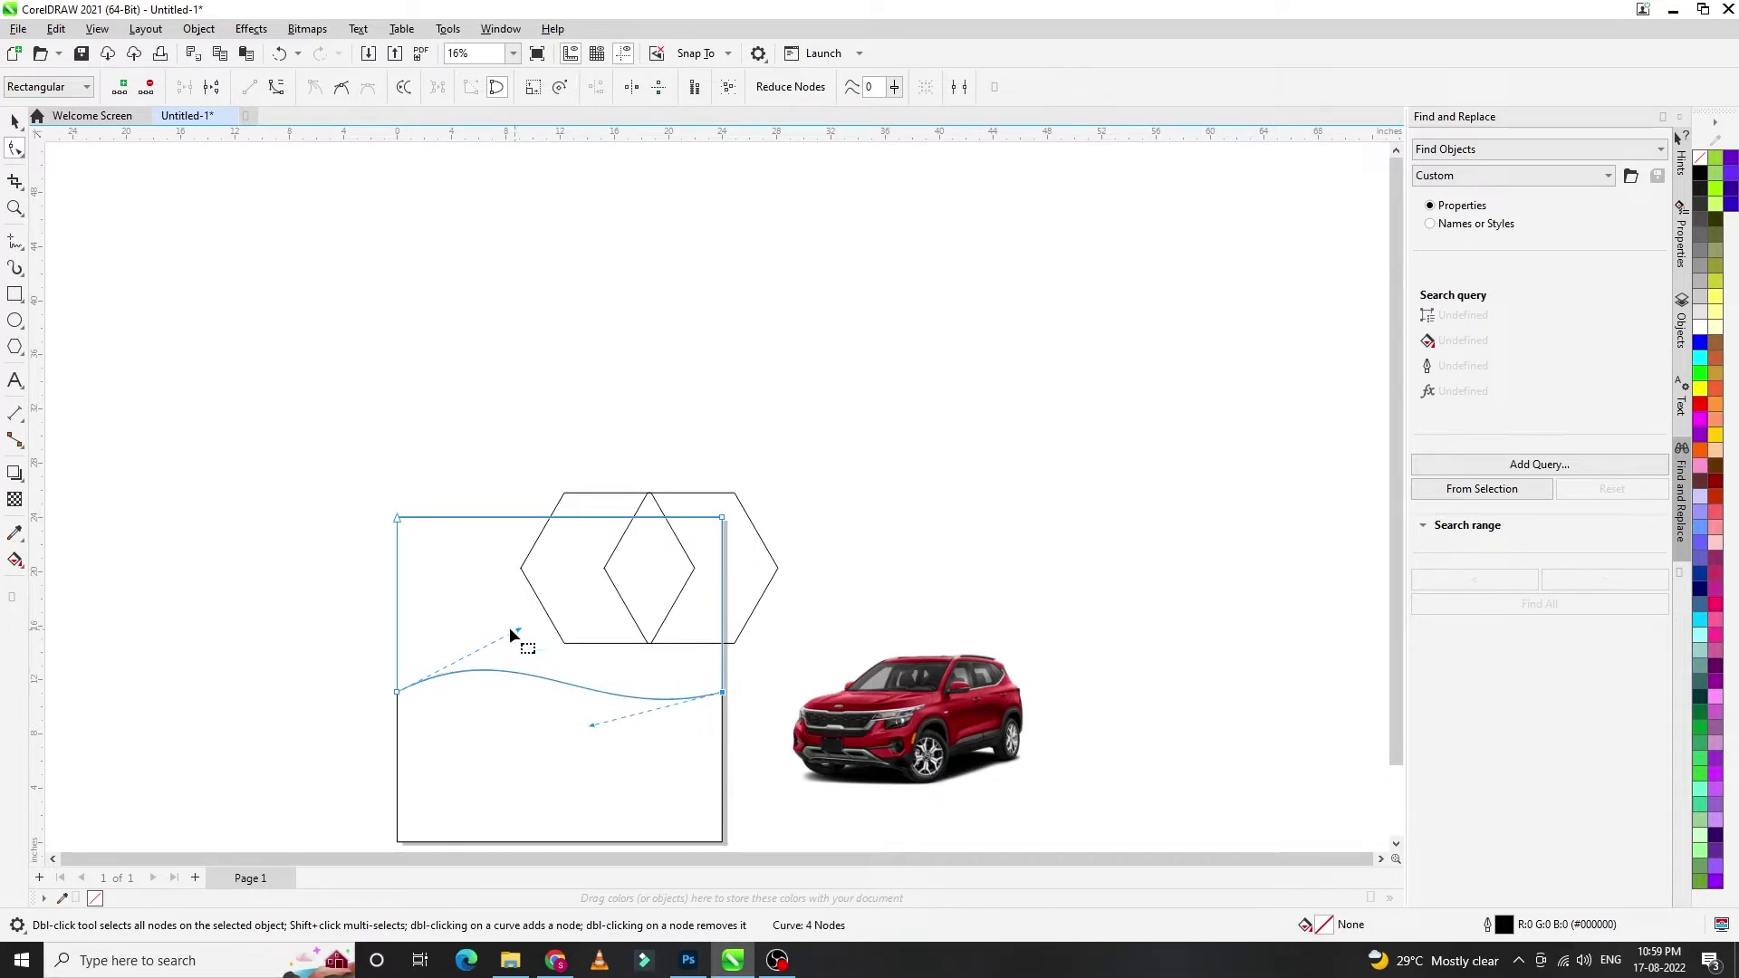
left_click(16, 124)
left_click(471, 604)
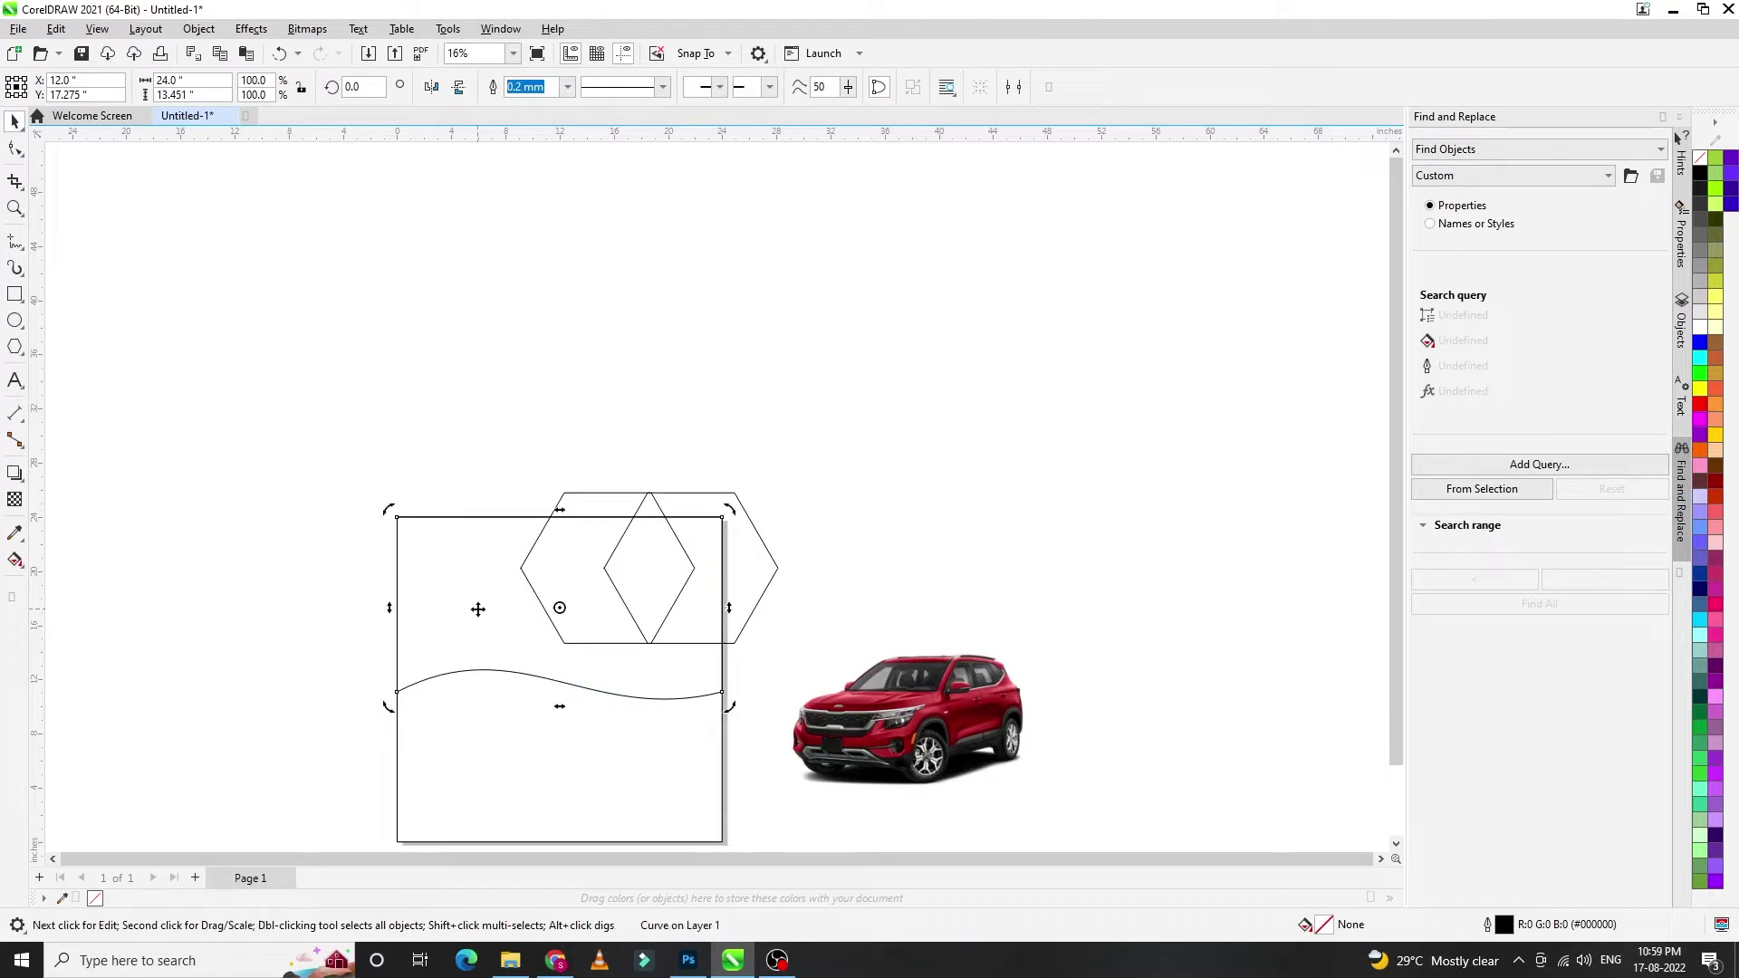
- Smooth the wavy bottom edge into a single arc and raise it higher
left_click(15, 148)
left_click_drag(258, 625, 860, 756)
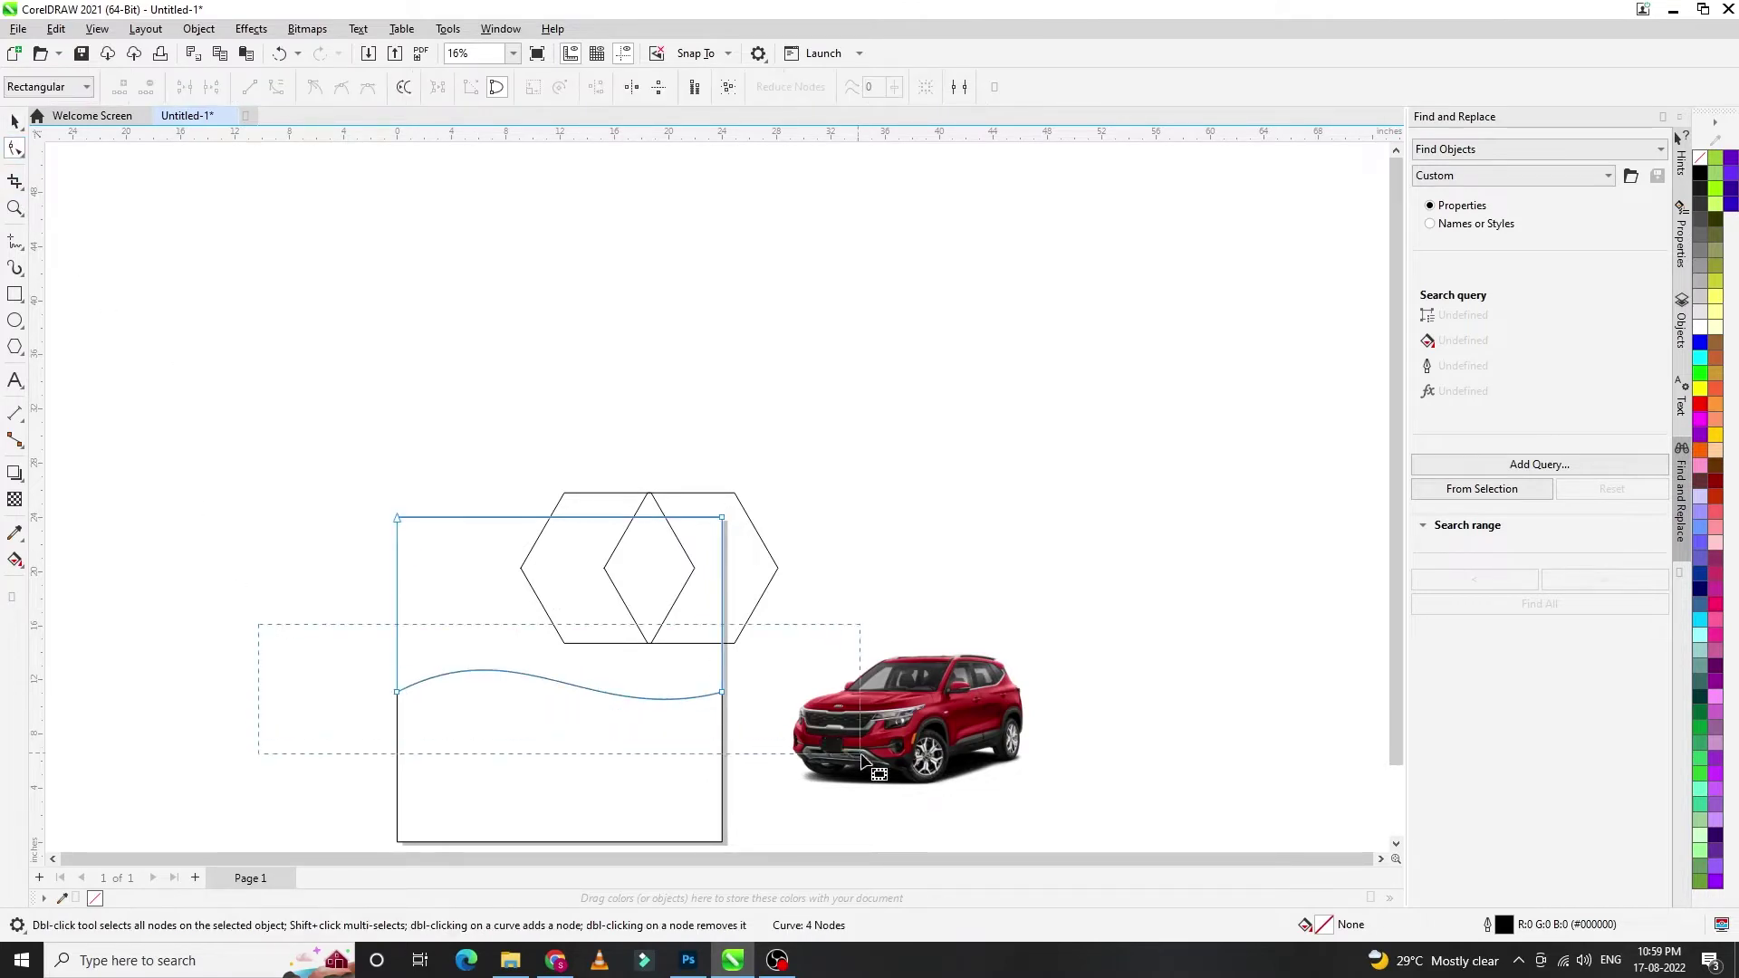
scroll(709, 690, "up", 1)
scroll(710, 690, "up", 2)
left_click_drag(733, 675, 729, 698)
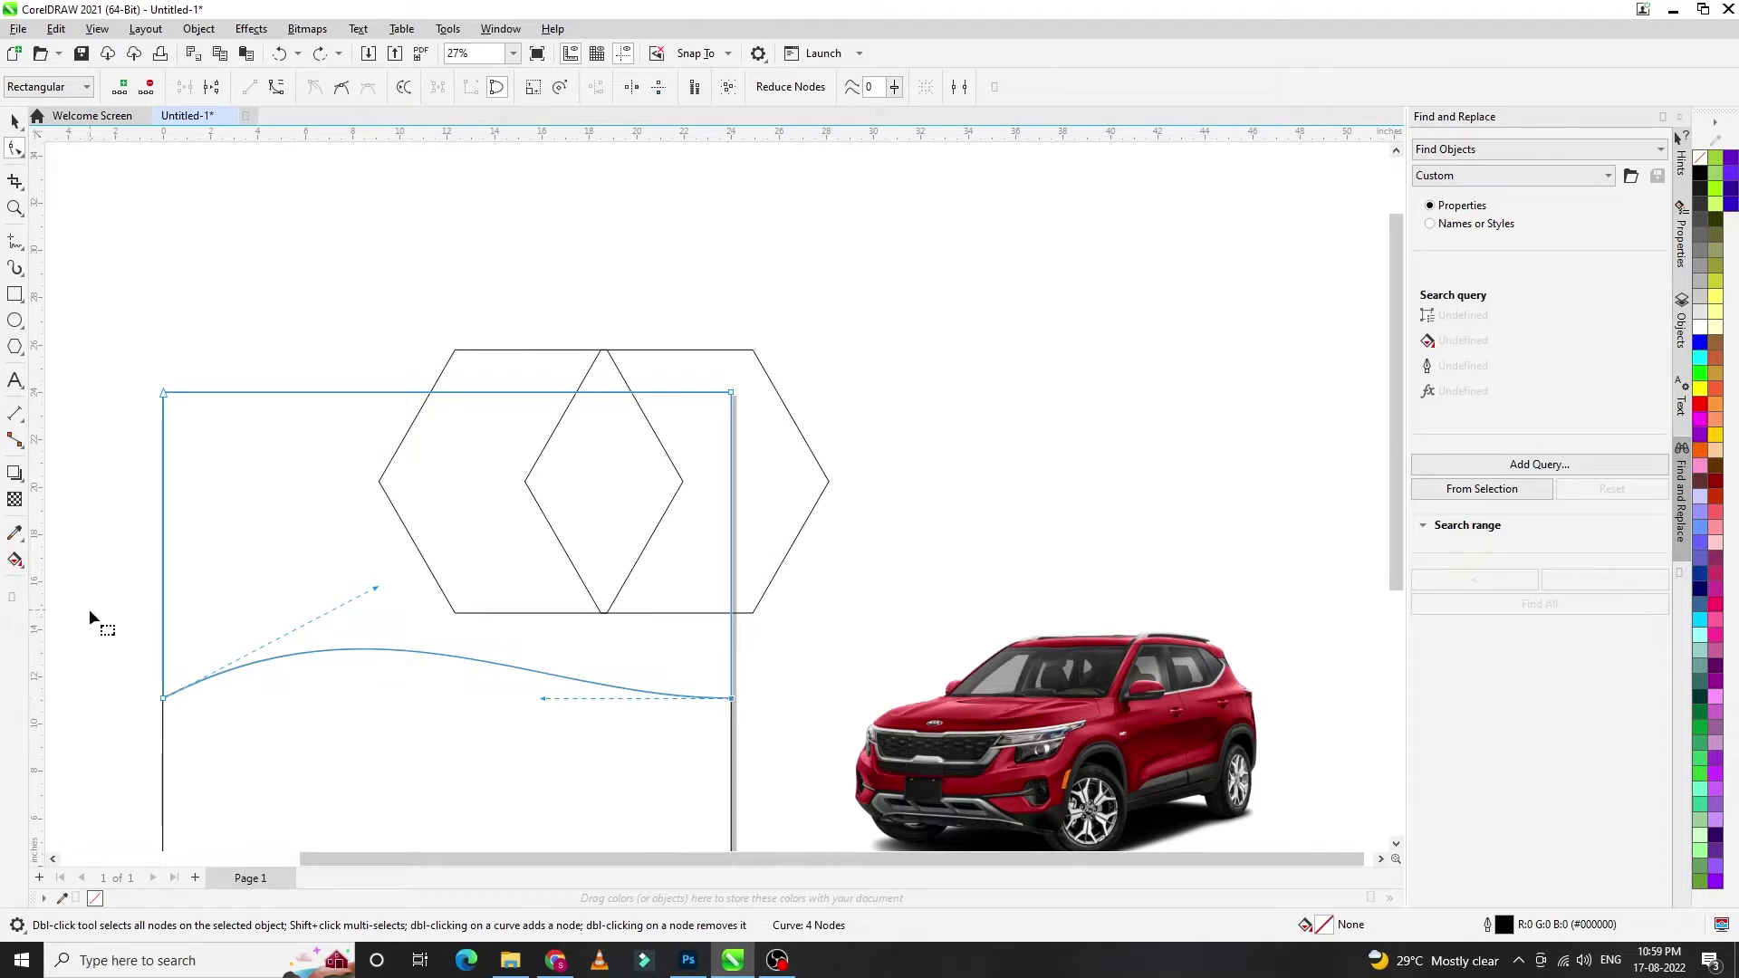
left_click_drag(727, 695, 733, 667)
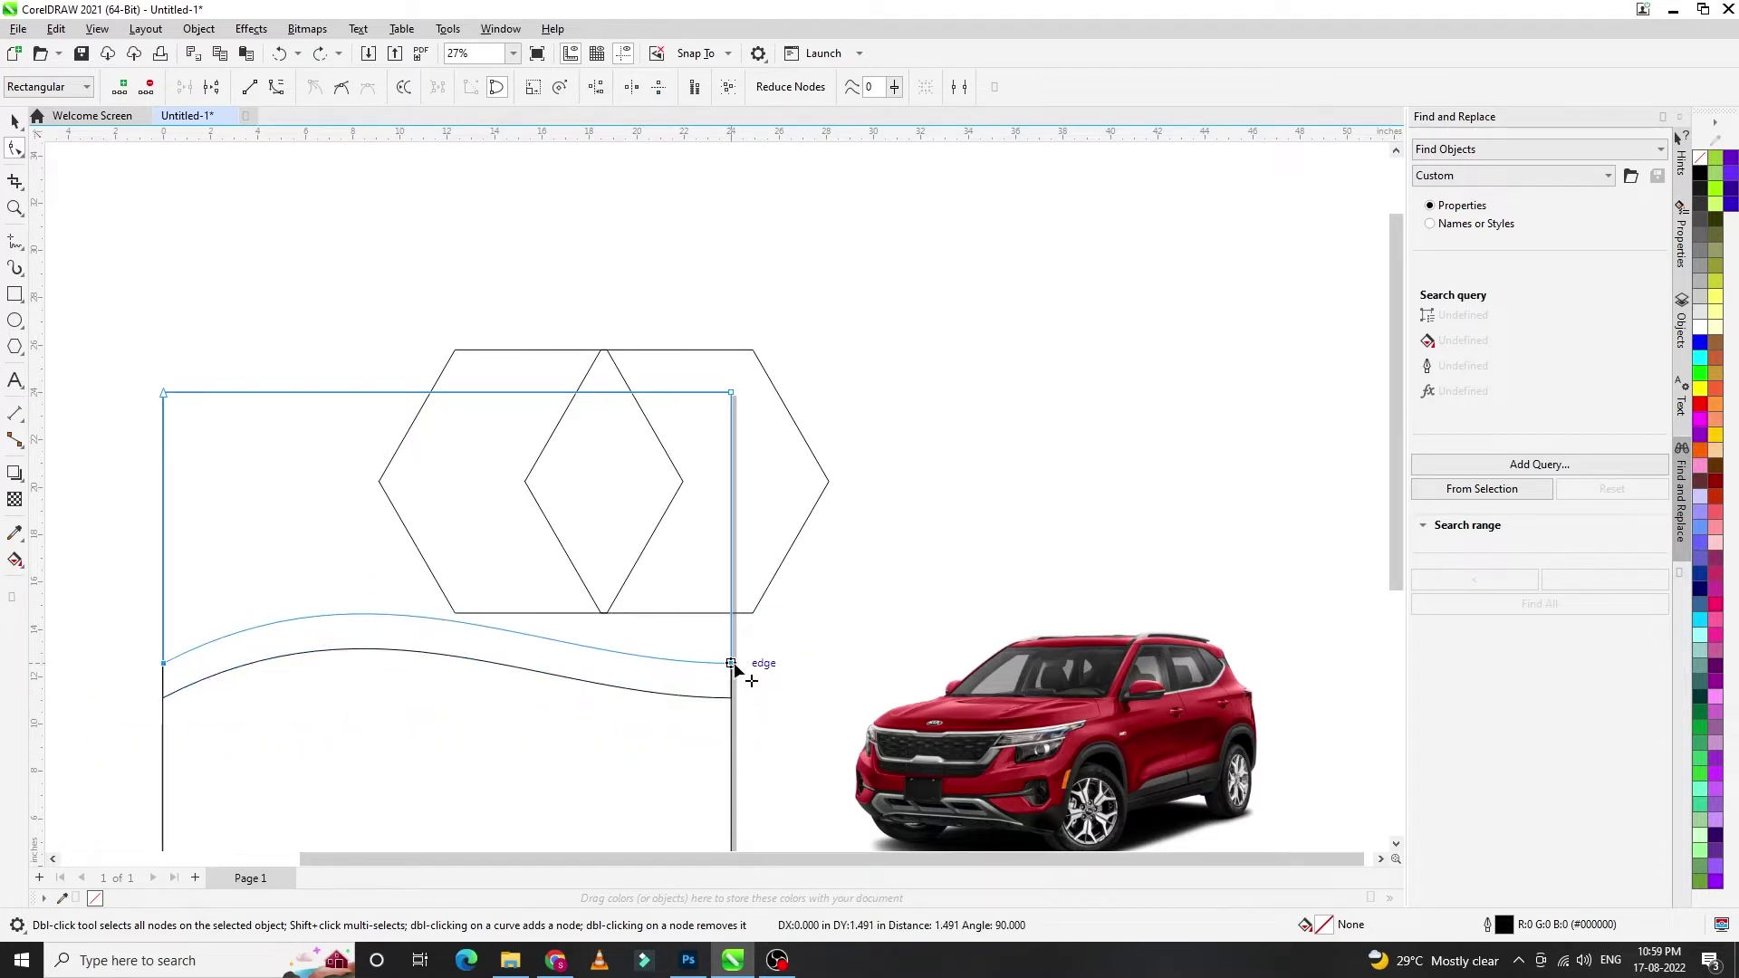
left_click_drag(732, 664, 731, 669)
left_click(14, 120)
- Resize both hexagons and shift them left onto the wave's right end
left_click_drag(1018, 204, 368, 710)
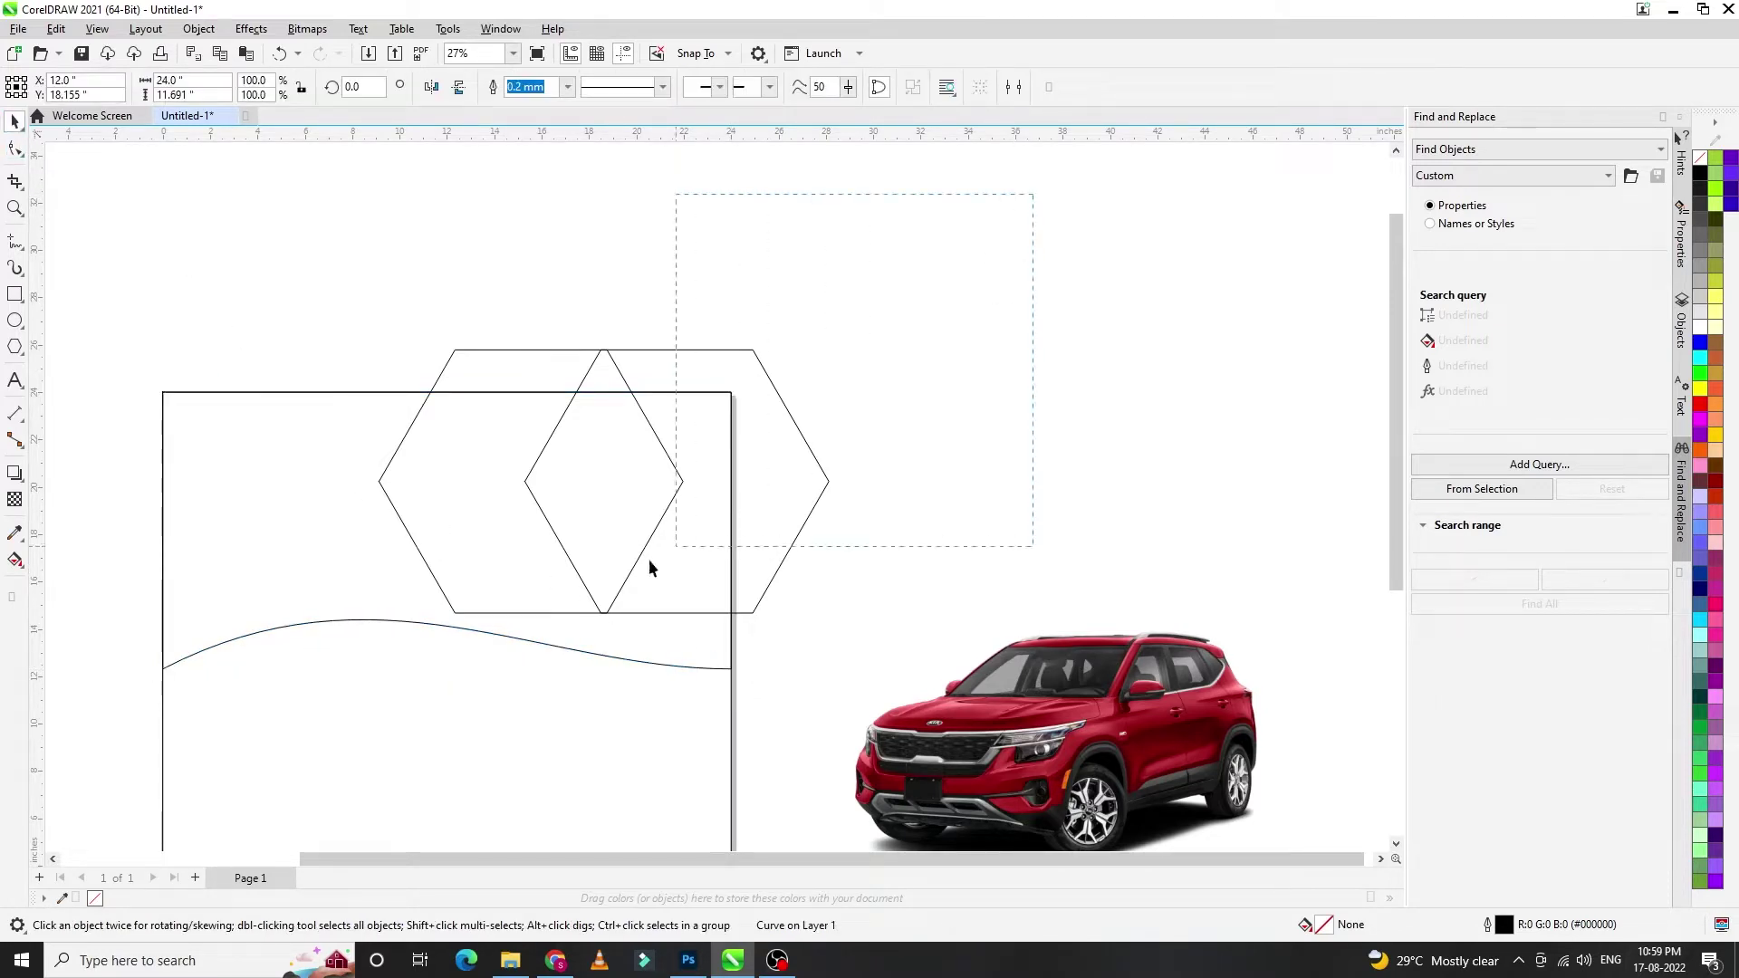
left_click_drag(834, 618, 936, 699)
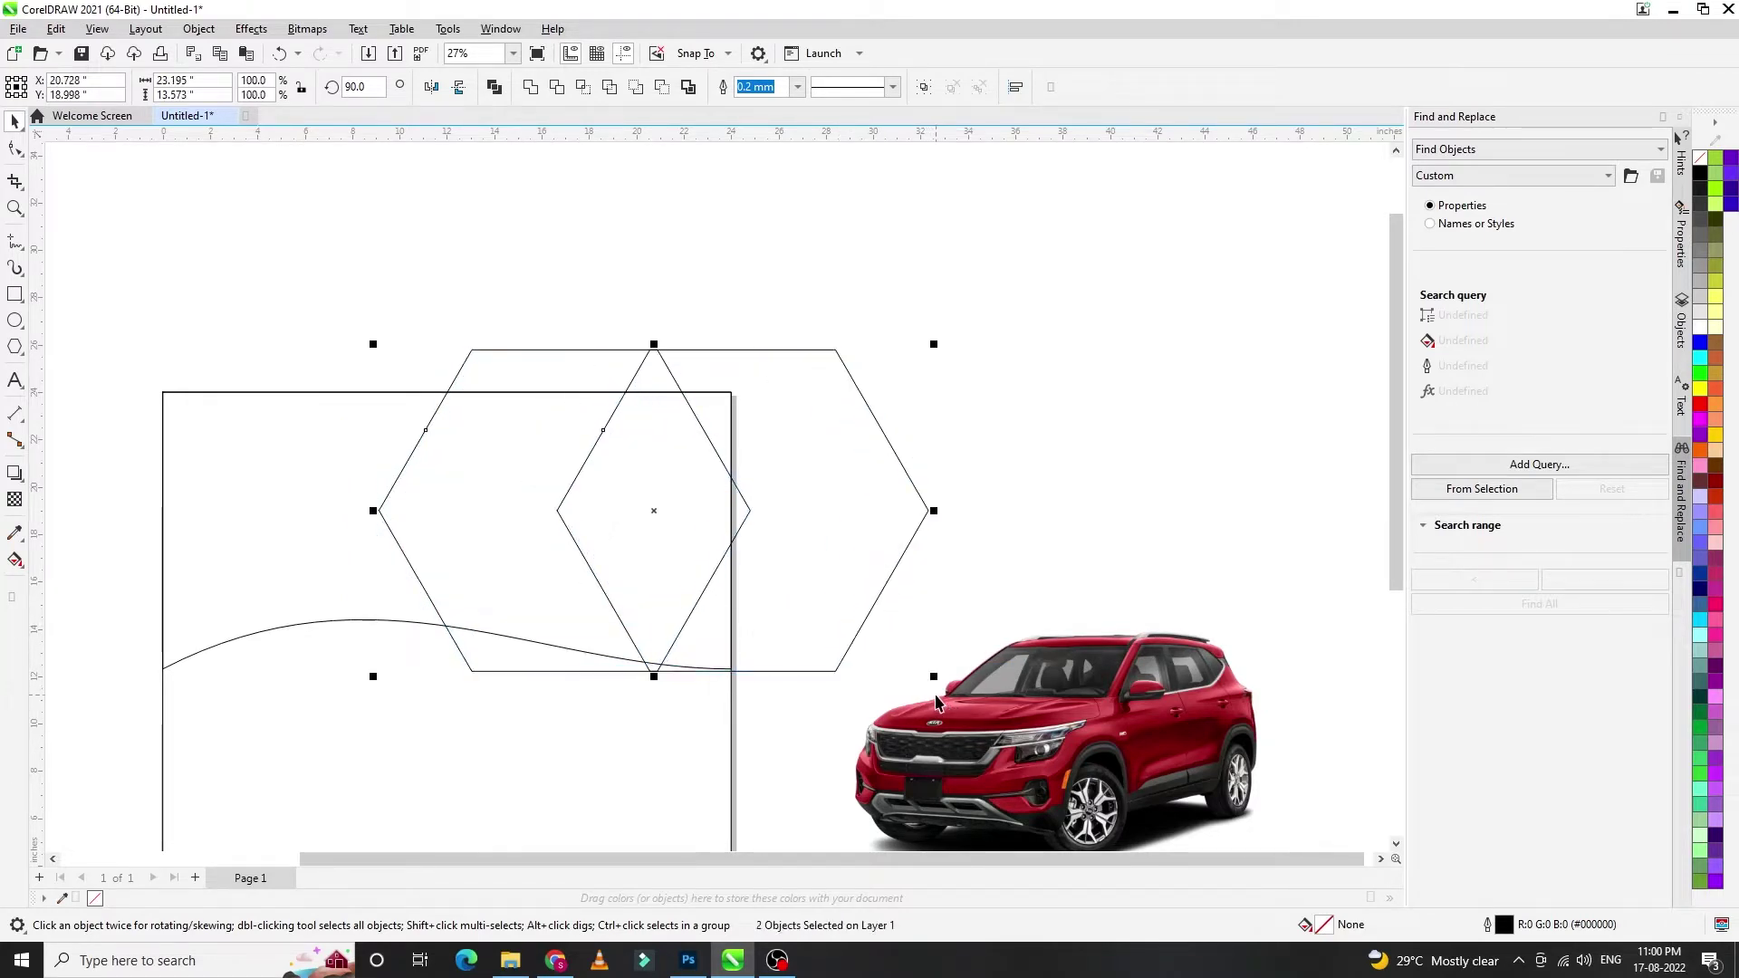
left_click_drag(819, 619, 785, 620)
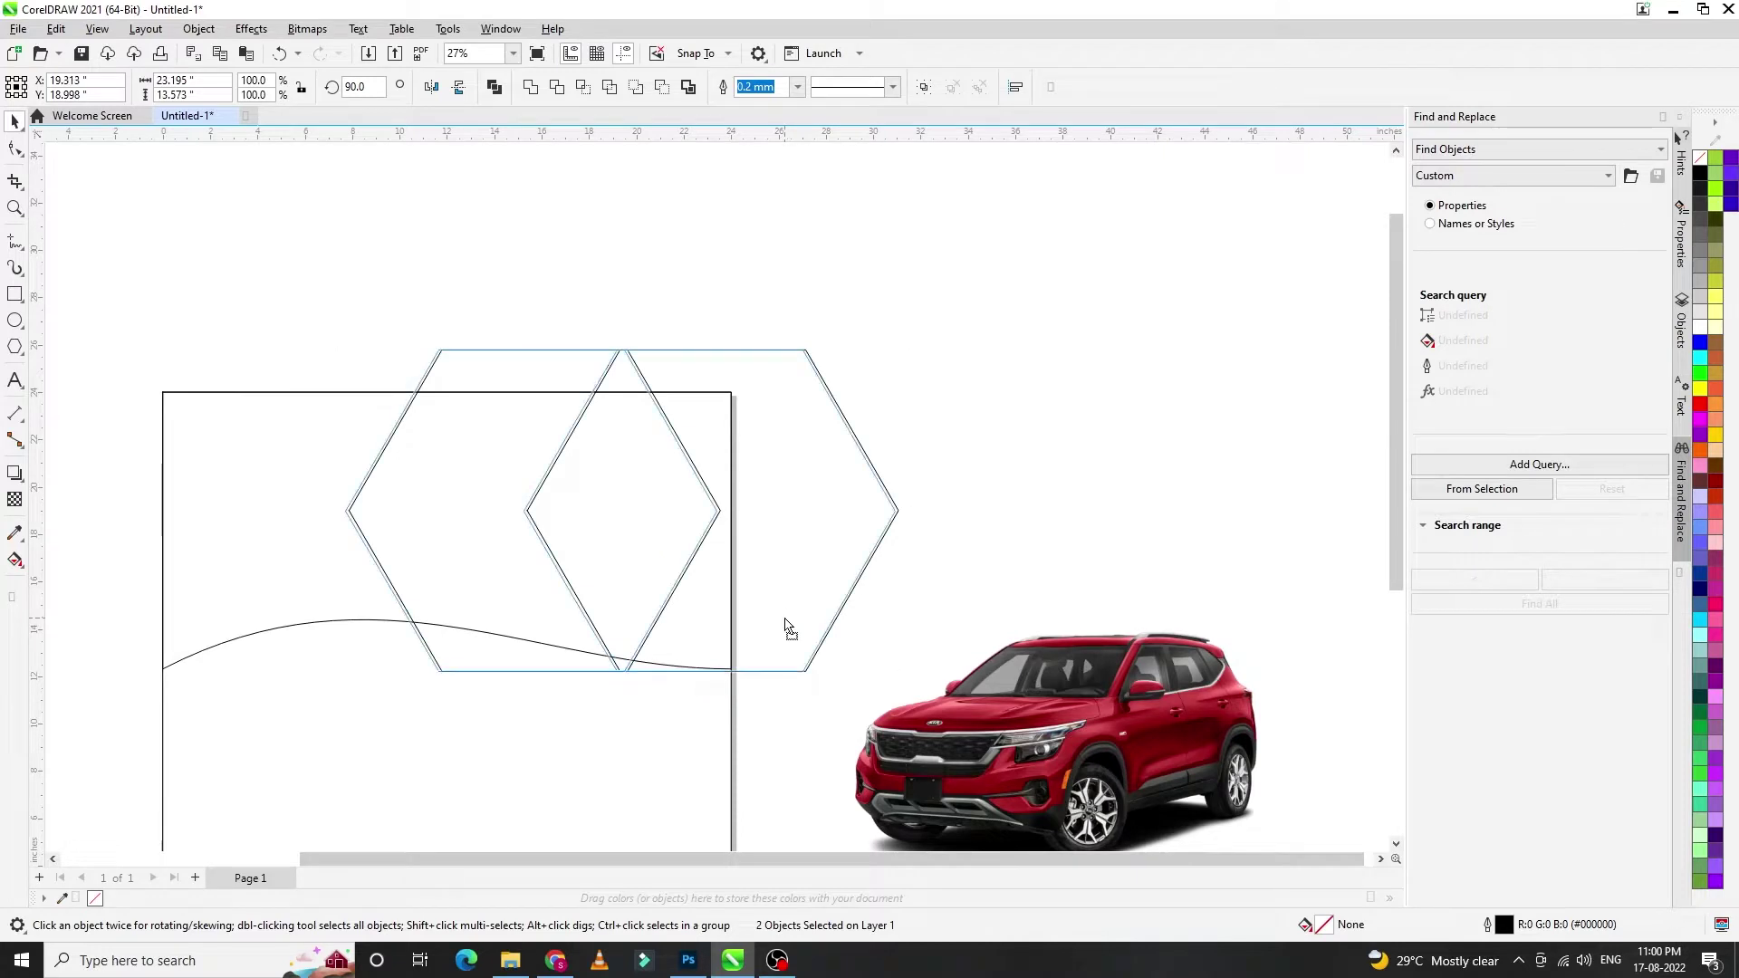
mouse_move(900, 344)
left_mouse_down()
mouse_move(900, 361)
mouse_move(856, 369)
left_mouse_up()
left_click_drag(763, 533, 775, 532)
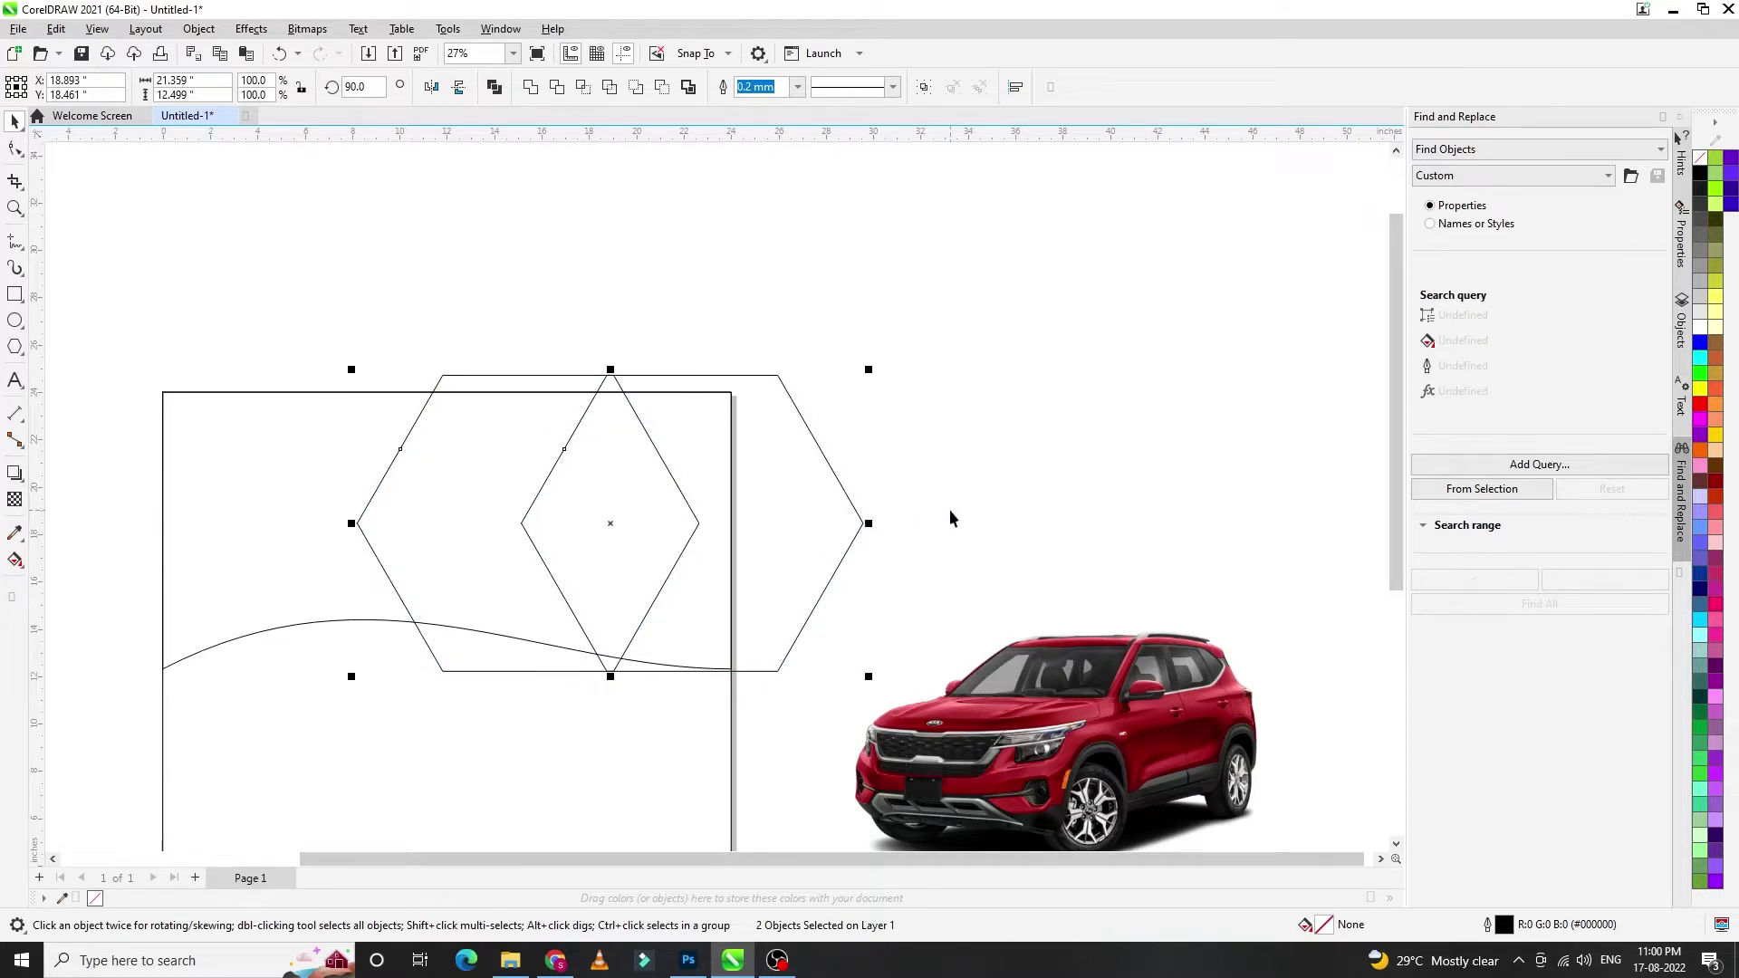
left_click_drag(807, 569, 788, 563)
left_click(949, 469)
scroll(949, 469, "down", 1)
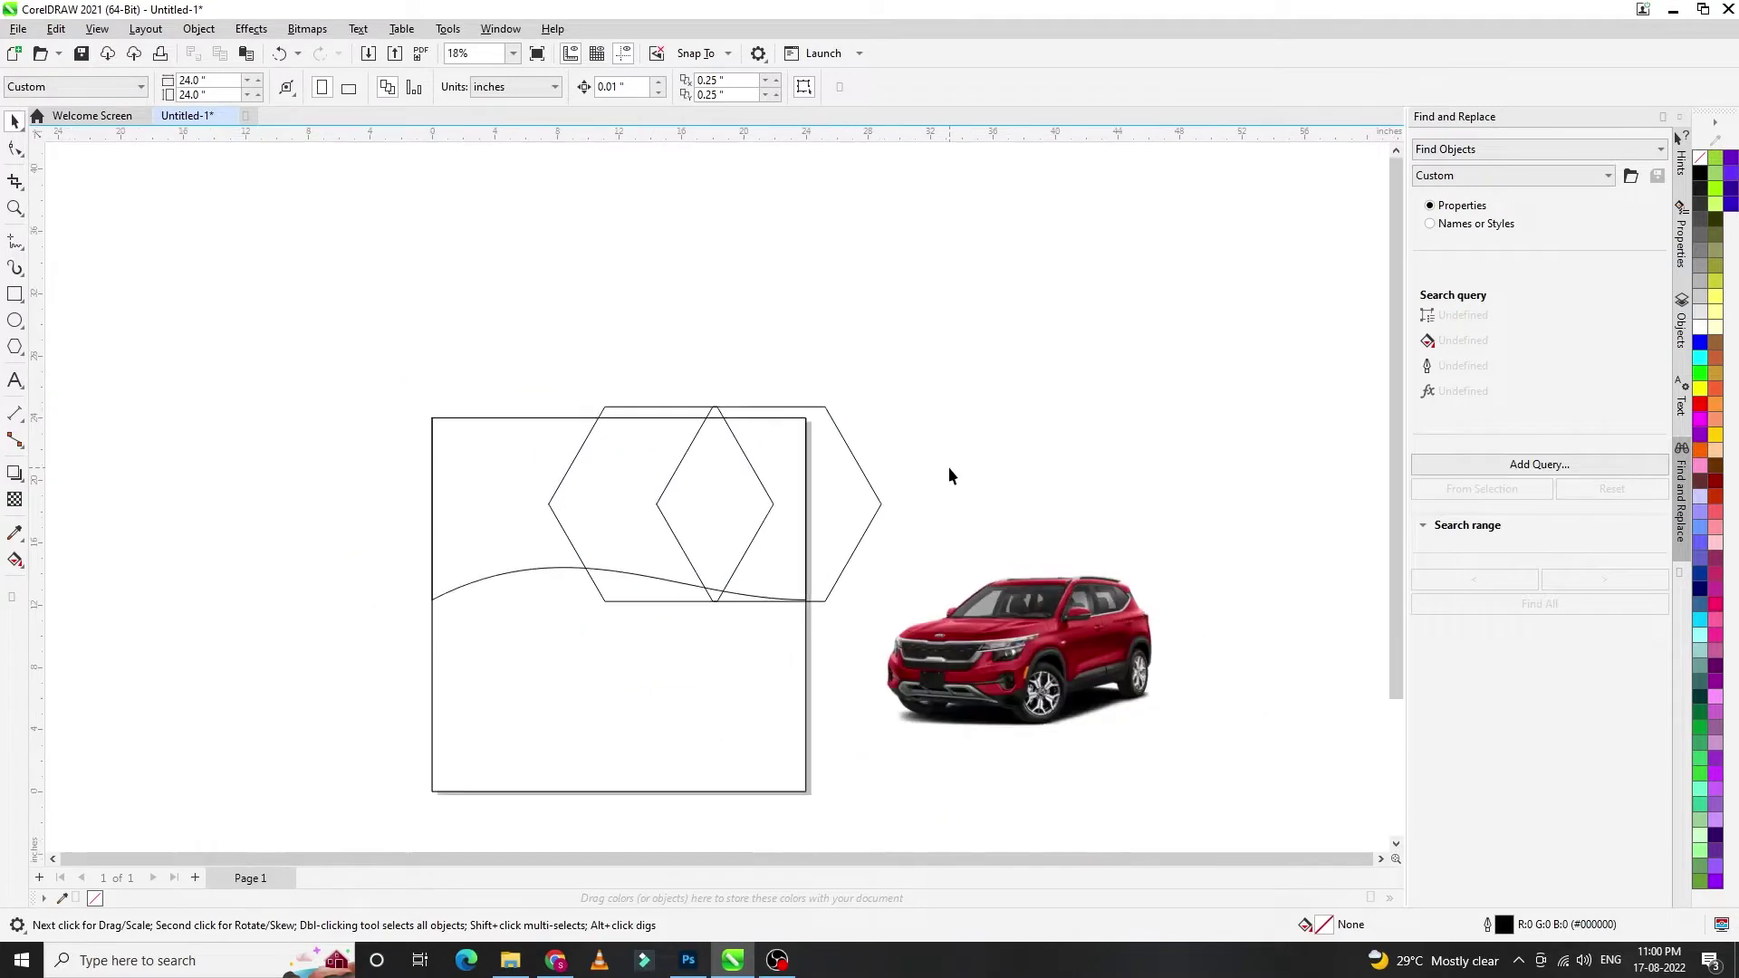
- Fill the wavy top shape with CMYK 0/20/100/0 golden yellow
left_click(505, 511)
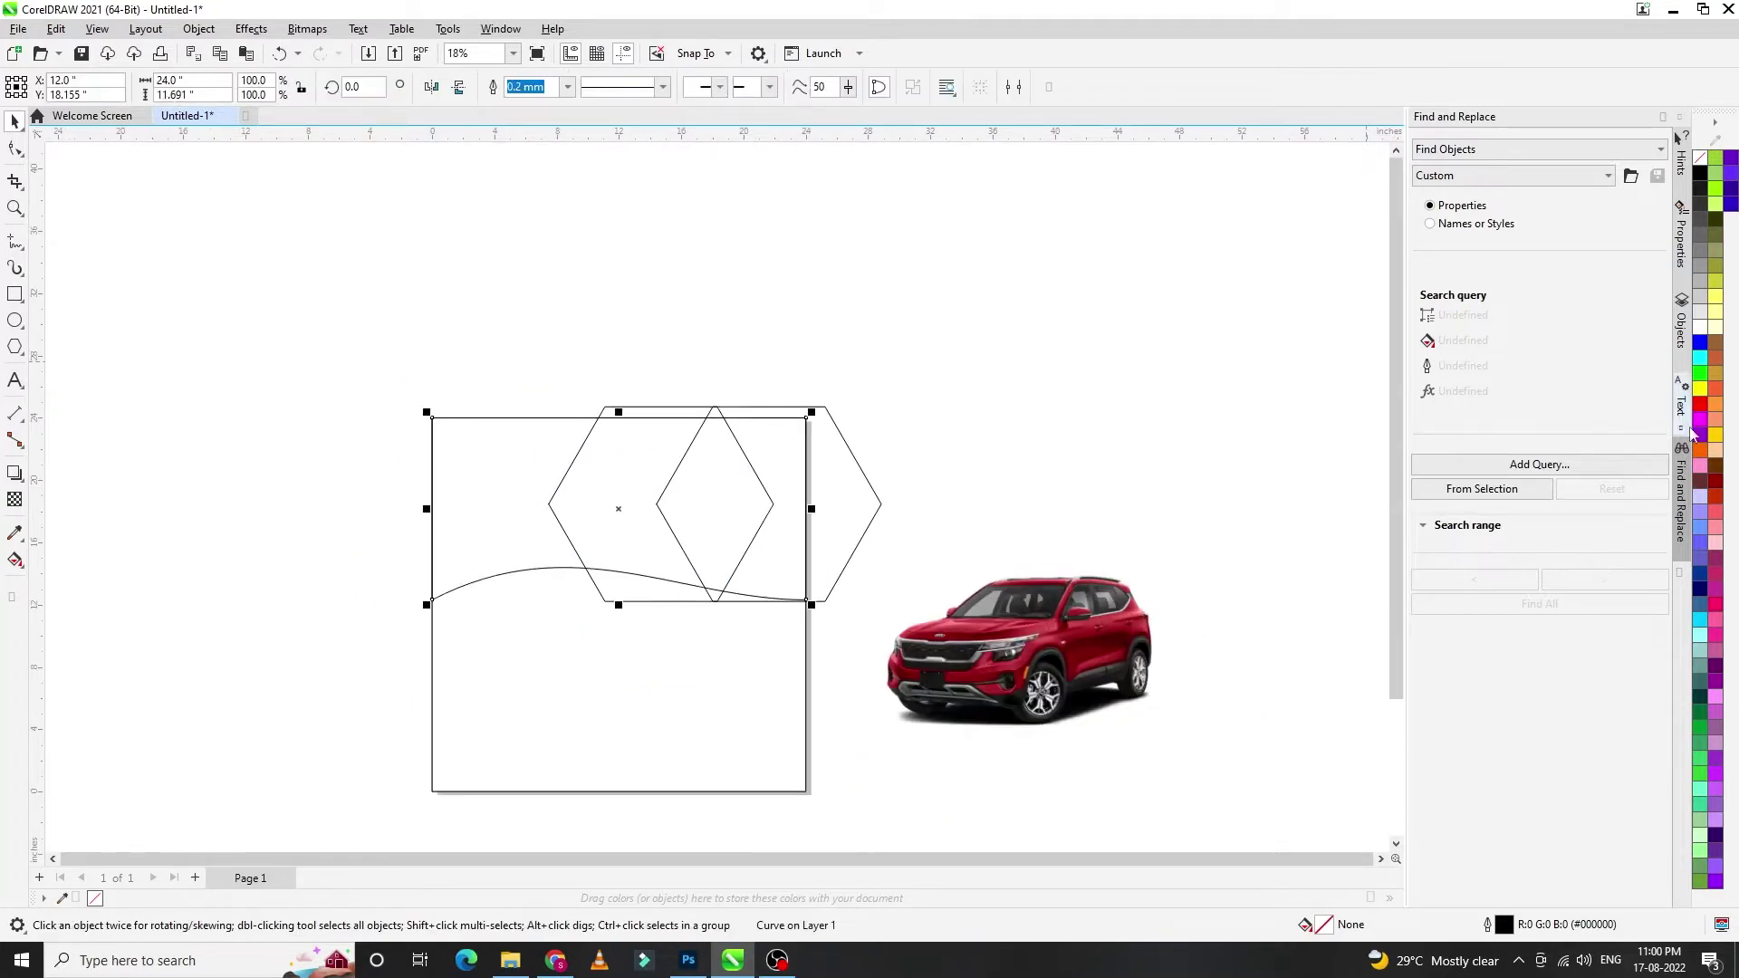
left_click(1699, 390)
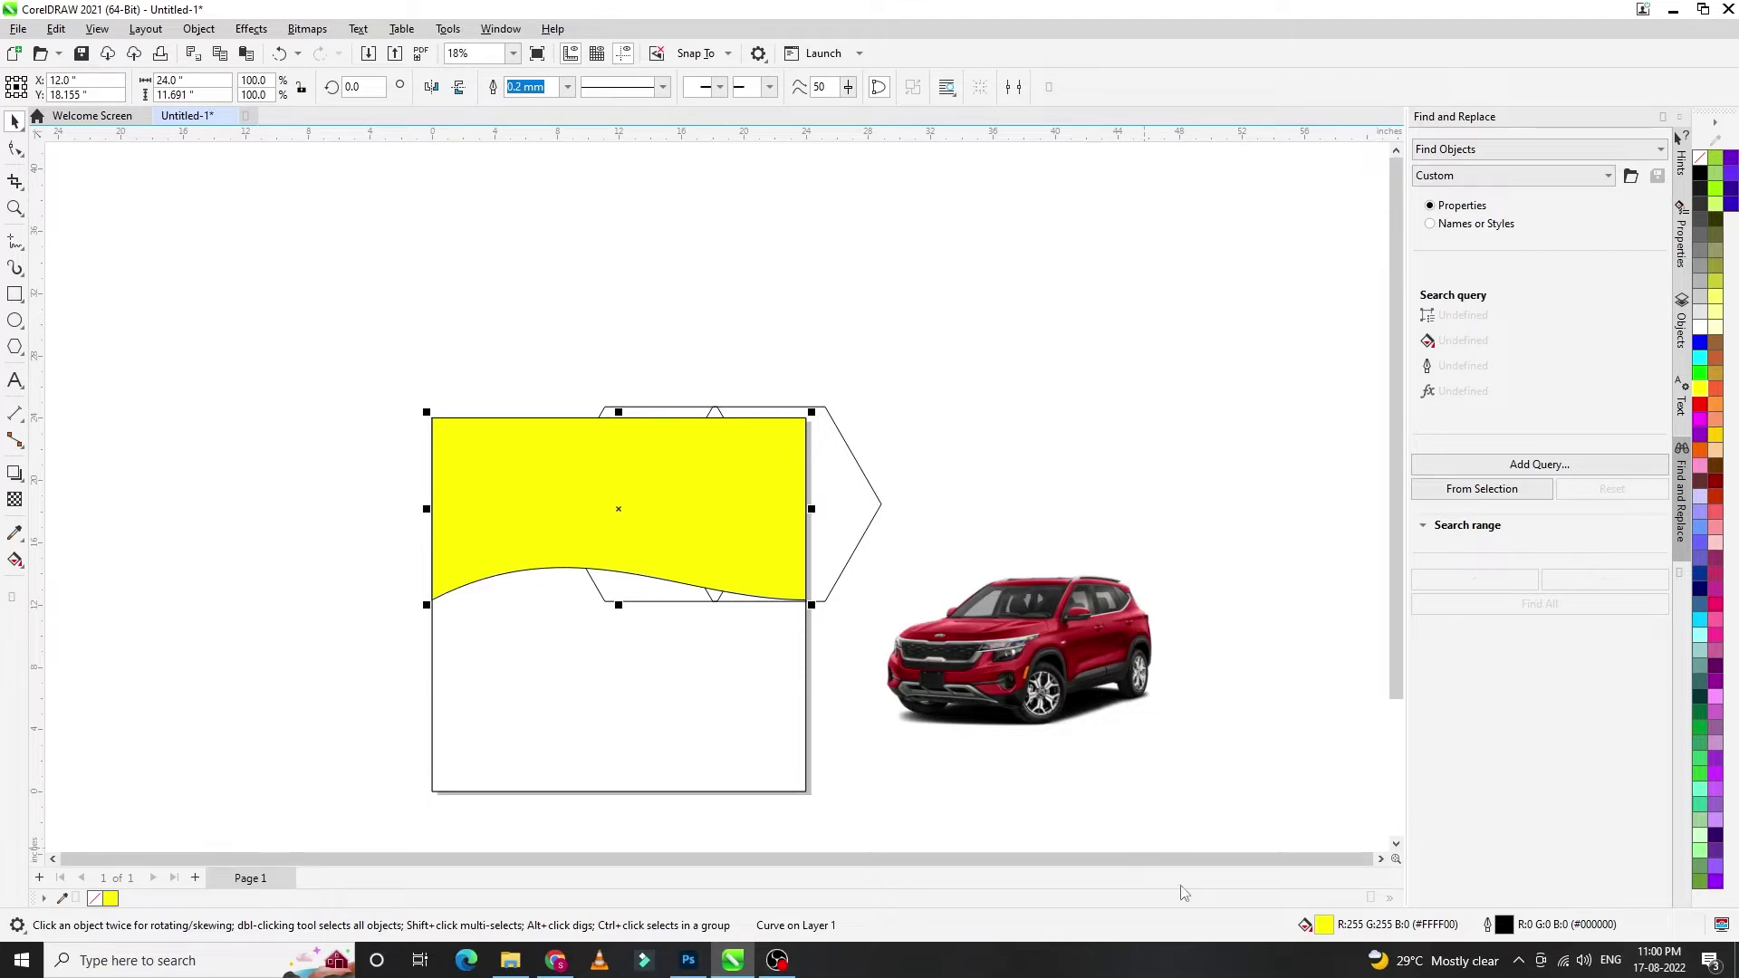
double_click(1324, 925)
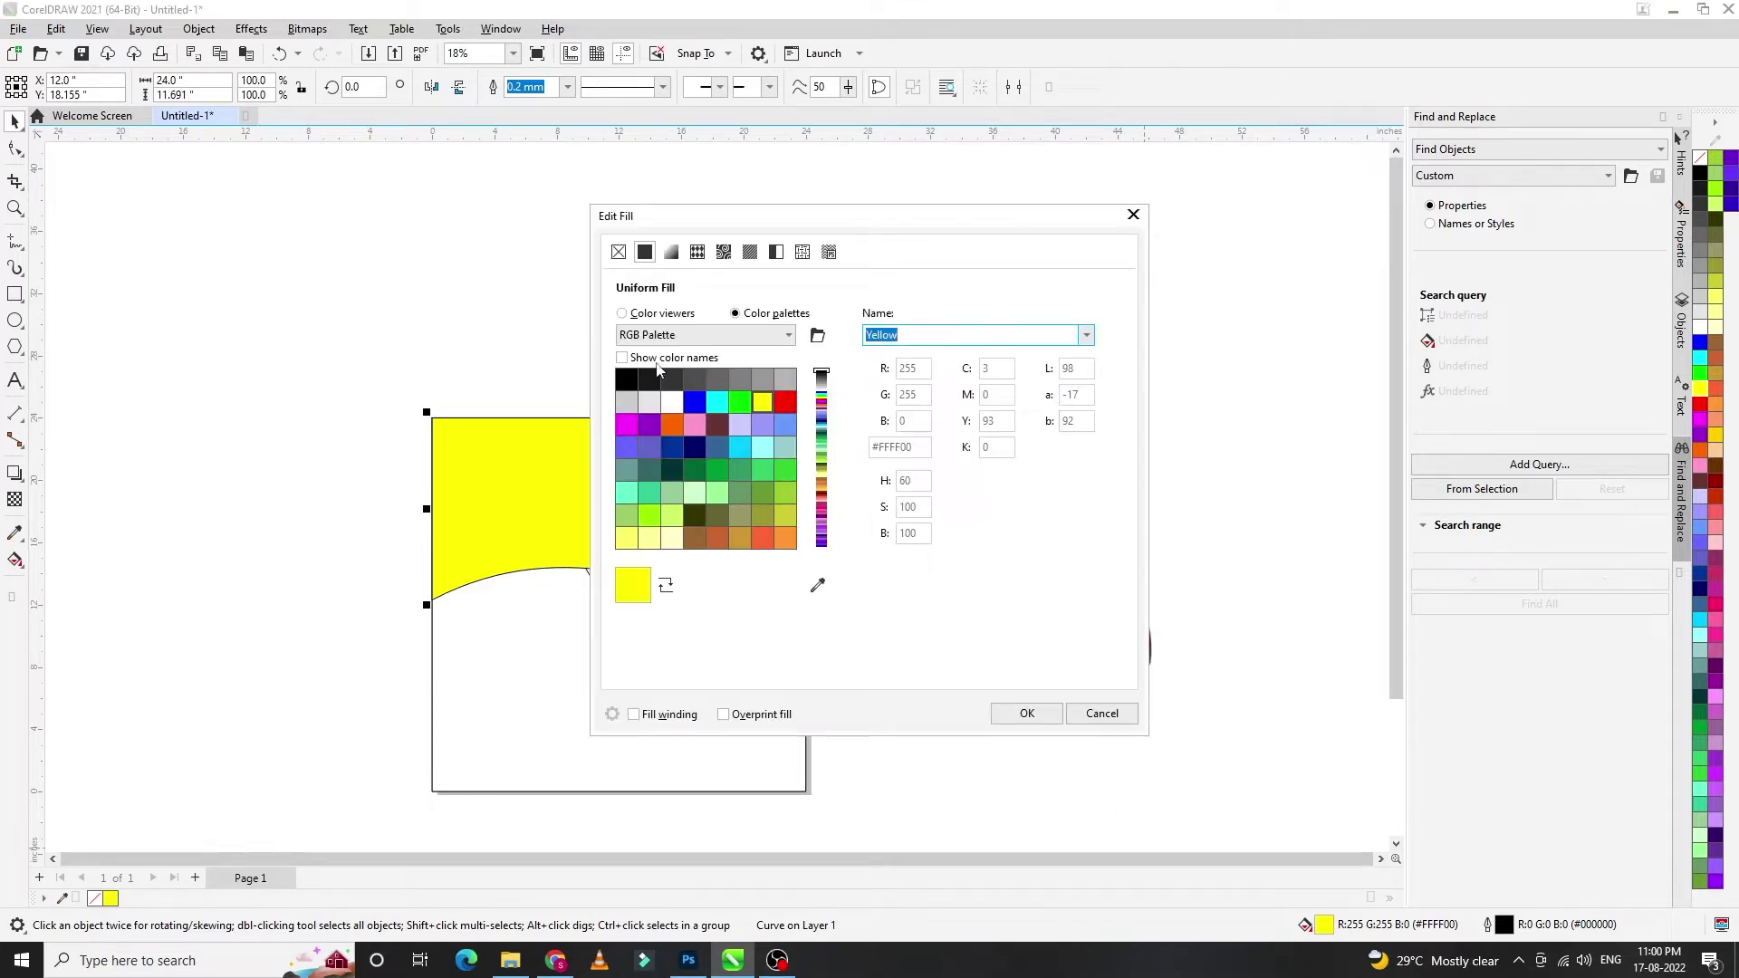
left_click(674, 313)
left_click(946, 335)
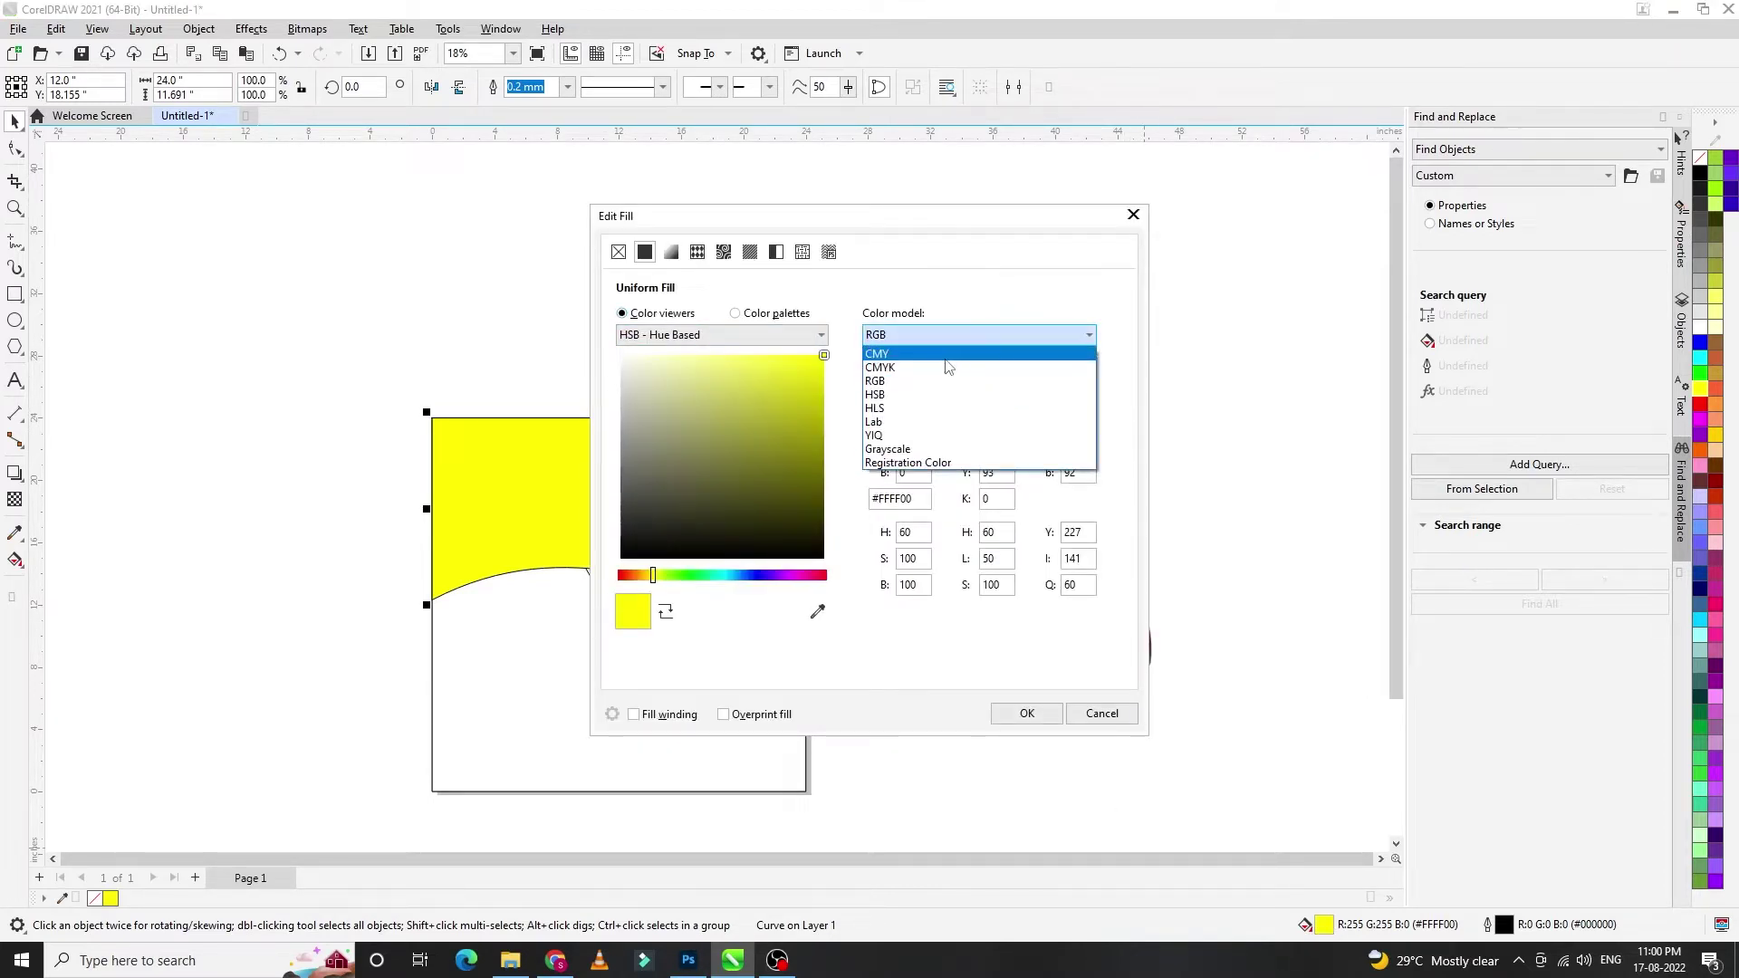
left_click(948, 367)
left_click(996, 419)
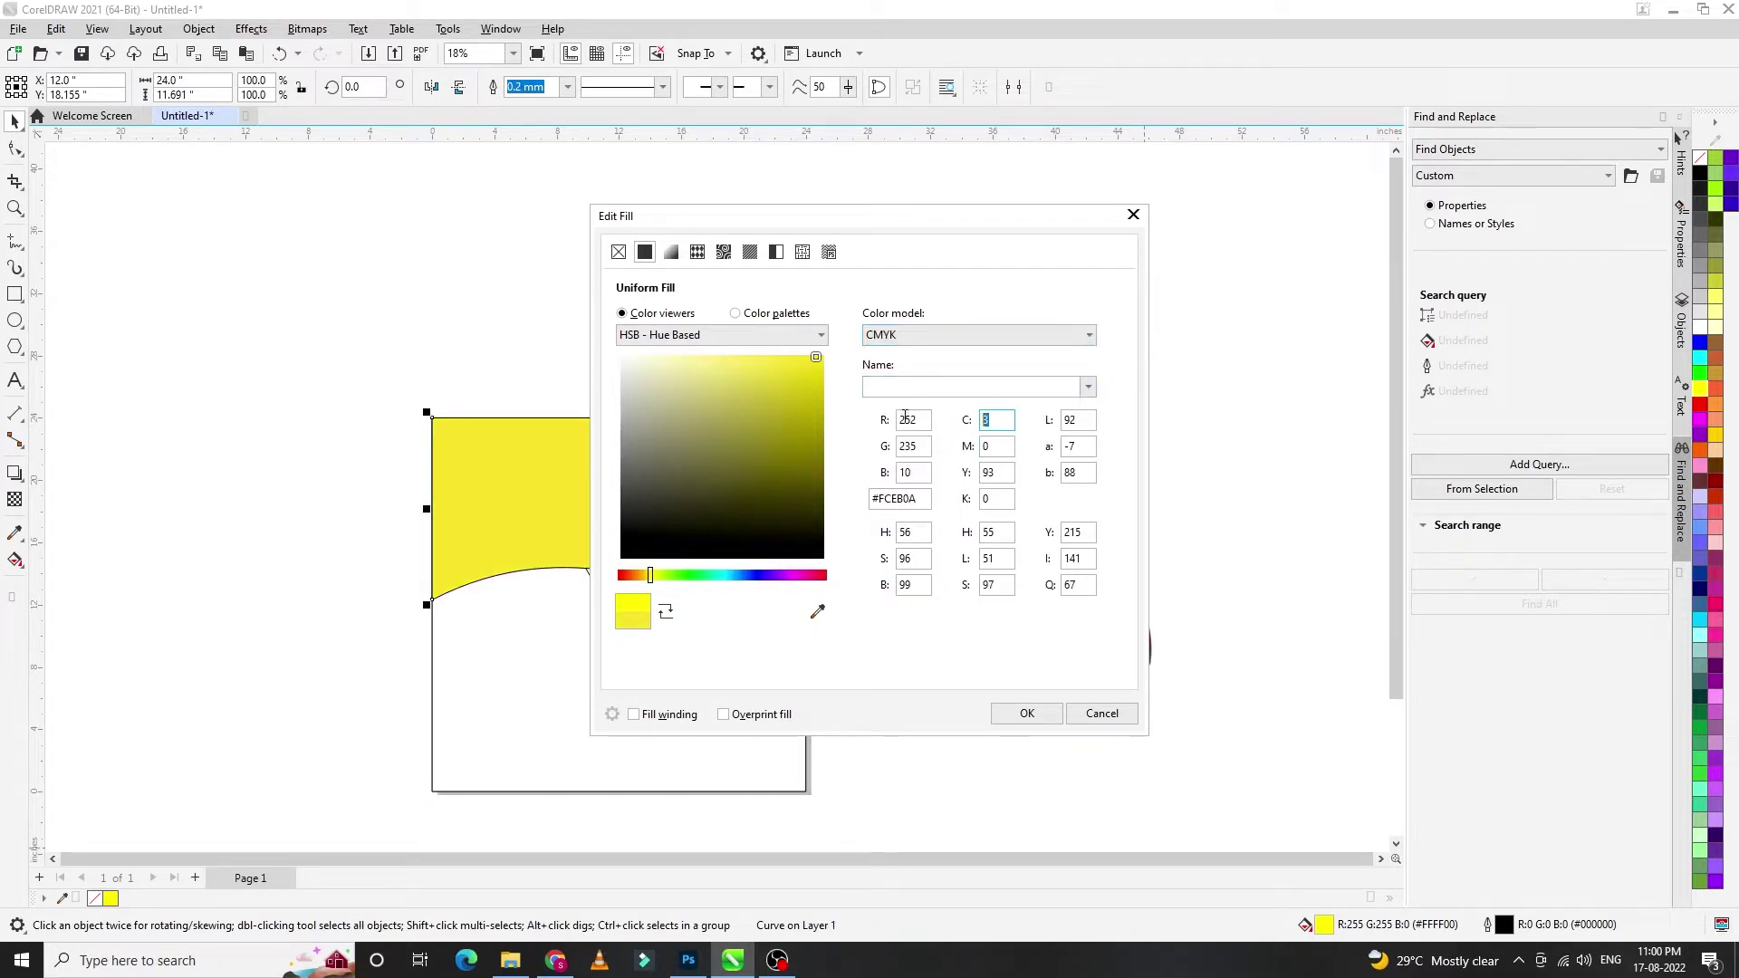
type("0")
key("Tab")
type("20")
key("Tab")
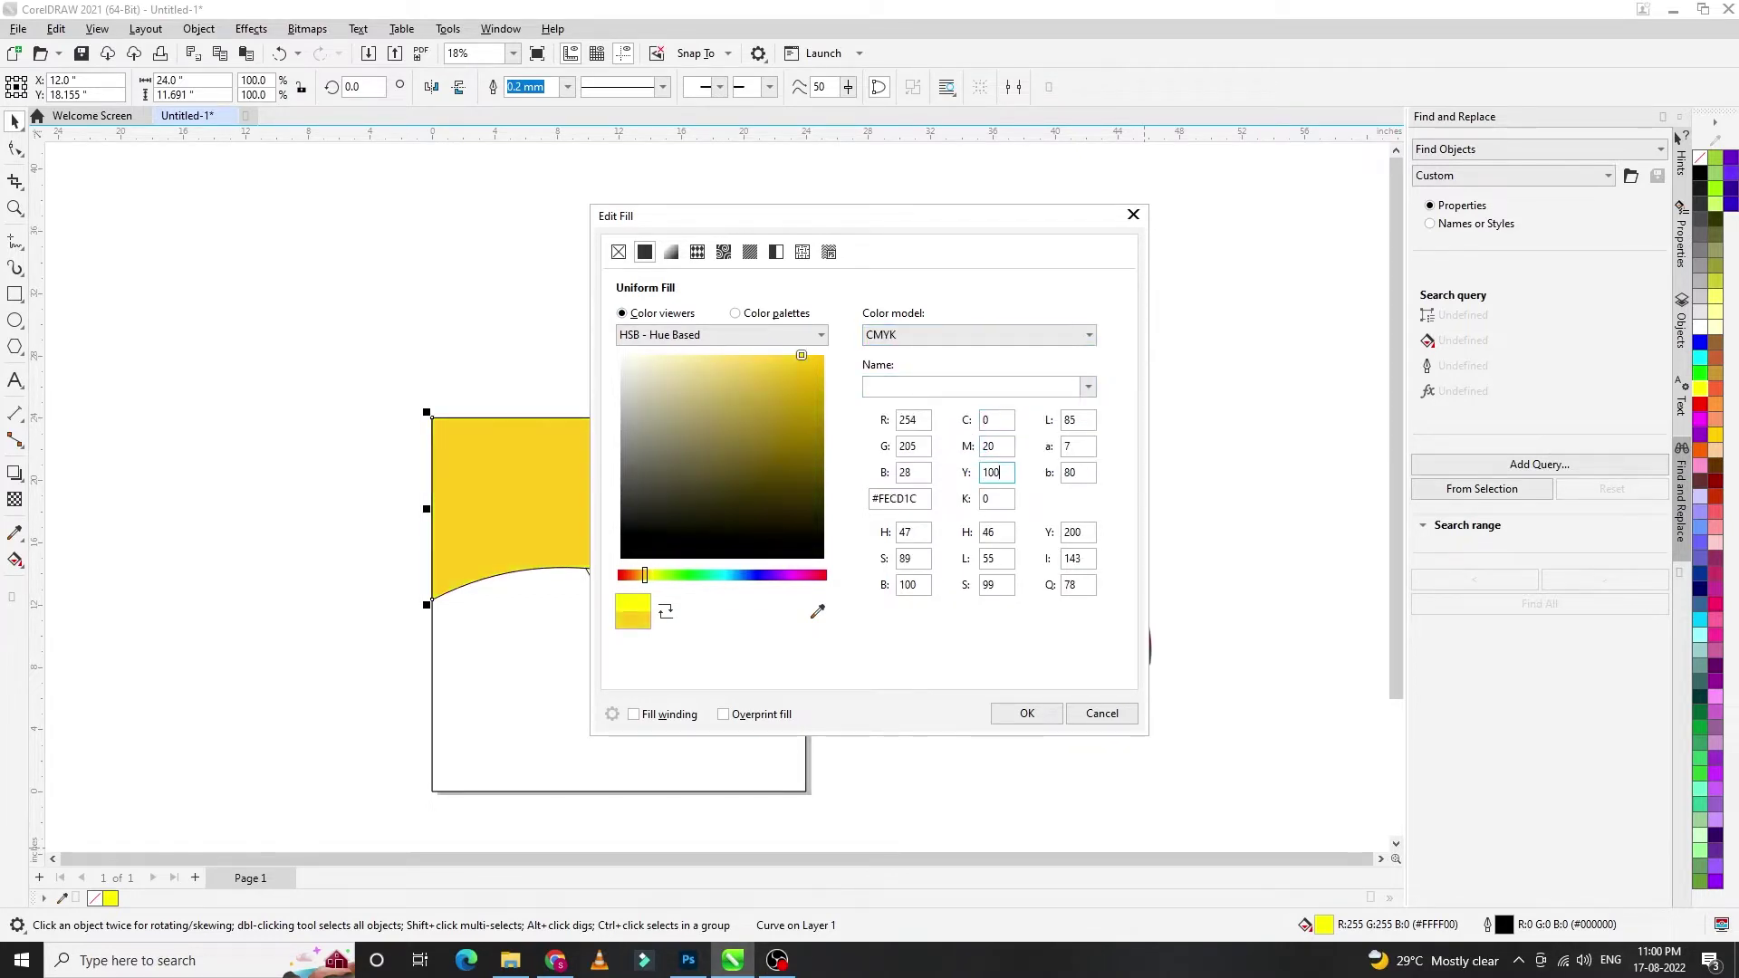
key("Return")
left_click(686, 508)
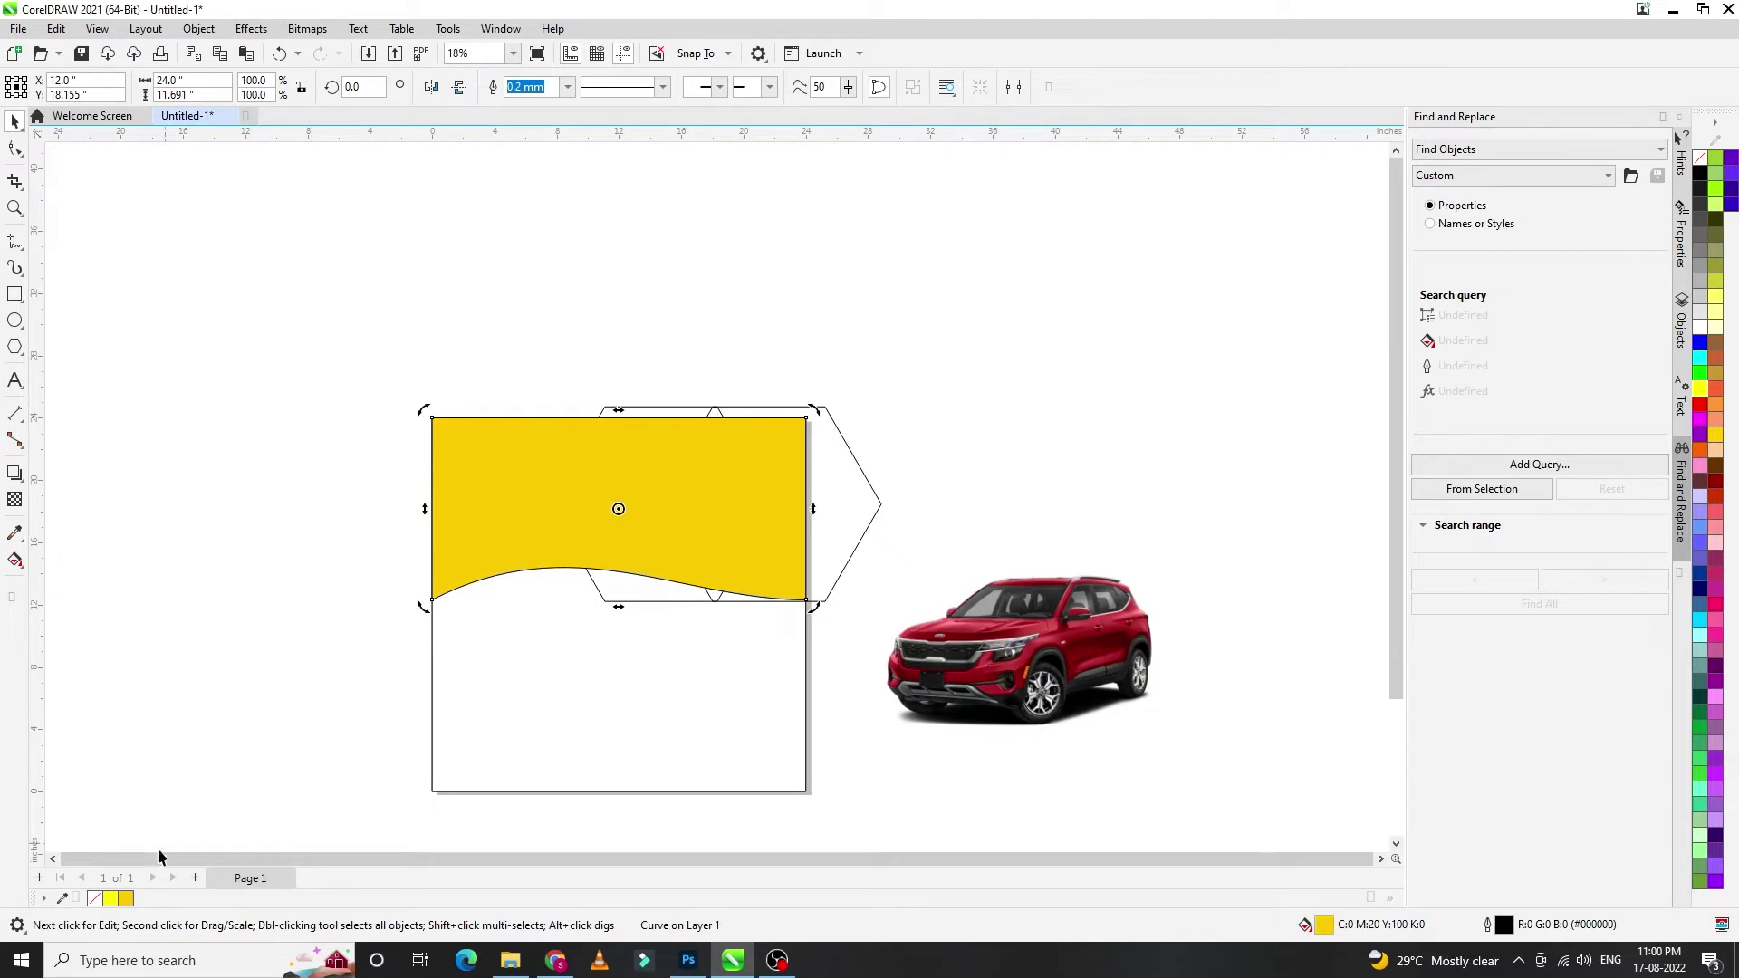
right_click(91, 898)
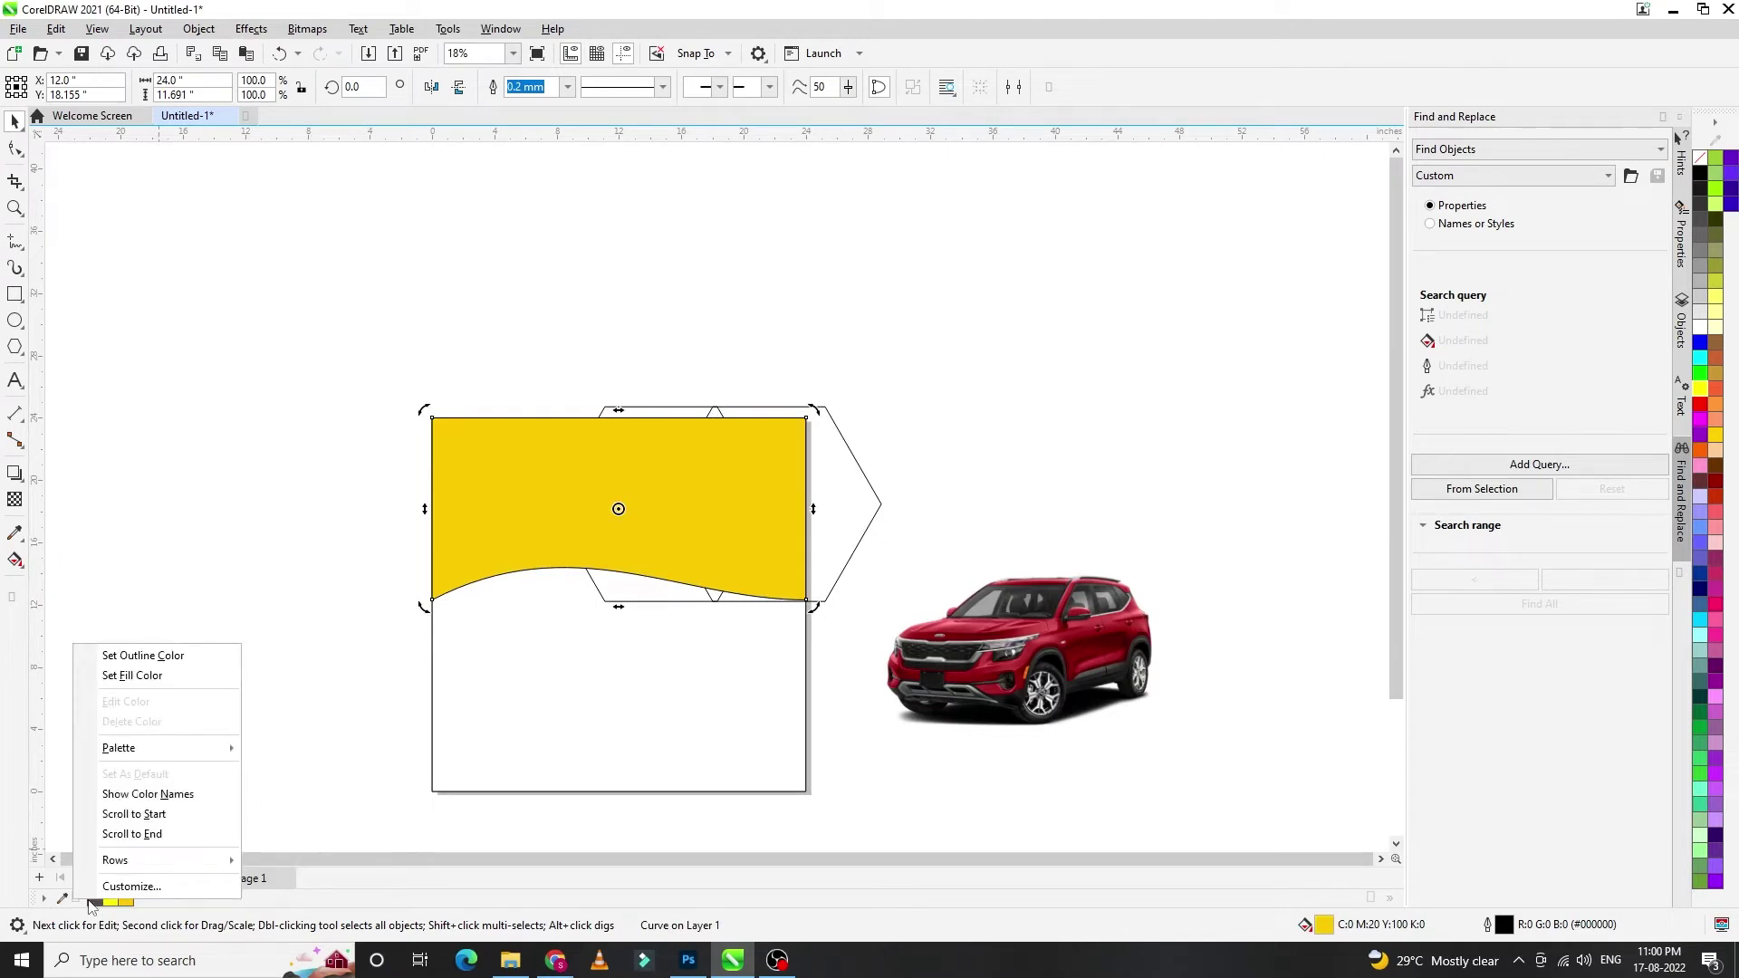
- Remove the yellow wave shape's outline and reselect the wave shape
left_click(136, 654)
left_click(253, 574)
left_click(467, 572)
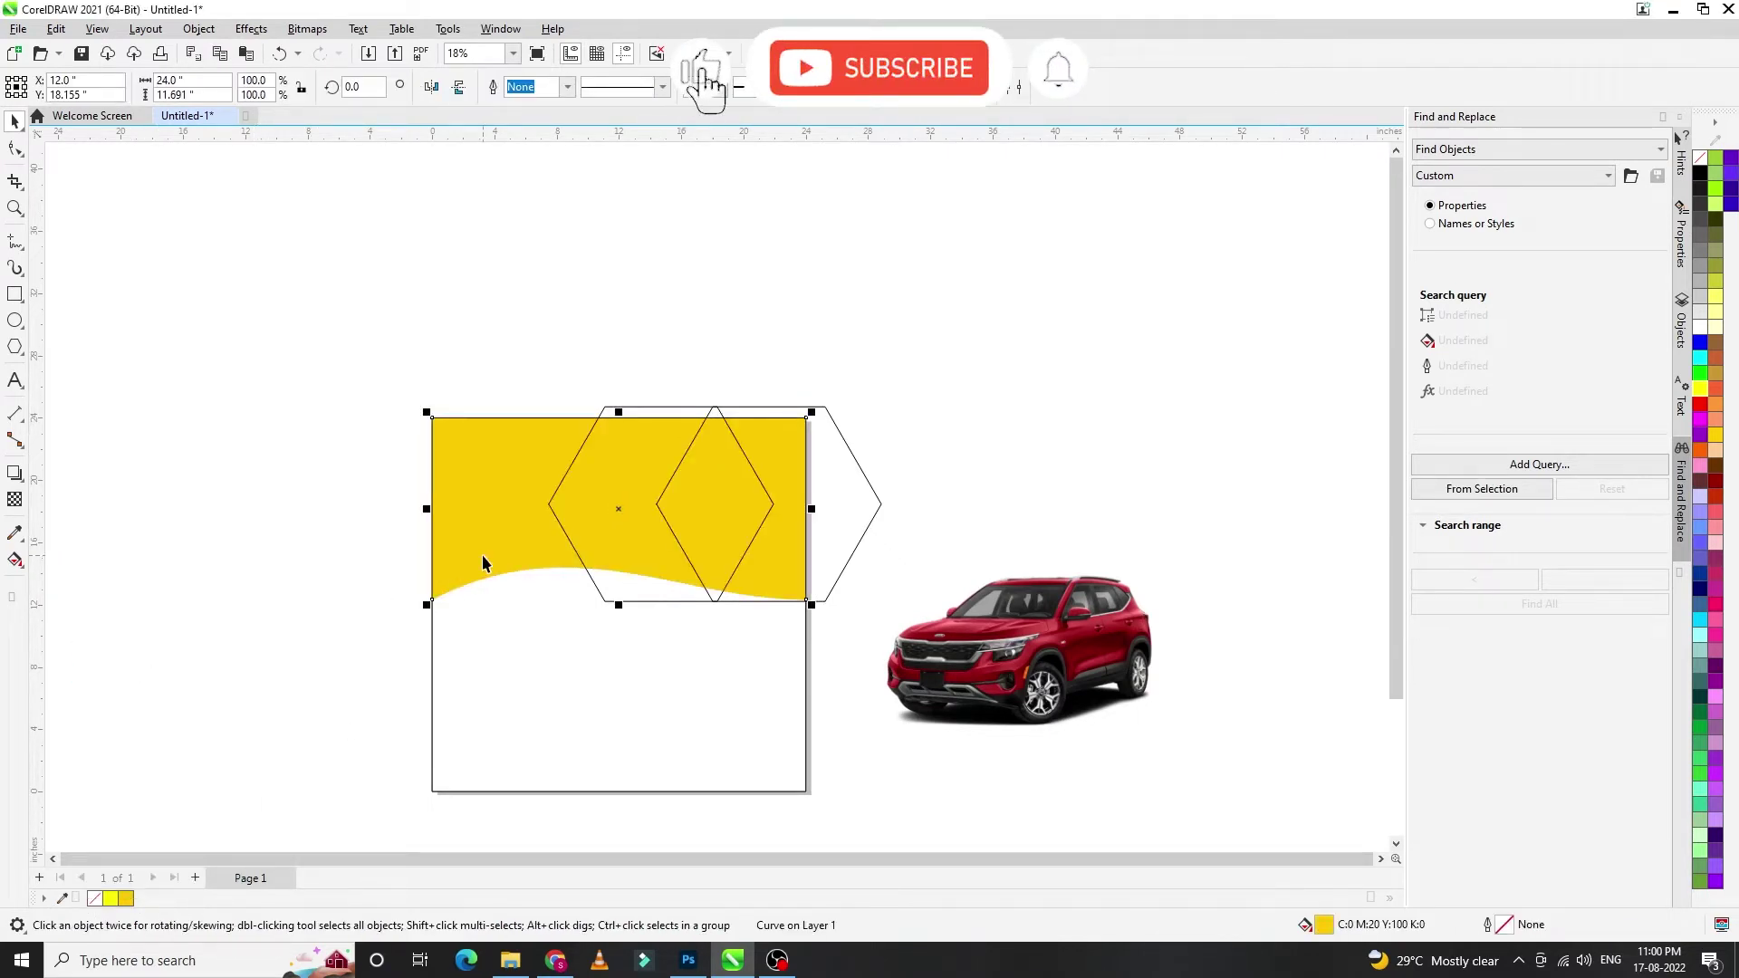
left_click(541, 633)
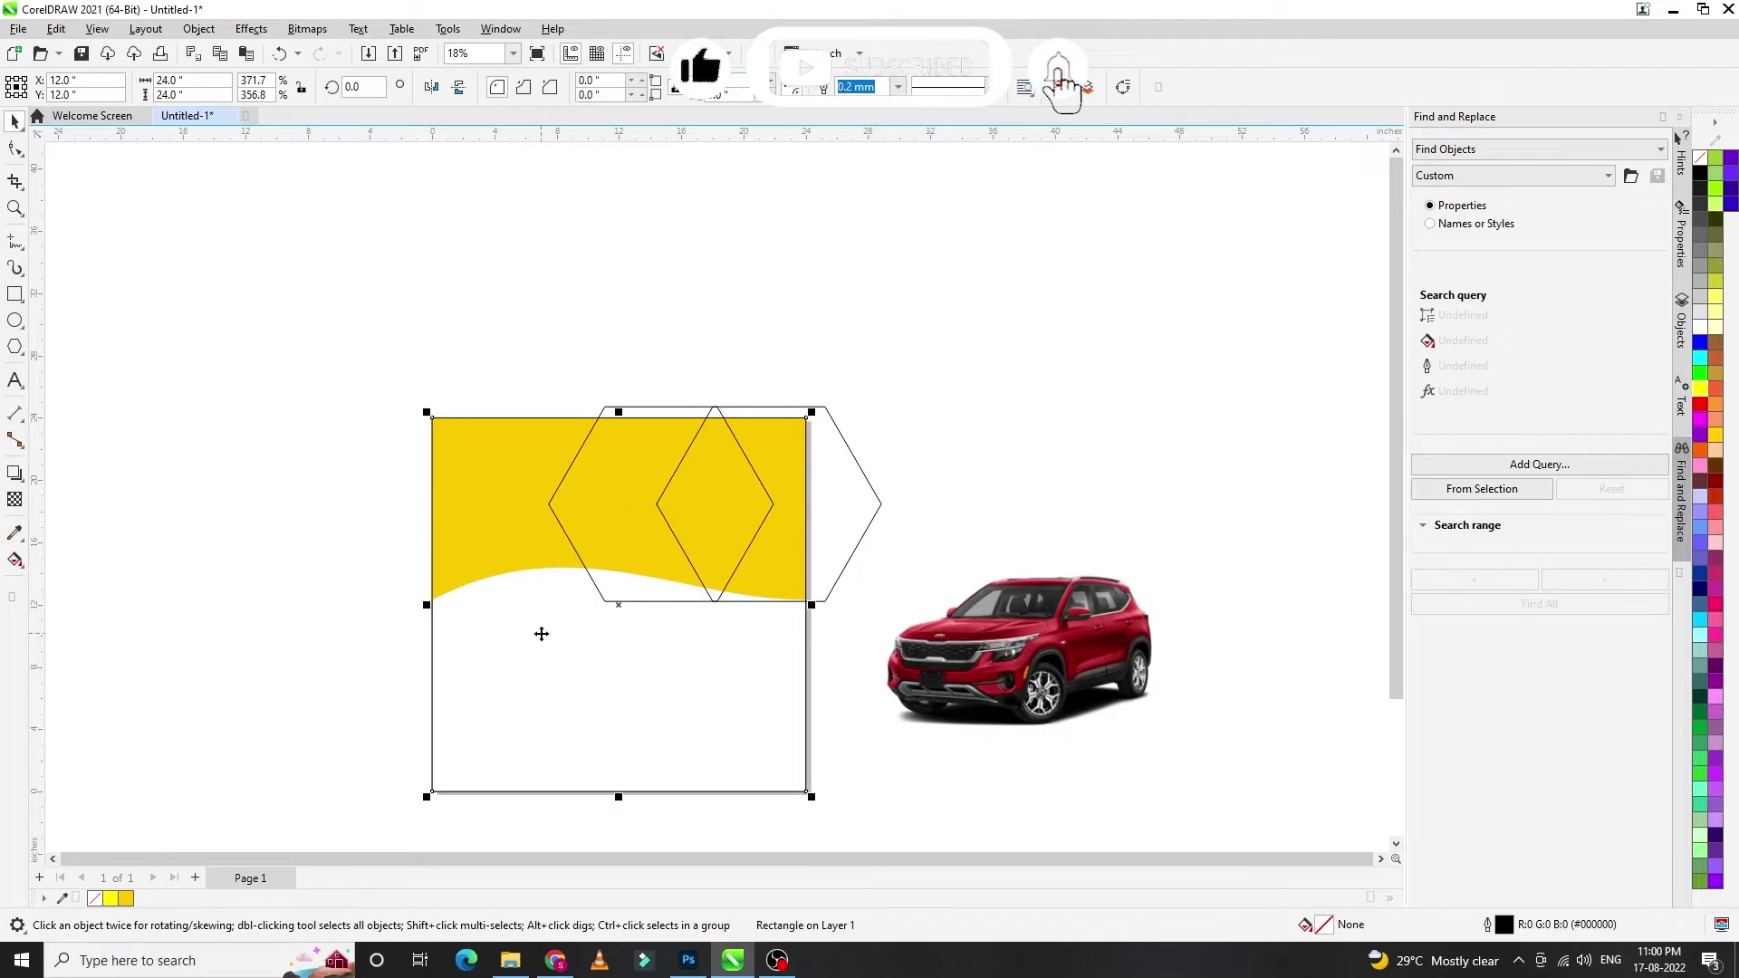
left_click(859, 486)
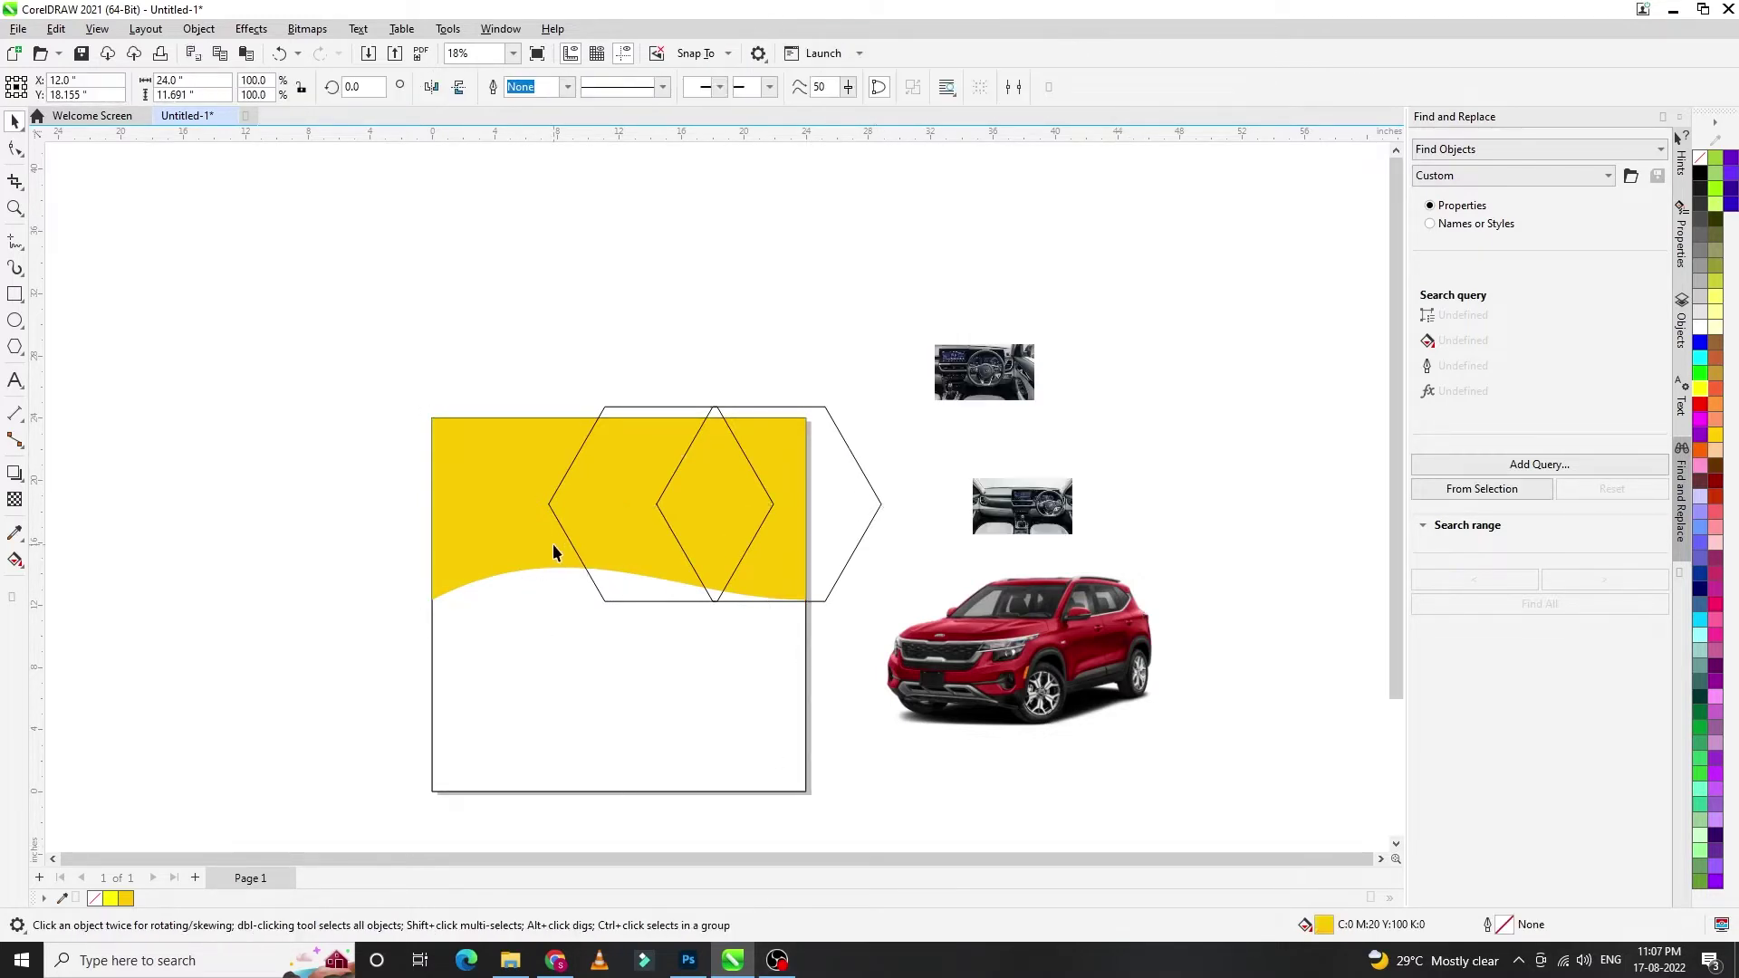
left_click(553, 548)
- Reshape the wave's curved bottom edge, undoing a trial move of the right hexagon
left_click(15, 150)
left_click(557, 569)
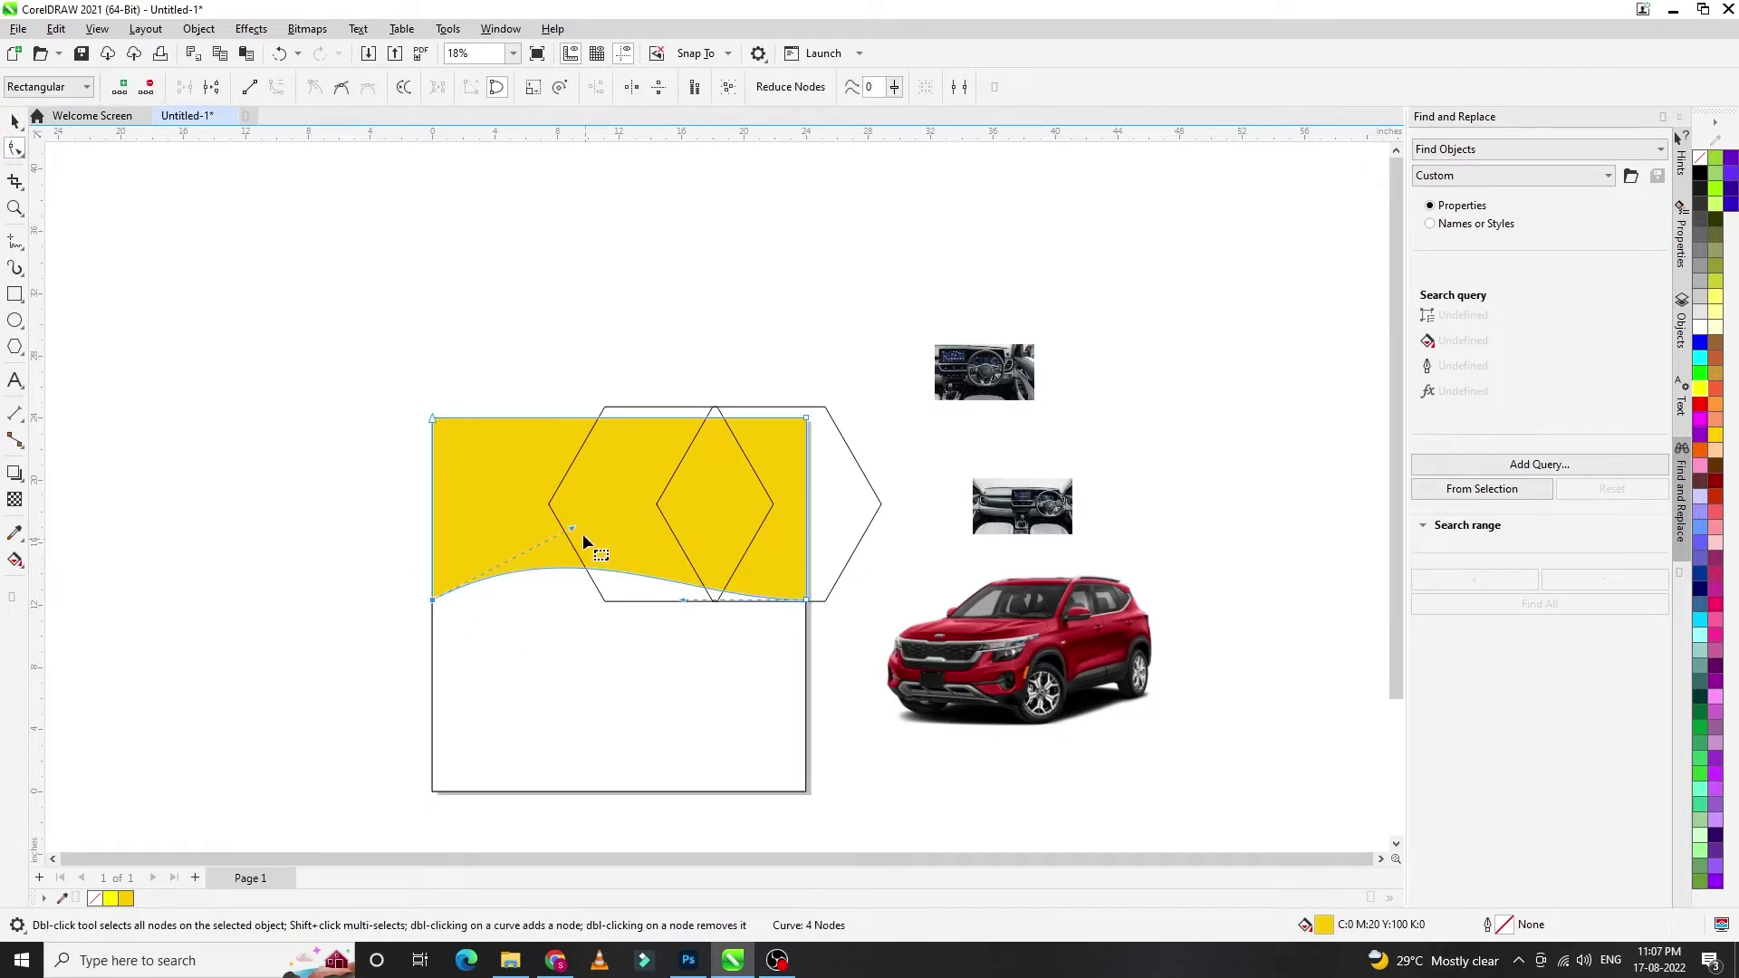
left_click_drag(572, 532, 578, 603)
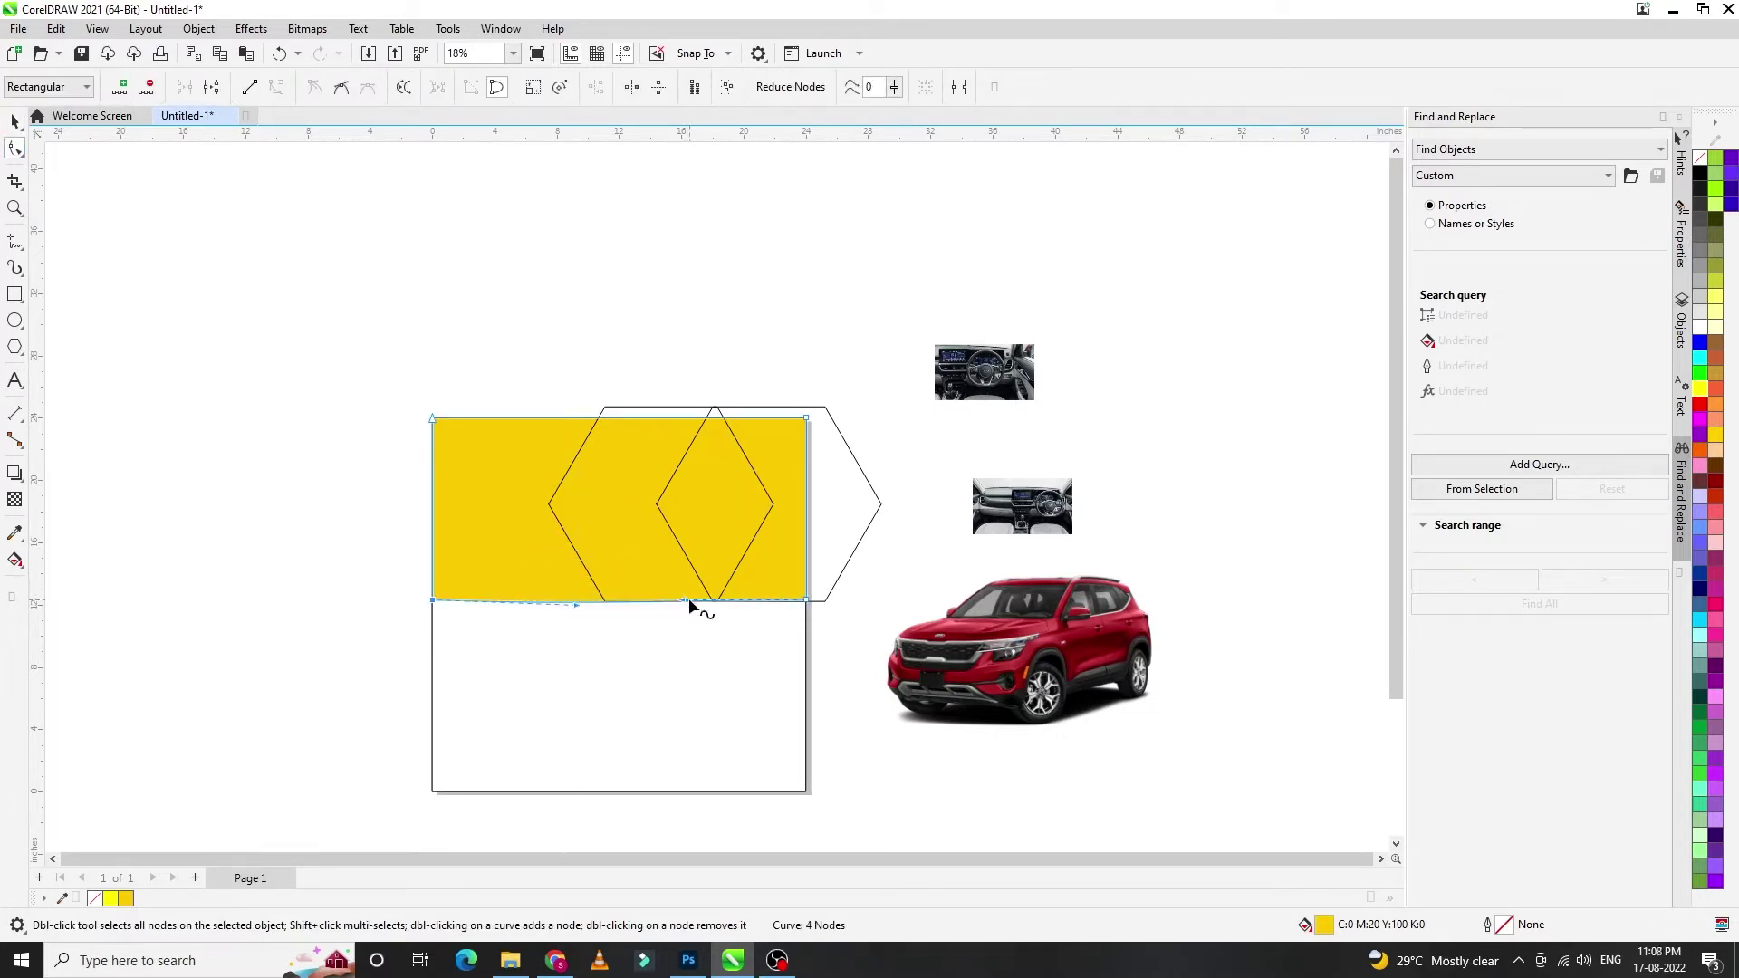
left_click_drag(686, 604, 679, 571)
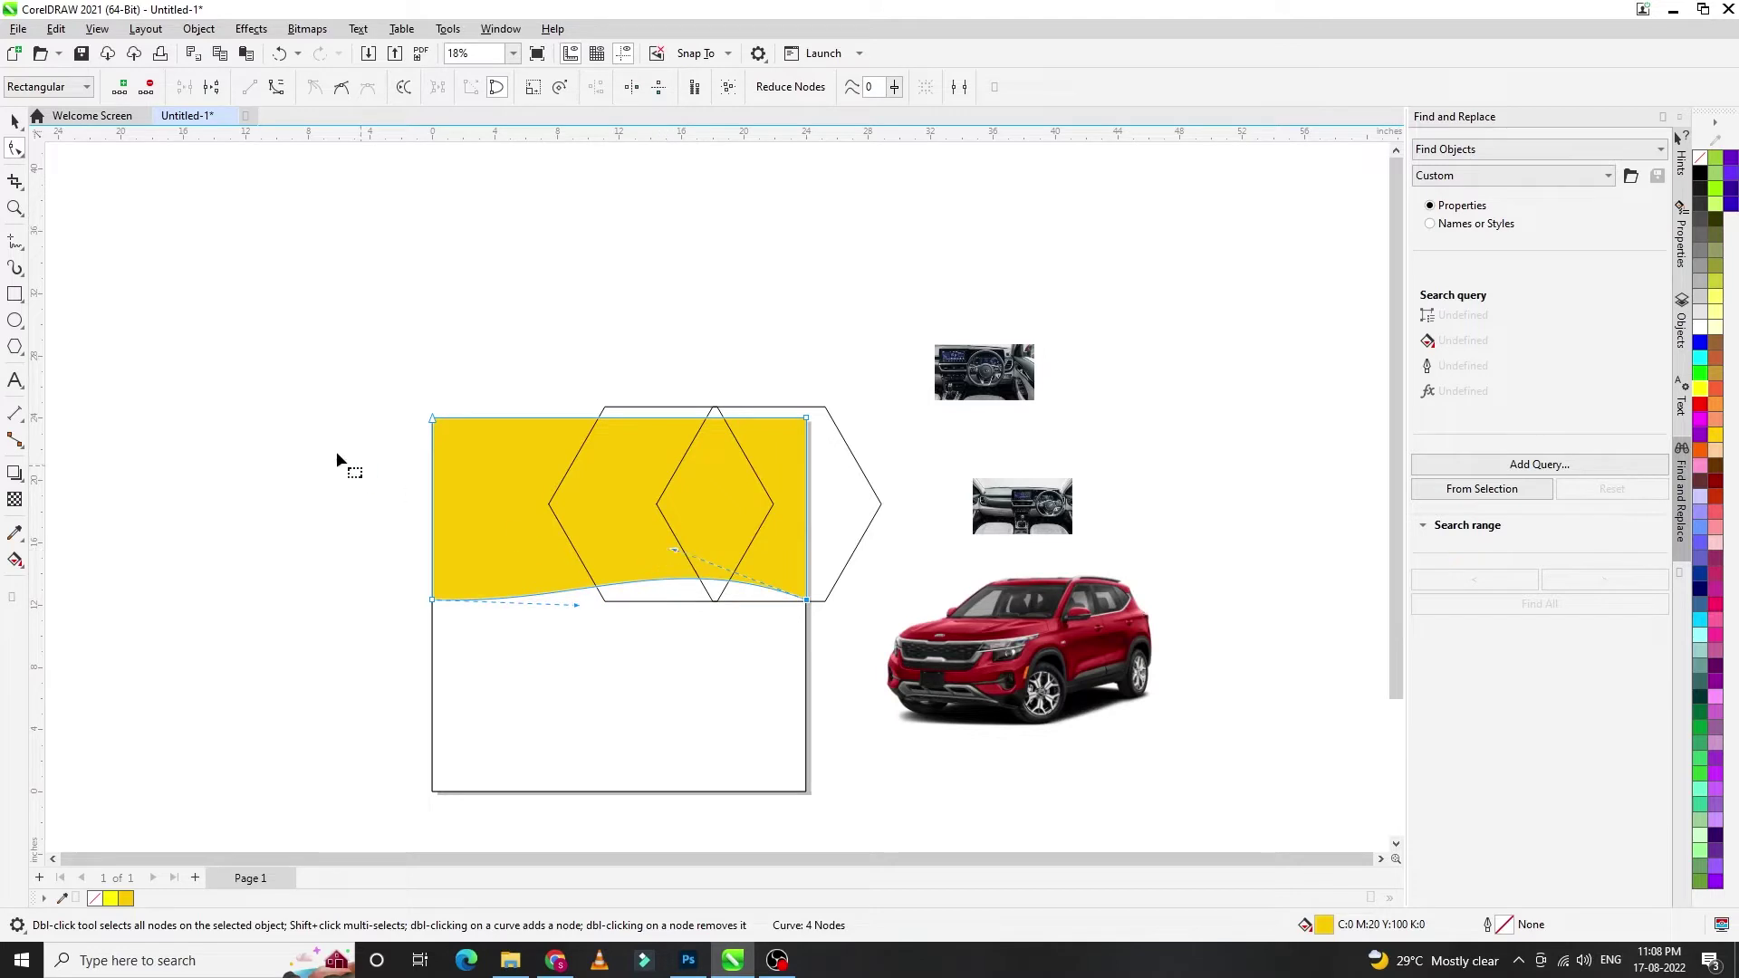
left_click(15, 121)
left_click(863, 513)
left_click_drag(866, 513, 1059, 498)
key("ctrl+z")
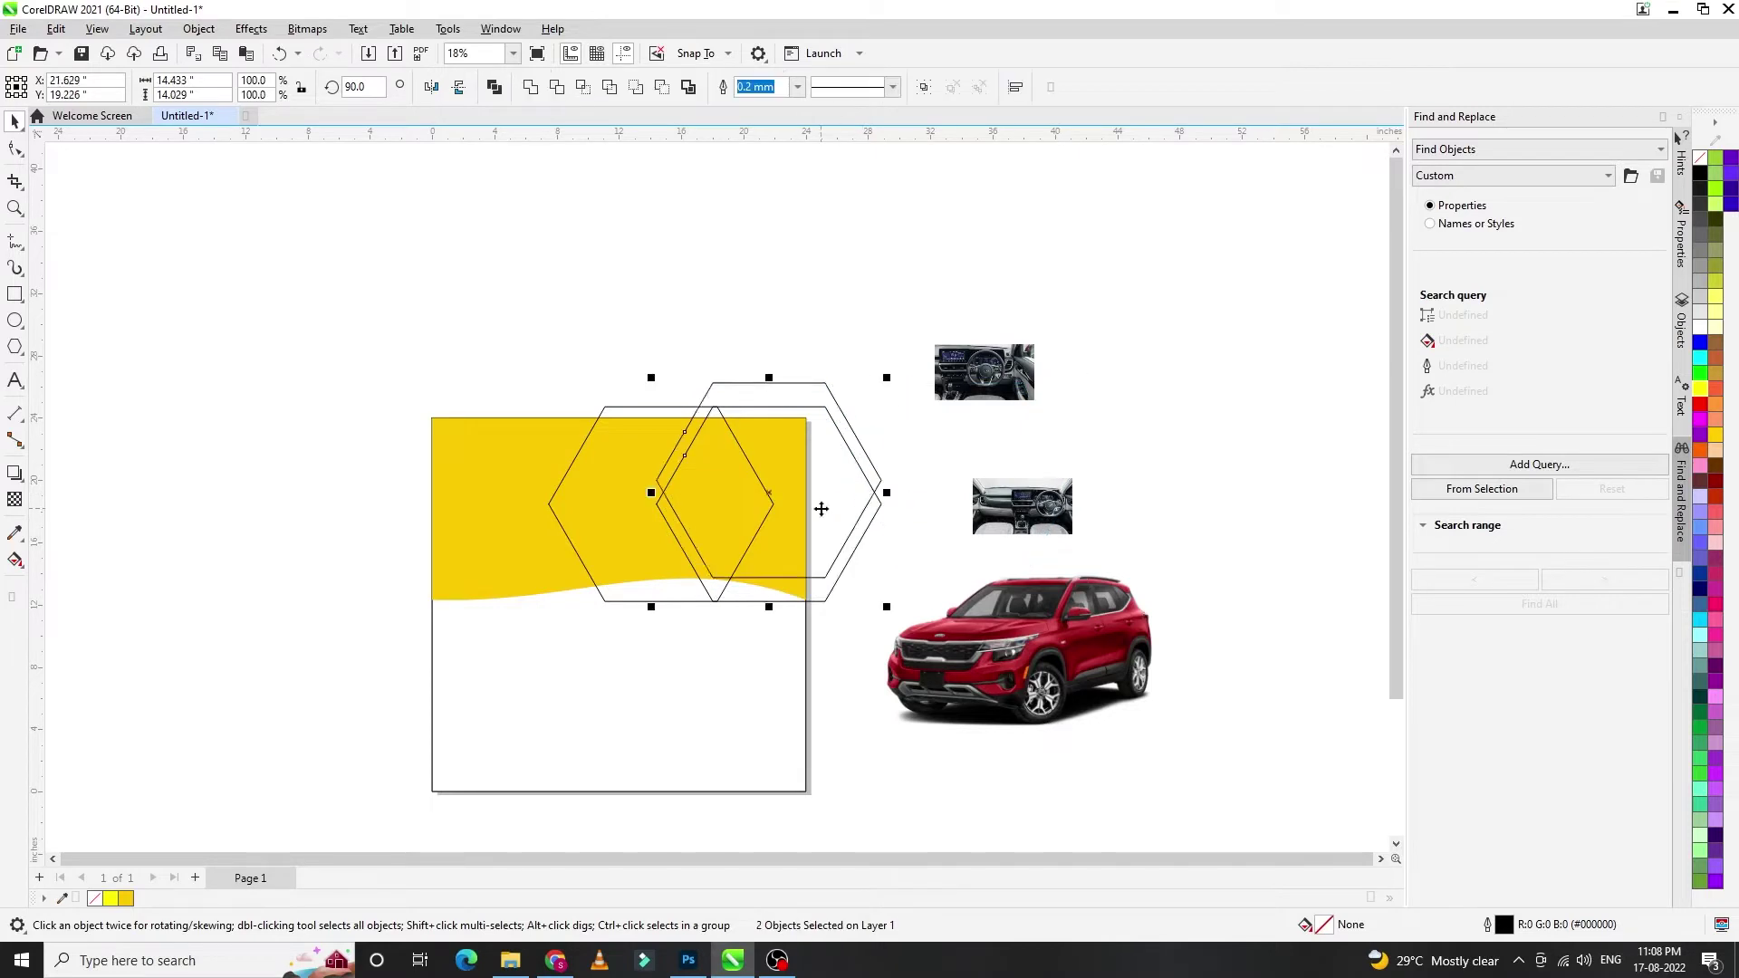
- Make the right hexagon white with no outline and delete the left outlined hexagon
left_click(839, 587)
left_click_drag(840, 587, 834, 586)
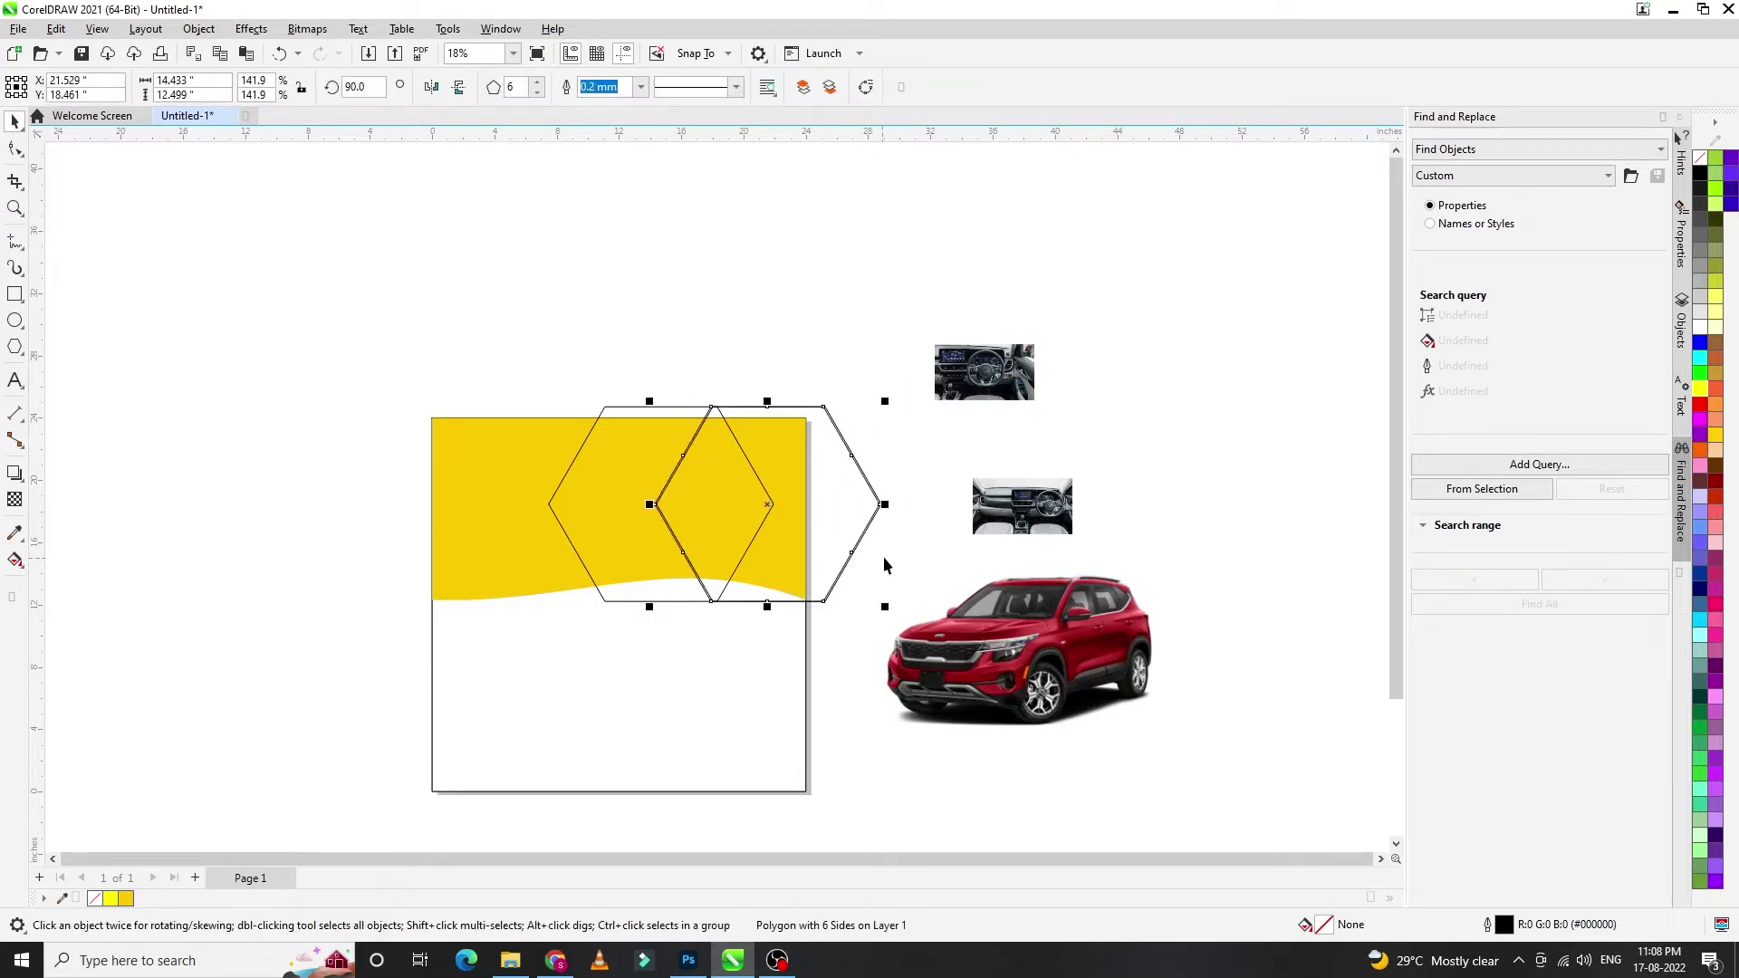
left_click(1699, 328)
right_click(1699, 159)
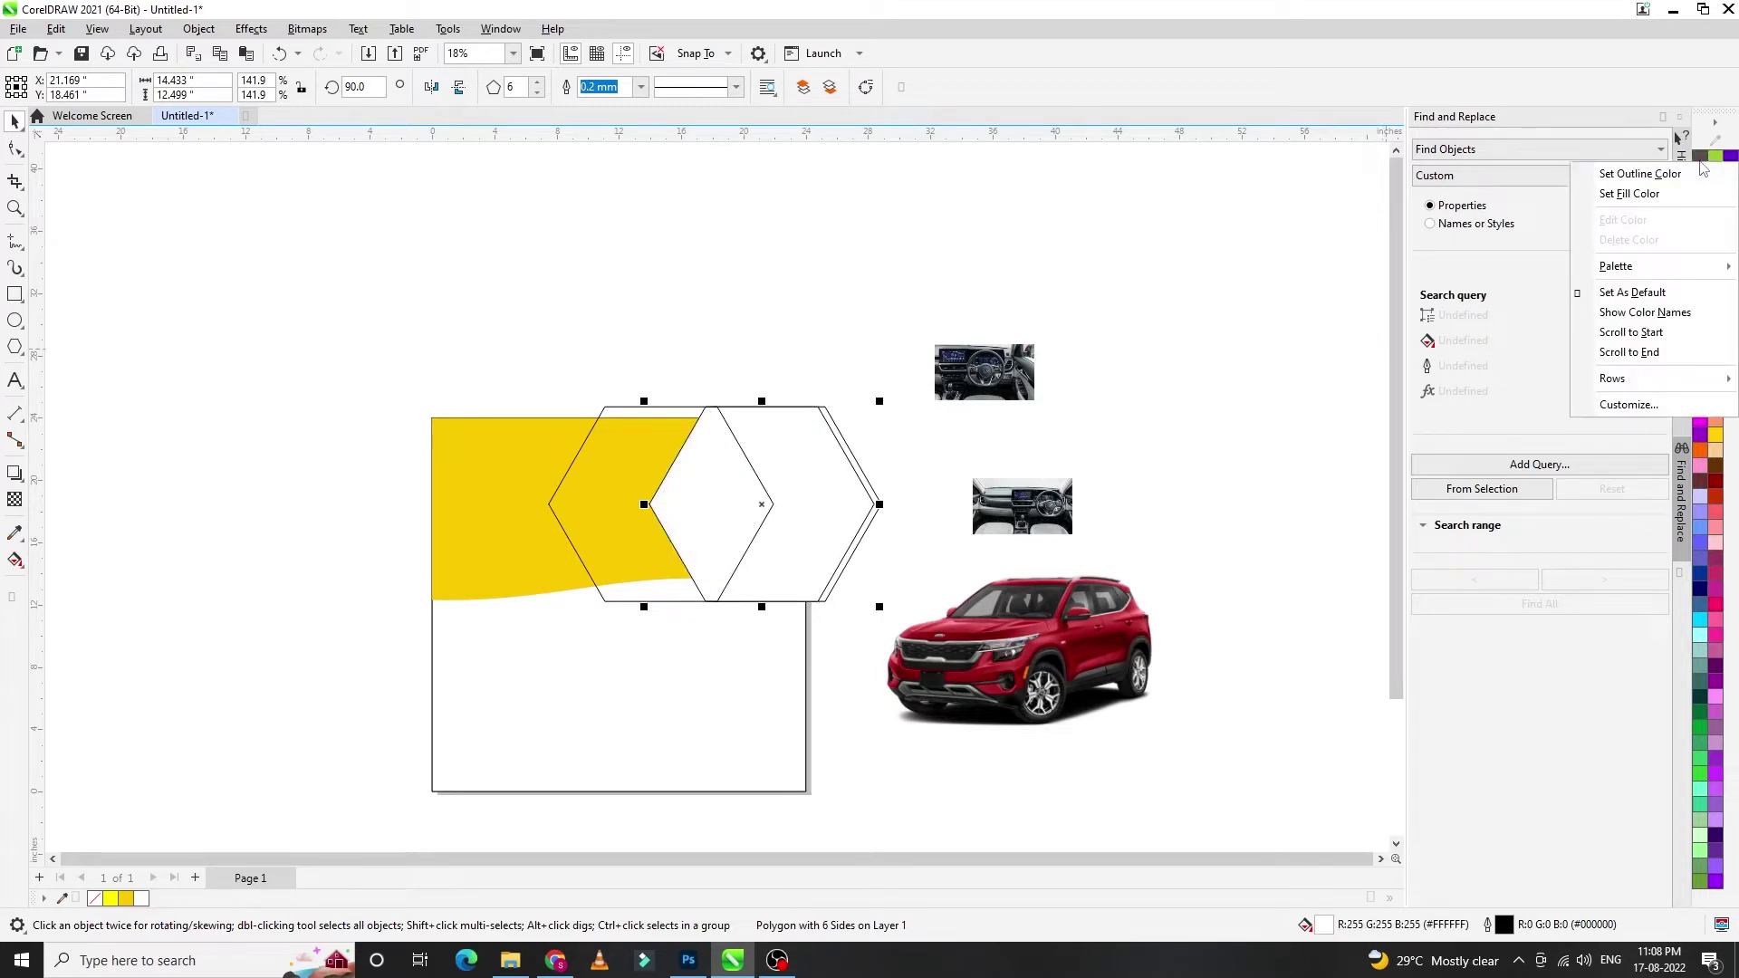
left_click(1621, 171)
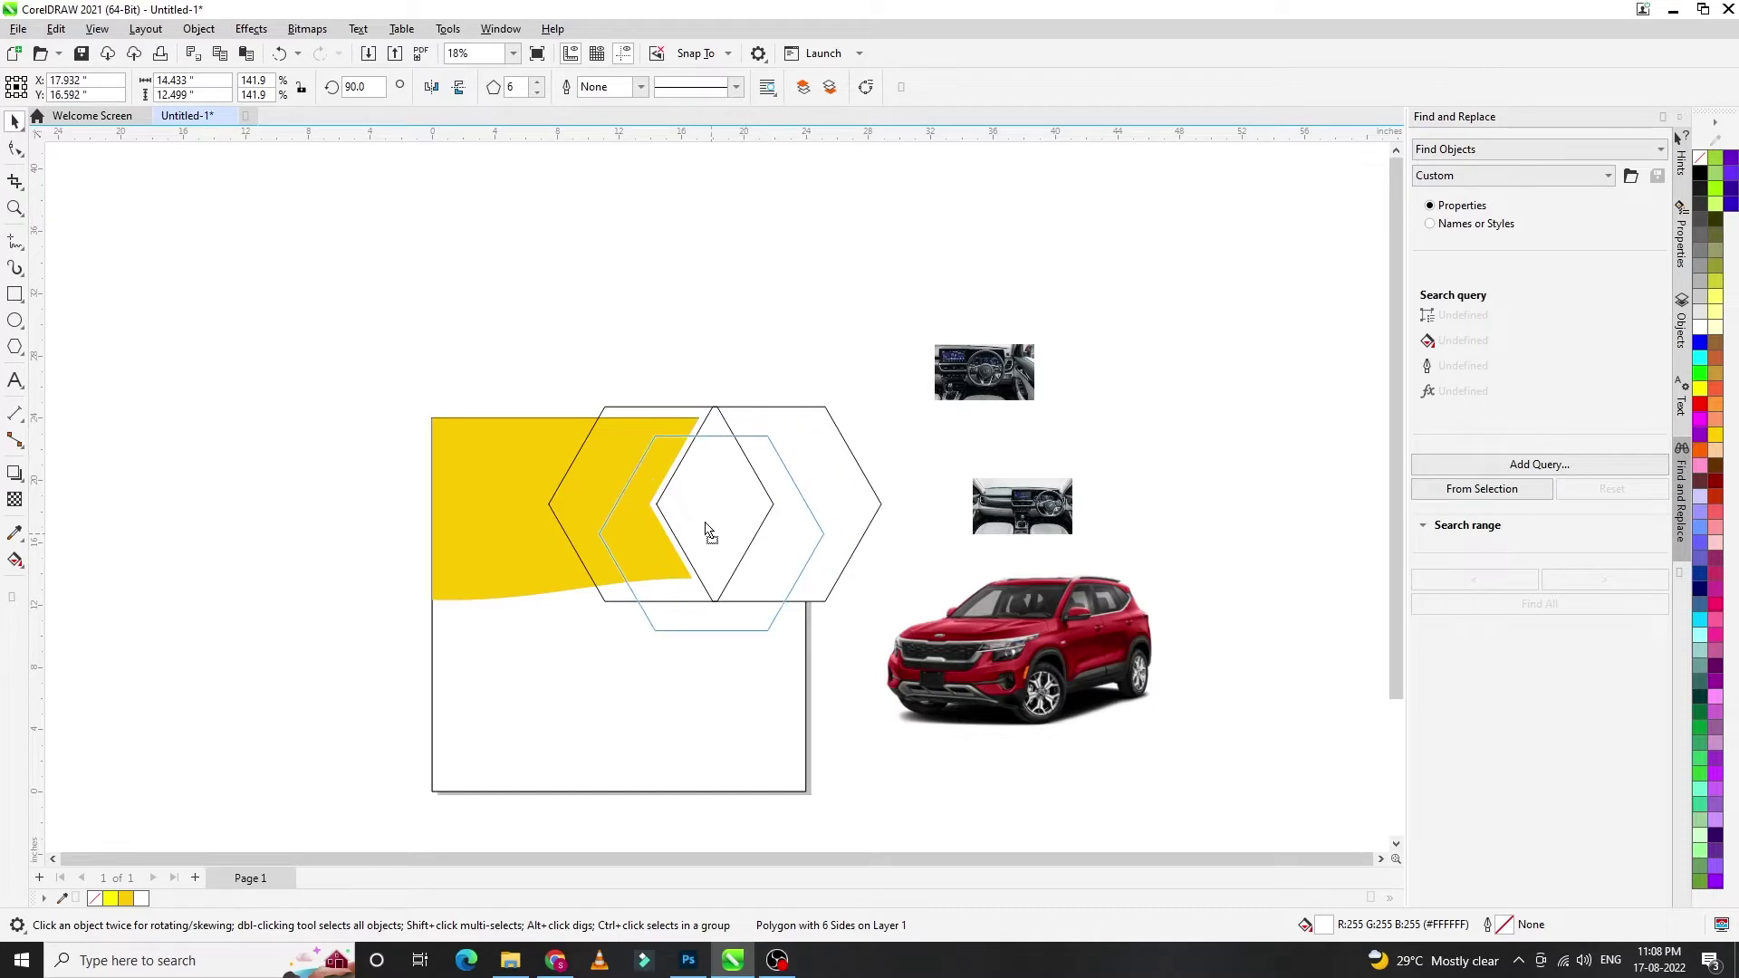
left_click(574, 530)
key("Delete")
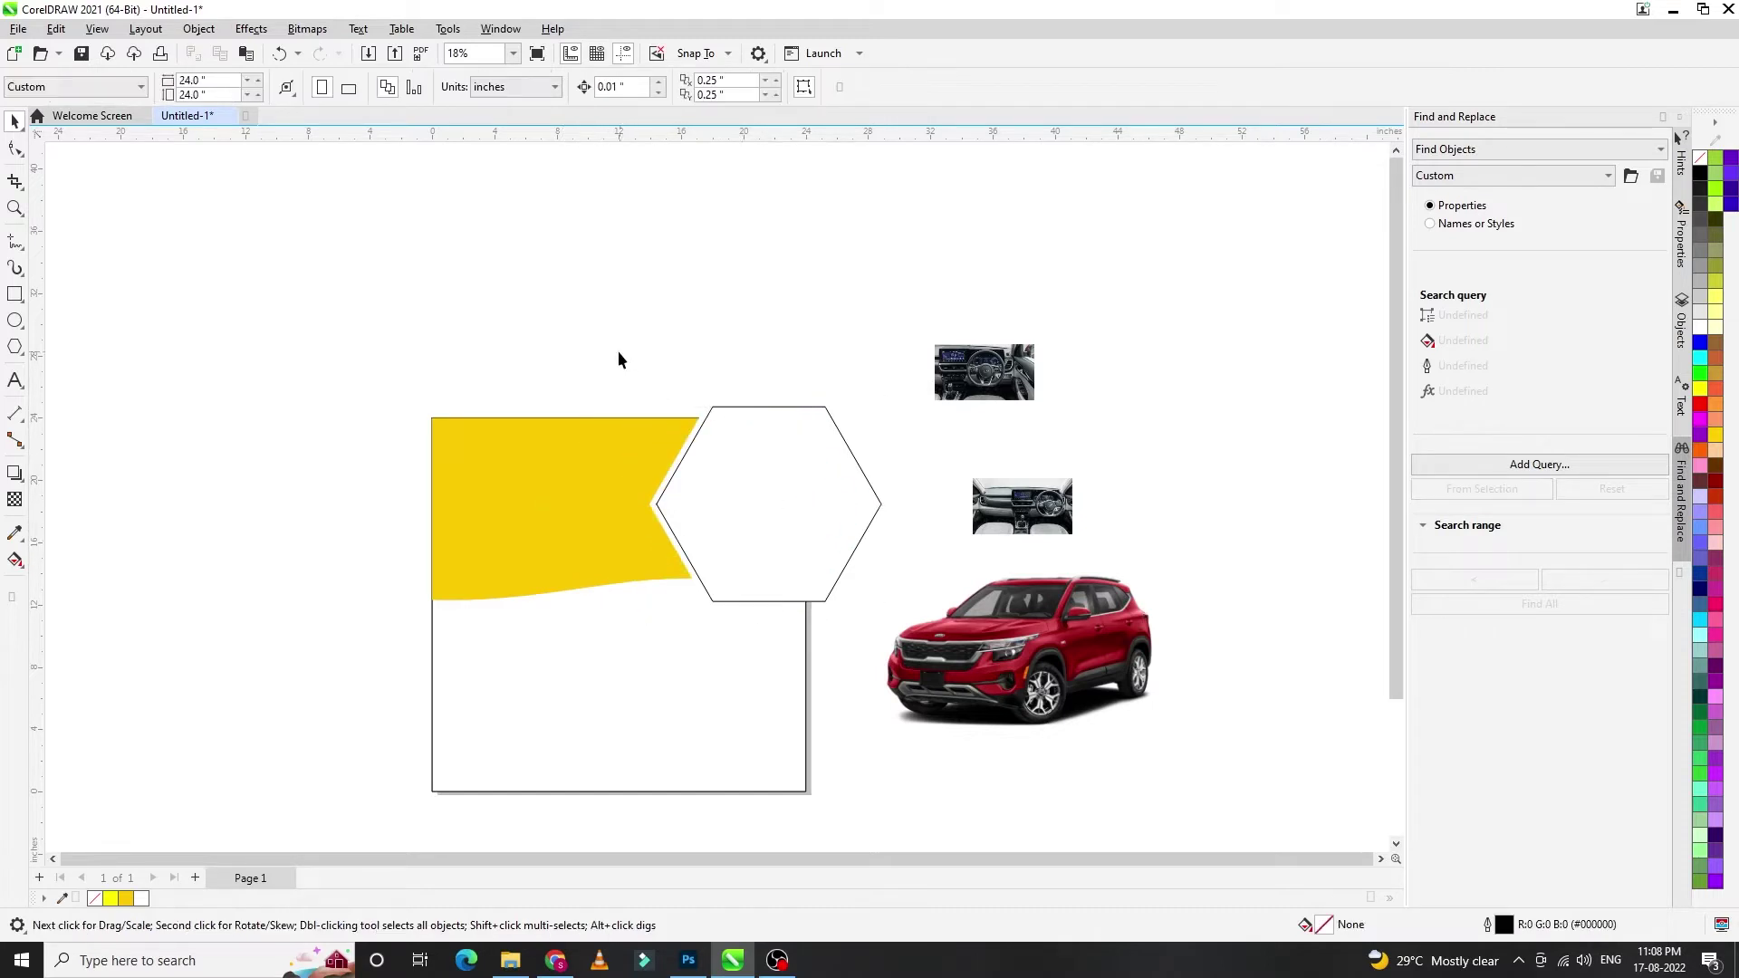
- Duplicate the white hexagon to its left, keeping the right one in front
left_click(836, 584)
left_click_drag(818, 567, 732, 553)
key("shift+Page_Down")
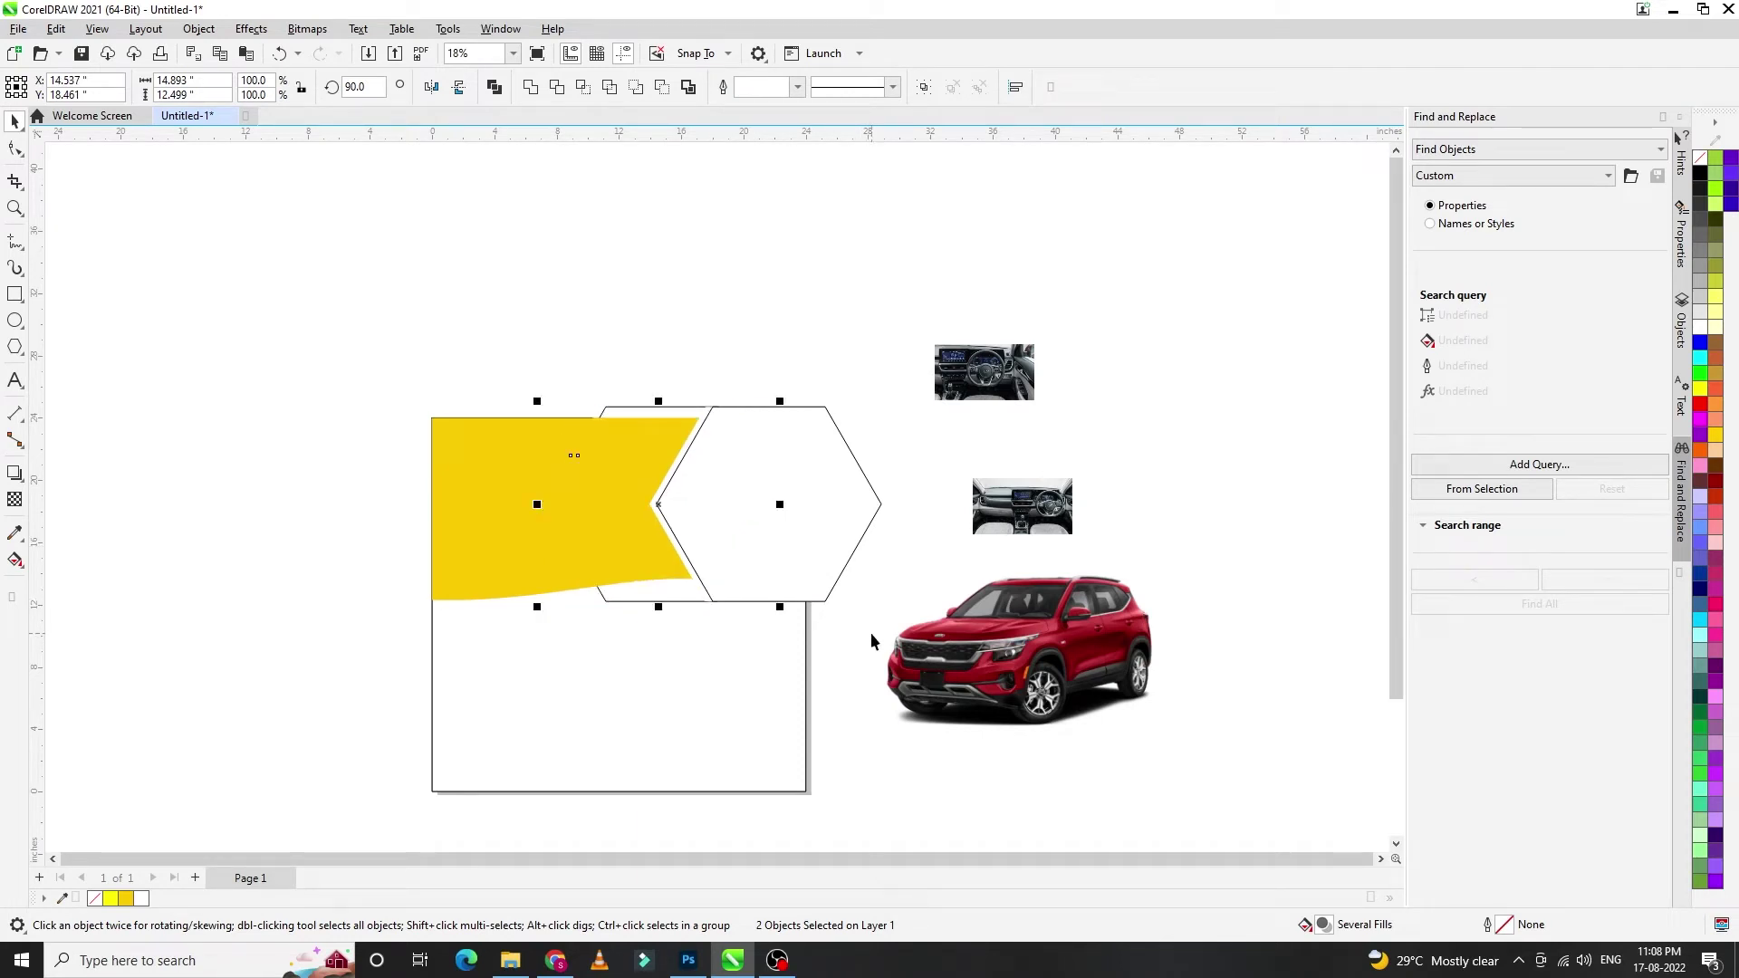
key("ctrl+Page_Up")
key("ctrl+Page_Down")
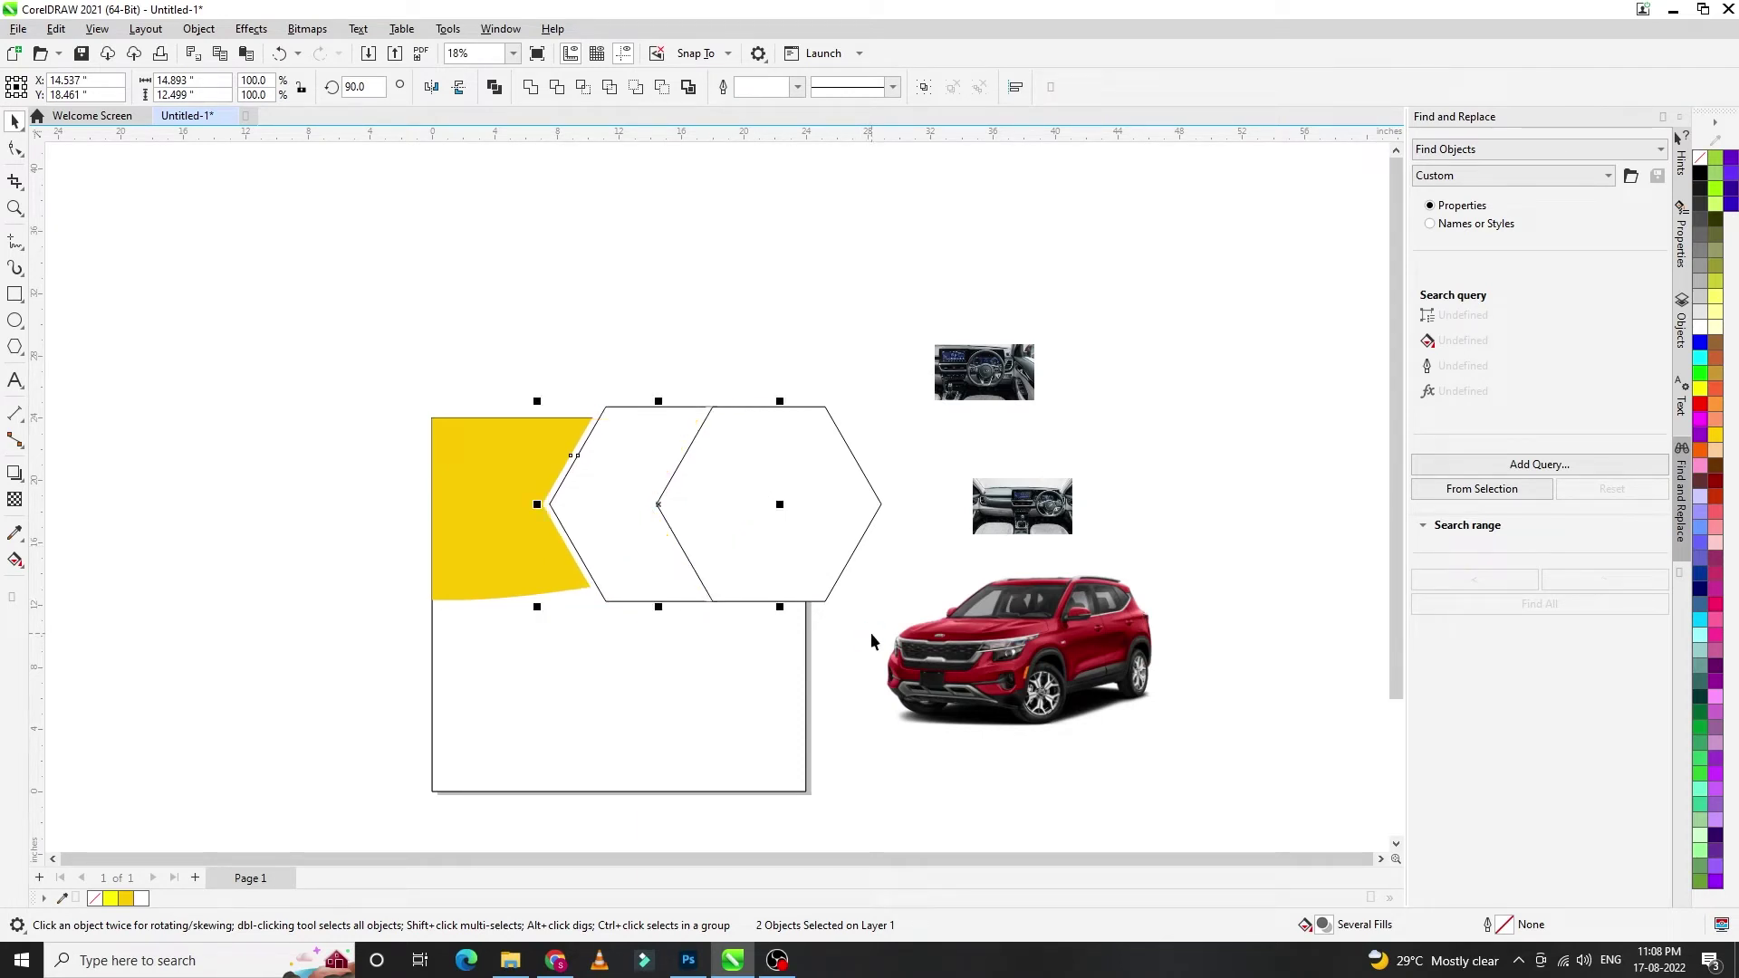
- PowerClip the dashboard photo inside the right hexagon
left_click(830, 762)
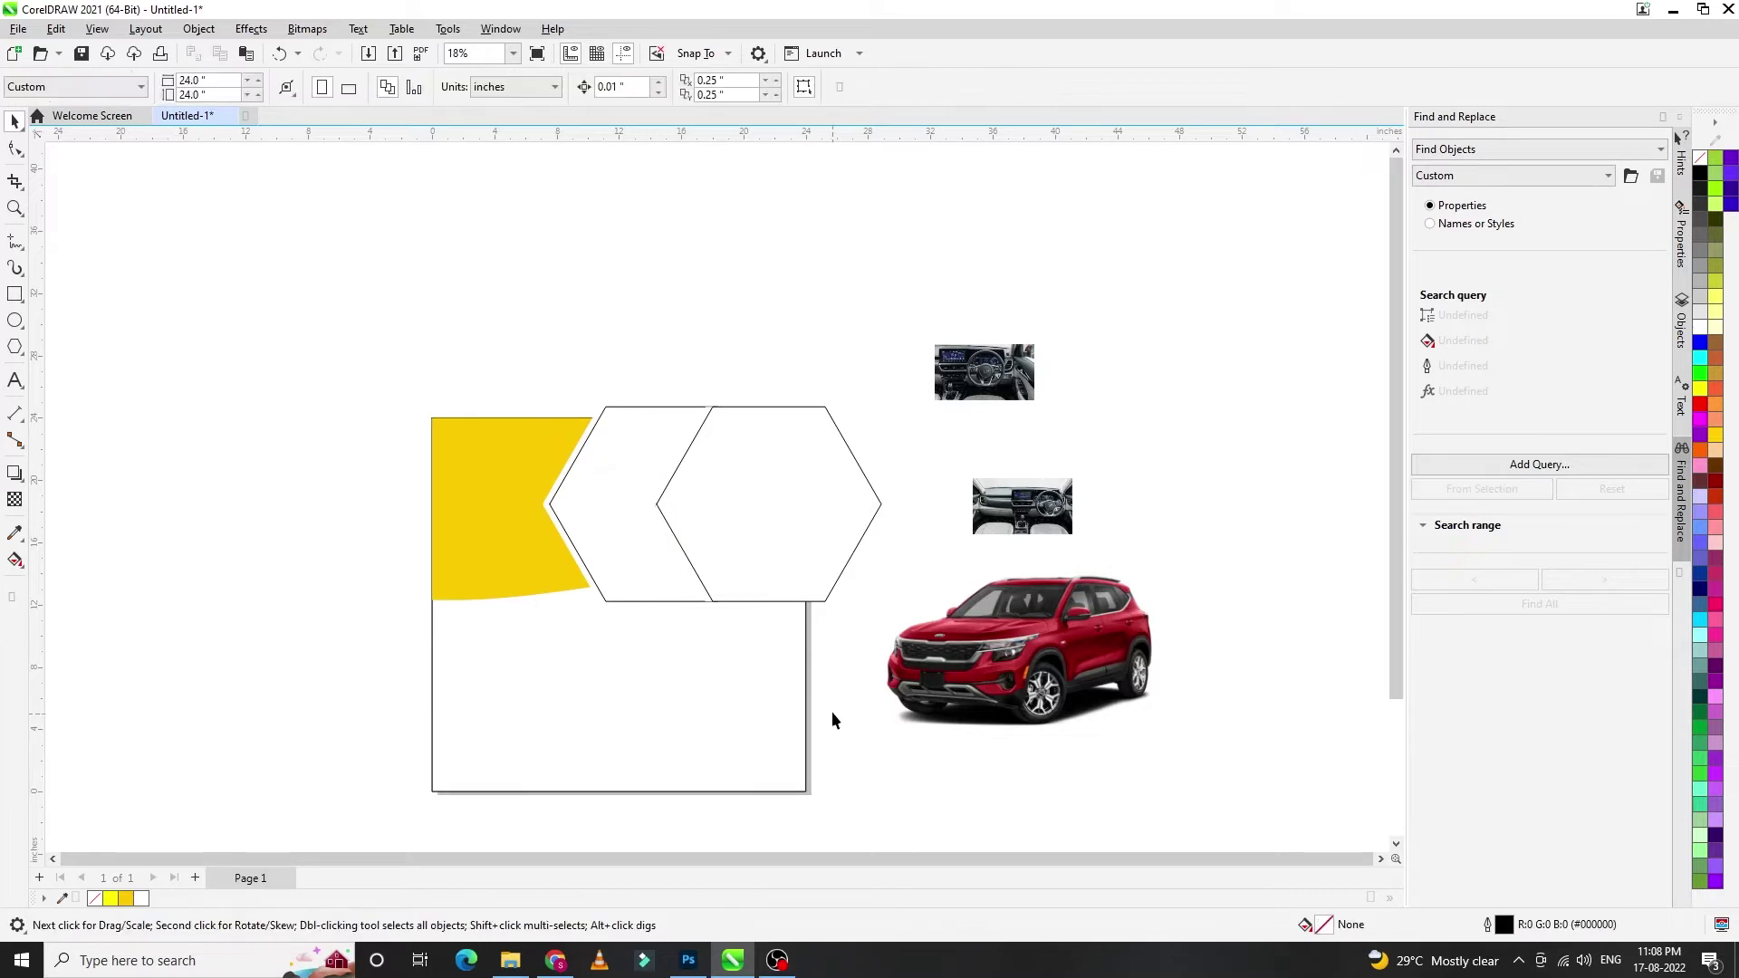
right_click(985, 390)
left_click(1041, 622)
left_click(786, 529)
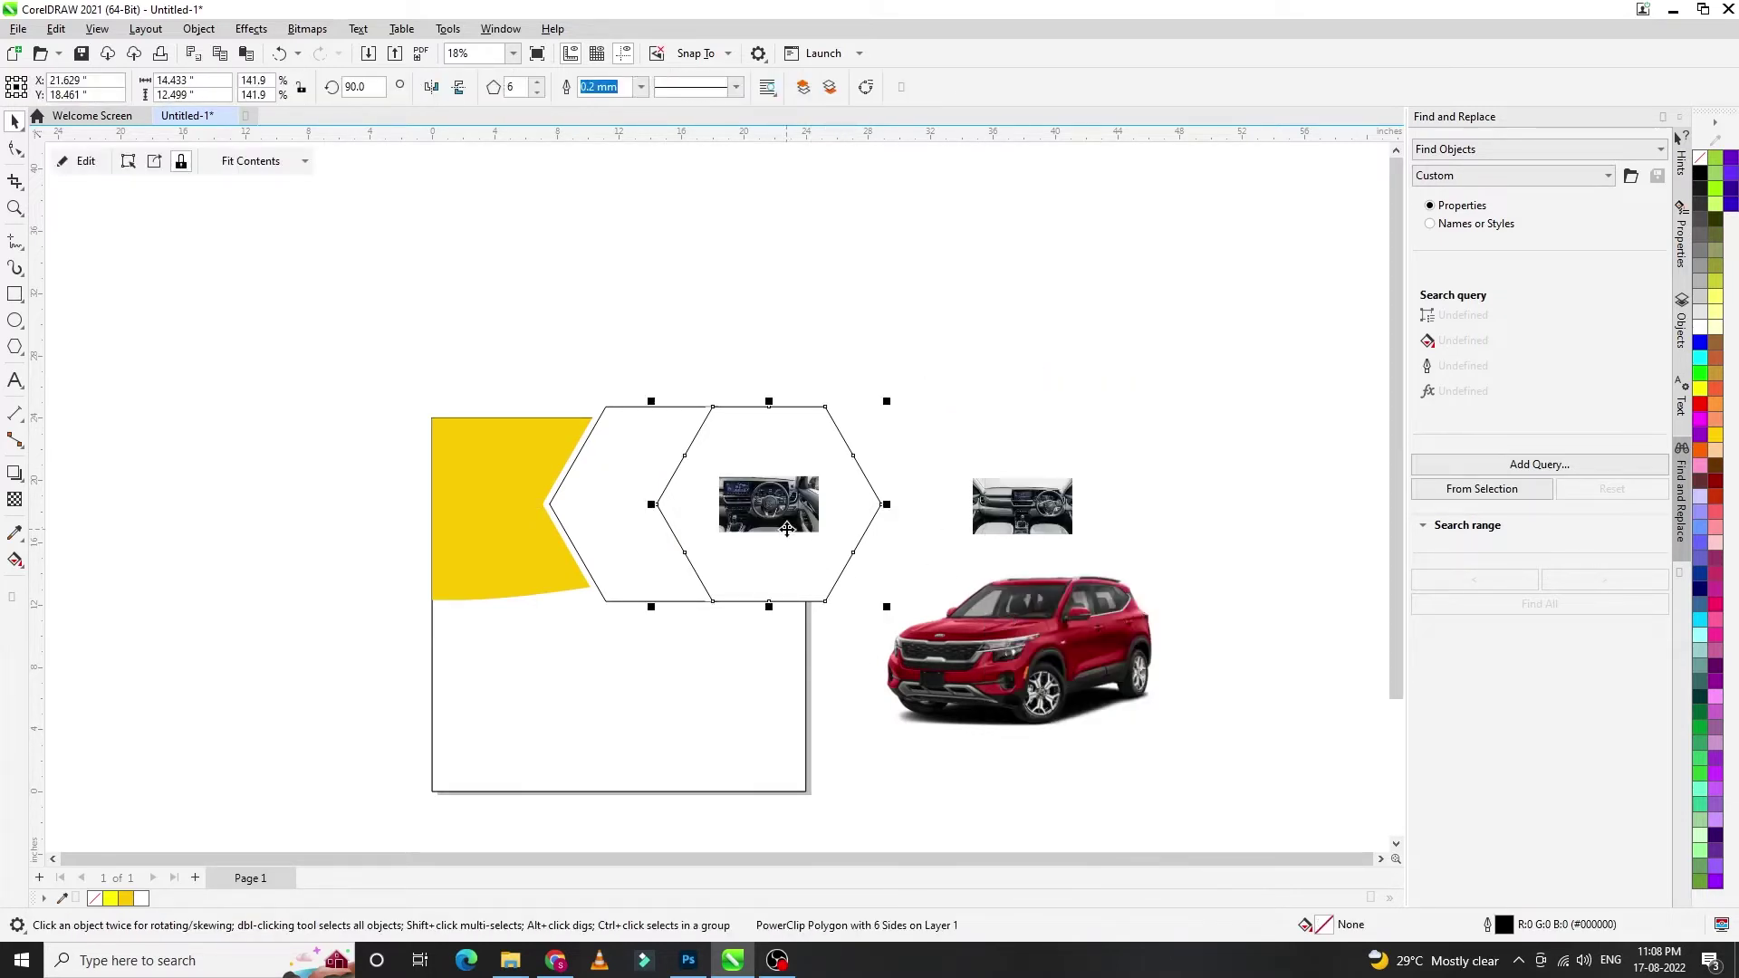
- Enlarge the right hexagon's dashboard photo to about 308% and center it inside
right_click(786, 529)
left_click(846, 381)
left_click(778, 523)
left_click_drag(819, 533, 992, 629)
left_click_drag(894, 584, 788, 523)
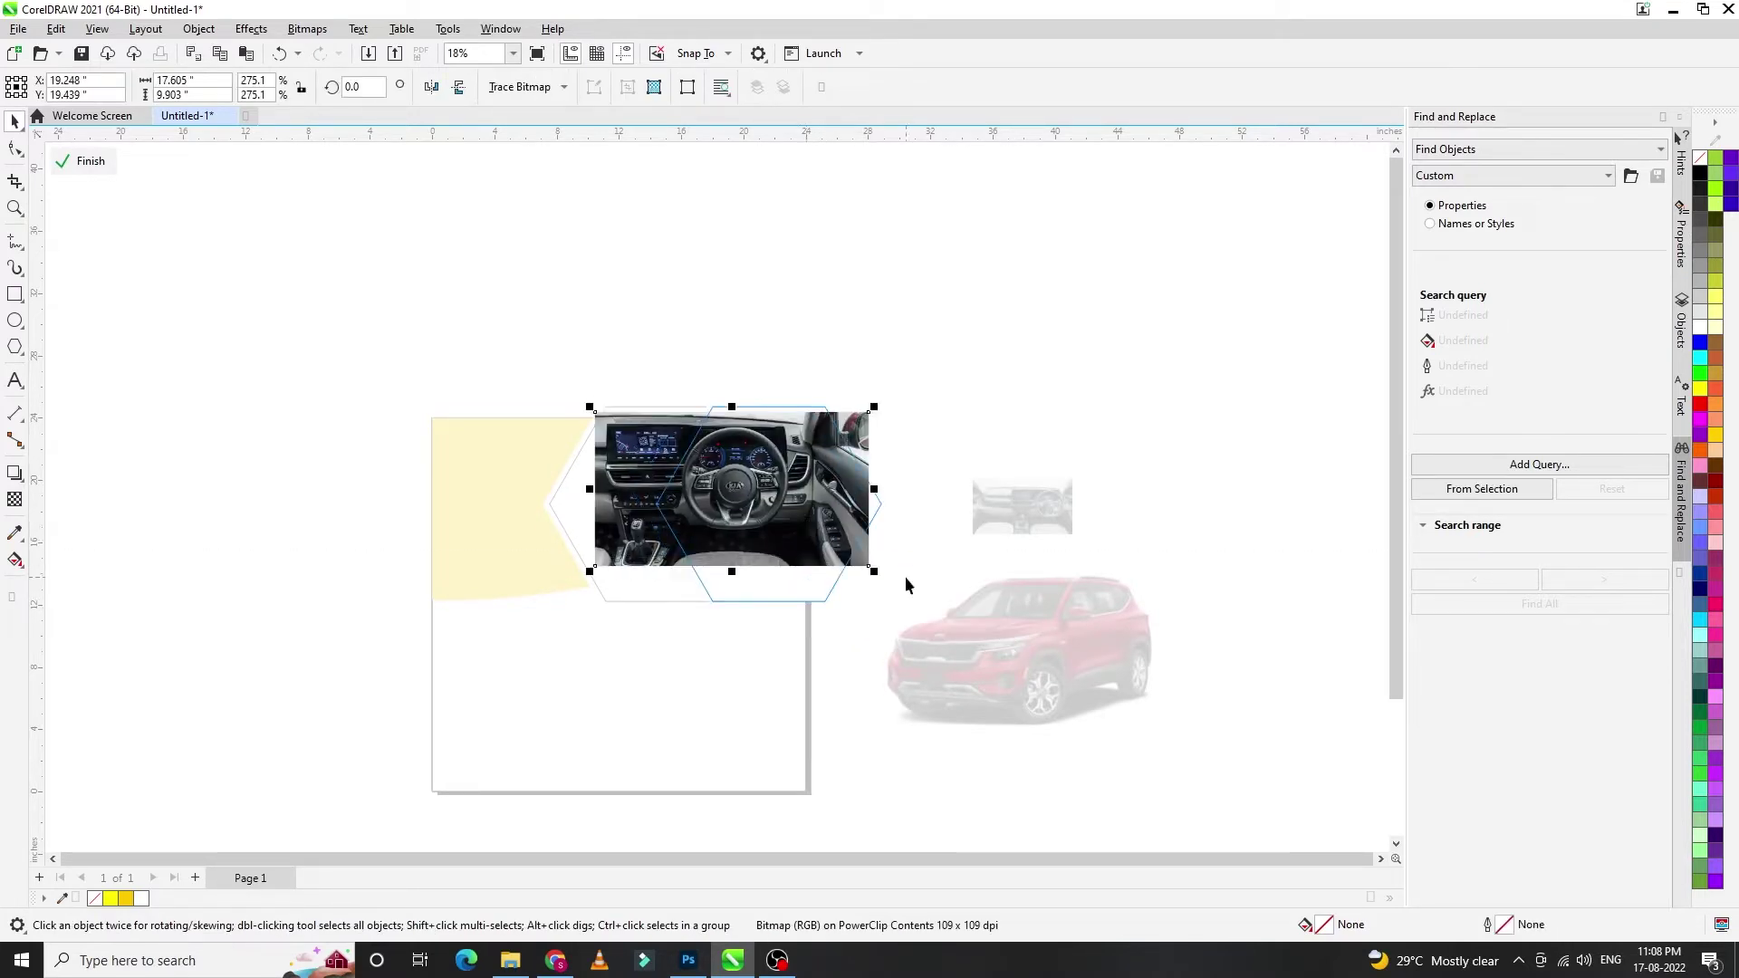
left_click_drag(875, 575, 909, 592)
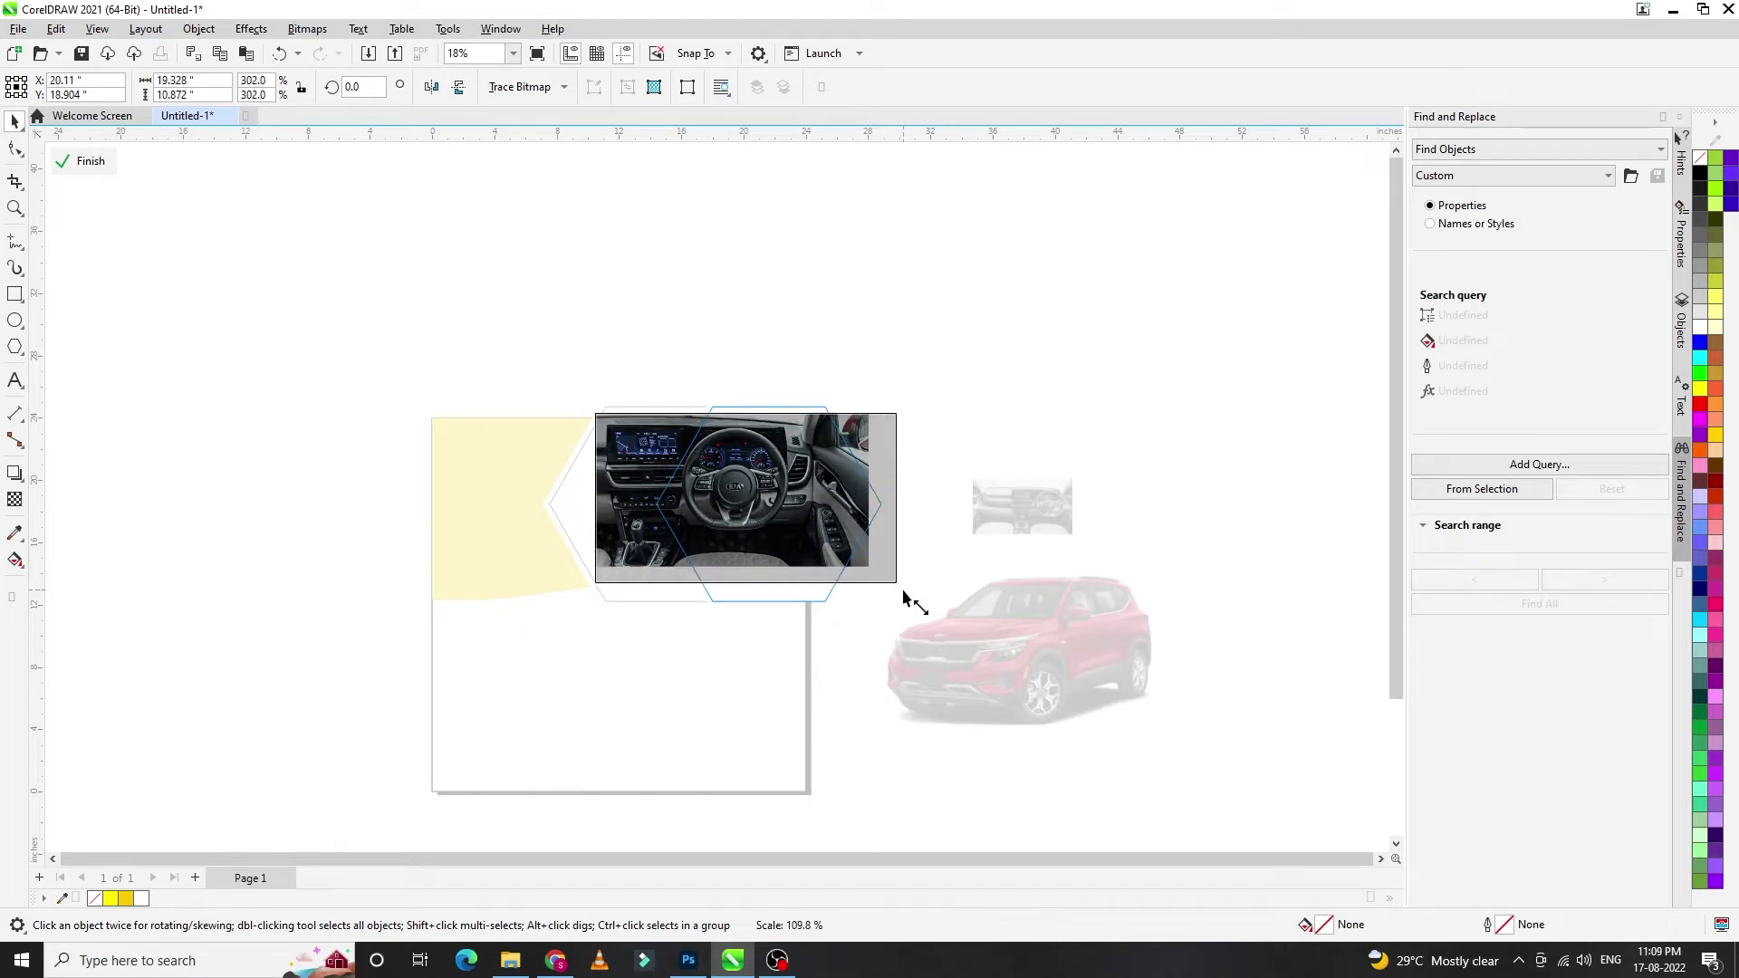
left_click_drag(831, 536, 778, 523)
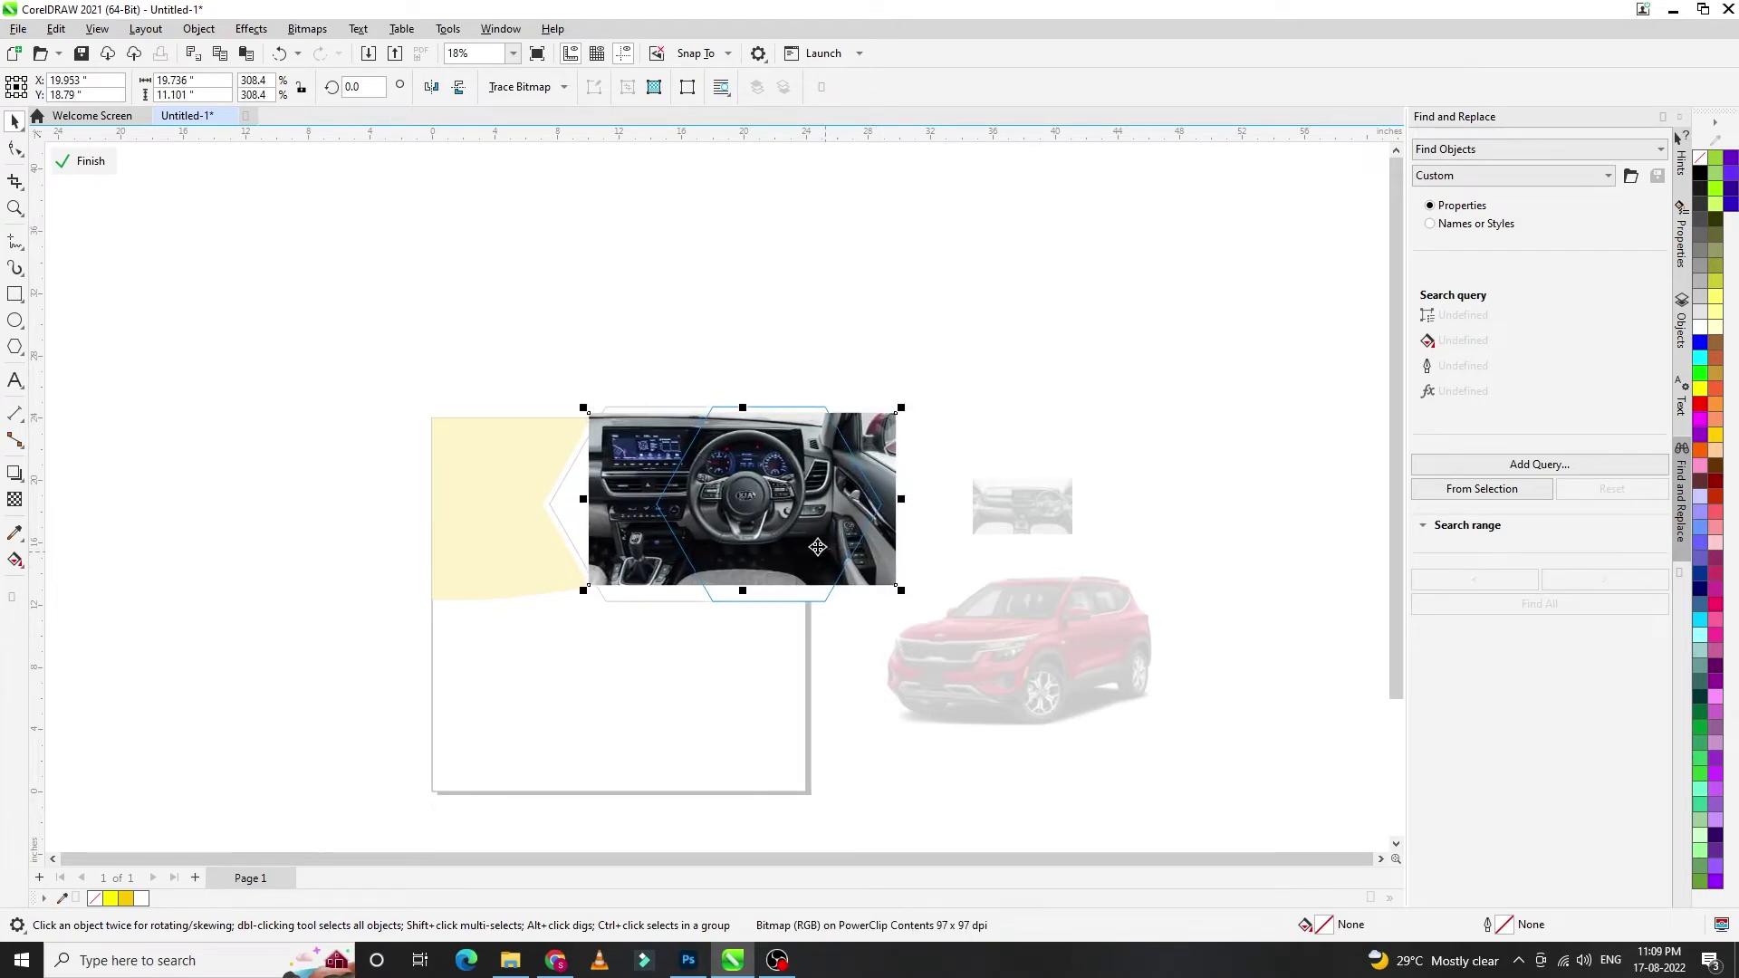
right_click(776, 519)
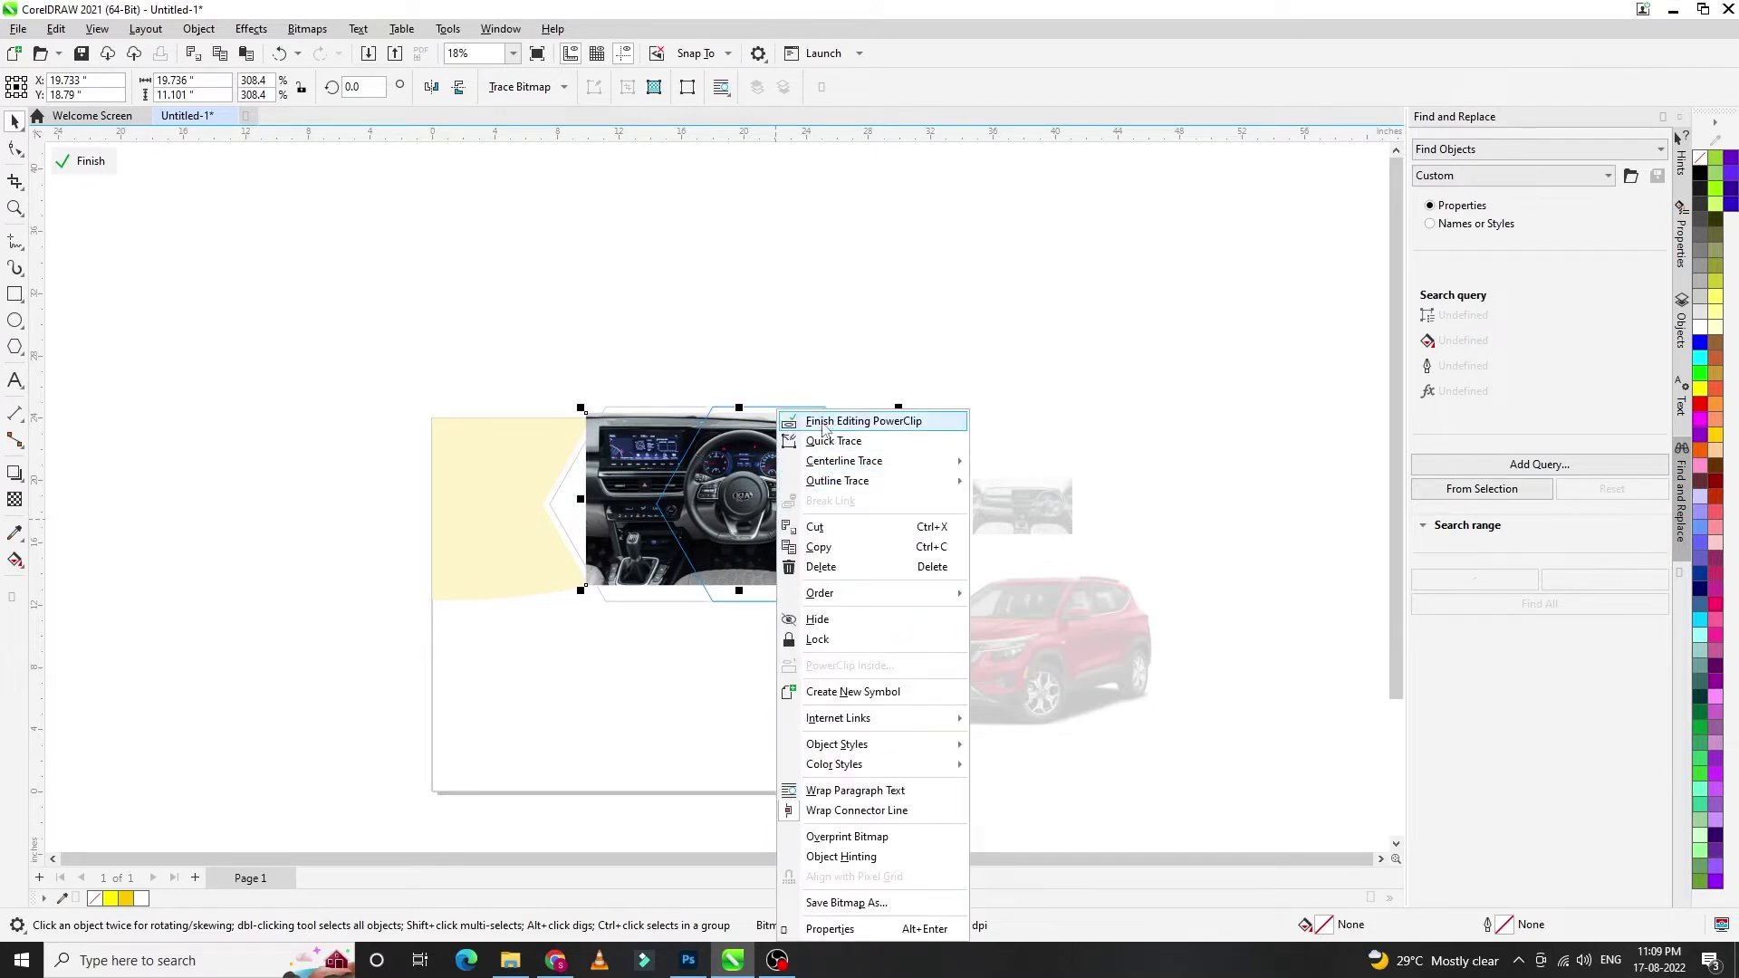
left_click(829, 423)
- PowerClip the second dashboard photo into the left hexagon, enlarged to cover it
left_click(926, 401)
right_click(1015, 507)
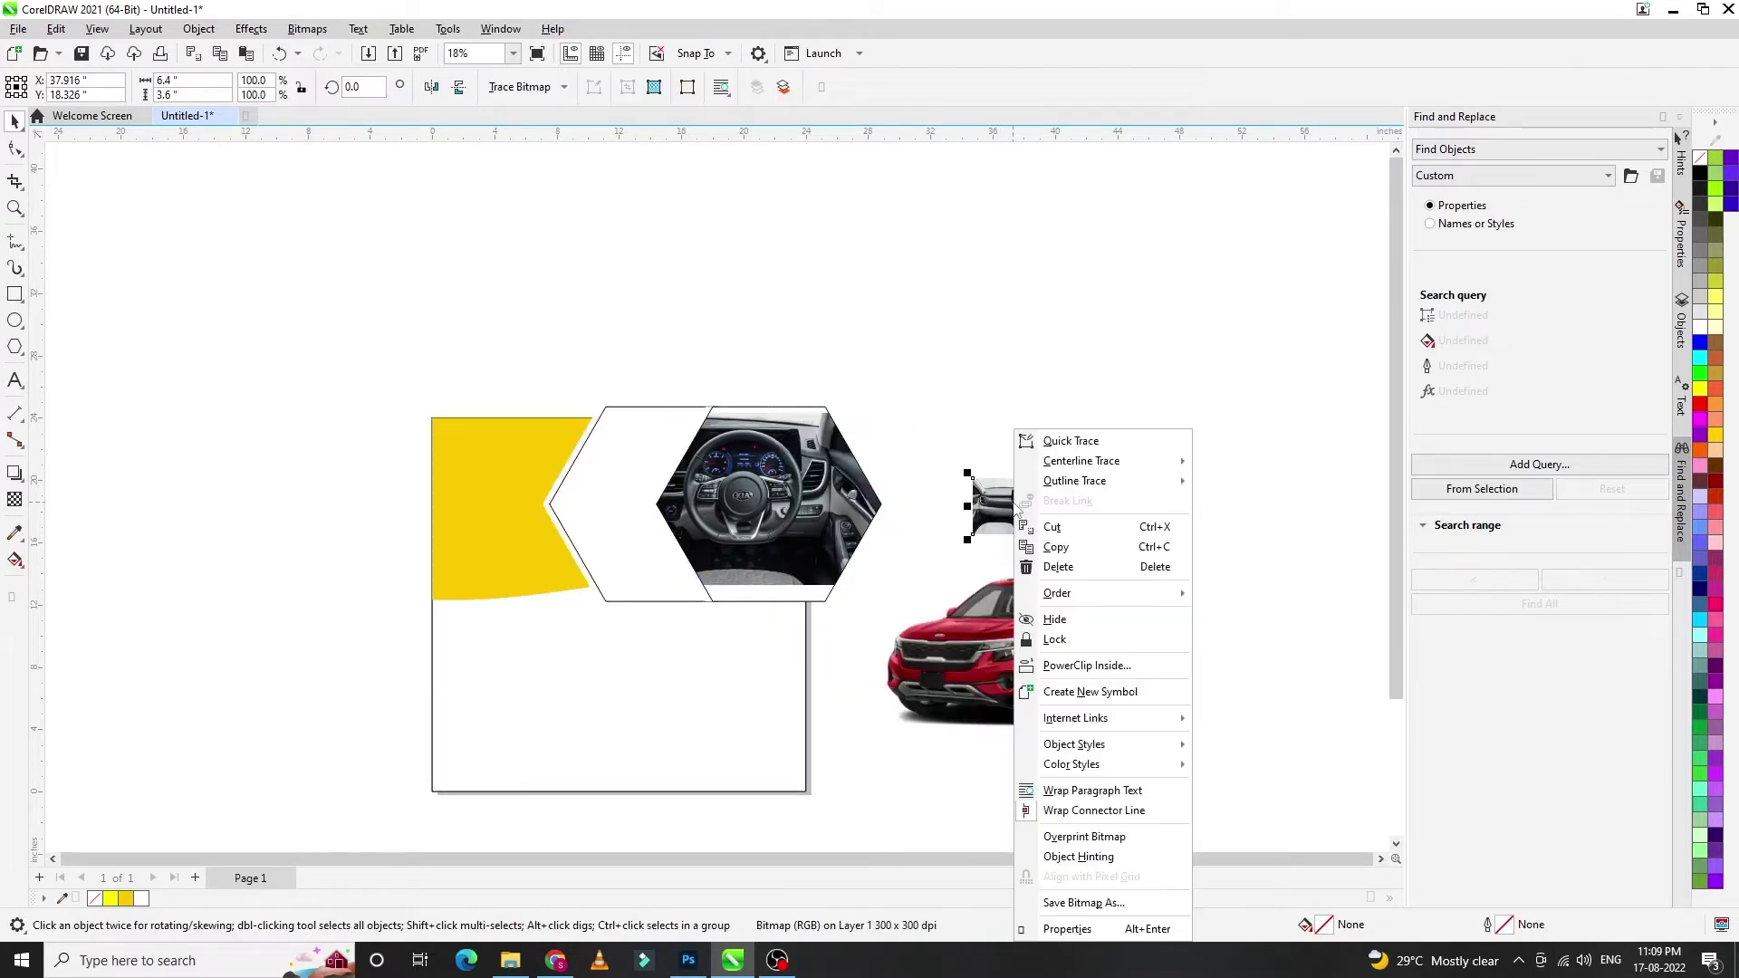
left_click(1086, 666)
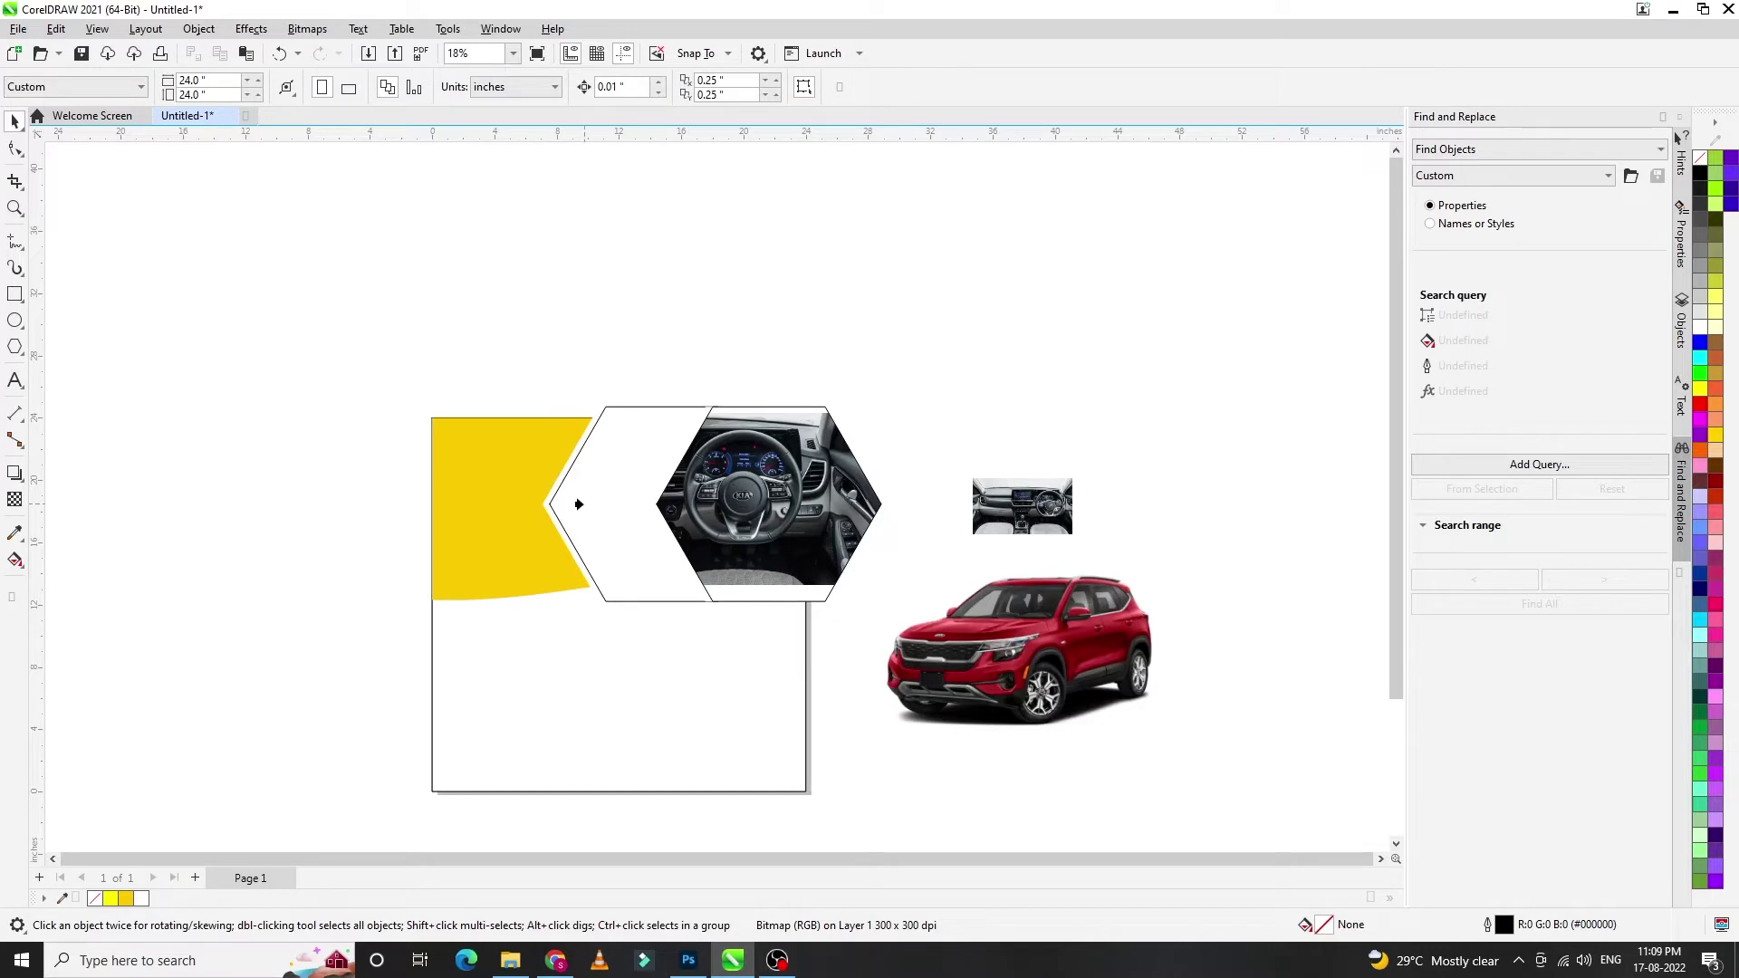
left_click(578, 503)
right_click(675, 373)
left_click(715, 408)
left_click(665, 498)
mouse_move(709, 538)
left_mouse_down()
mouse_move(838, 639)
mouse_move(829, 625)
left_mouse_up()
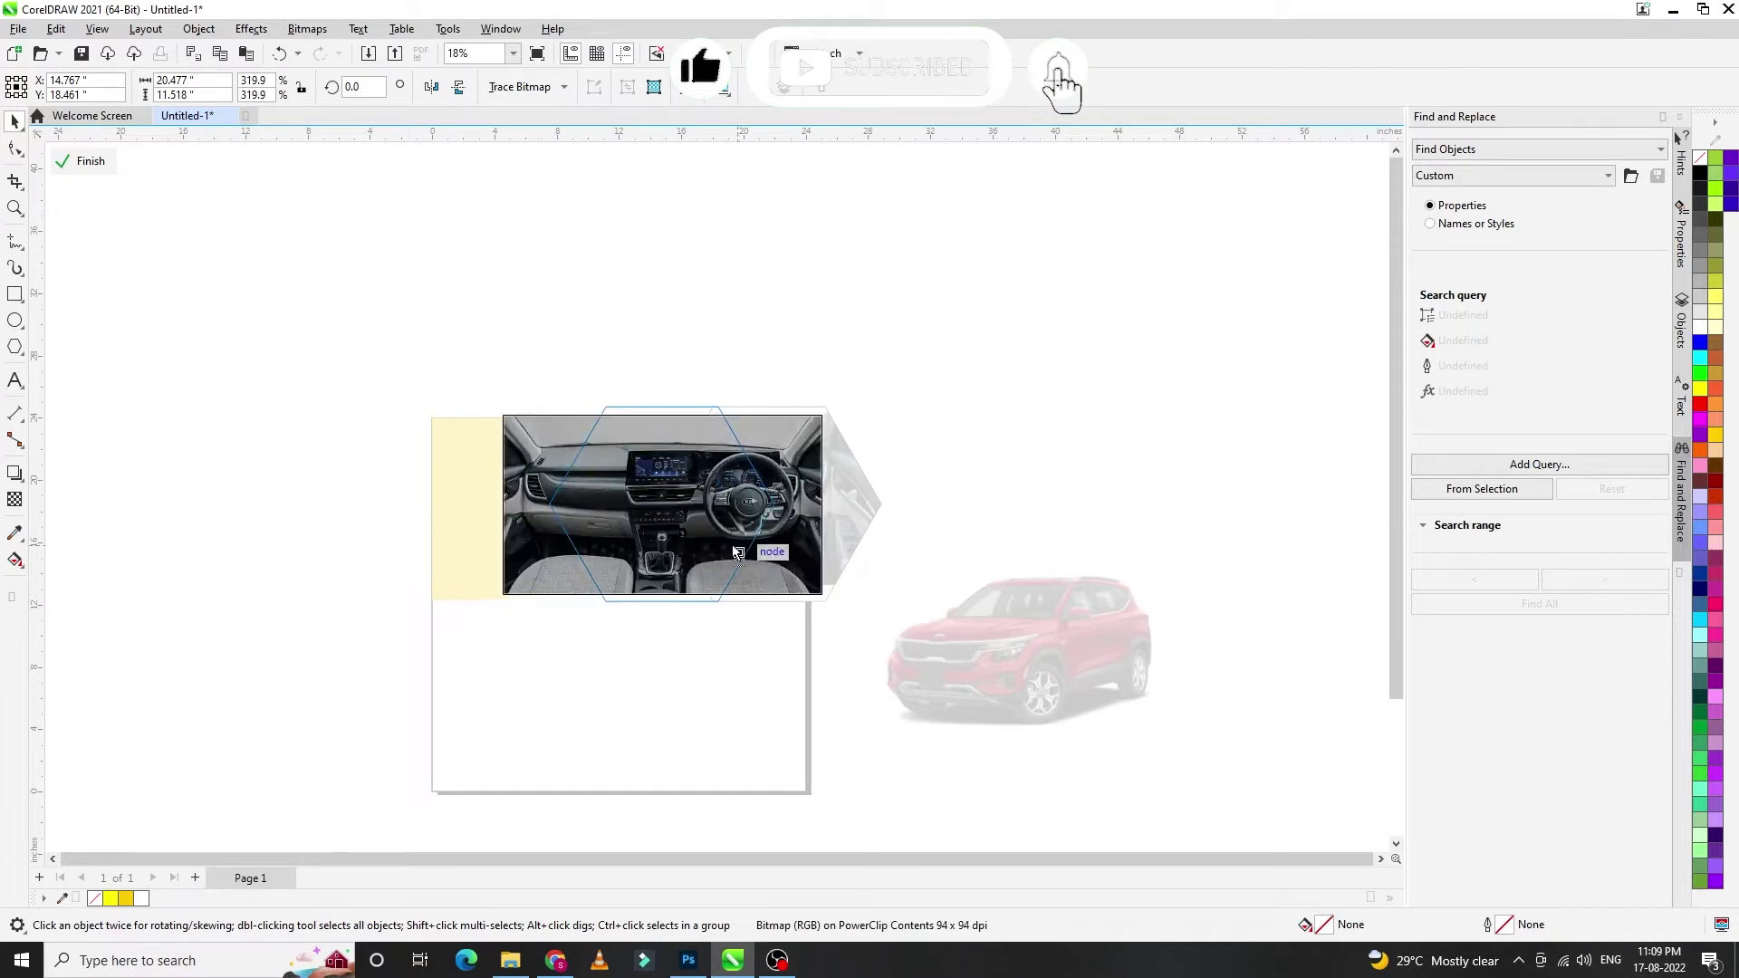
left_click_drag(738, 552, 702, 551)
right_click(623, 413)
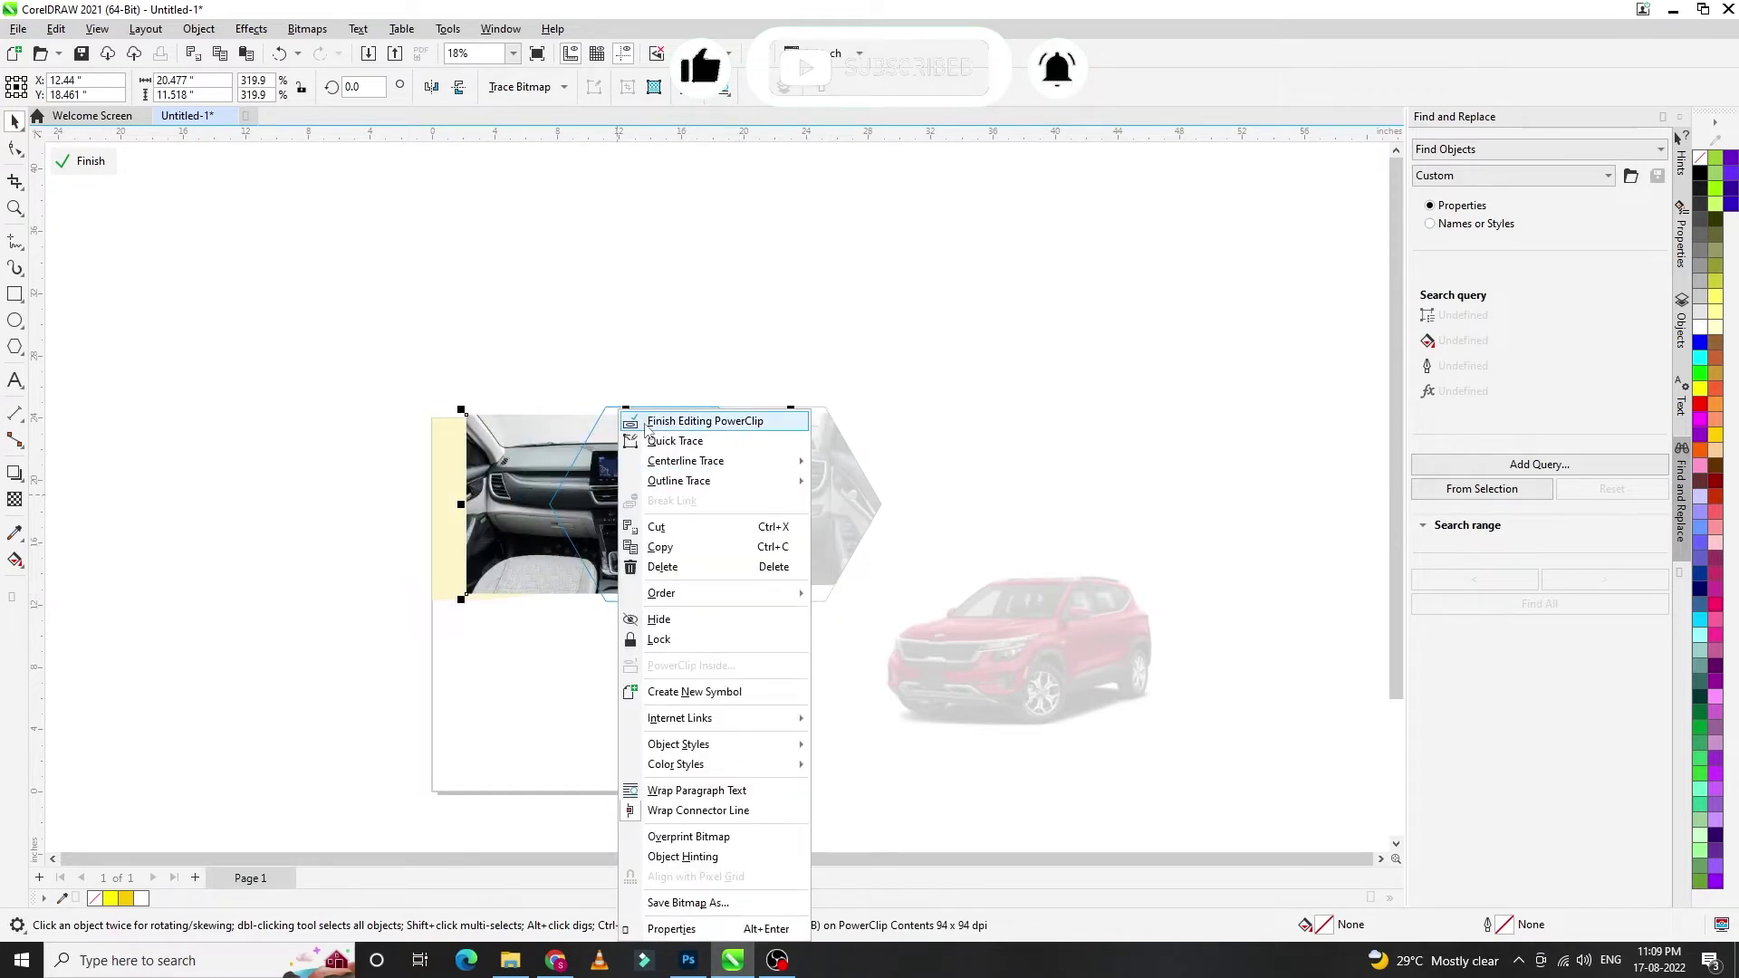
left_click(646, 421)
- Select both photo-filled hexagons for outline changes
left_click(910, 366)
left_click(848, 454)
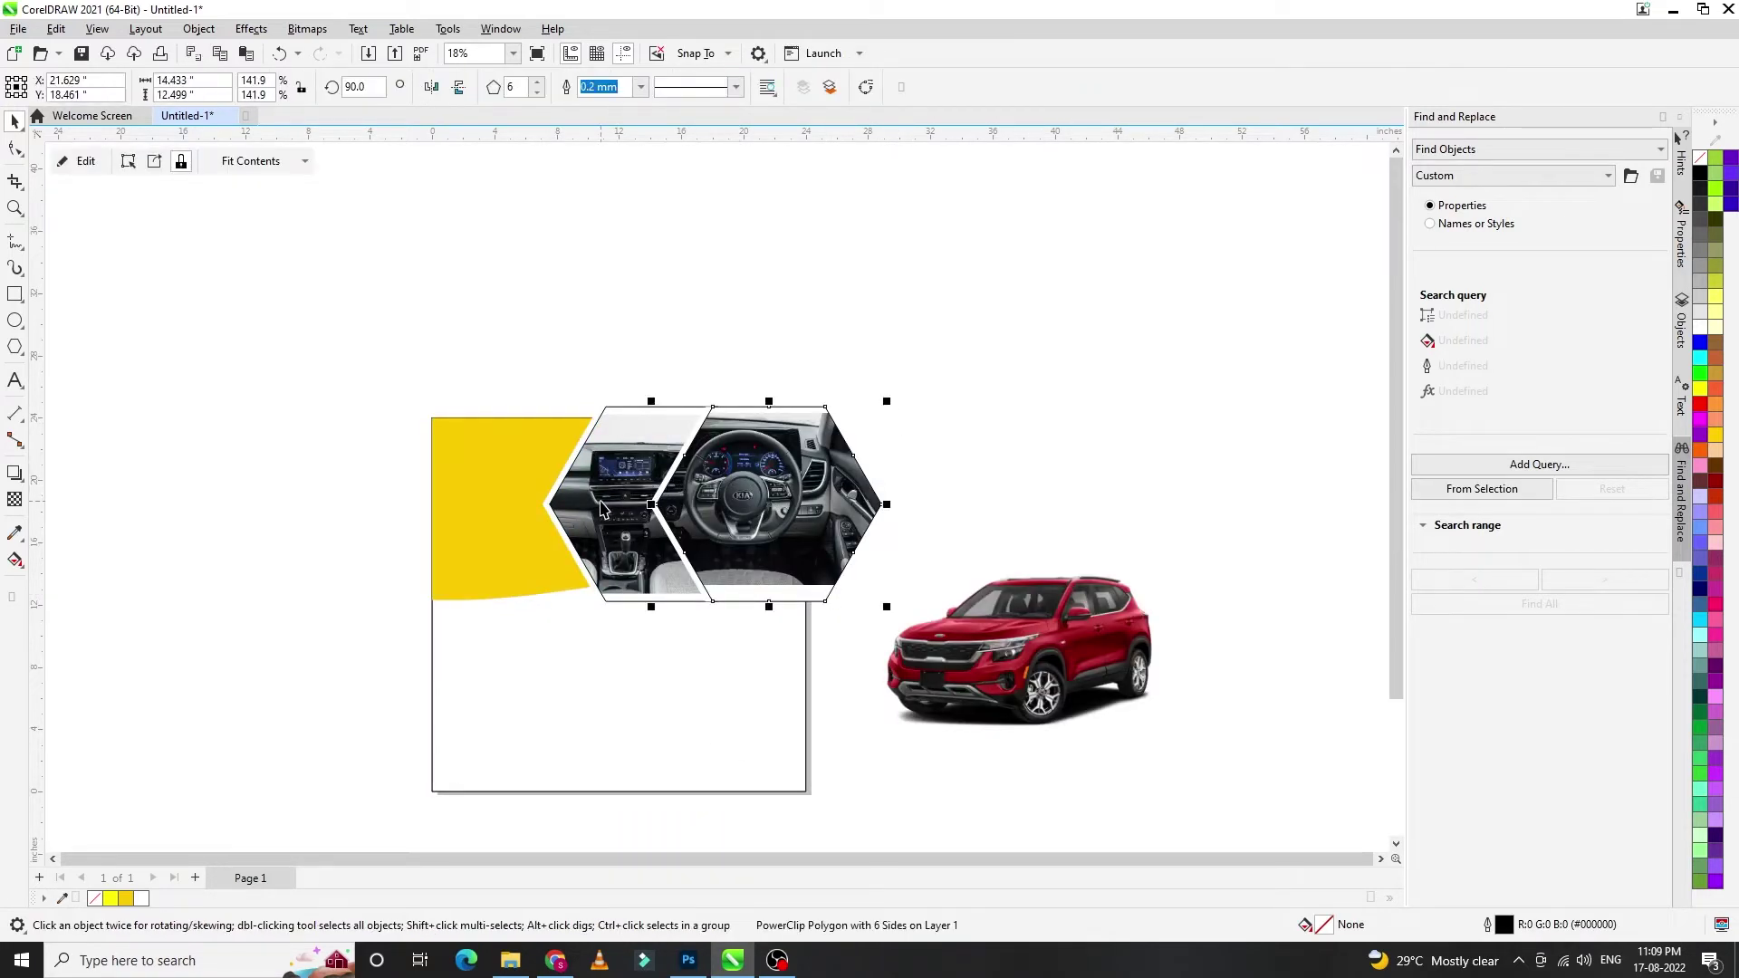
left_click(602, 509, "shift")
right_click(1700, 163)
- Remove the hexagons' outlines and fill the wave shape with the car's sampled red #910C14
left_click(1630, 172)
left_click(467, 515)
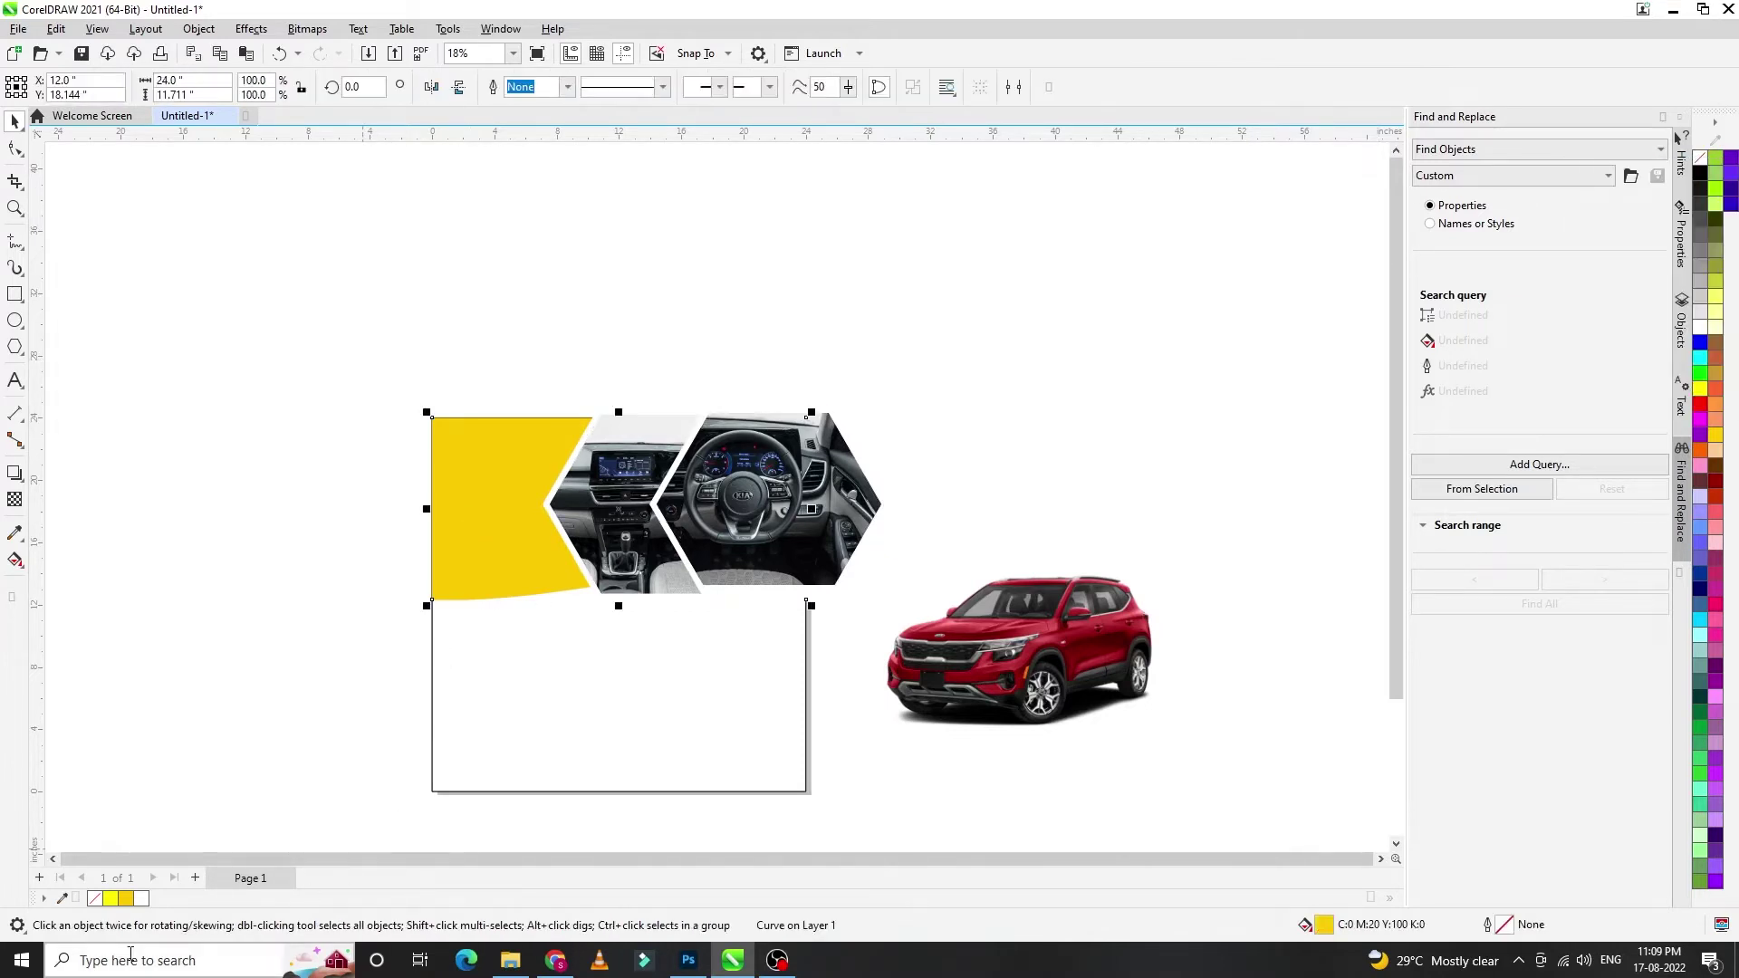
left_click(65, 900)
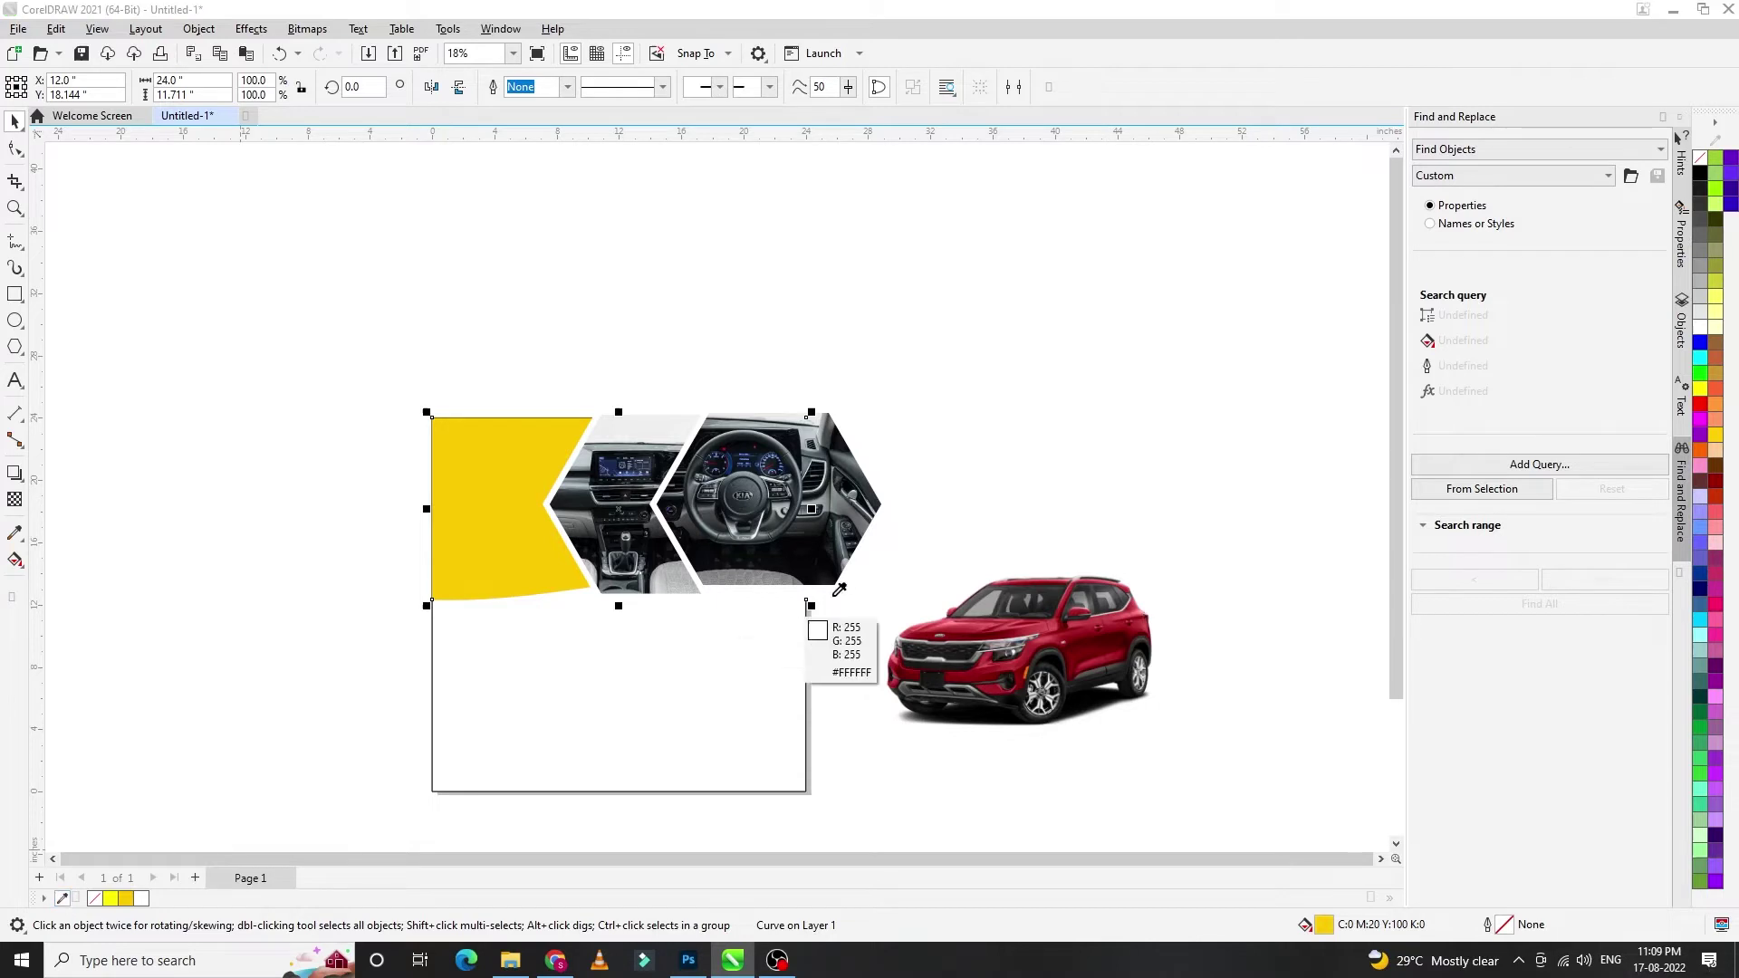
left_click(1083, 632)
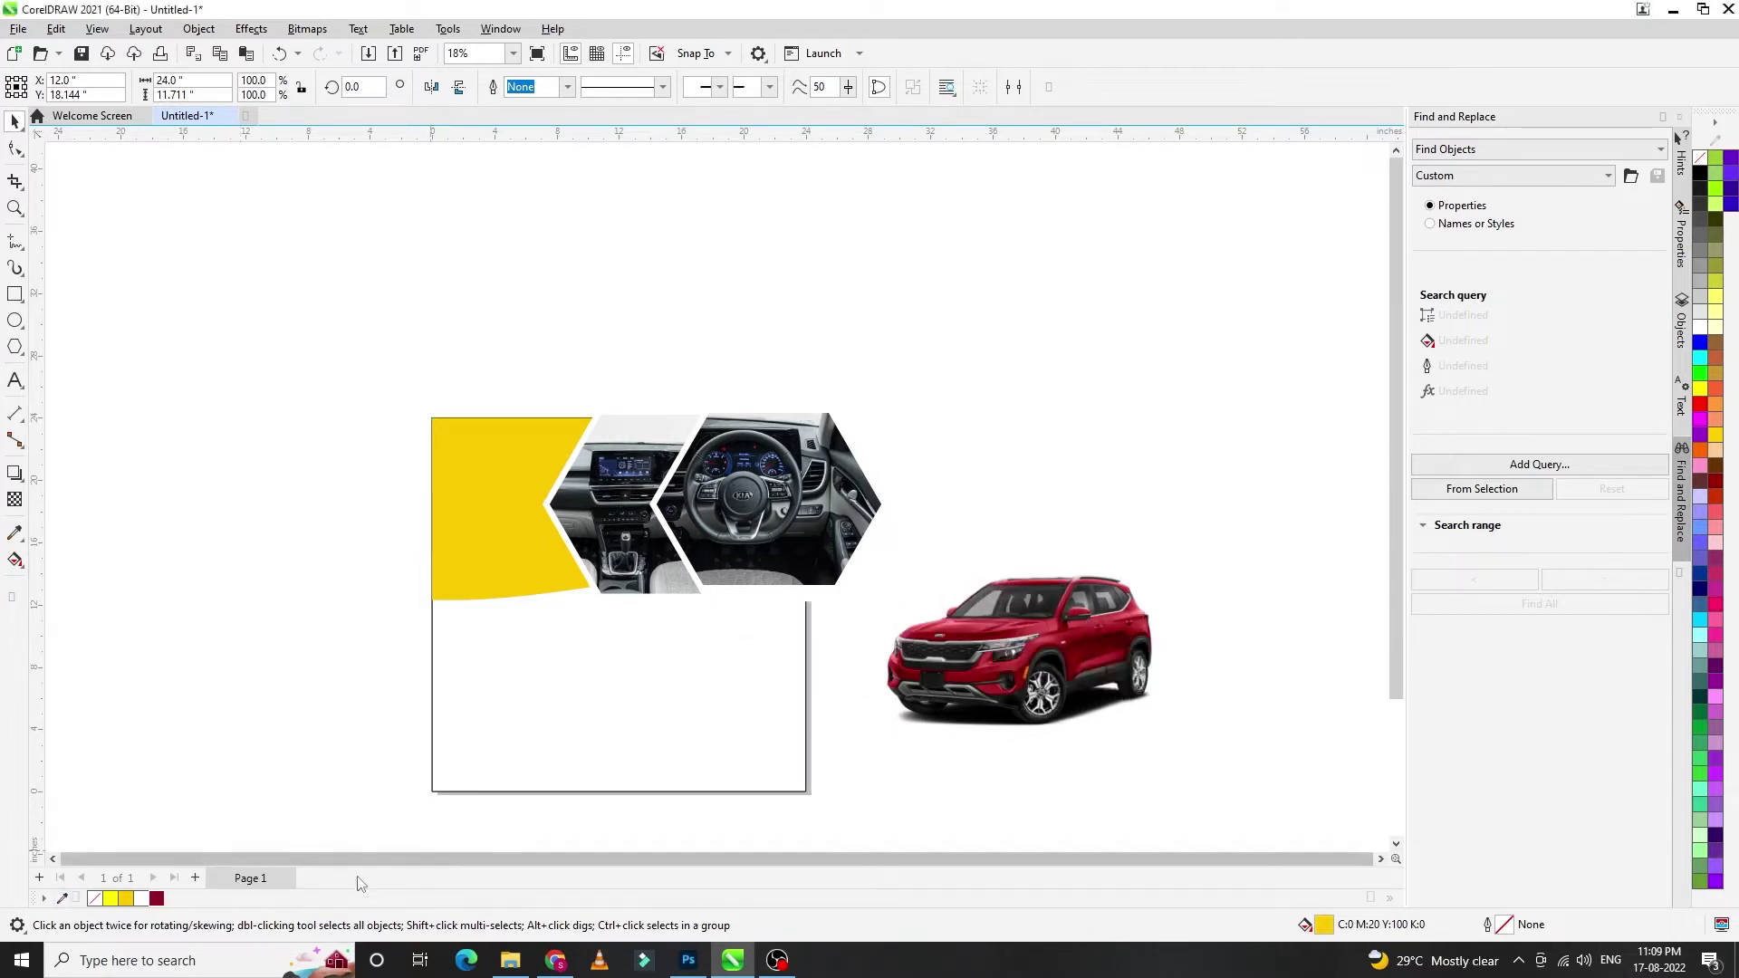
left_click(478, 484)
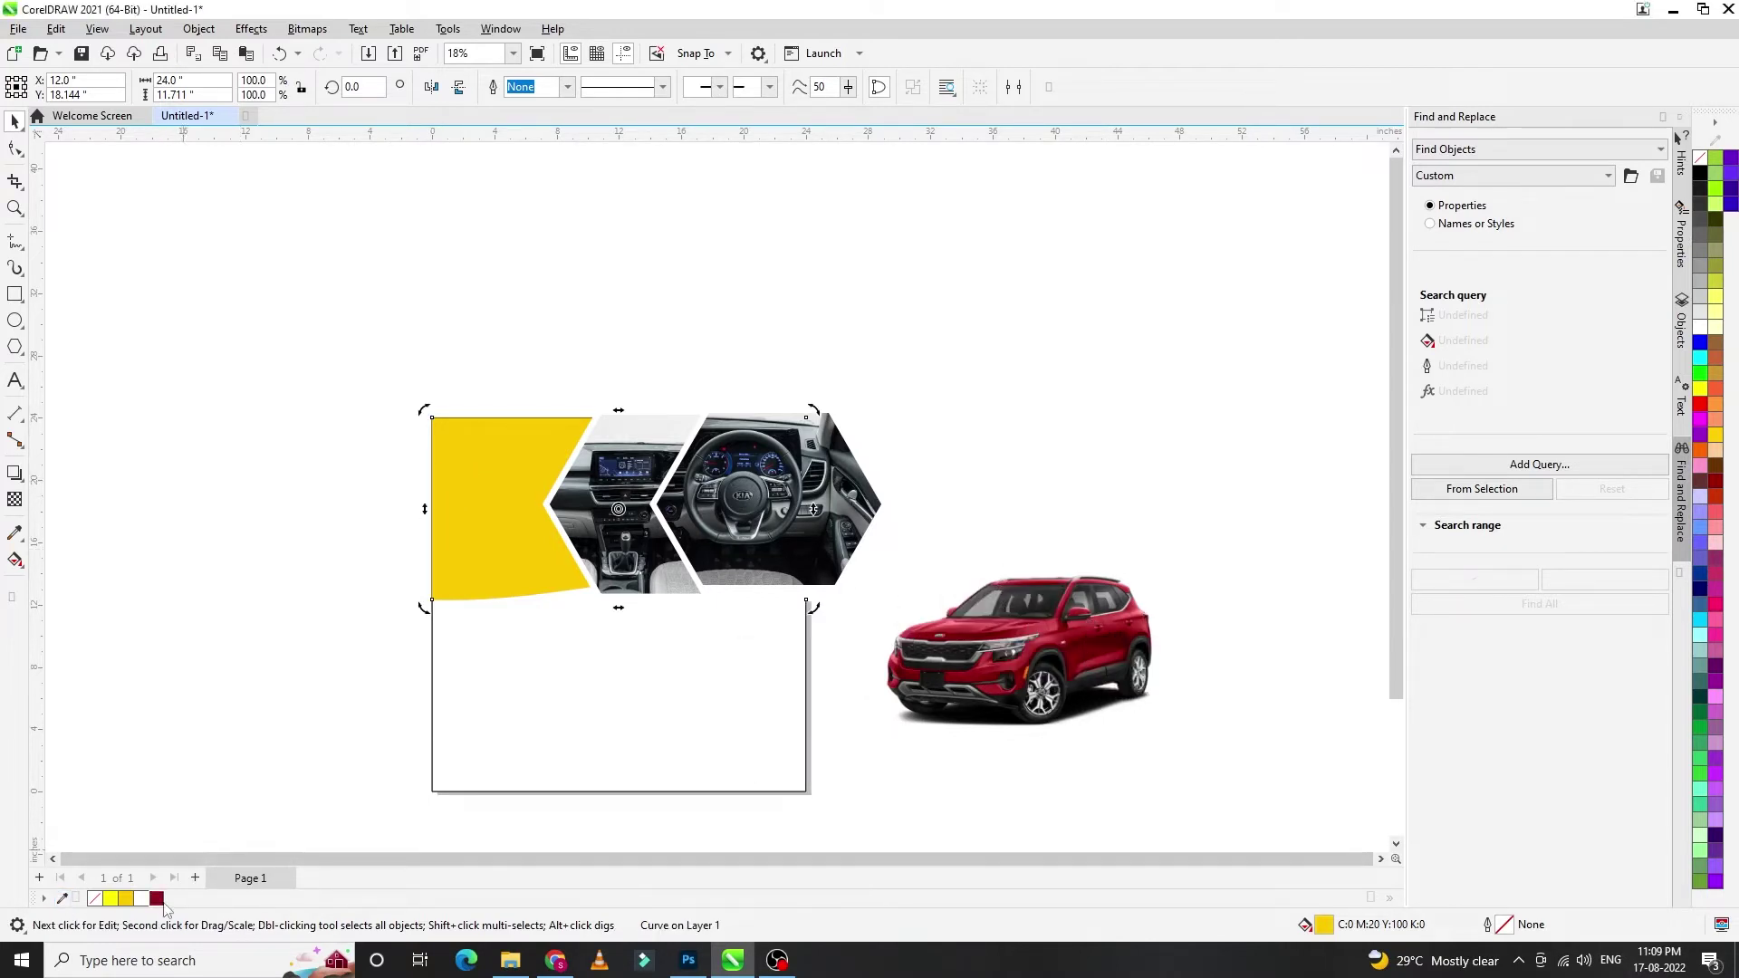
left_click(158, 901)
- Group the two hexagon interior photos together
left_click(209, 670)
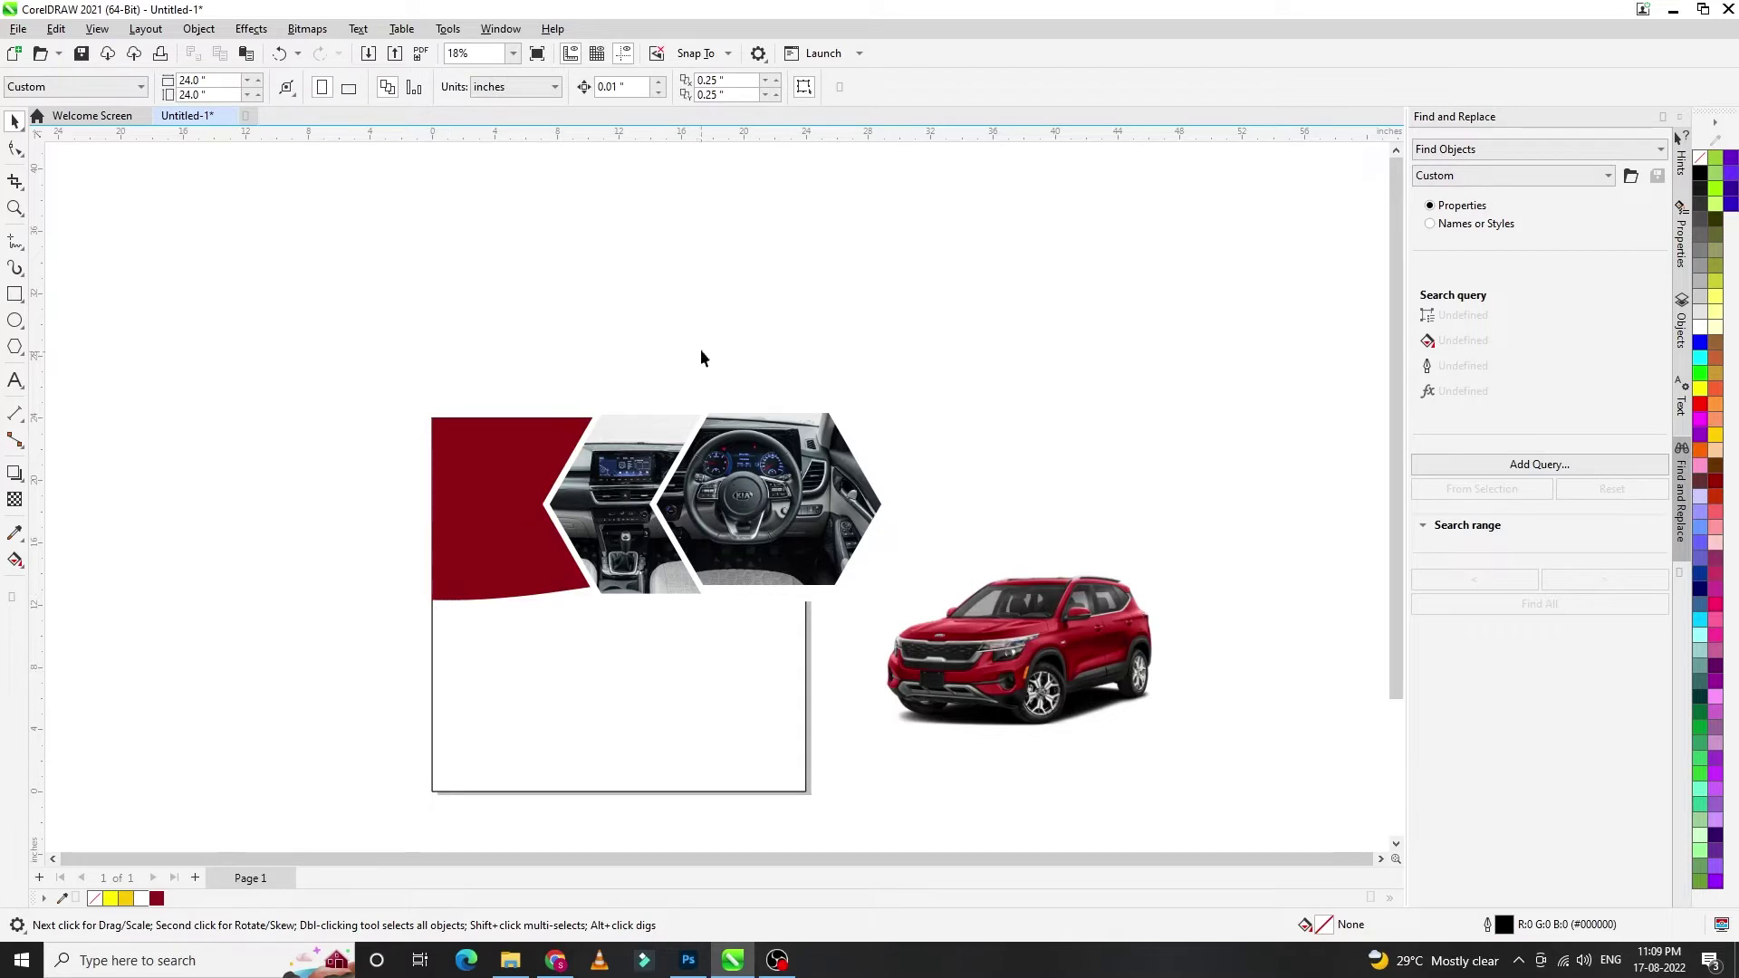
left_click_drag(496, 380, 923, 625)
key("ctrl+g")
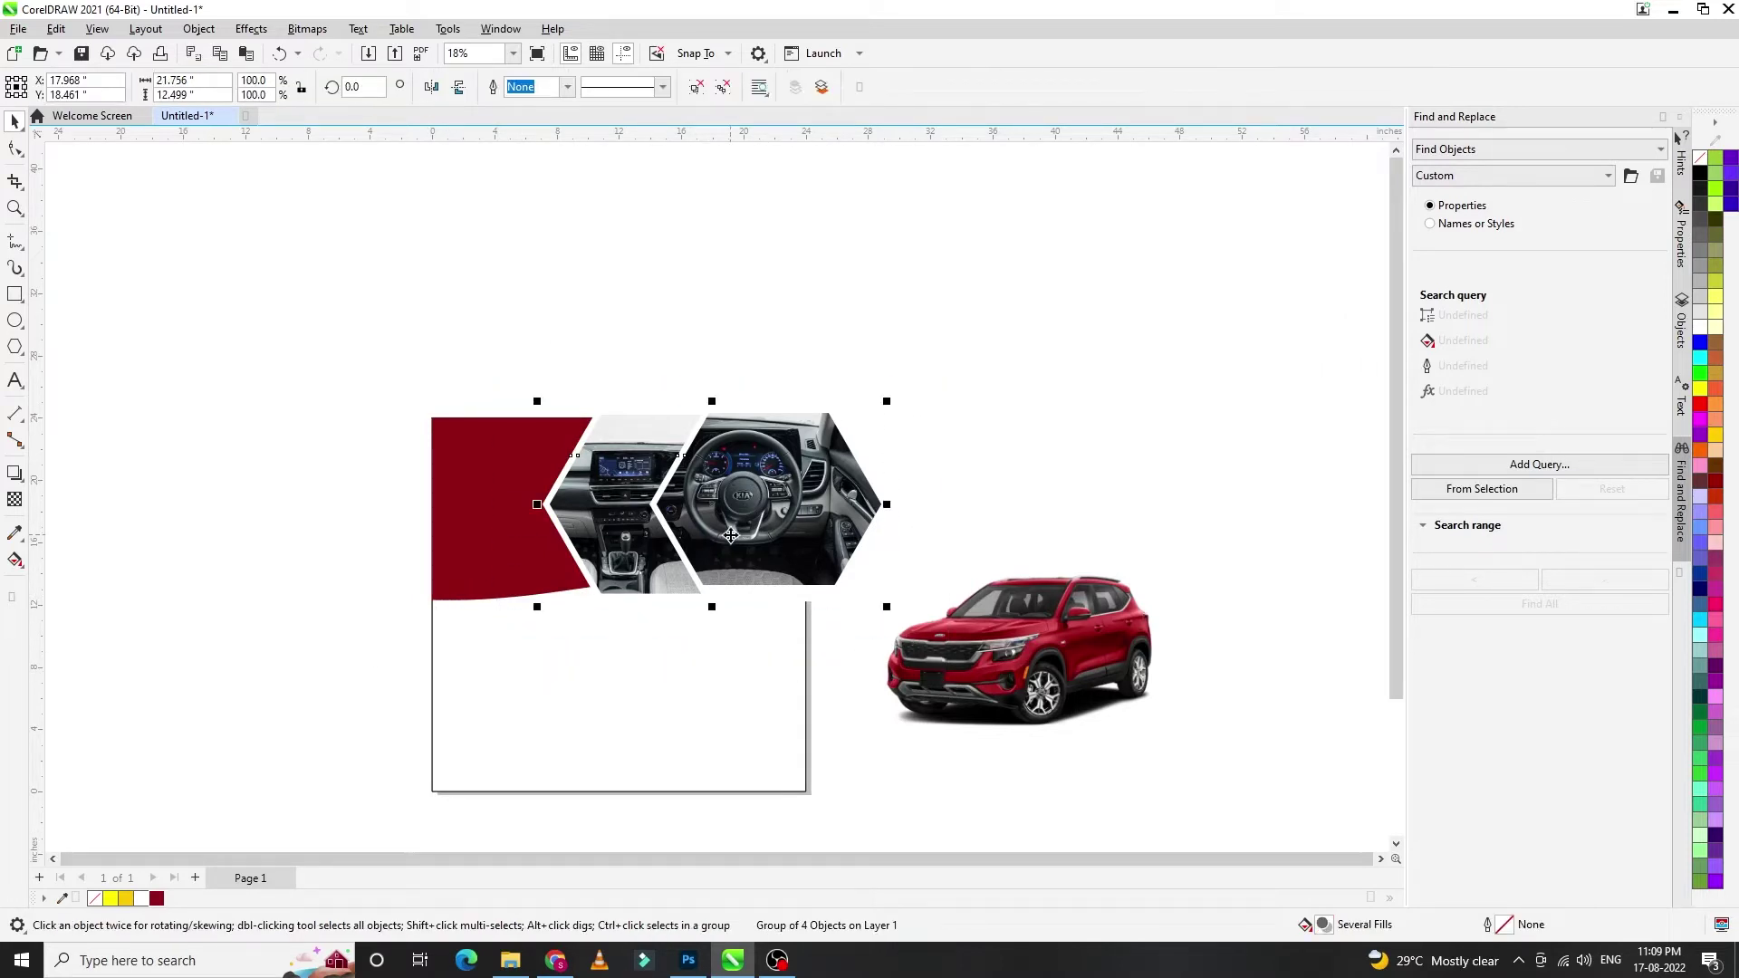
- PowerClip the hexagon photo group inside the red background and fine-tune its size
right_click(731, 536)
left_click(804, 219)
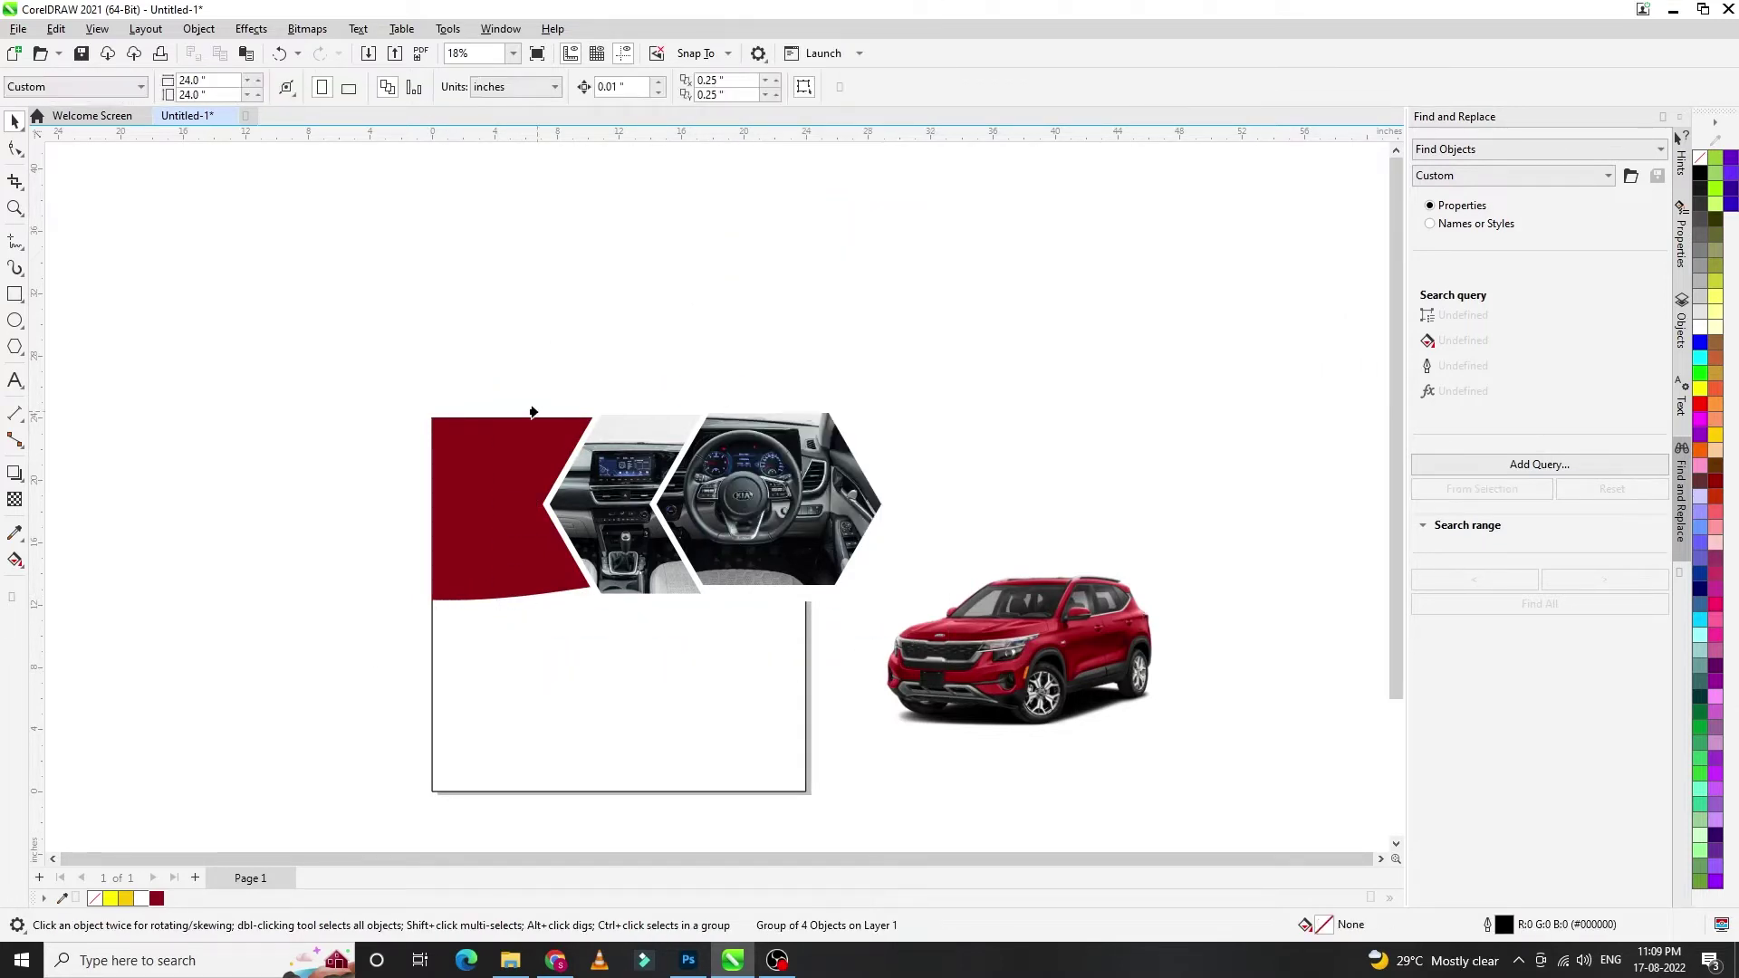
left_click(476, 478)
left_click(990, 376)
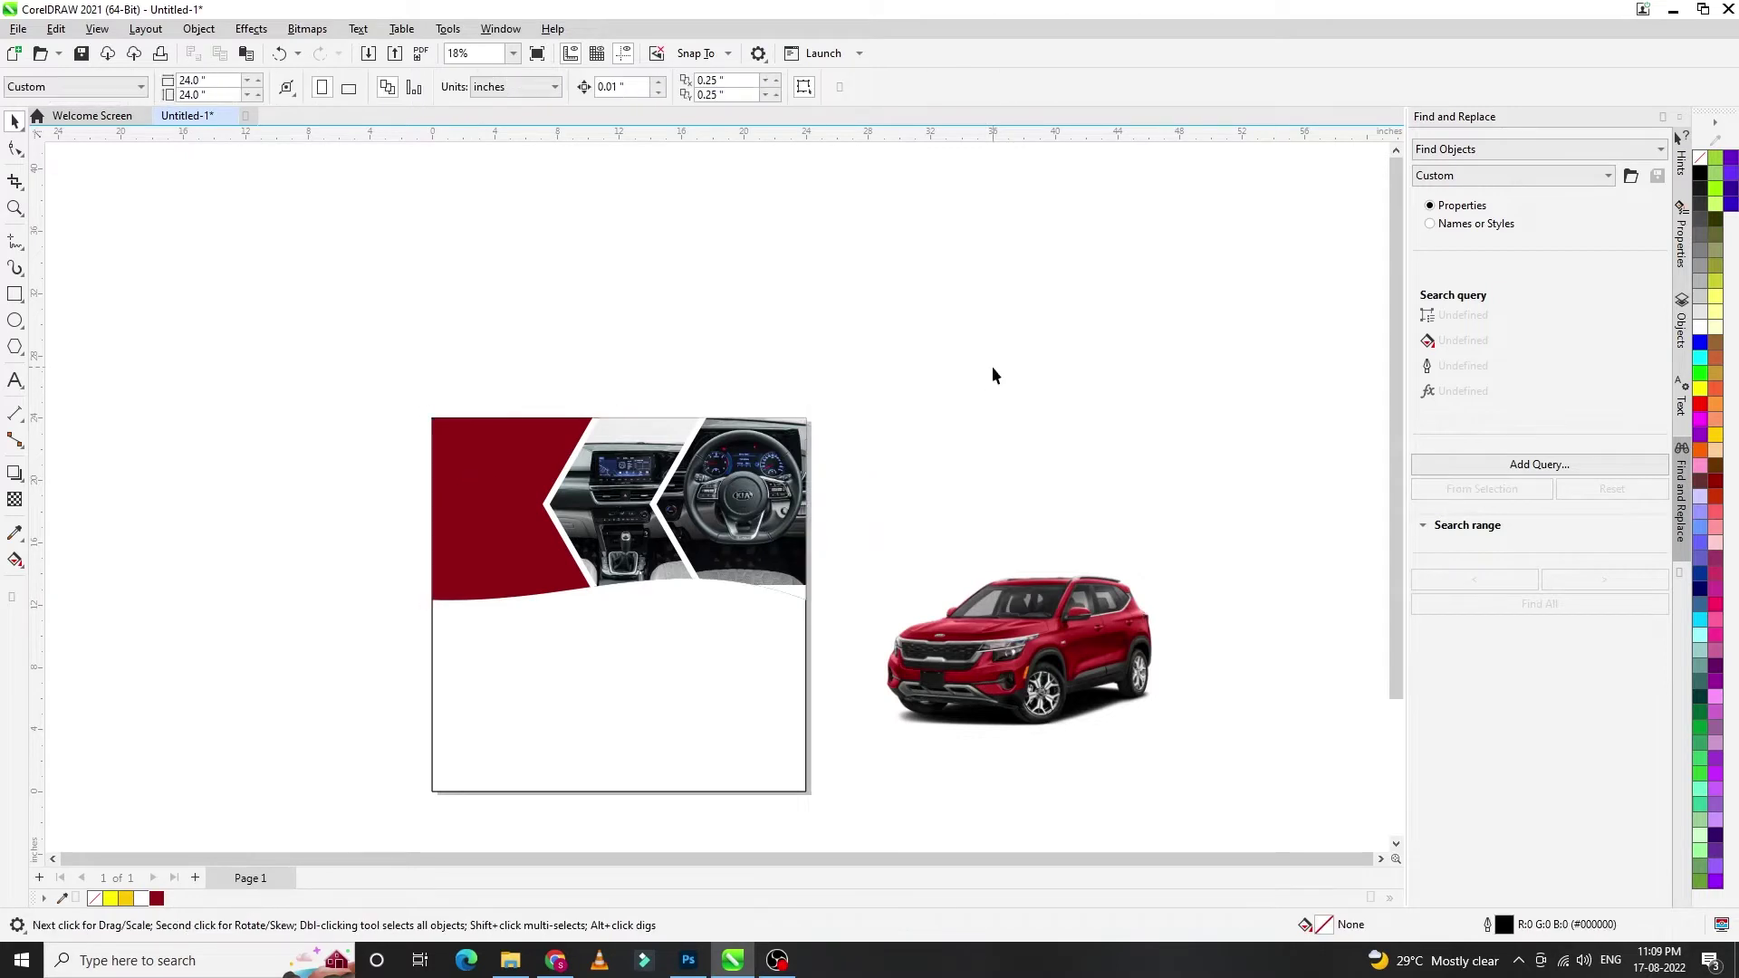
right_click(776, 485)
left_click(840, 407)
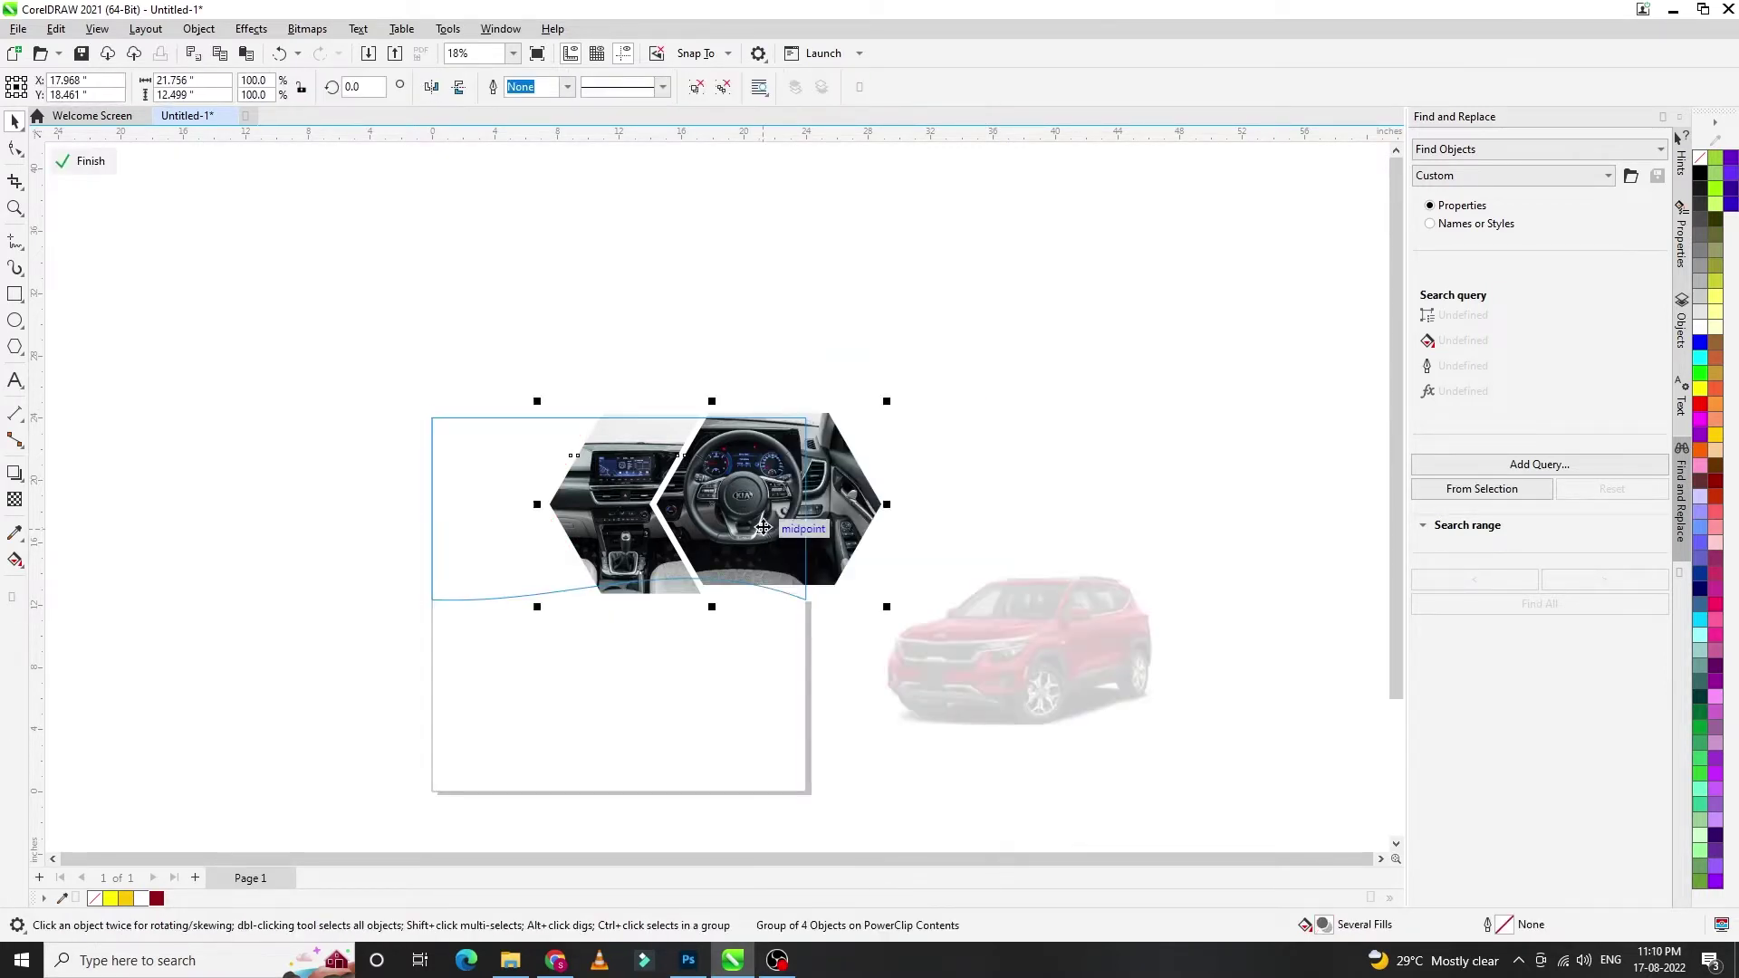
left_click_drag(887, 608, 904, 618)
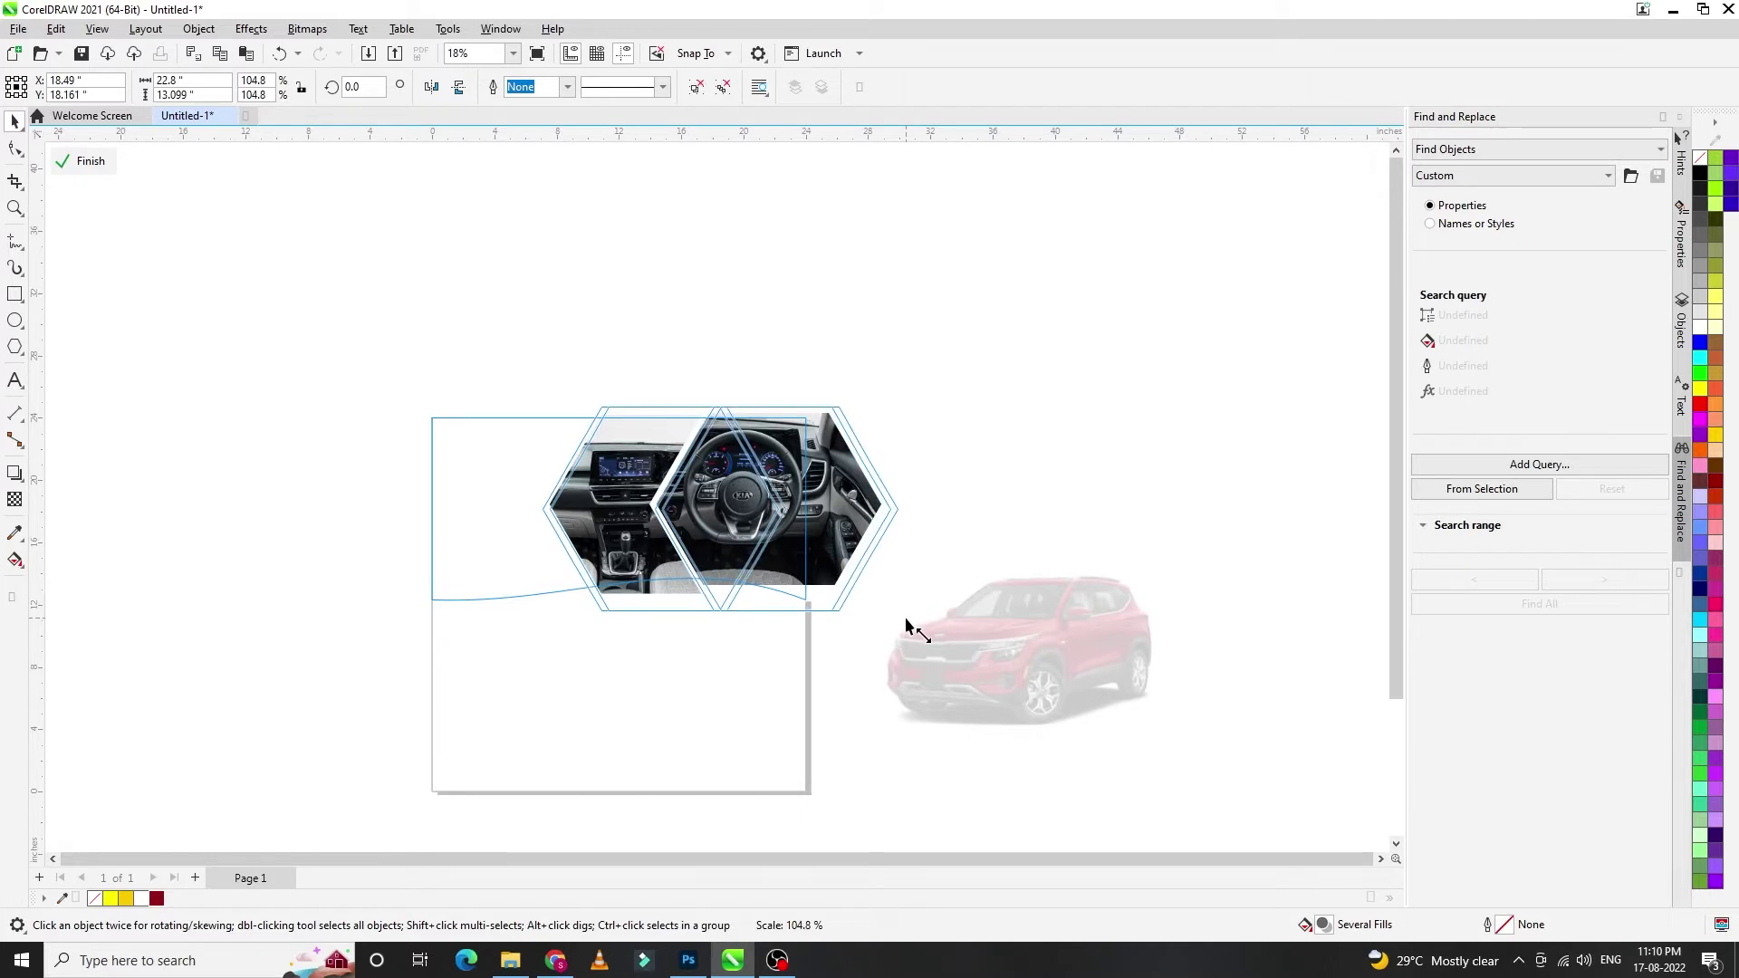
left_click_drag(899, 618, 895, 613)
- Stretch the right hexagon's dashboard photo taller to fill it, then finish all PowerClip edits
right_click(792, 480)
left_click(815, 488)
right_click(777, 489)
left_click(844, 381)
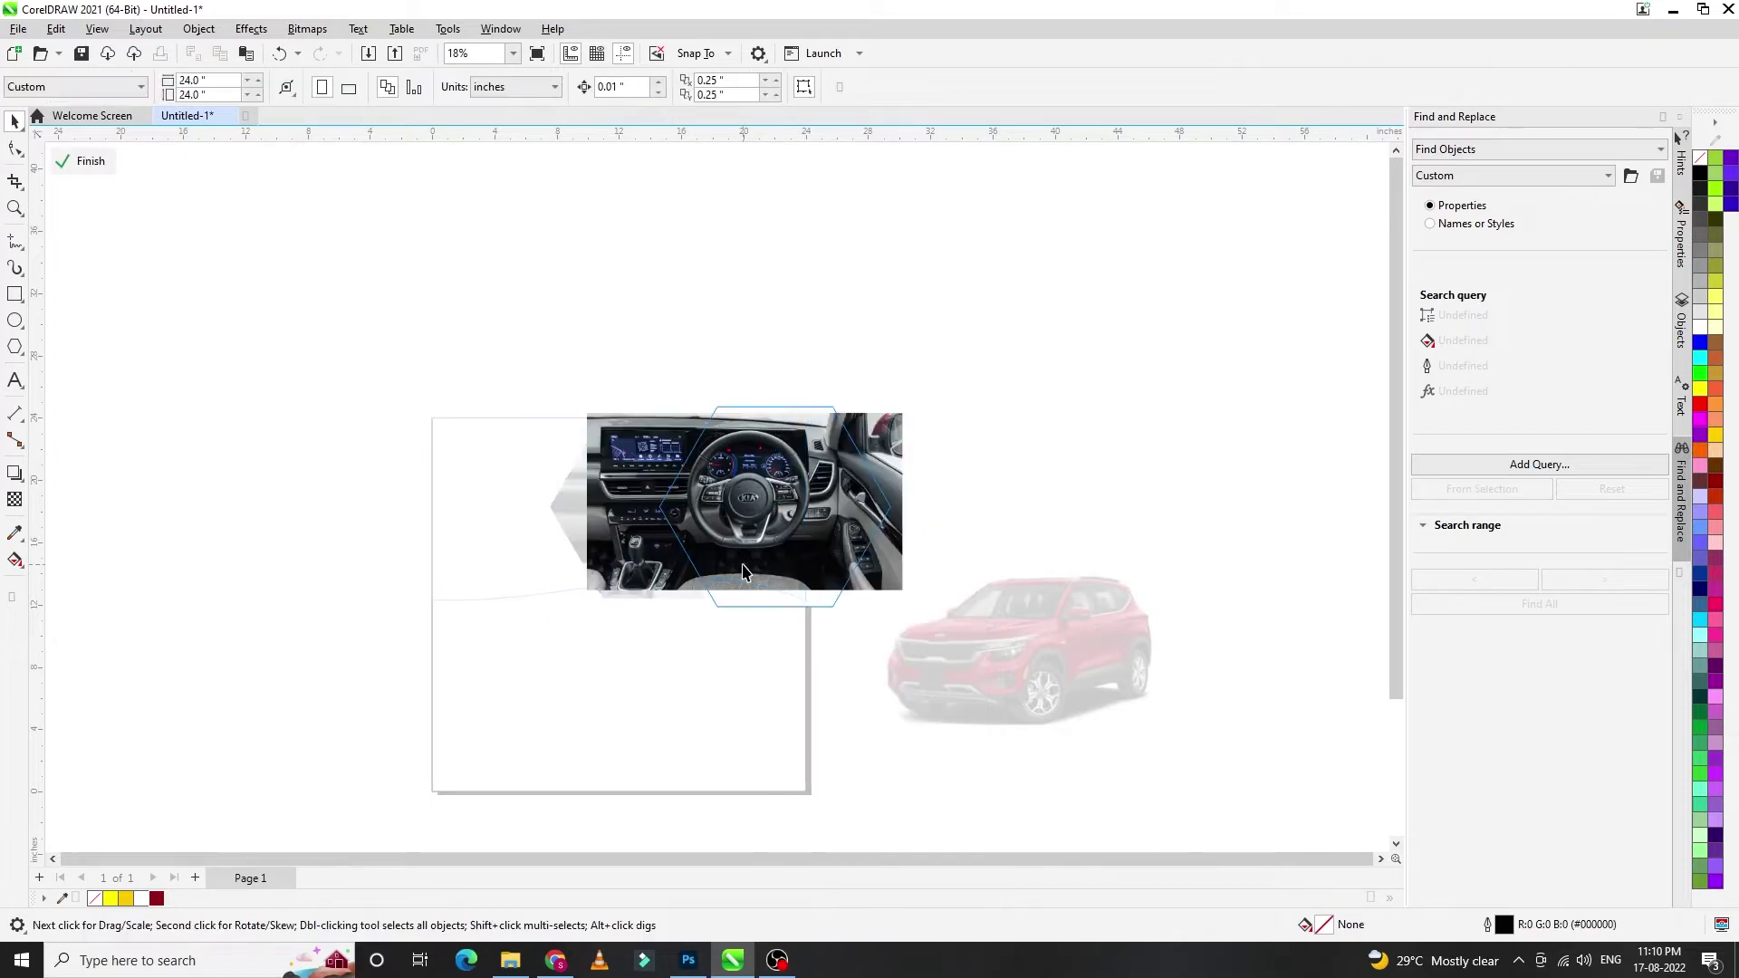
scroll(748, 605, "up", 3)
mouse_move(713, 622)
left_mouse_down()
mouse_move(721, 561)
mouse_move(728, 597)
left_mouse_up()
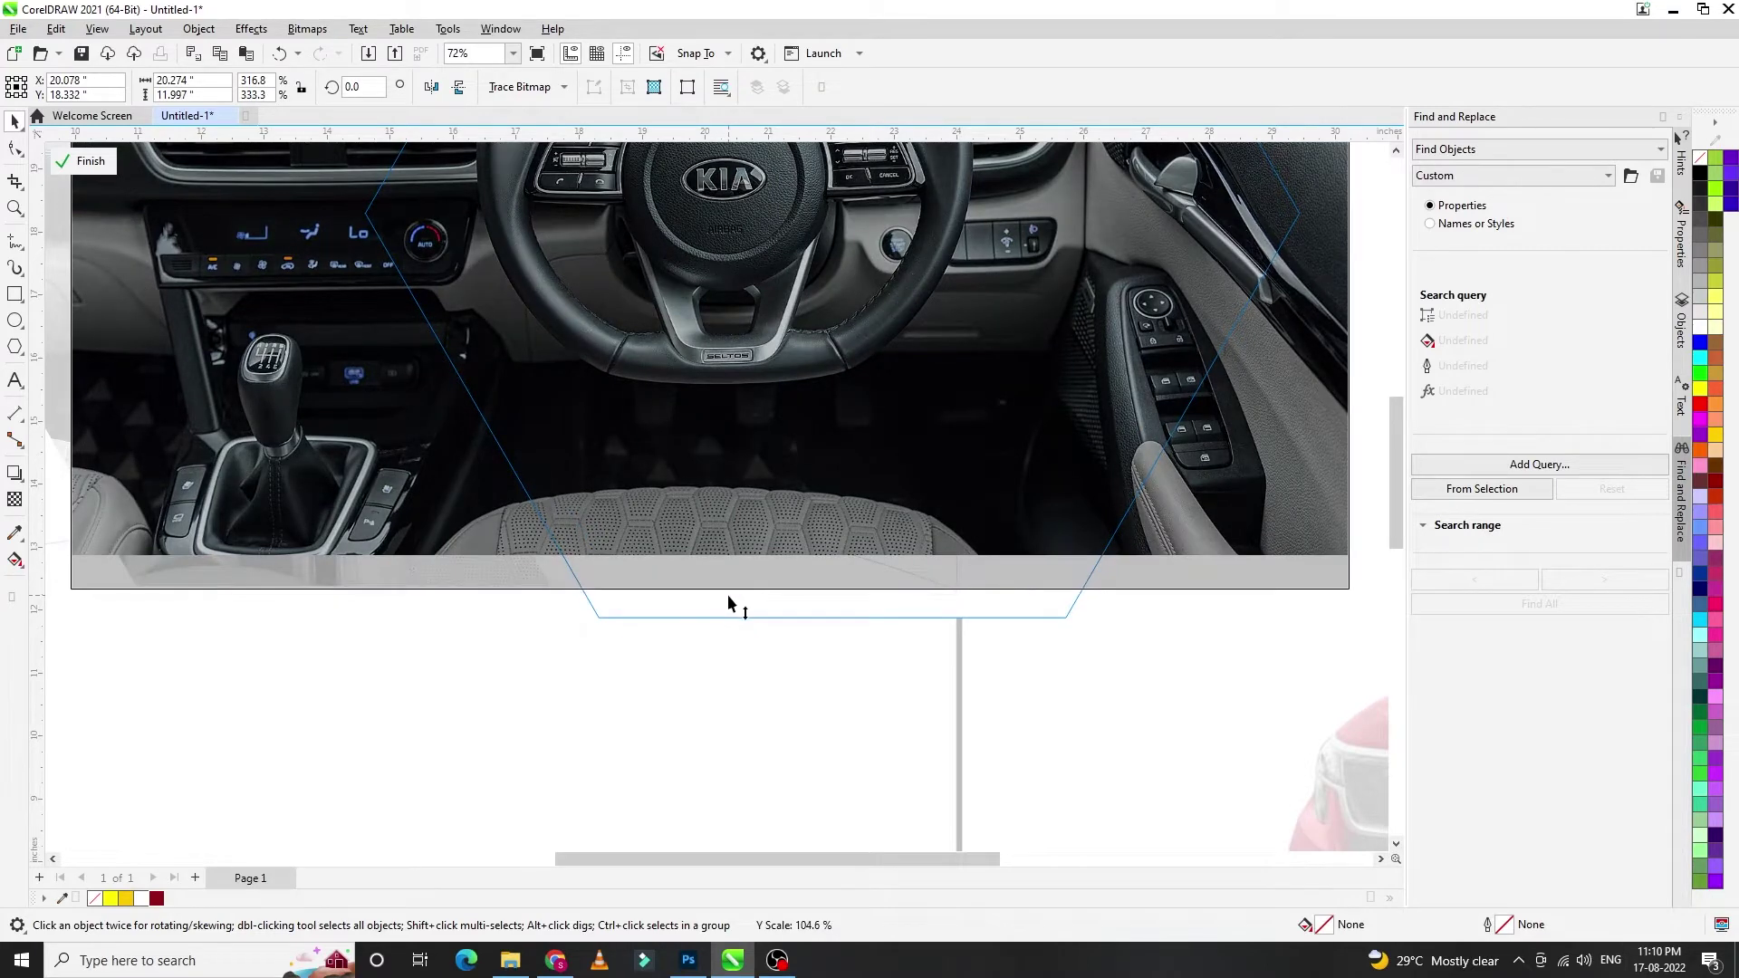
left_click_drag(728, 596, 728, 598)
right_click(730, 410)
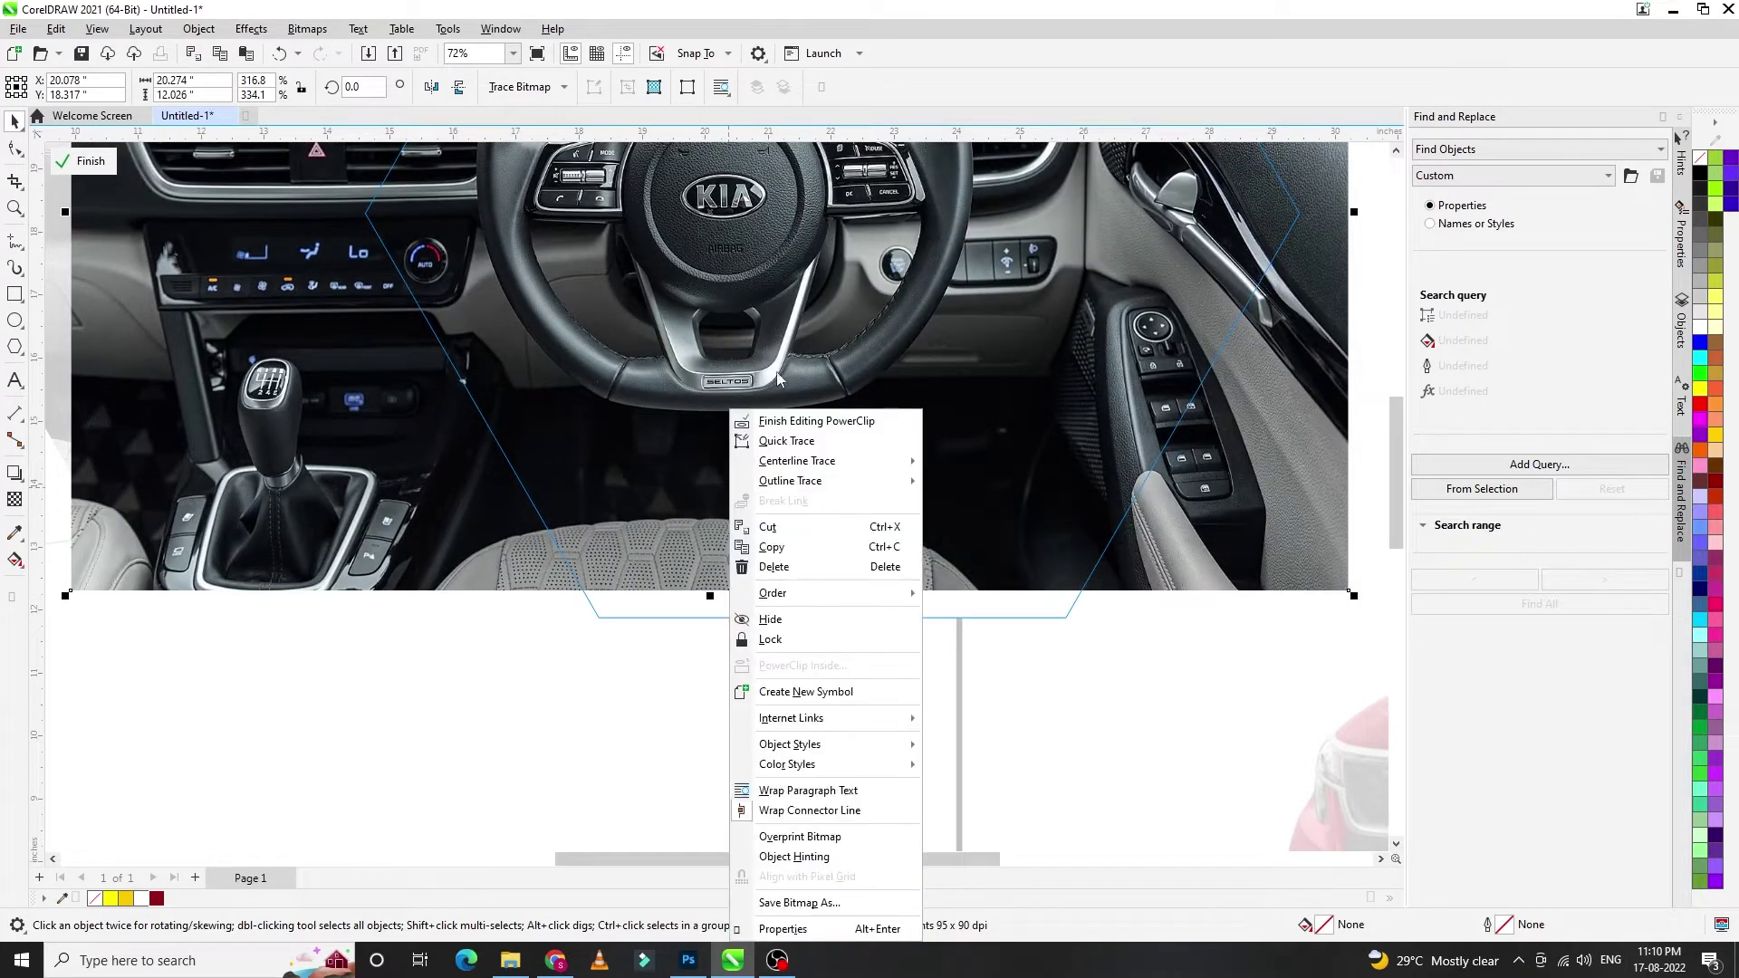
left_click(784, 428)
right_click(724, 457)
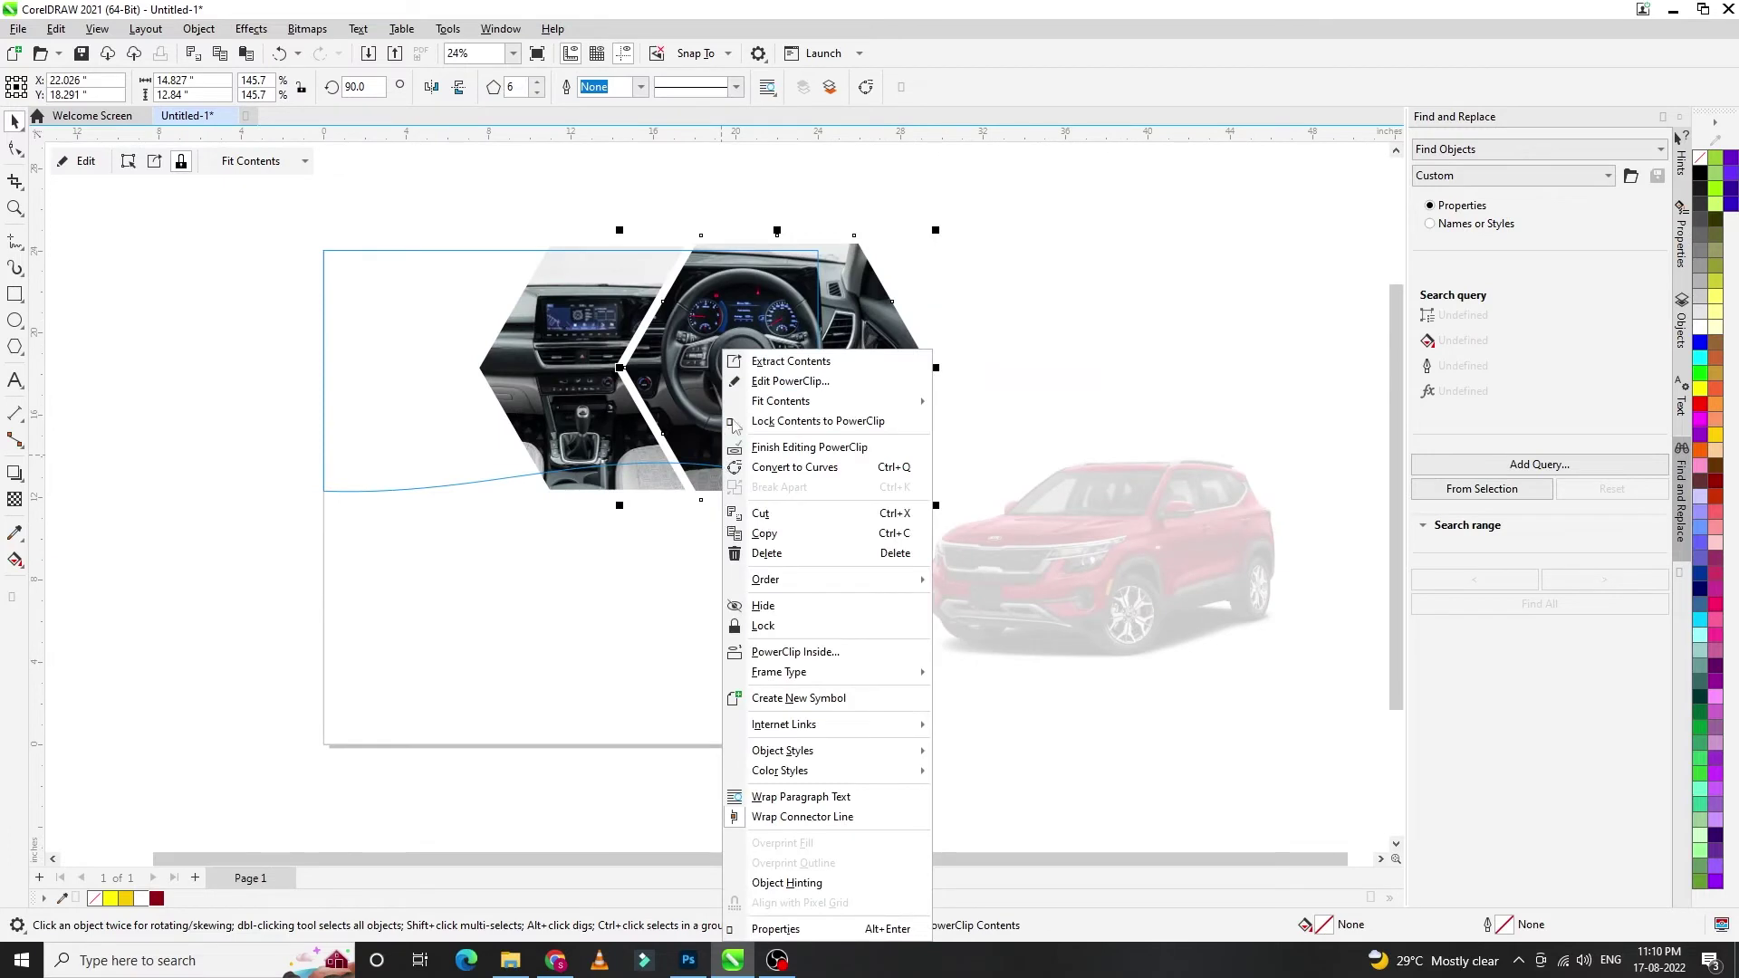
left_click(778, 446)
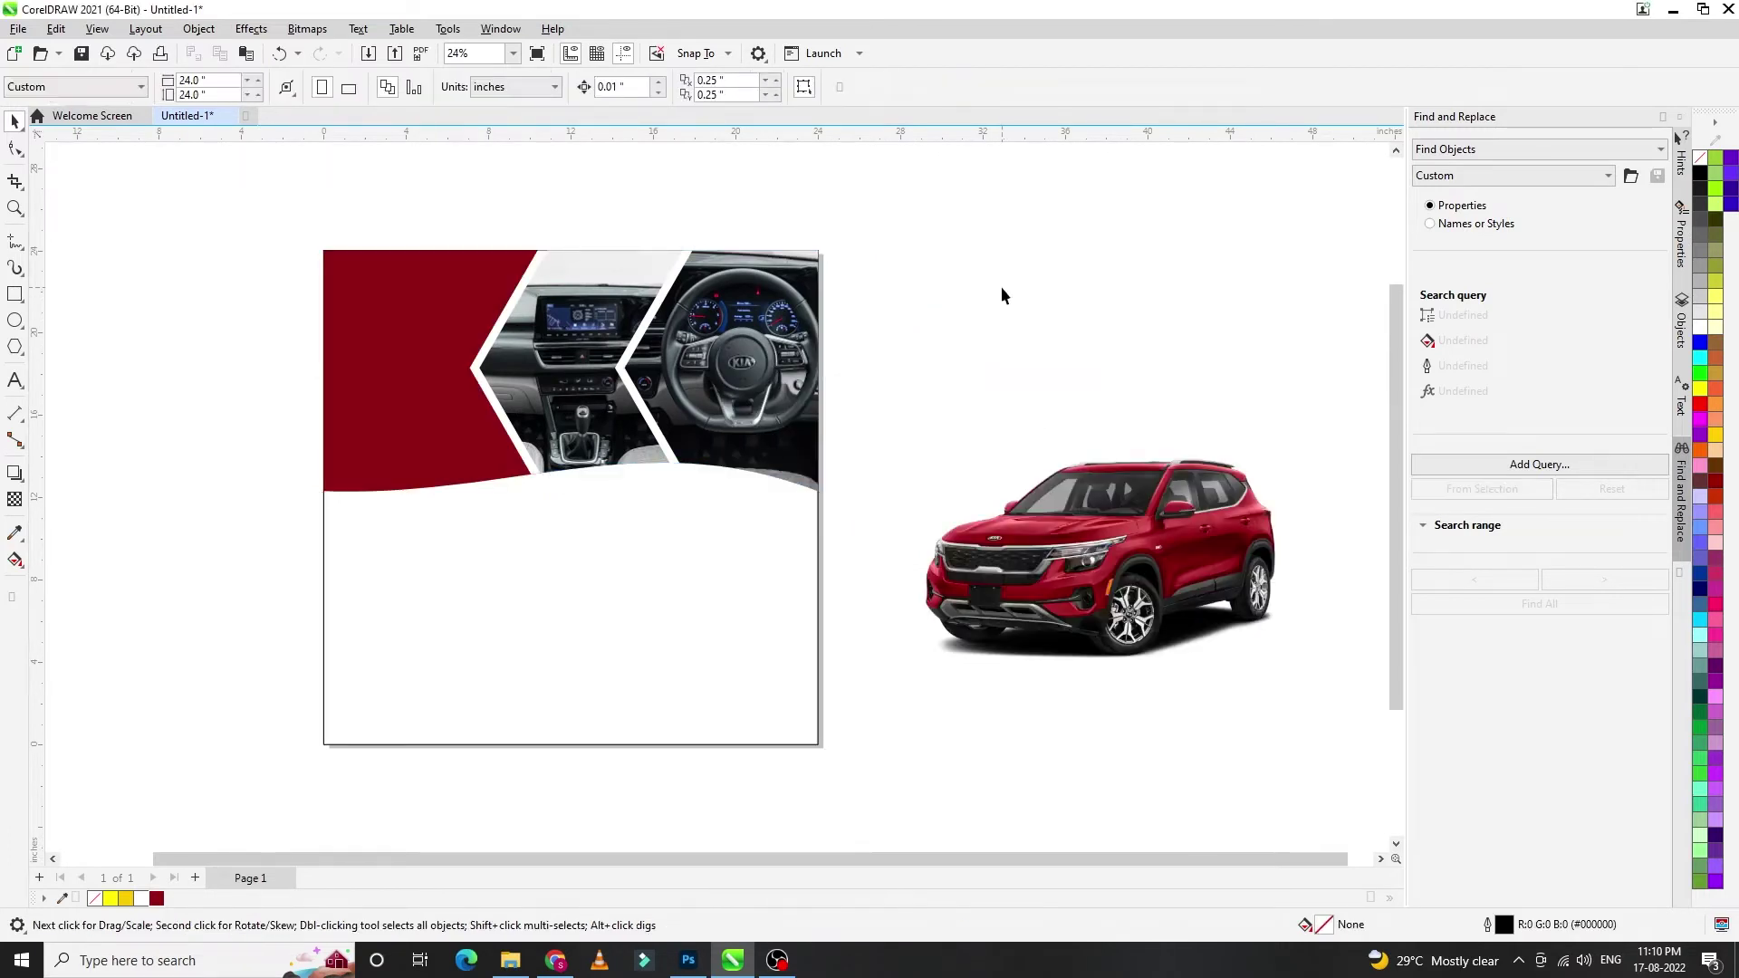
scroll(1001, 295, "down", 2)
left_click(1067, 486)
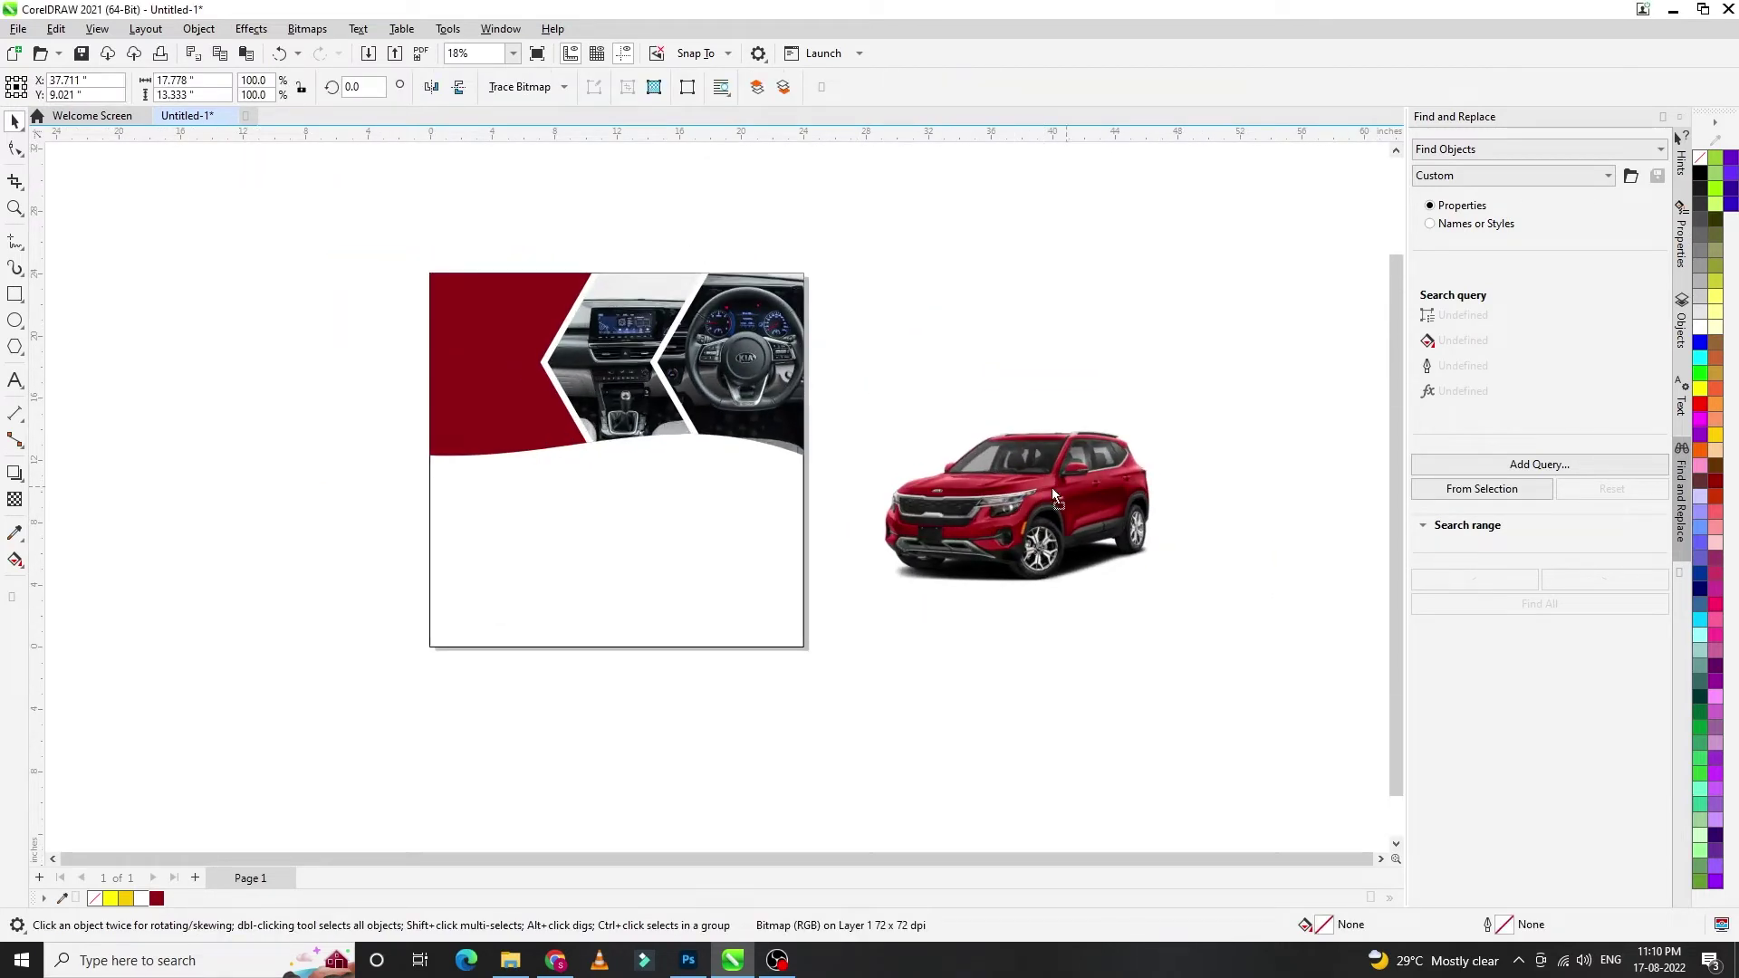
- Place the red car photo on the page's lower half, in front of the interior photos, nudged into position
left_click_drag(1067, 486, 704, 468)
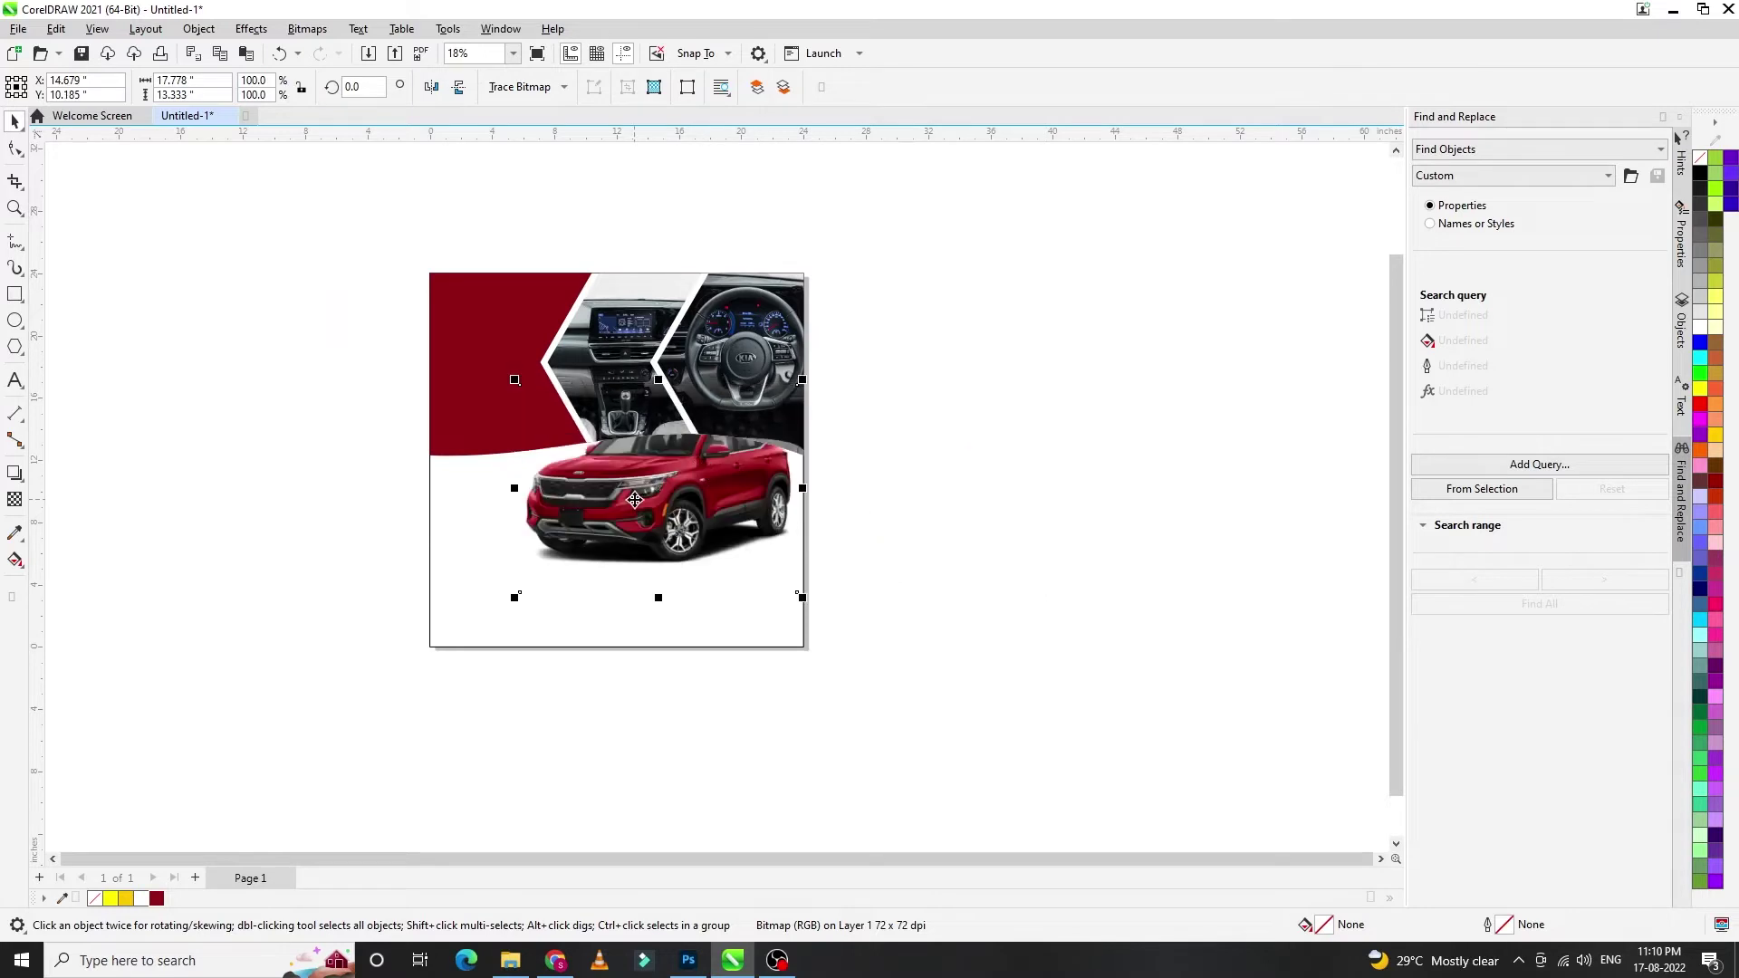
key("shift+Page_Up")
left_click_drag(579, 486, 616, 513)
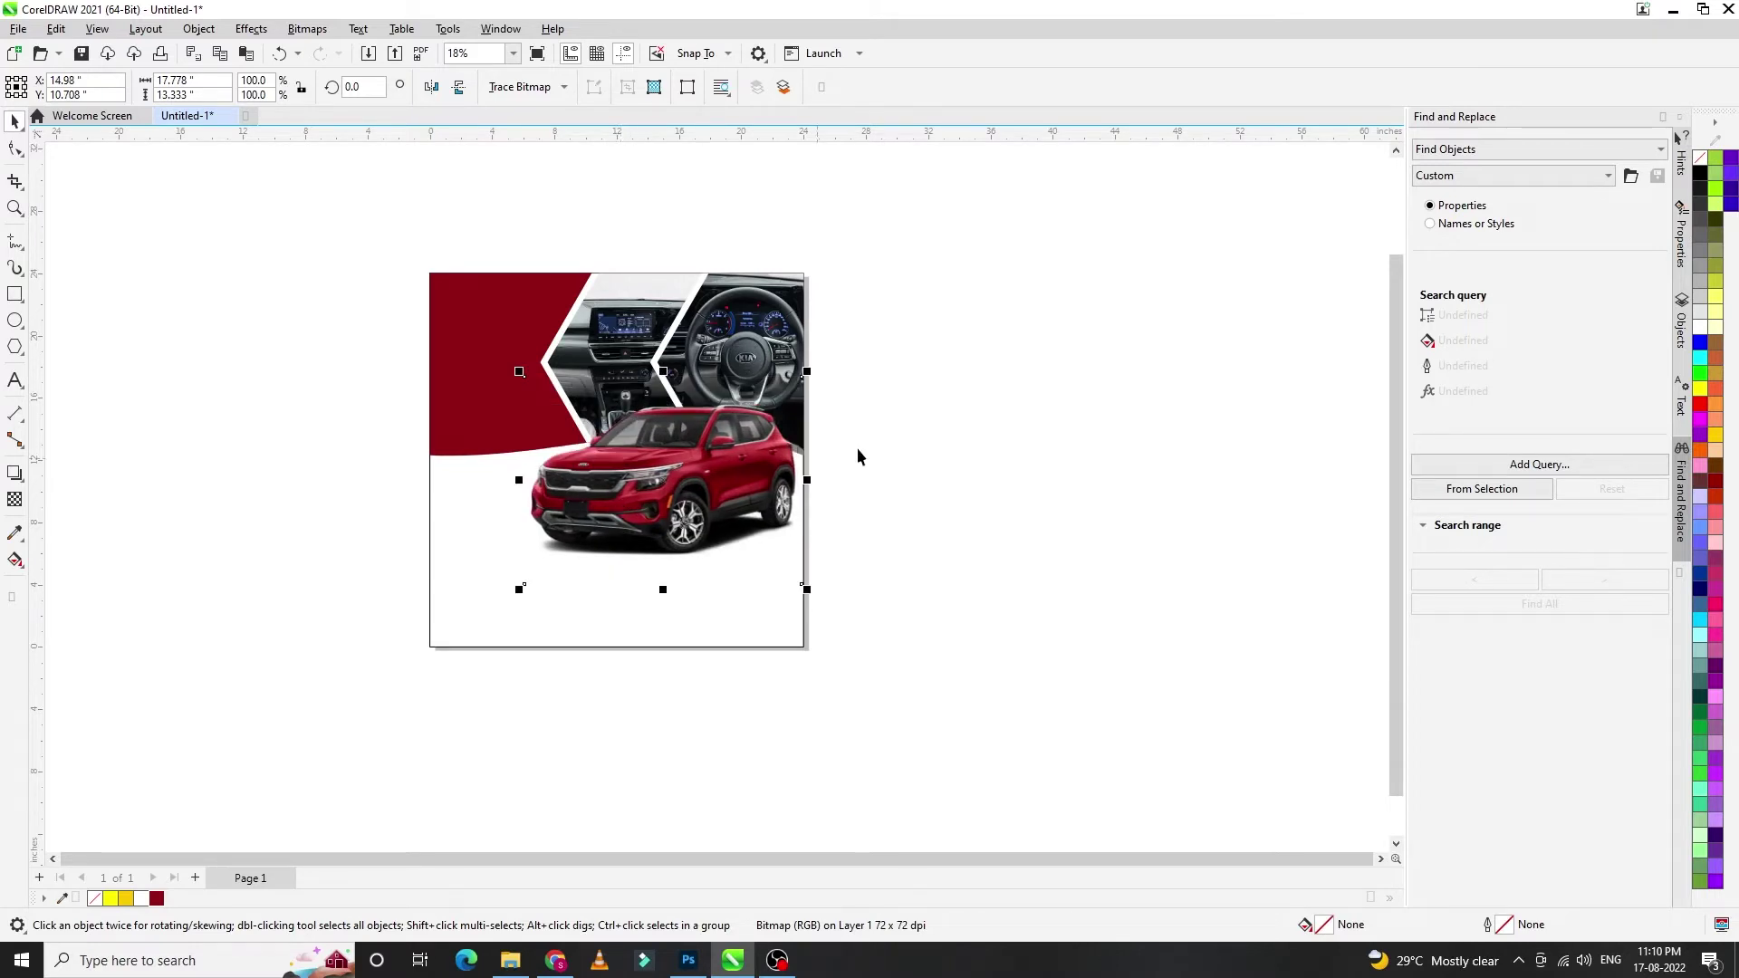
mouse_move(522, 376)
left_mouse_down()
mouse_move(460, 350)
mouse_move(457, 324)
left_mouse_up()
key("ctrl+z")
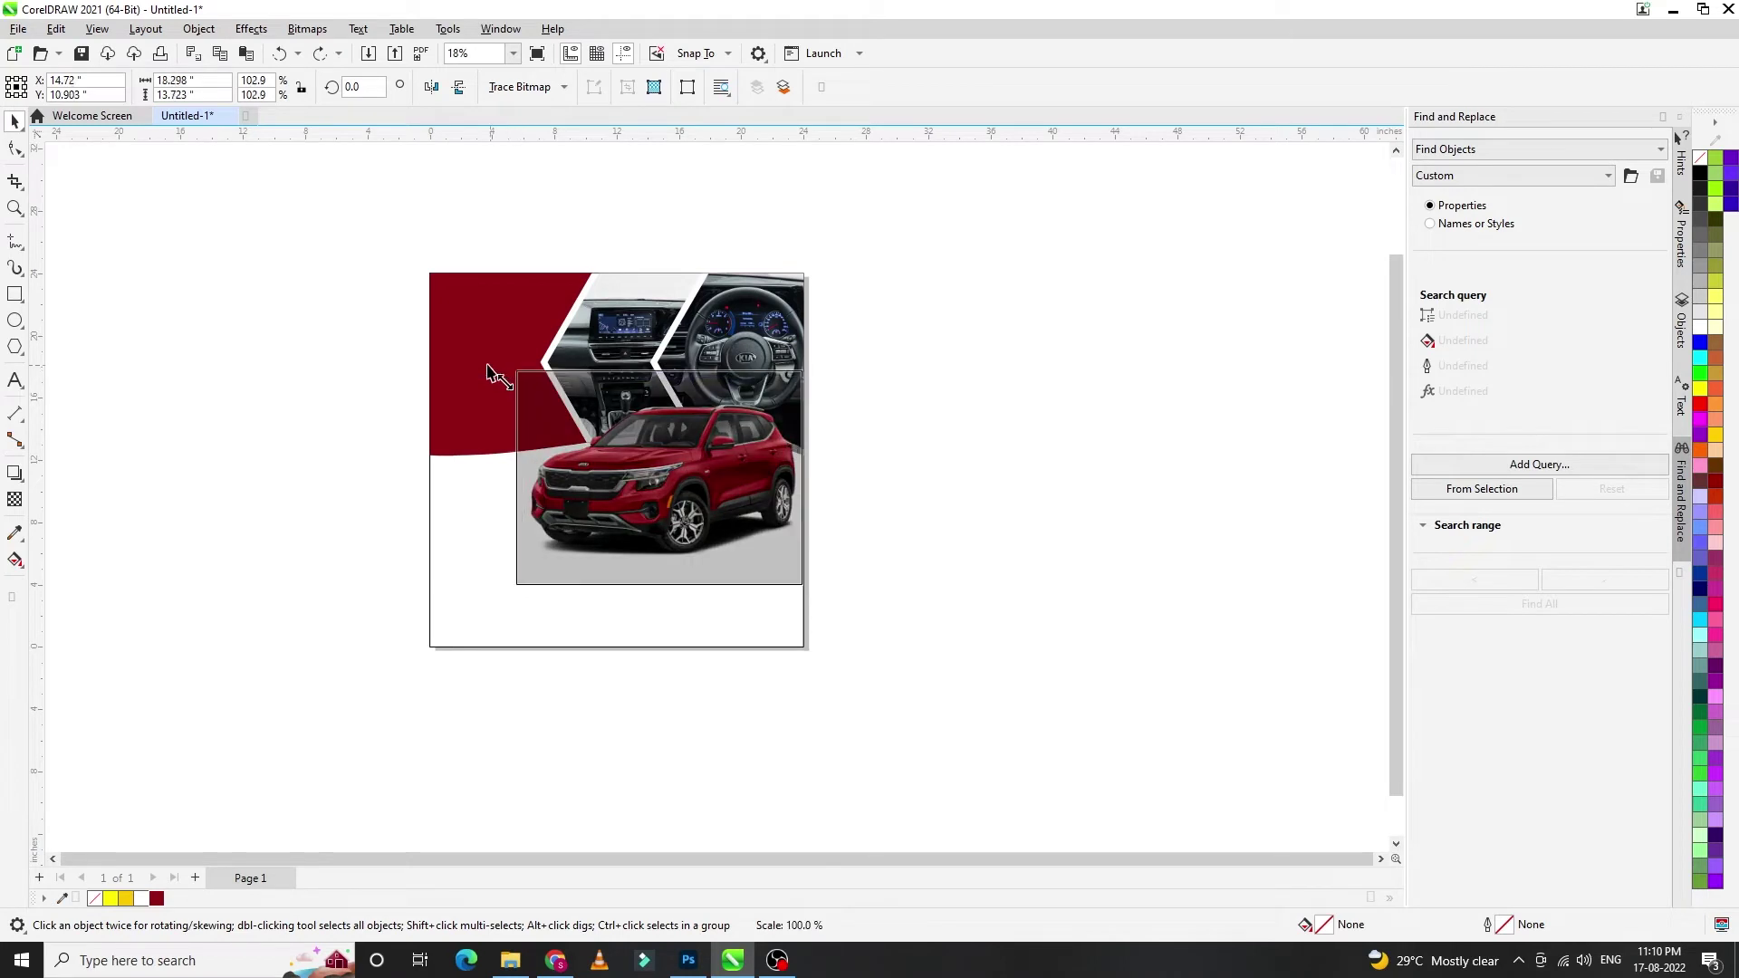
left_click_drag(499, 393, 500, 403)
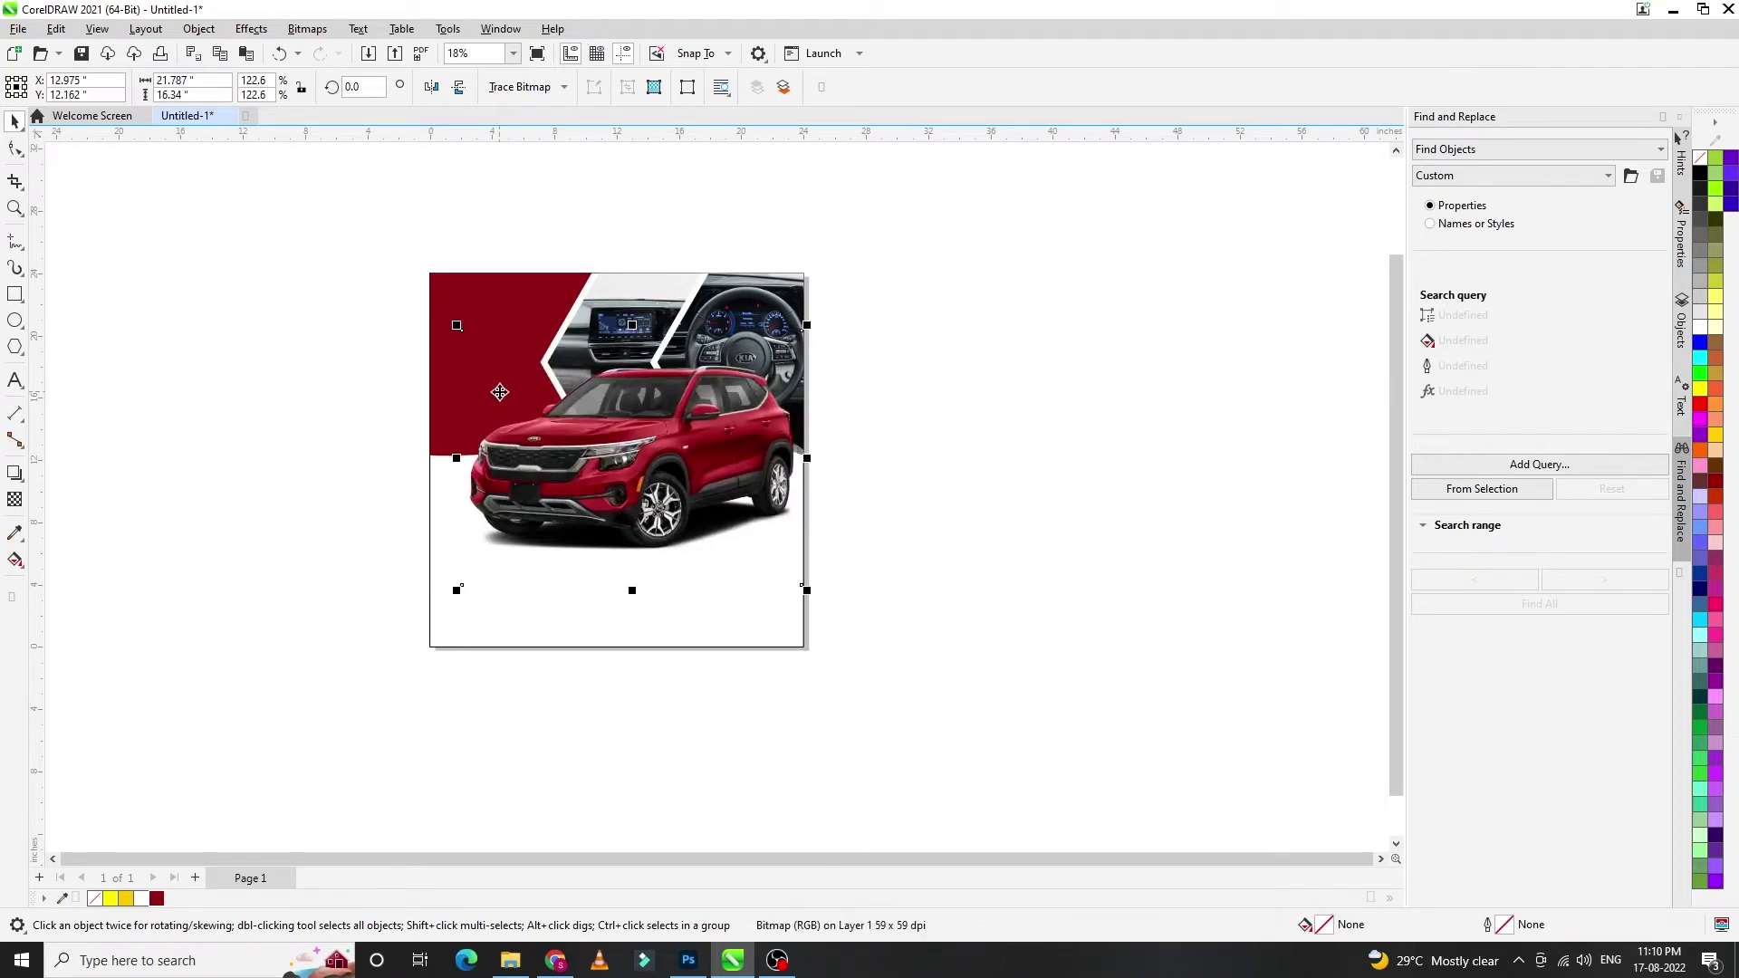
left_click(338, 373)
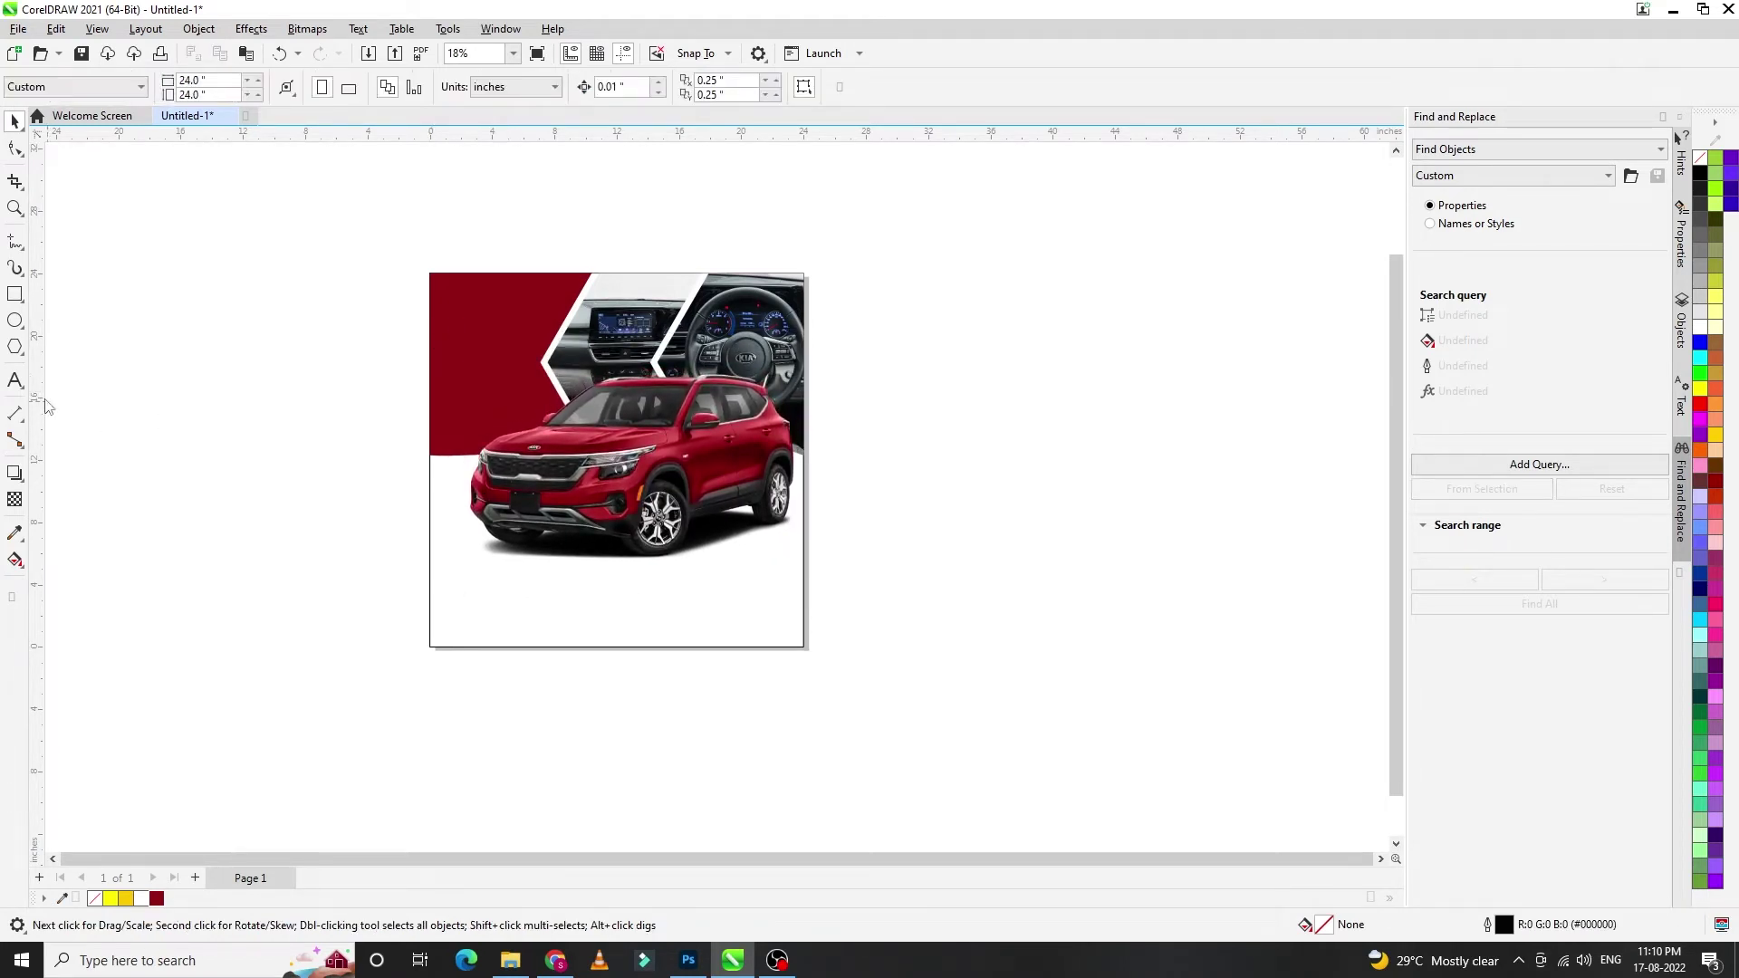
left_click(19, 379)
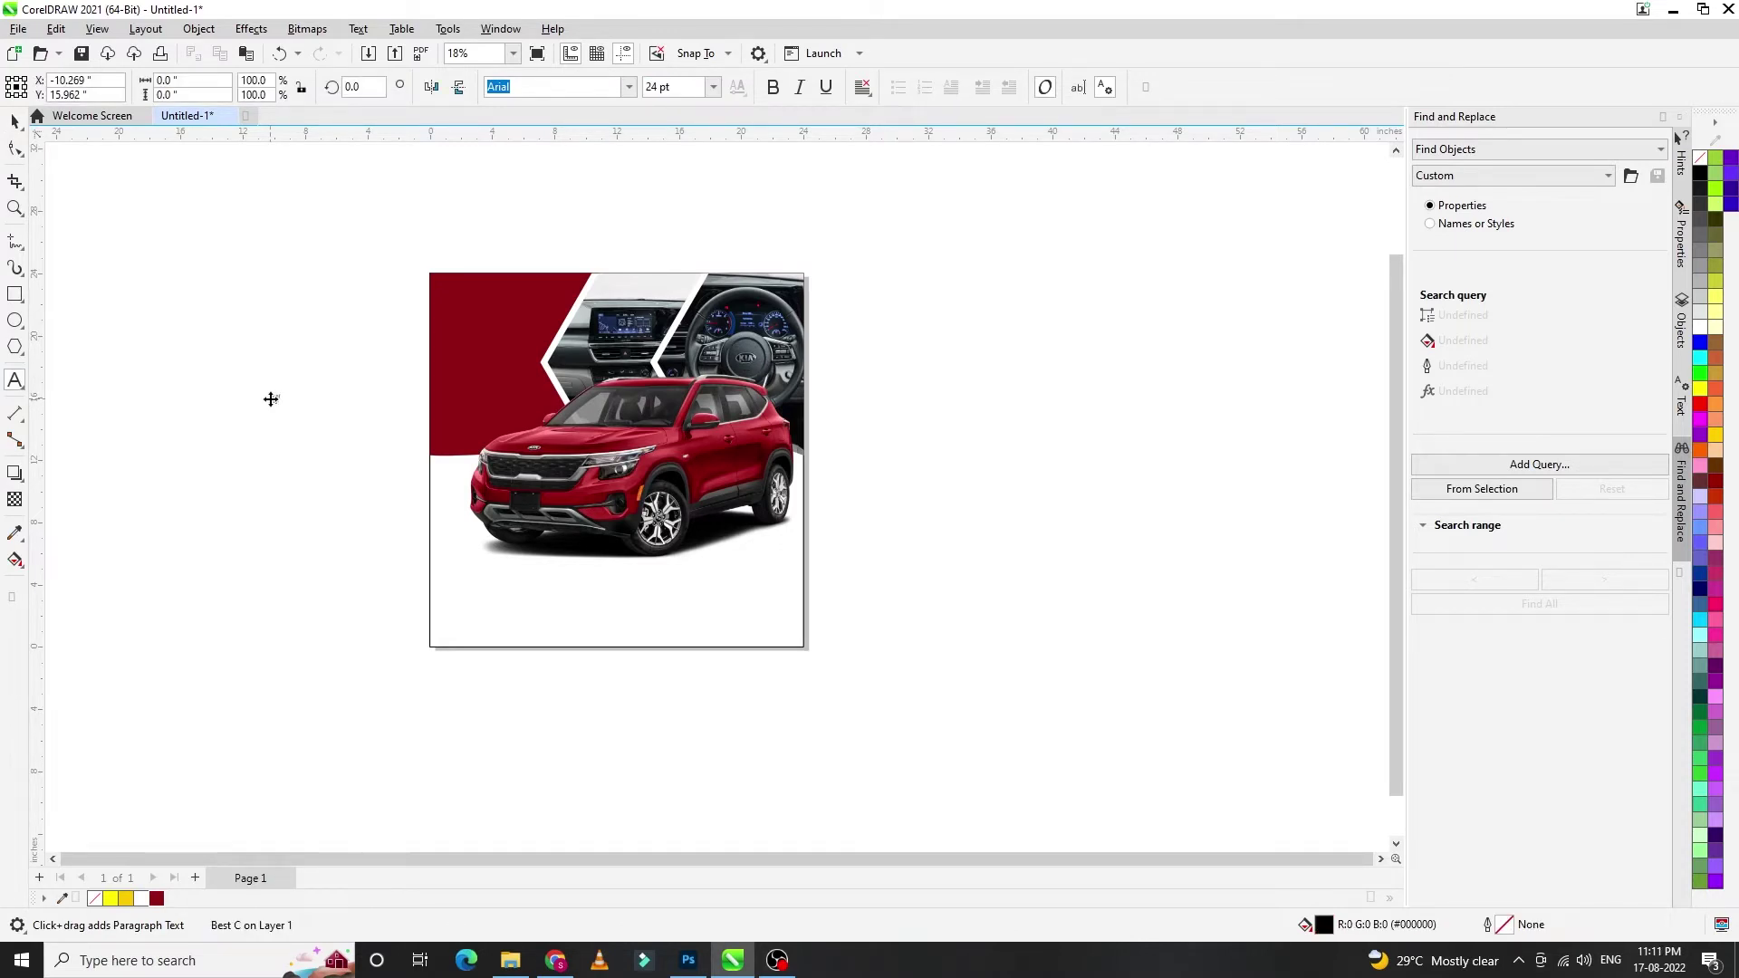
- Enlarge the BEST CAR text and set it to all capitals in Arial MT Black
left_click(15, 121)
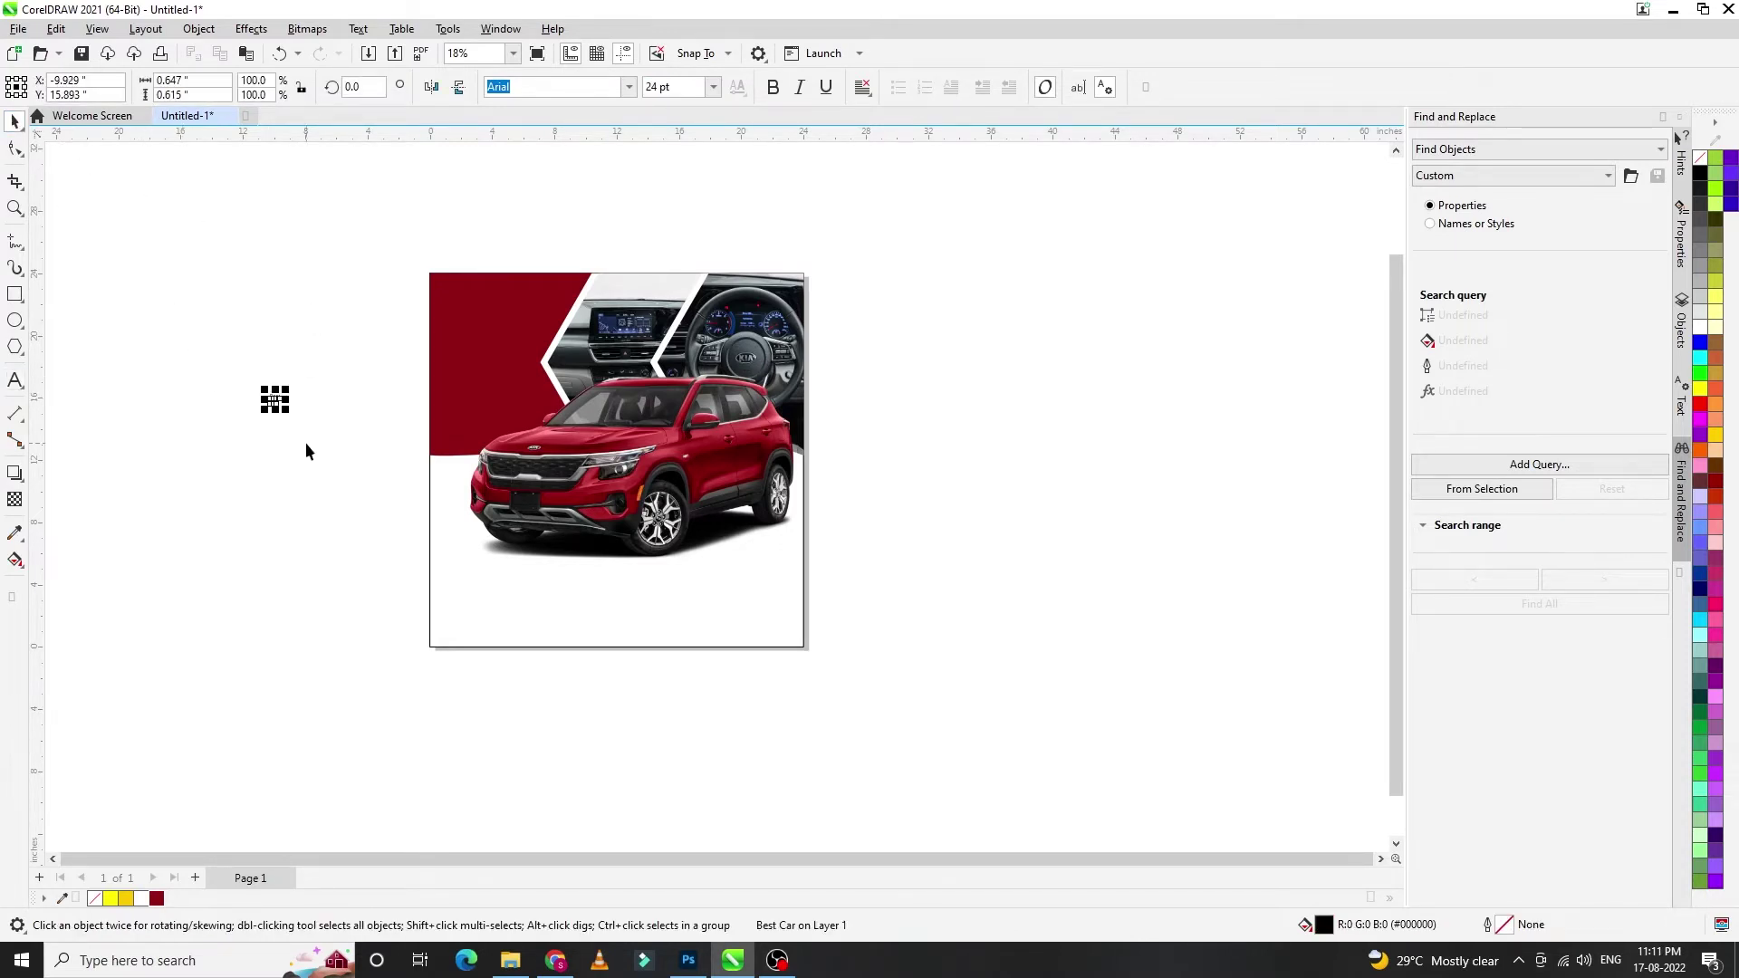
left_click_drag(290, 416, 330, 453)
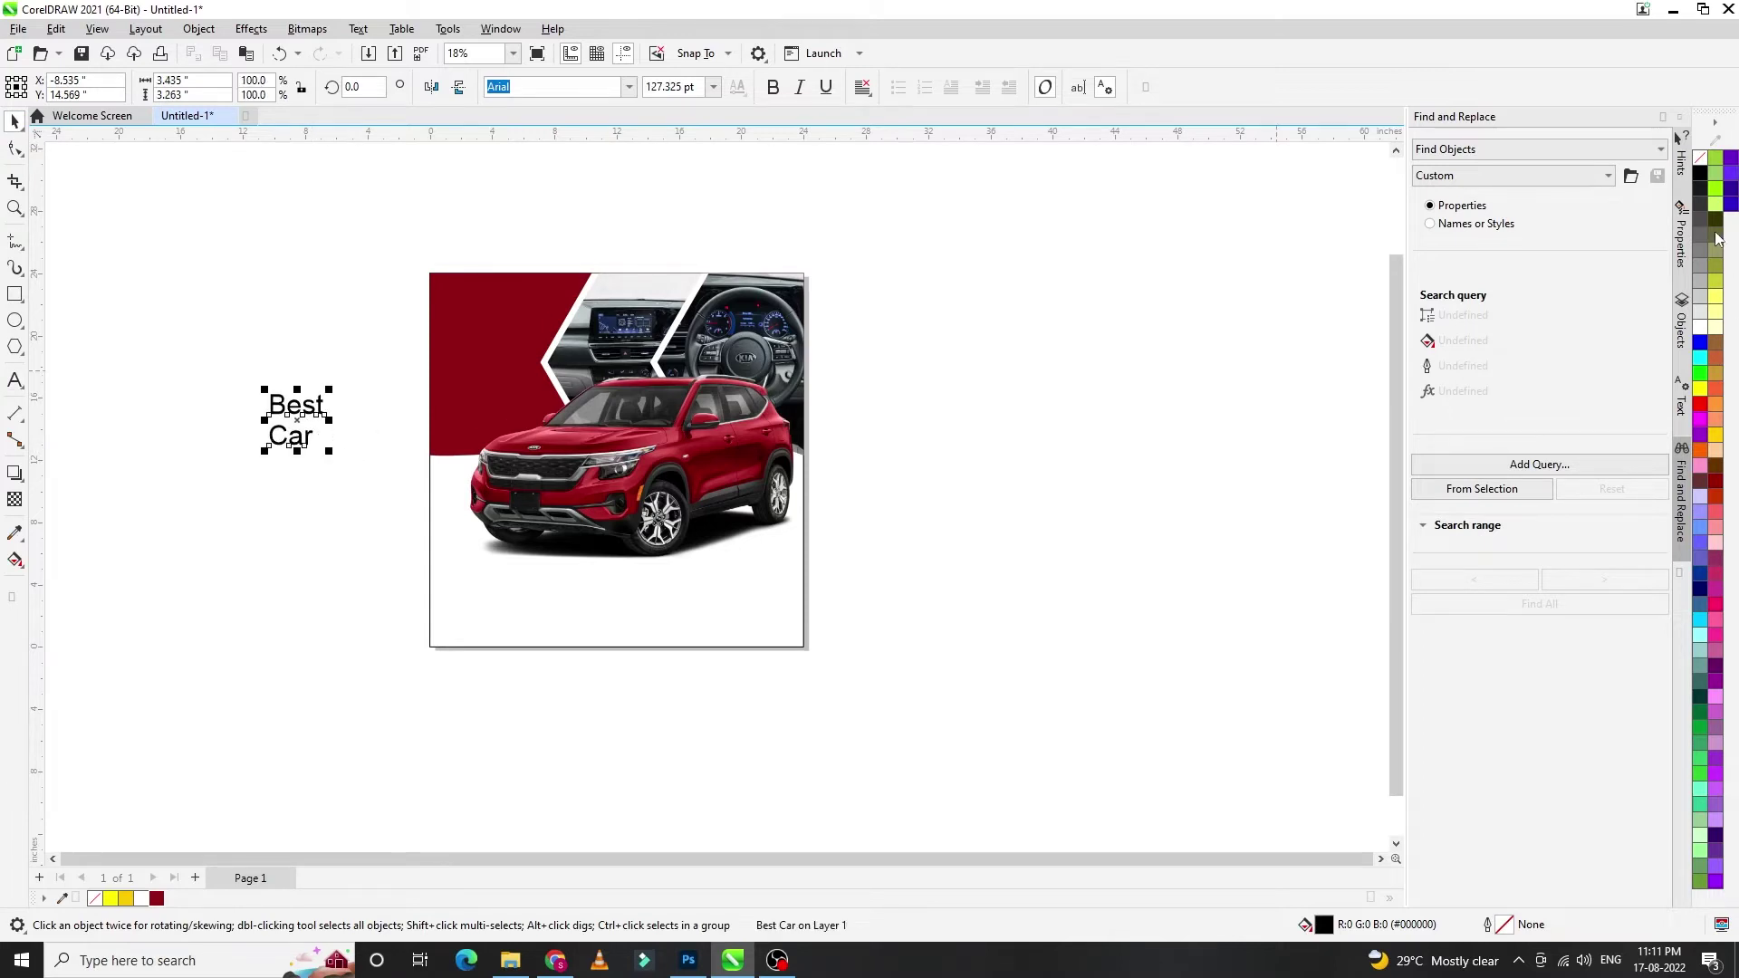
key("ctrl+t")
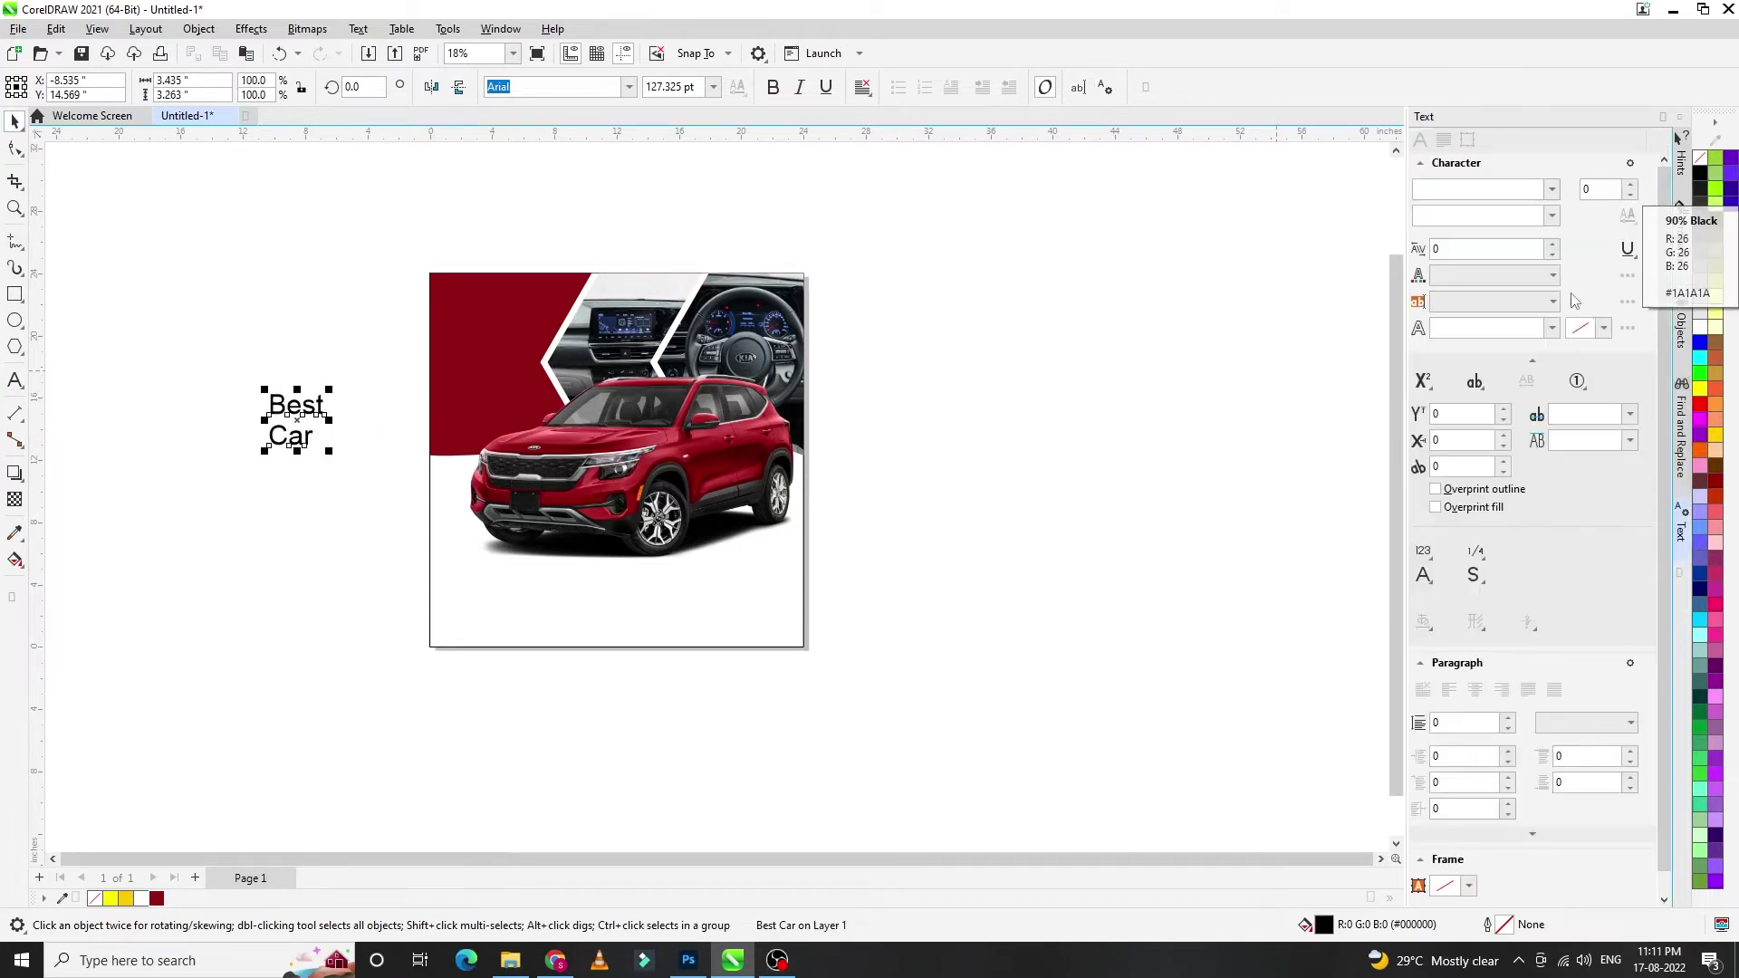
left_click(1476, 385)
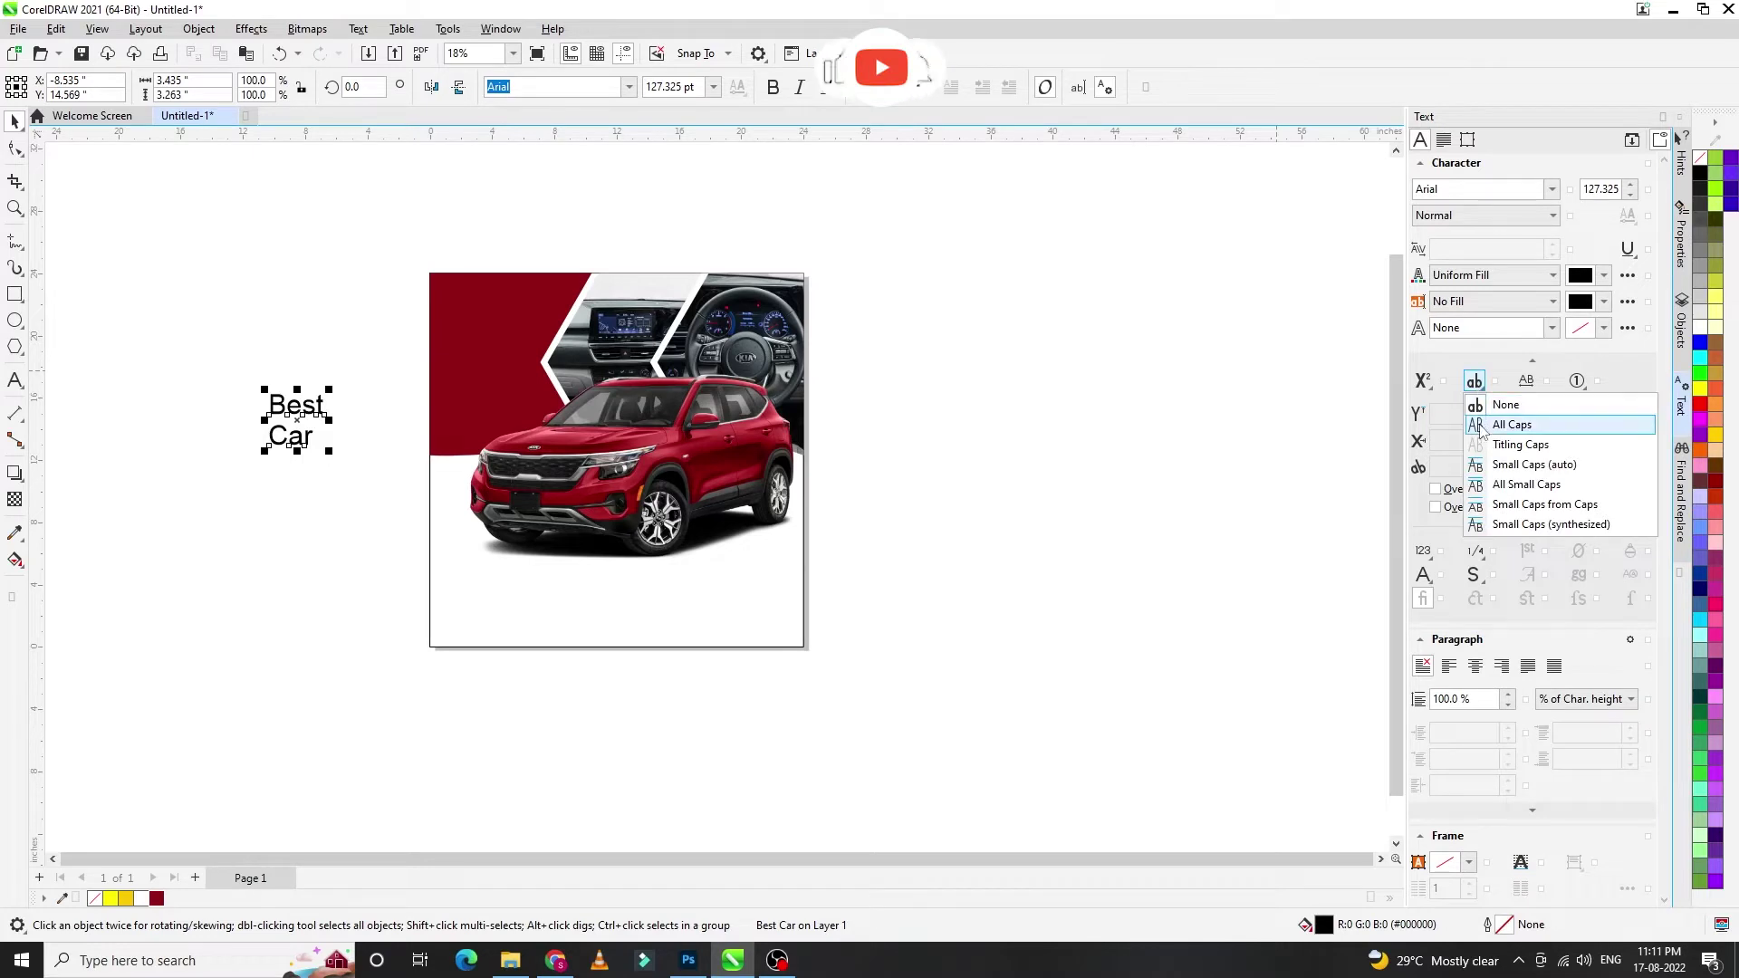
left_click(1503, 426)
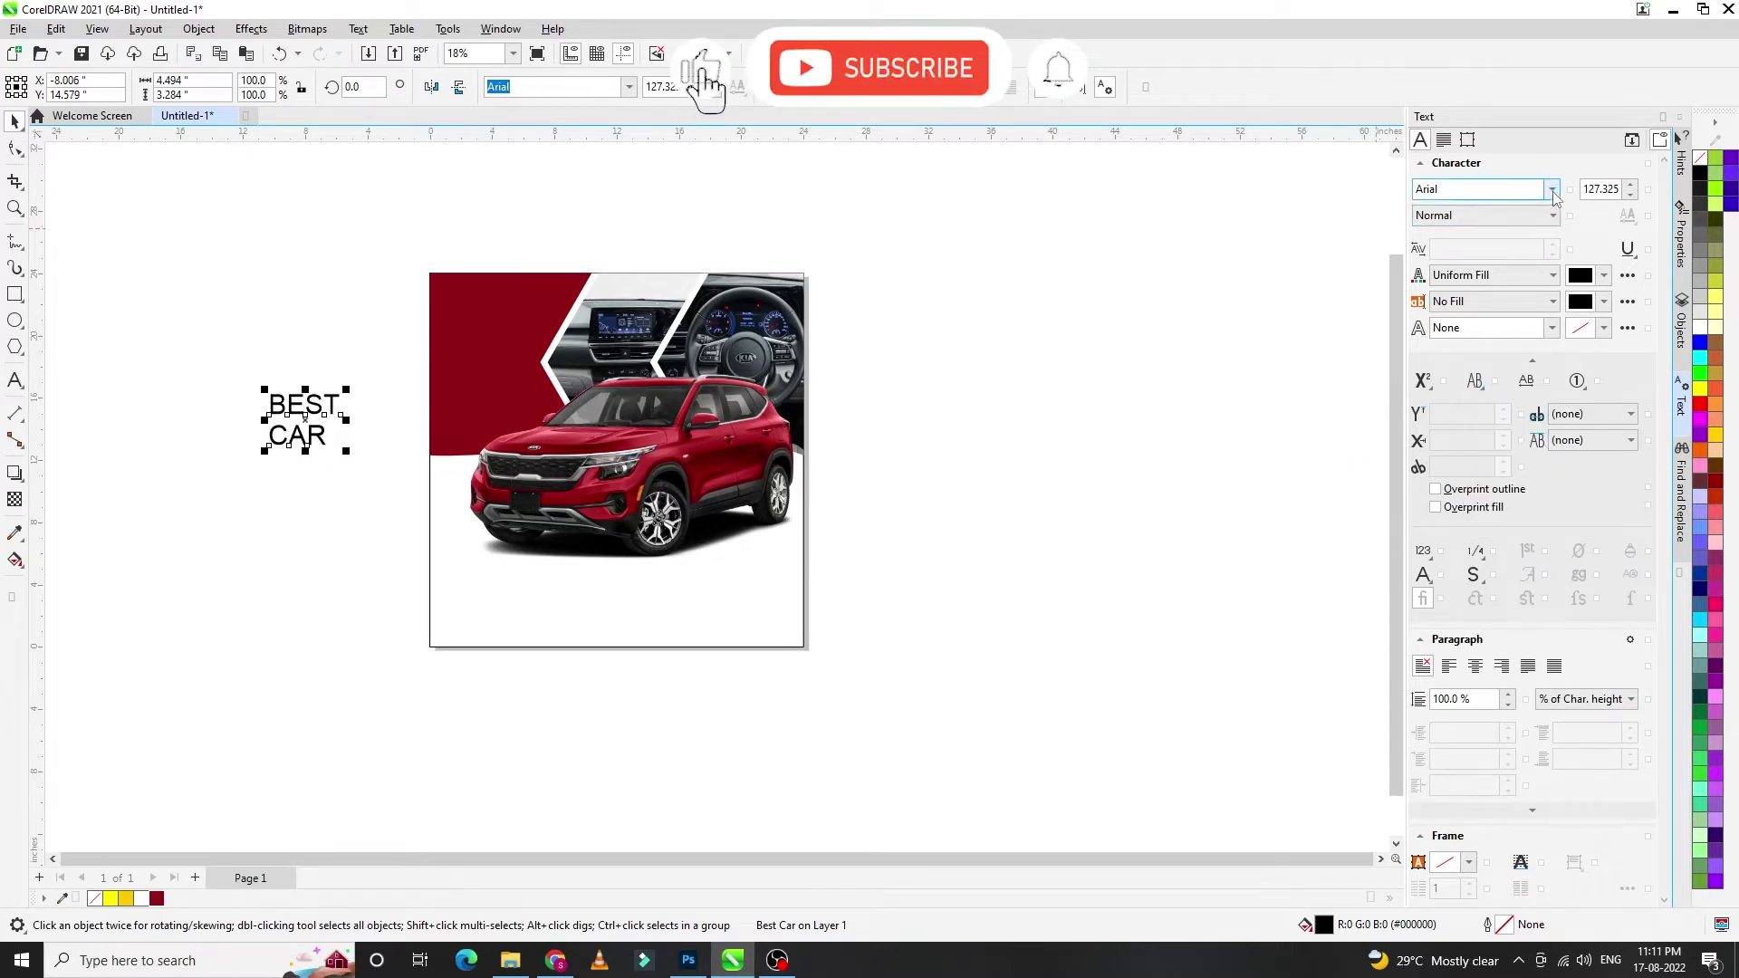
left_click(1513, 189)
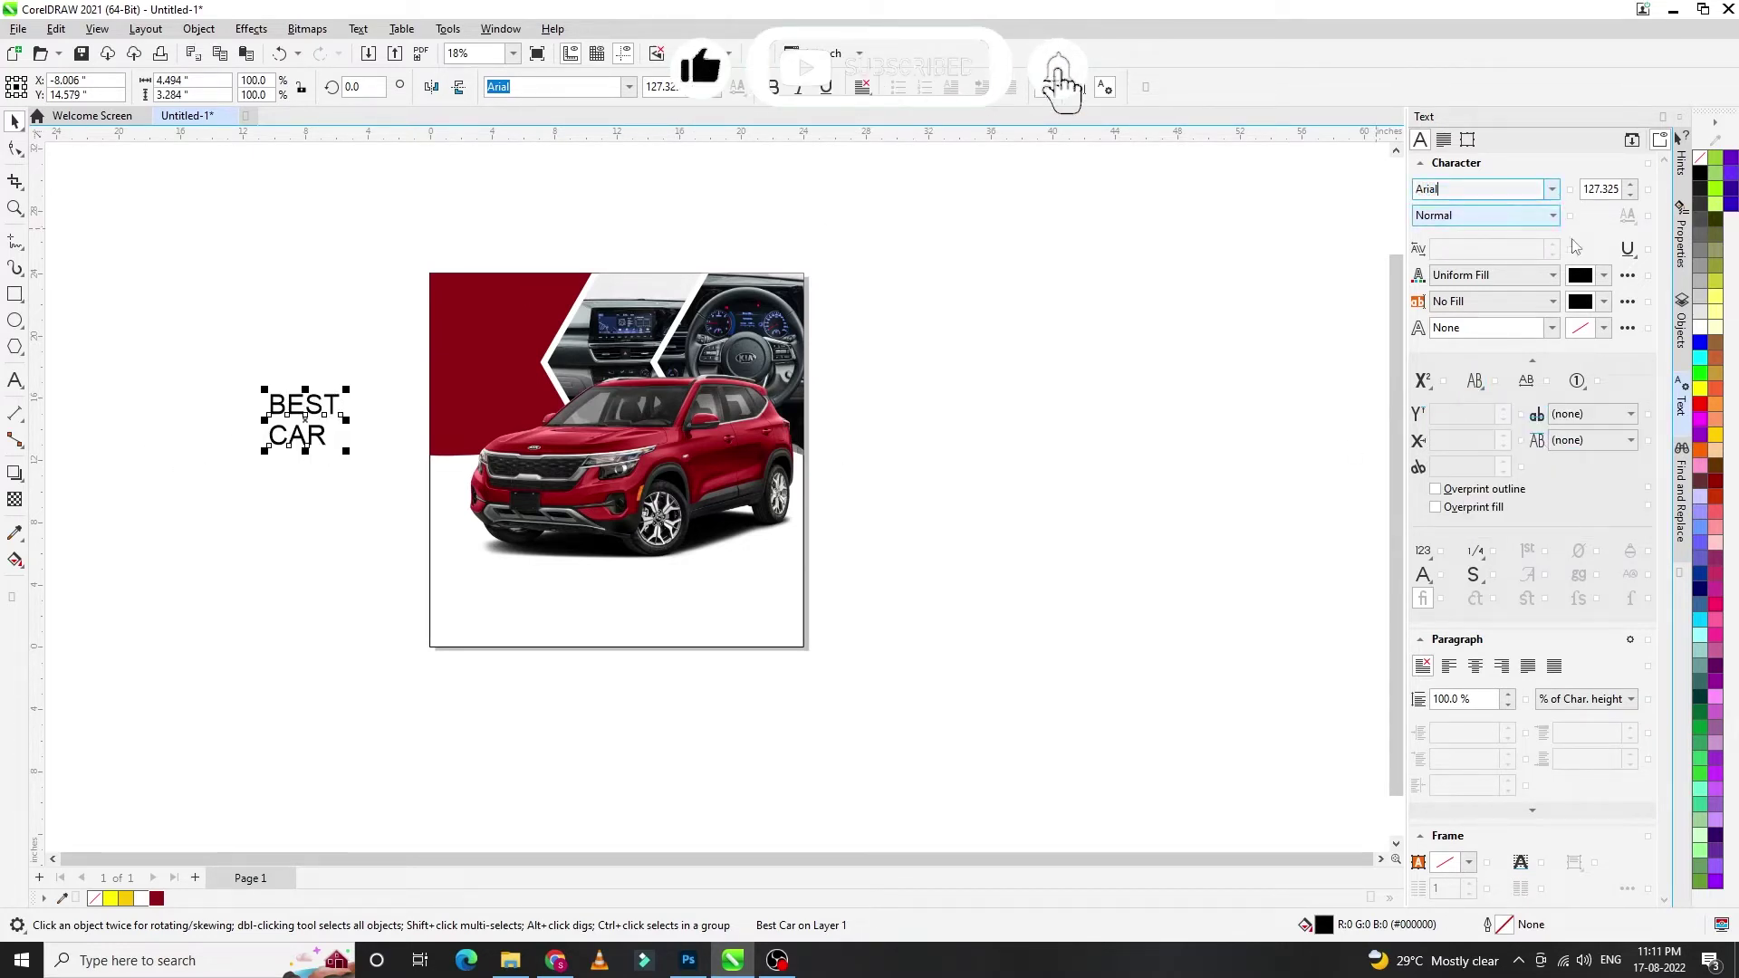
left_click(1552, 190)
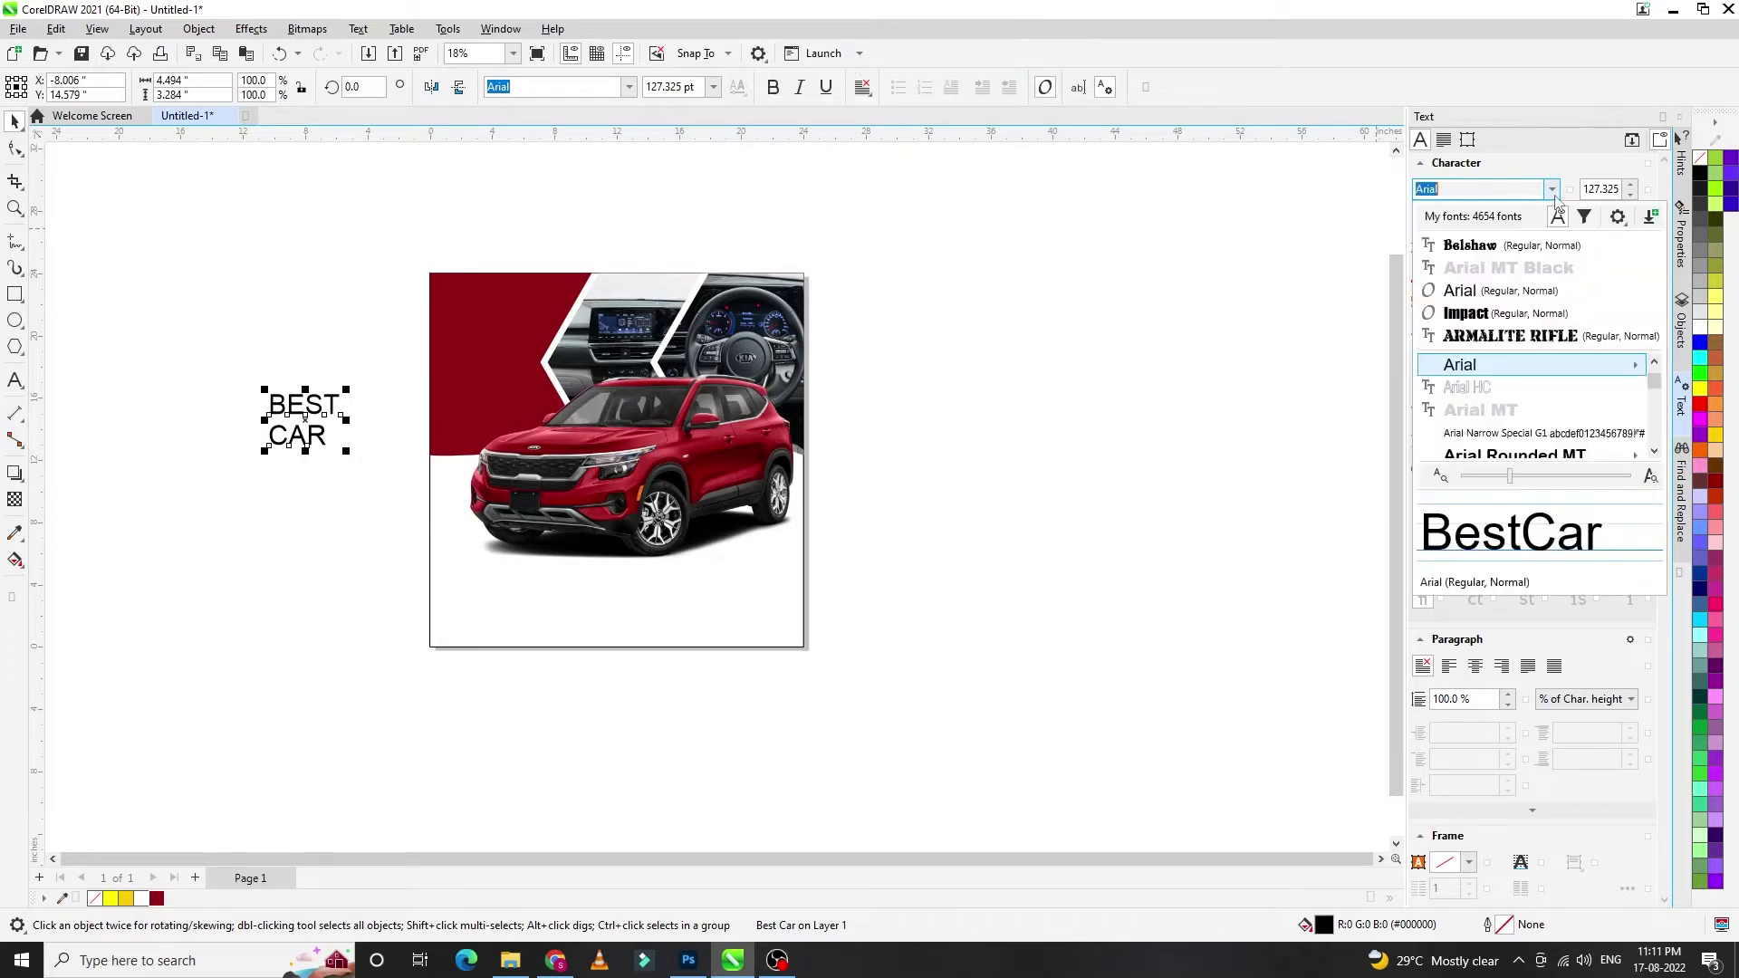
left_click(1557, 292)
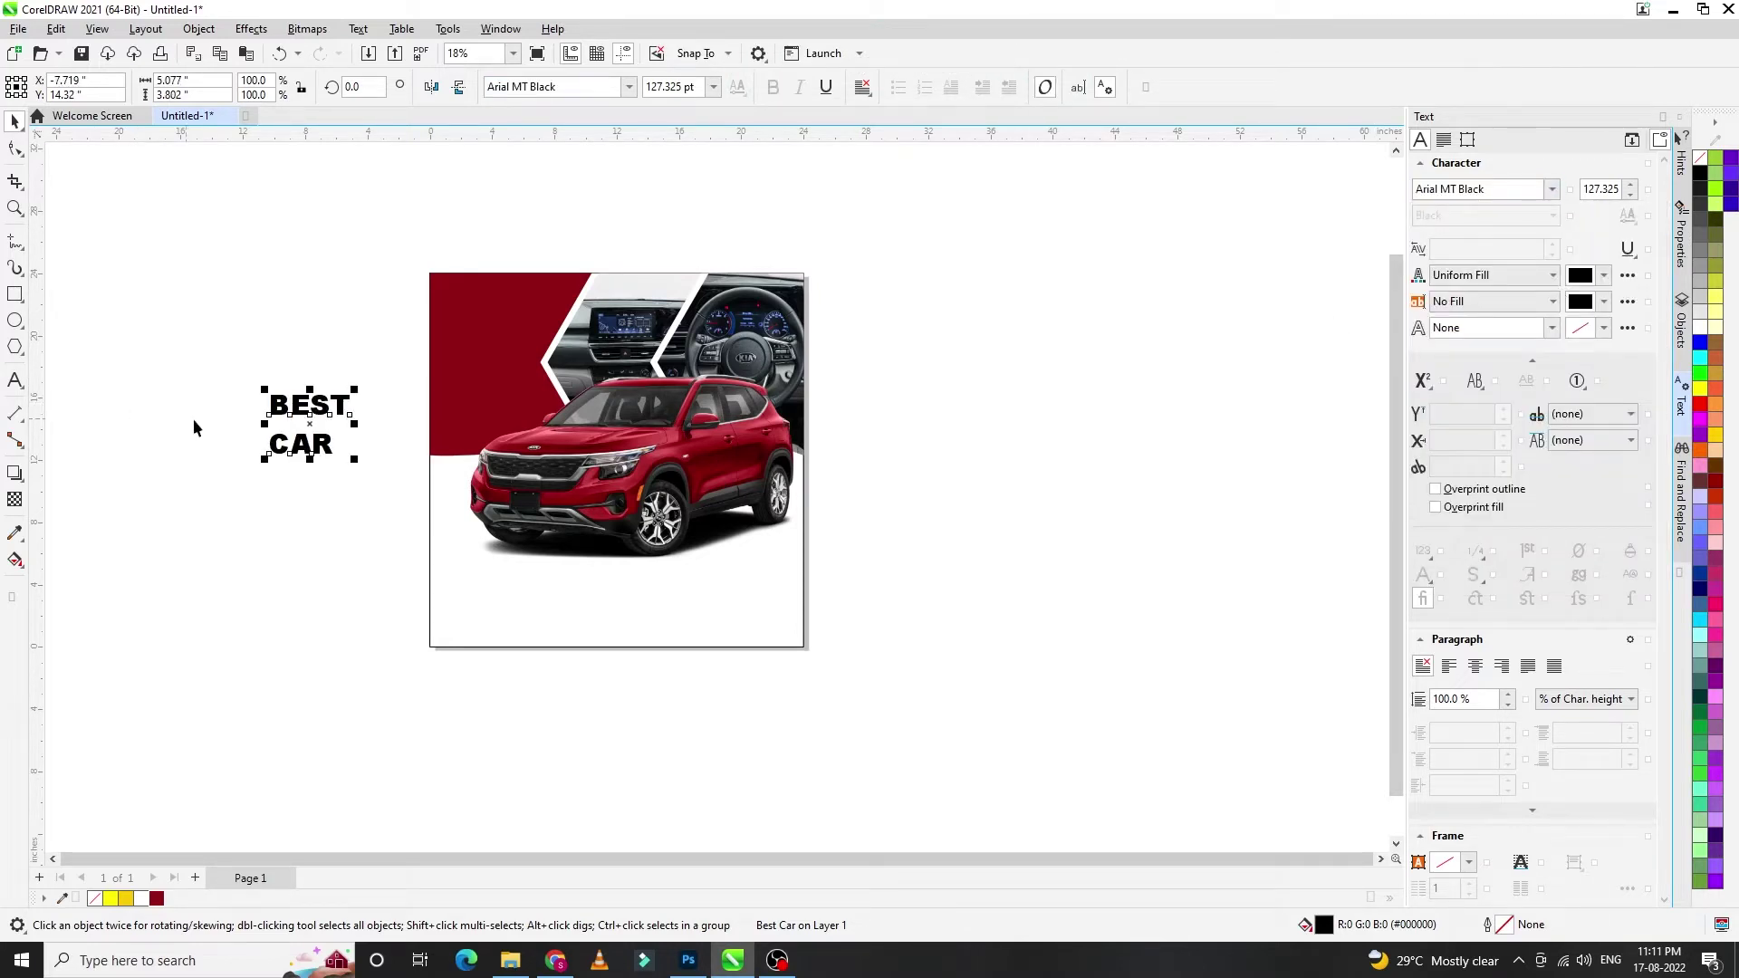
scroll(170, 415, "up", 1)
- Move BEST CAR to the red area's top-left, tighten its line spacing, and add SALES on a new line
left_click_drag(321, 412, 551, 275)
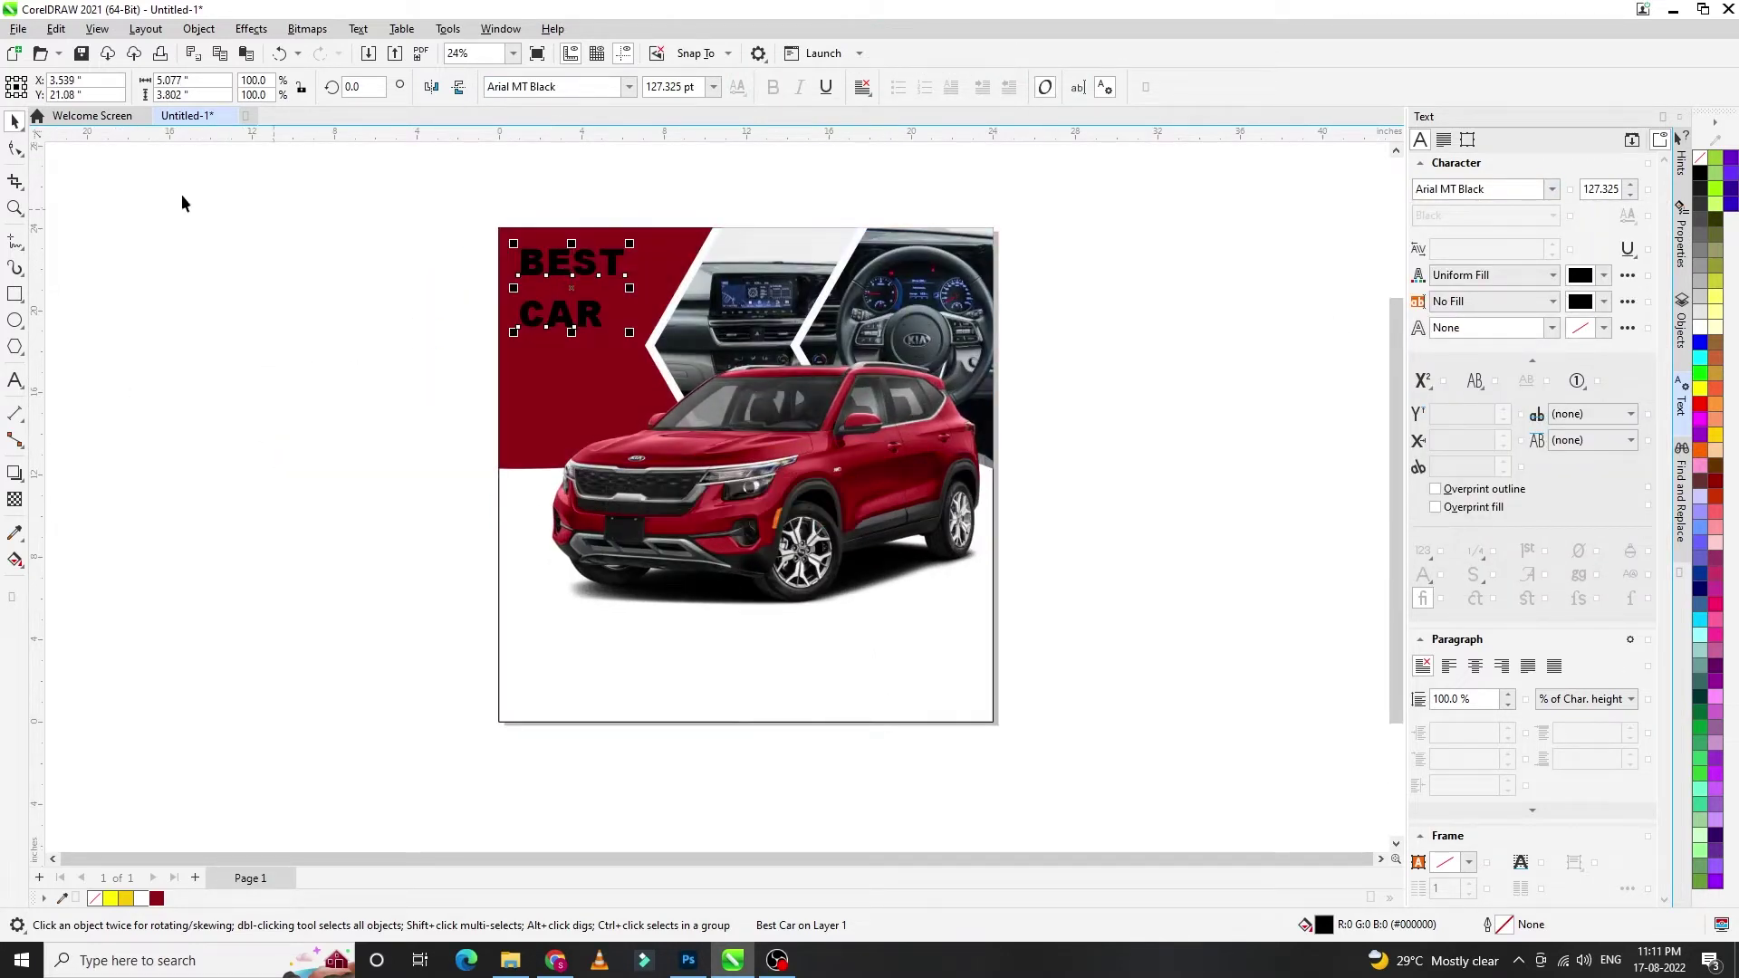
left_click(13, 150)
left_click_drag(510, 333, 509, 315)
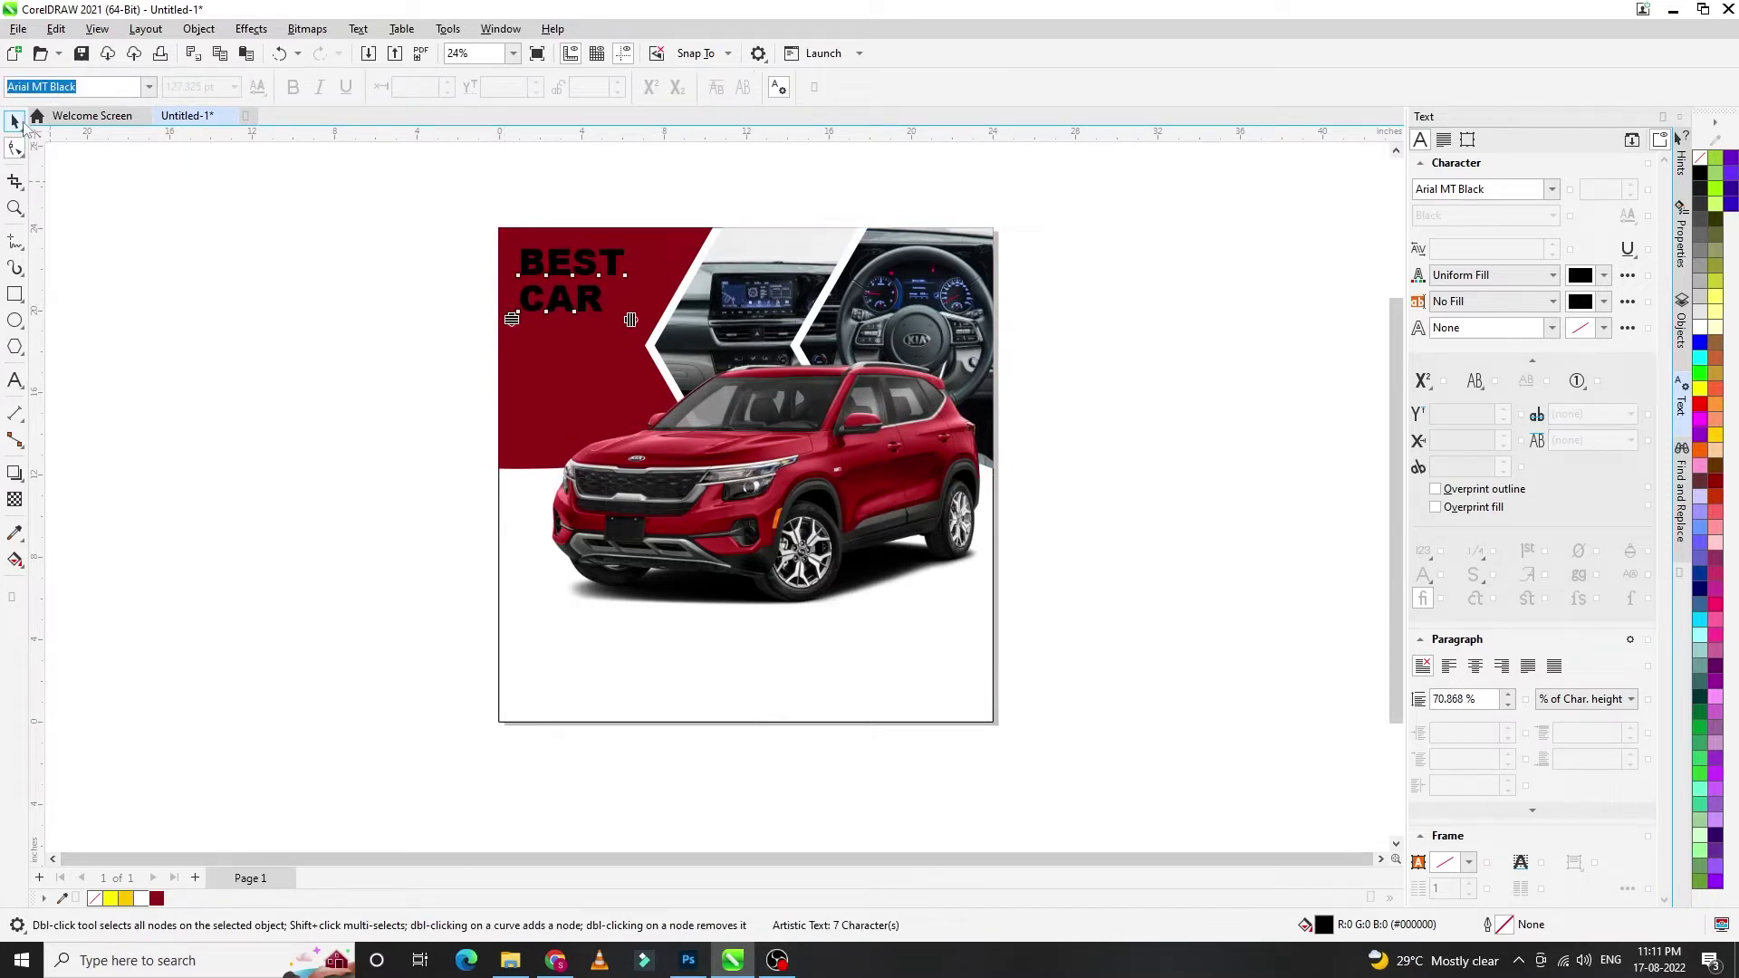
left_click(22, 123)
double_click(534, 308)
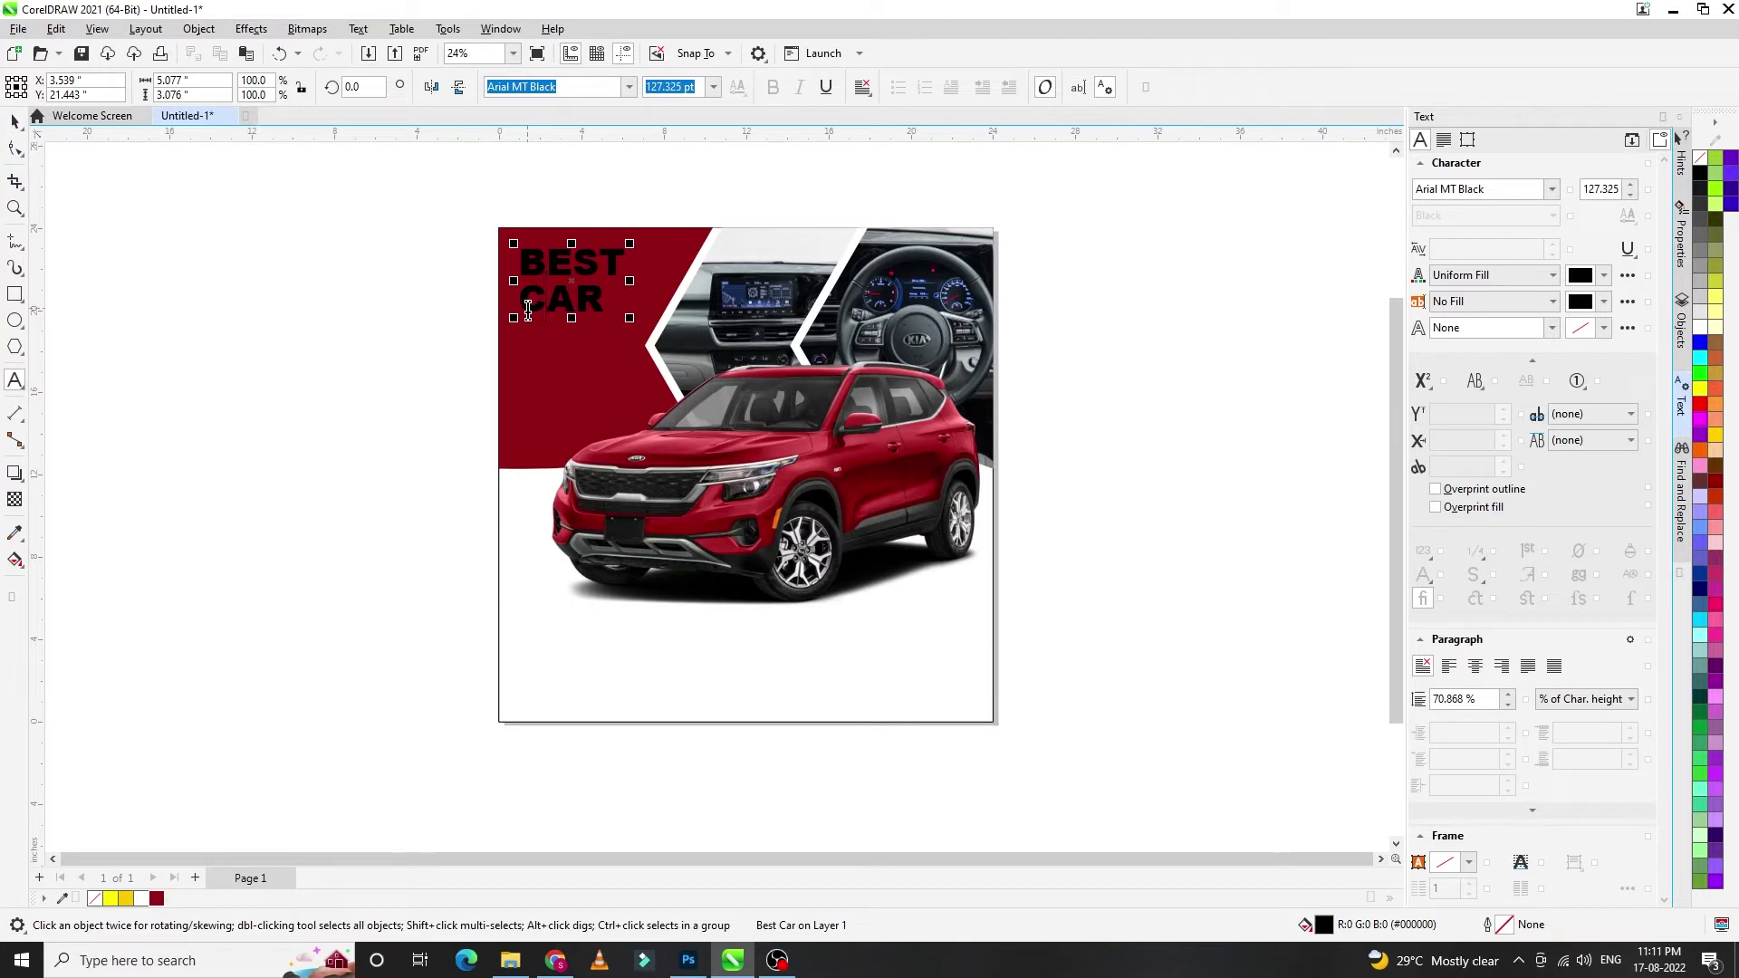
key("Return")
type("SALES")
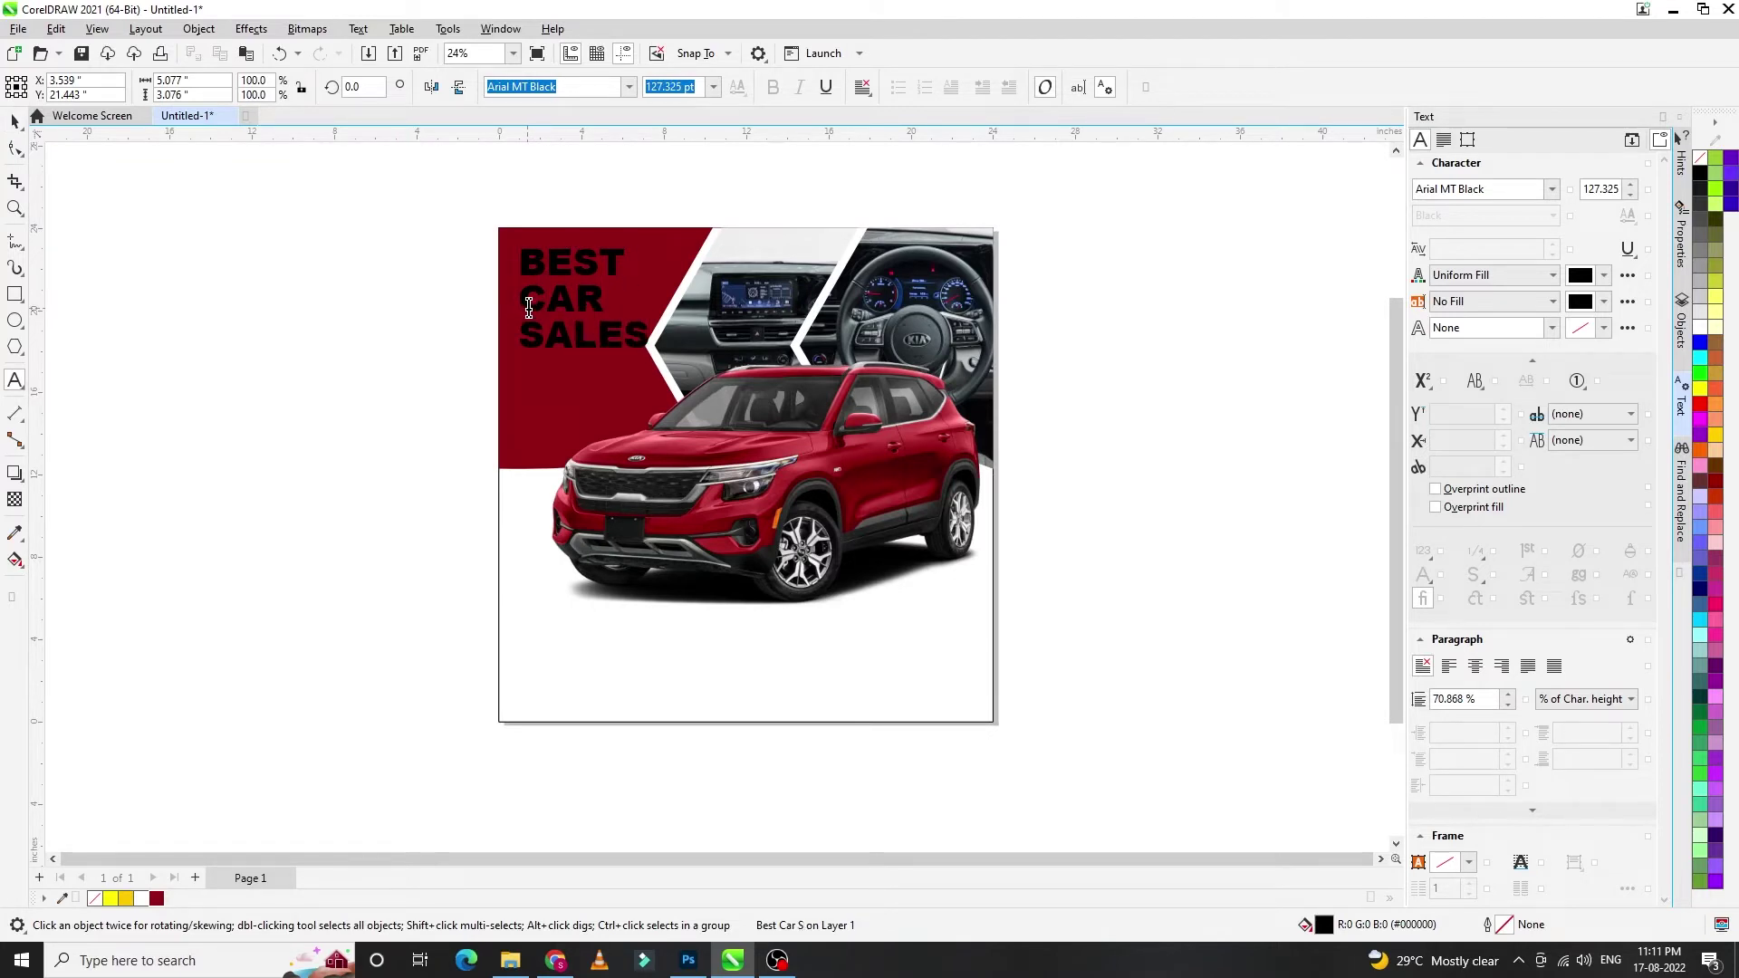
left_click(15, 117)
- Position the BEST CAR SALES heading on the red panel and make it white
scroll(556, 208, "up", 1)
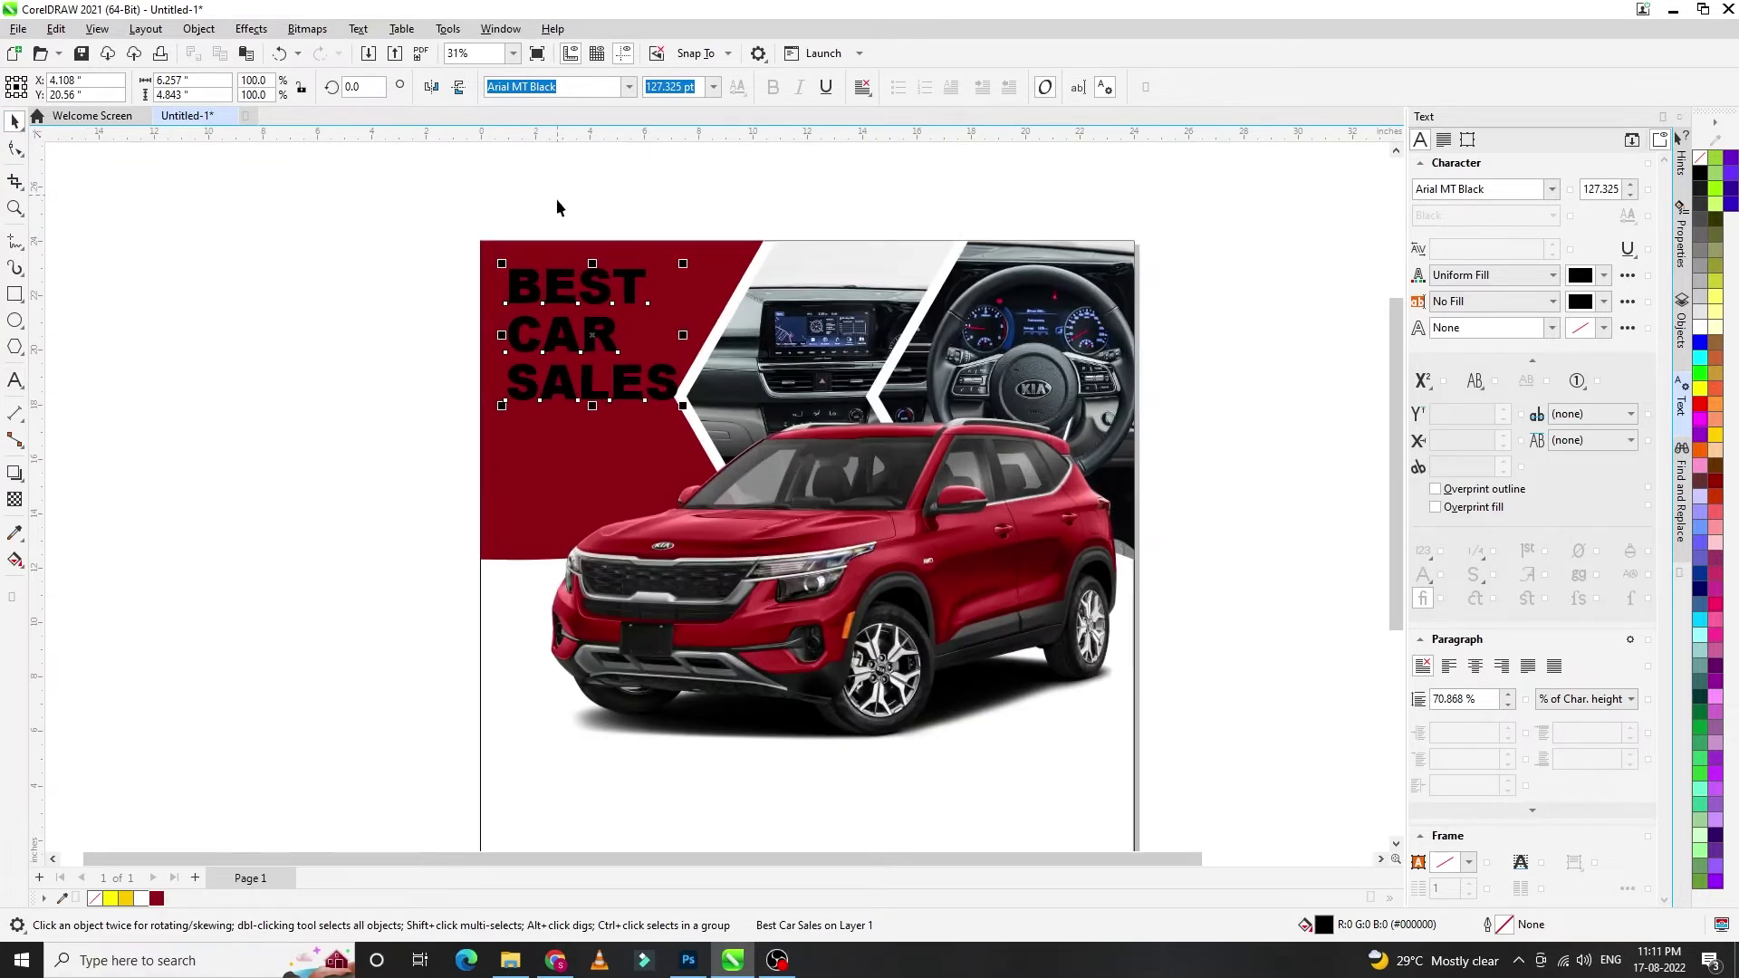
left_click_drag(597, 352, 596, 399)
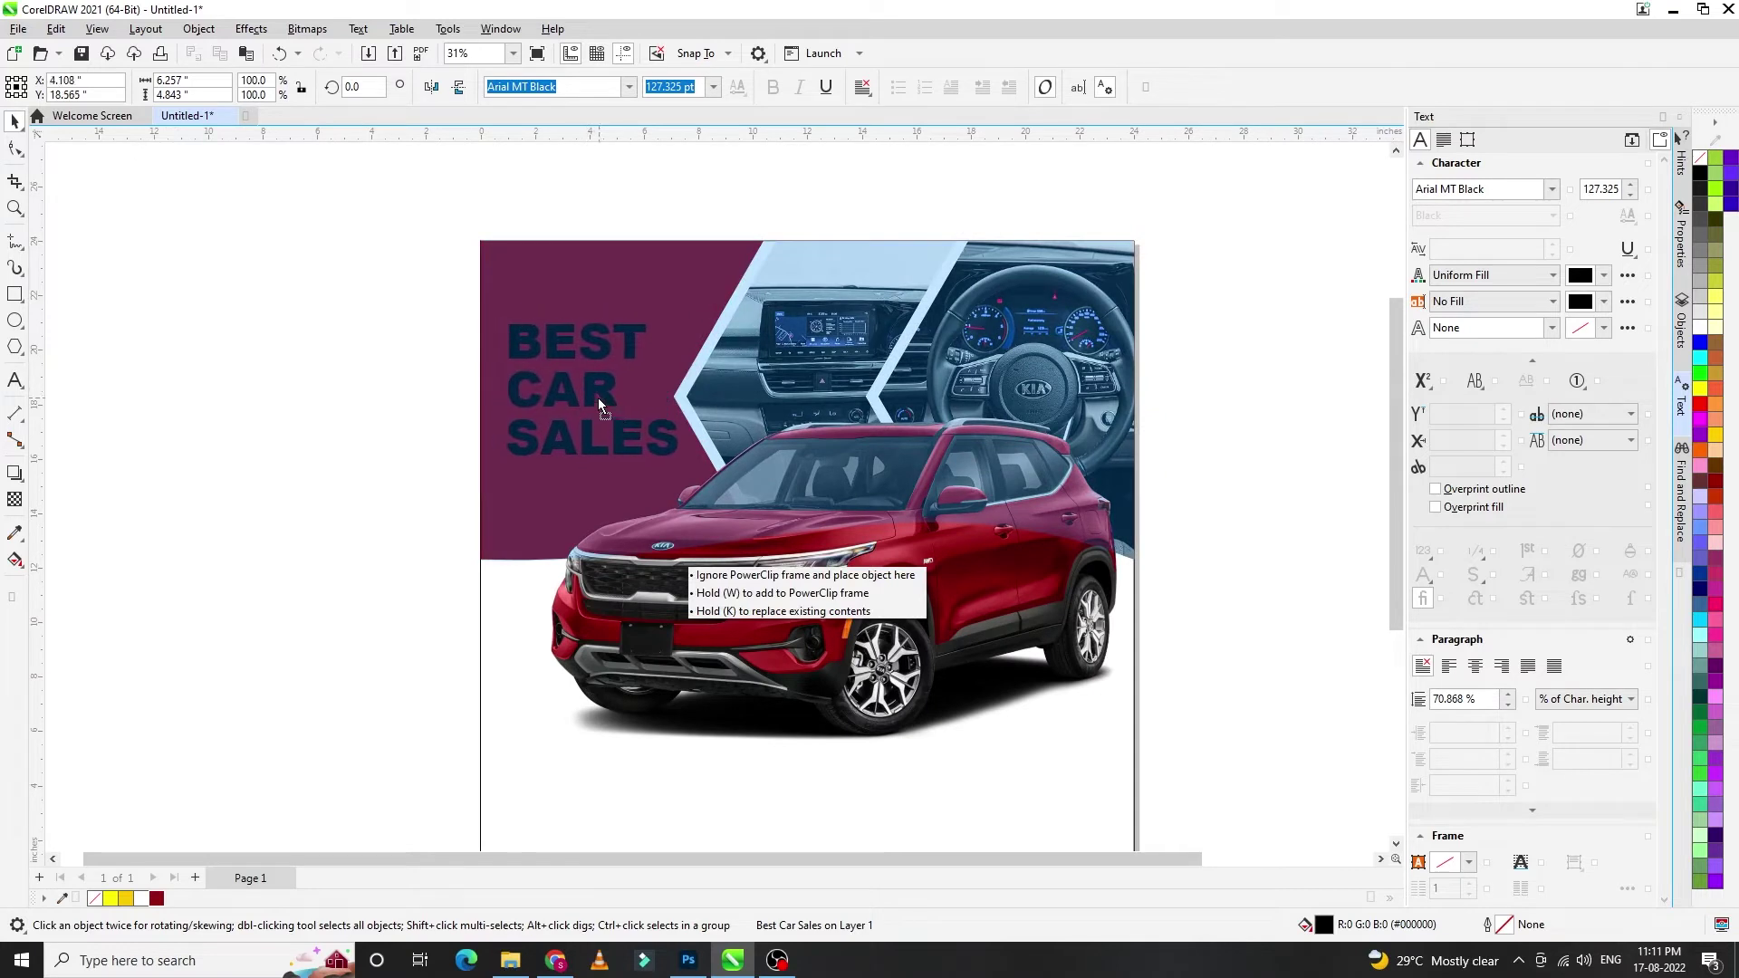
left_click_drag(596, 400, 591, 397)
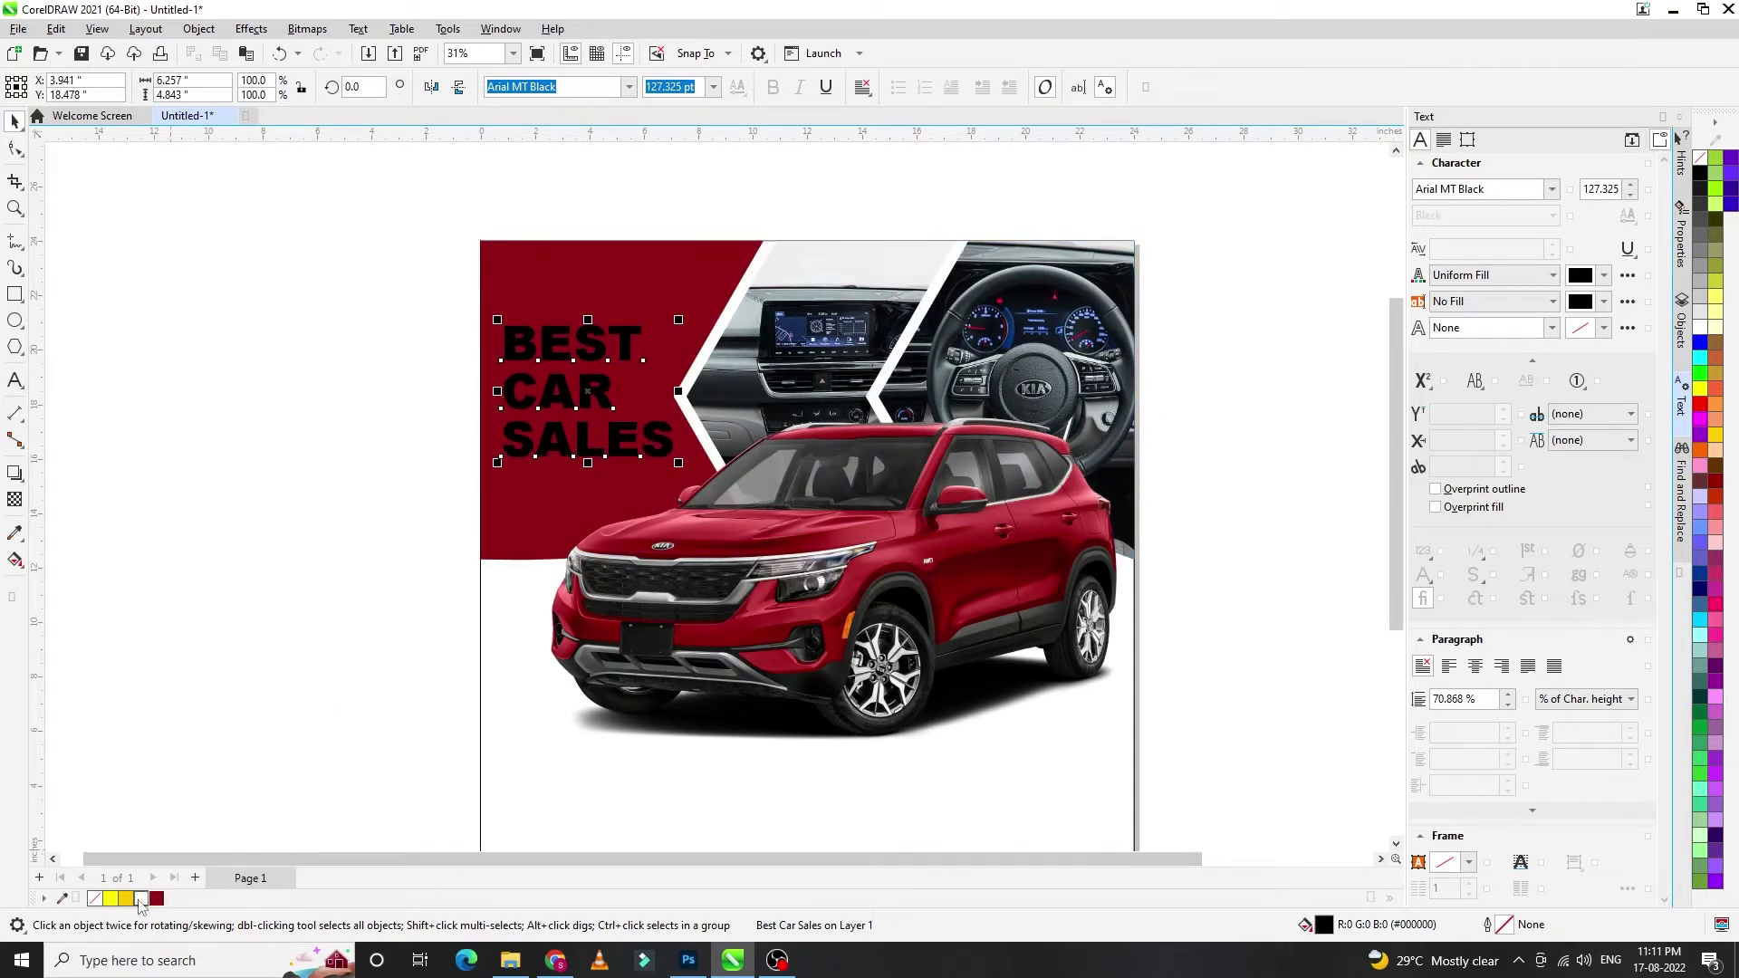
left_click(142, 897)
left_click(235, 641)
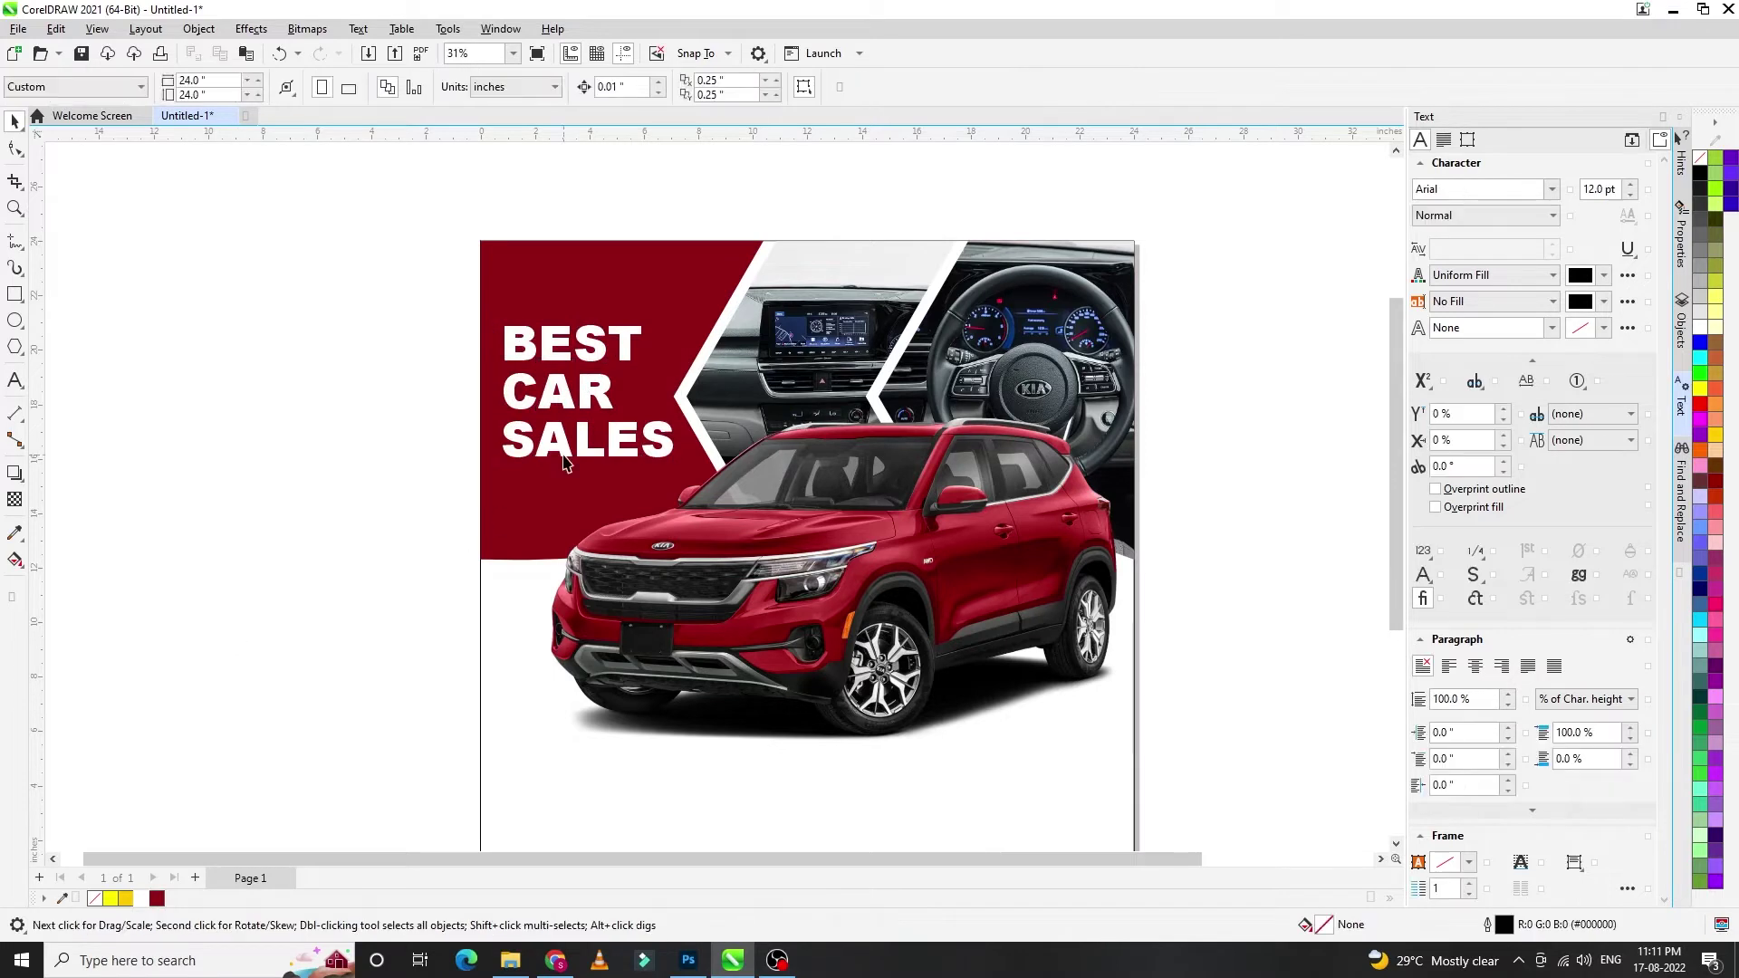
- Colour the words BEST CAR yellow and drop a copy of the heading at the page bottom
double_click(598, 399)
left_click_drag(598, 400, 504, 340)
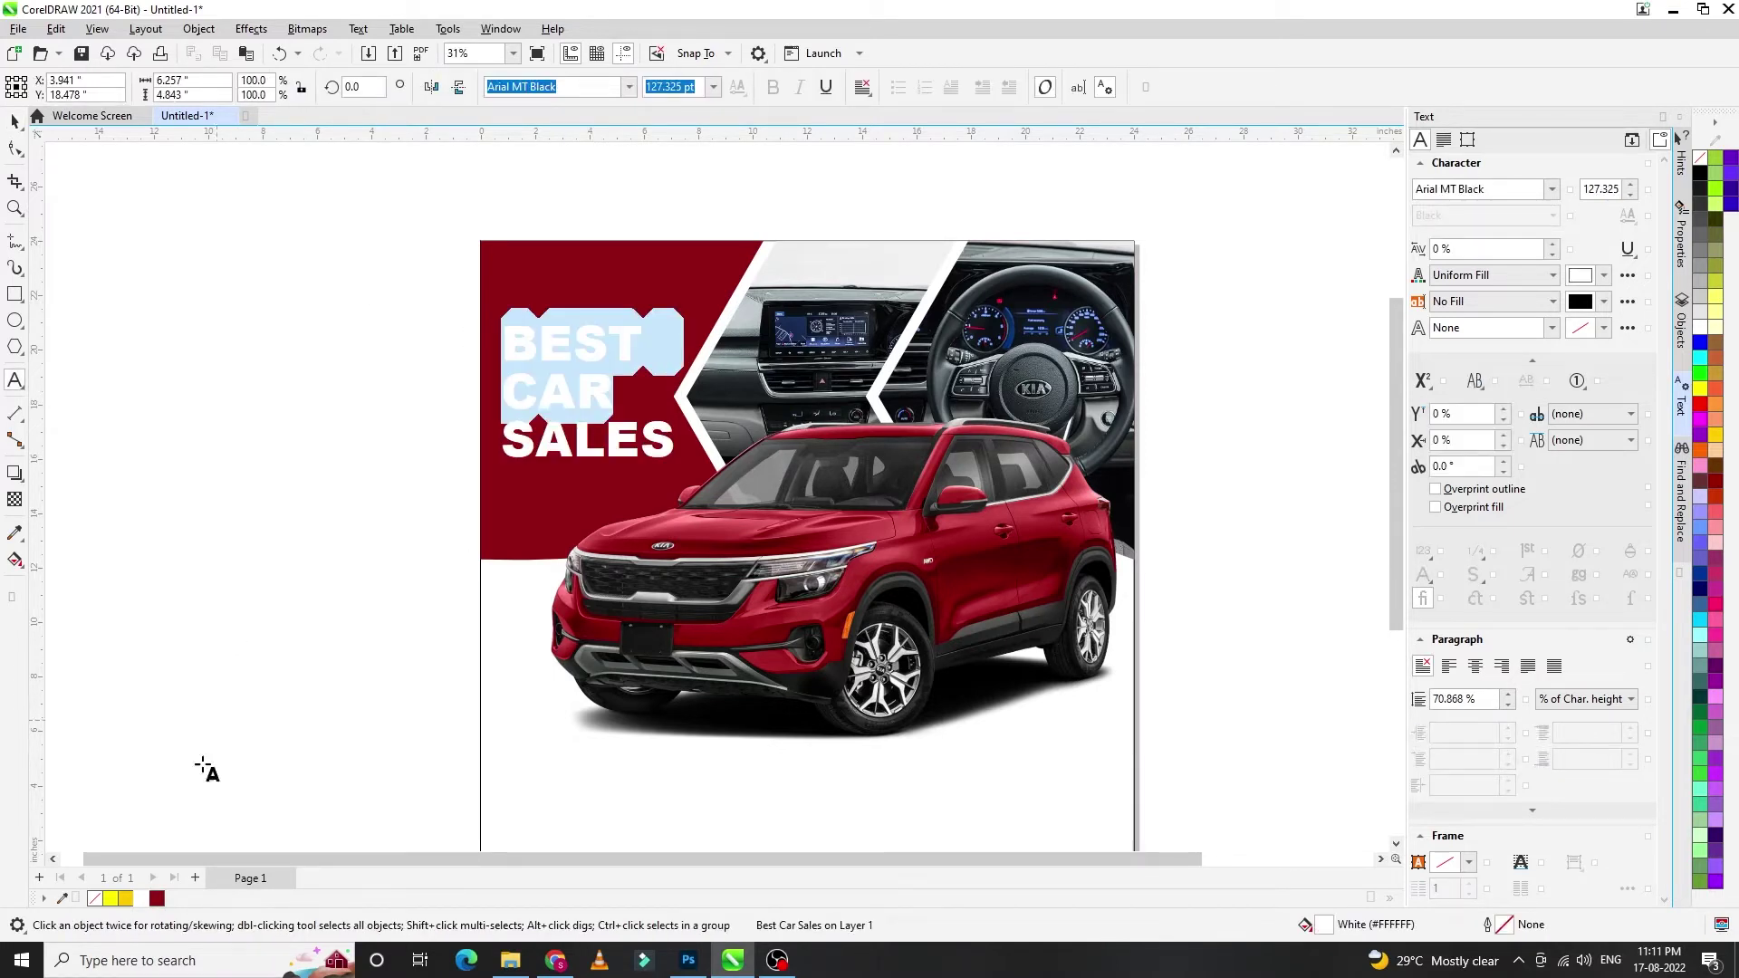
left_click(126, 897)
left_click(324, 384)
scroll(325, 384, "down", 2)
scroll(468, 462, "up", 1)
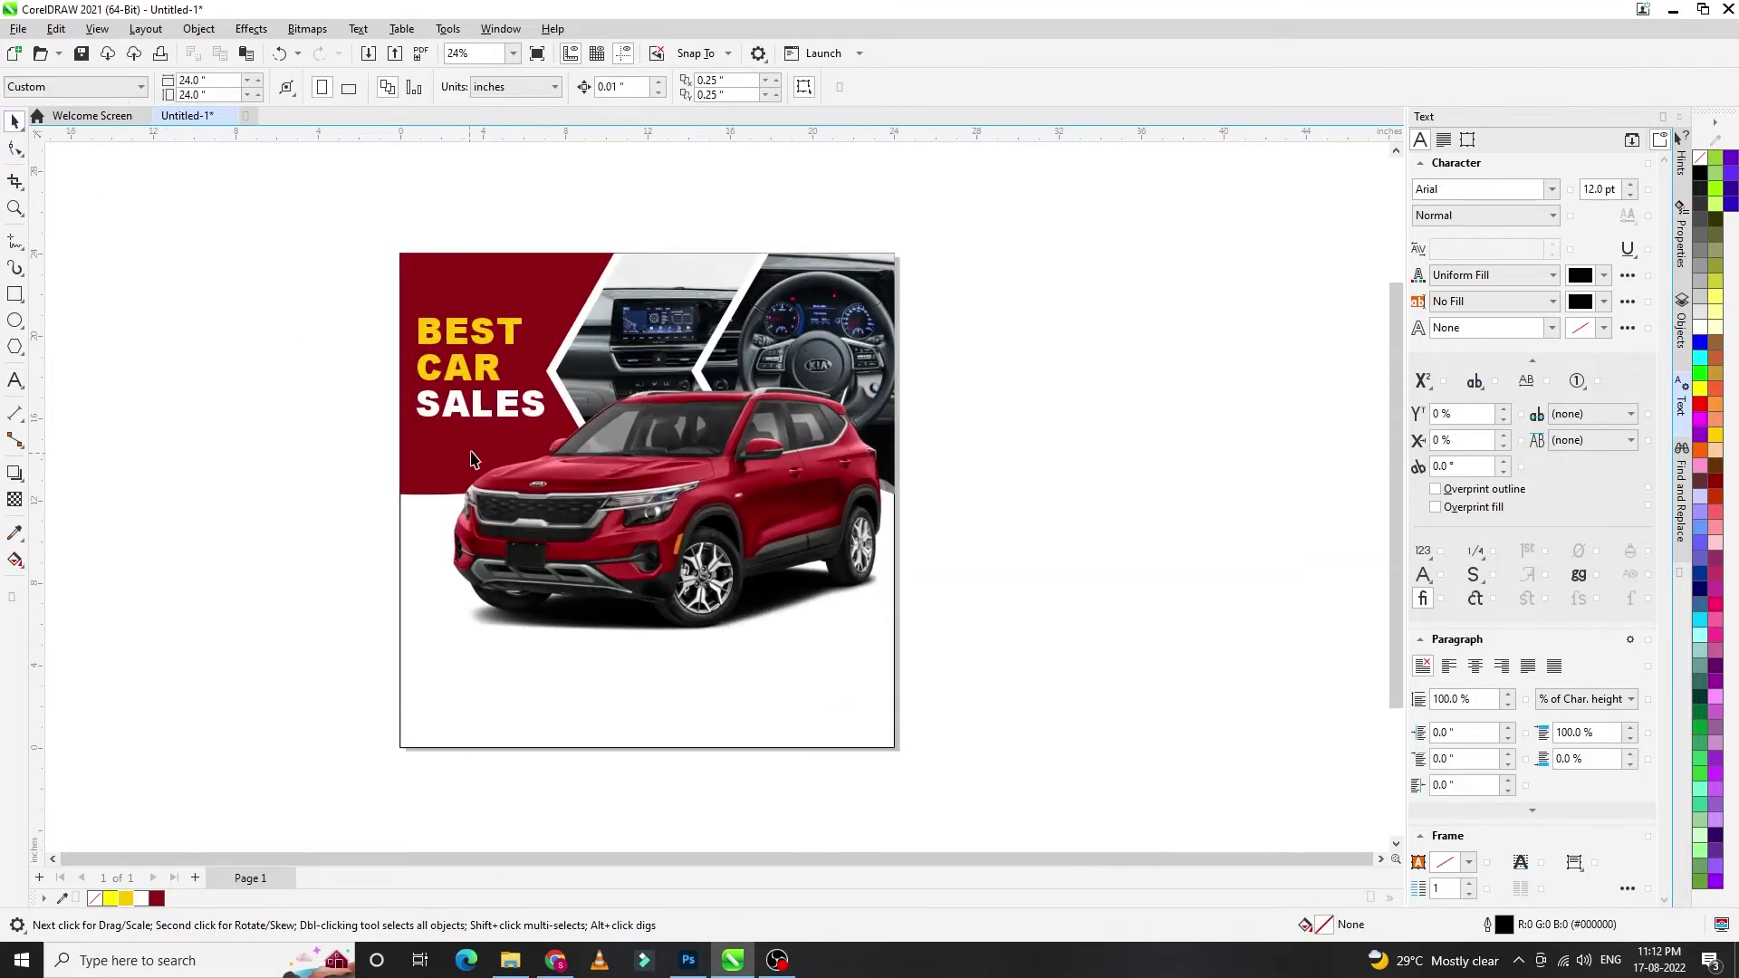
left_click_drag(485, 416, 506, 759)
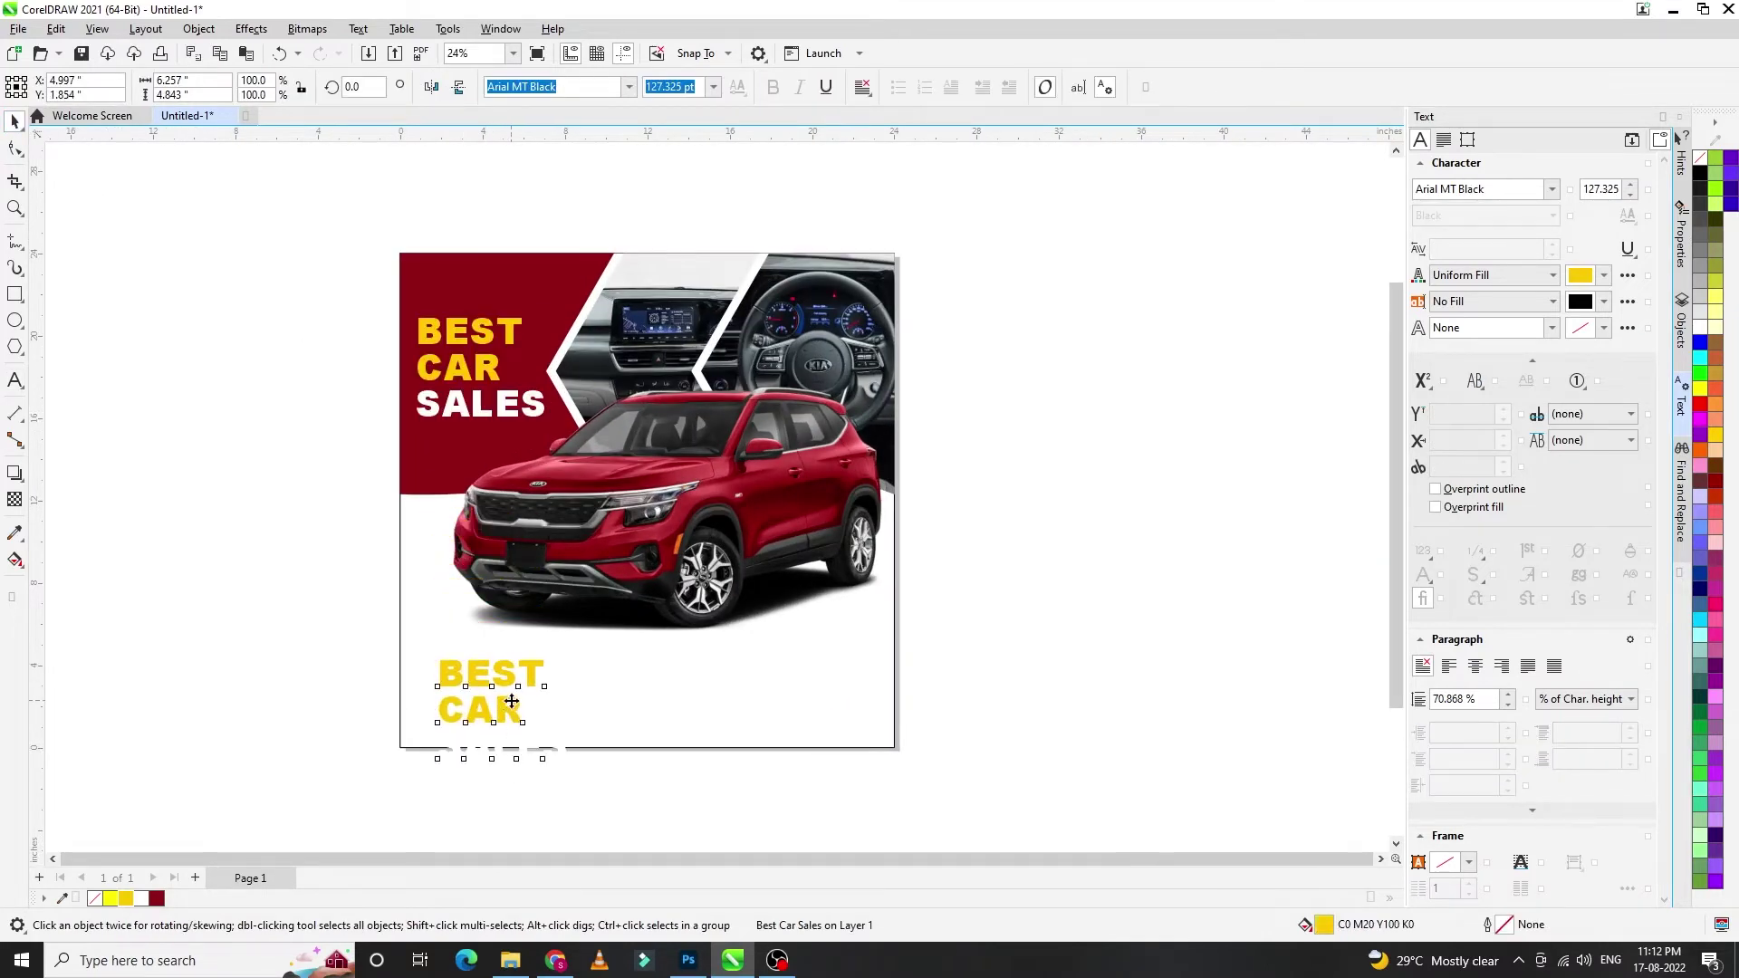
double_click(511, 702)
type("www.")
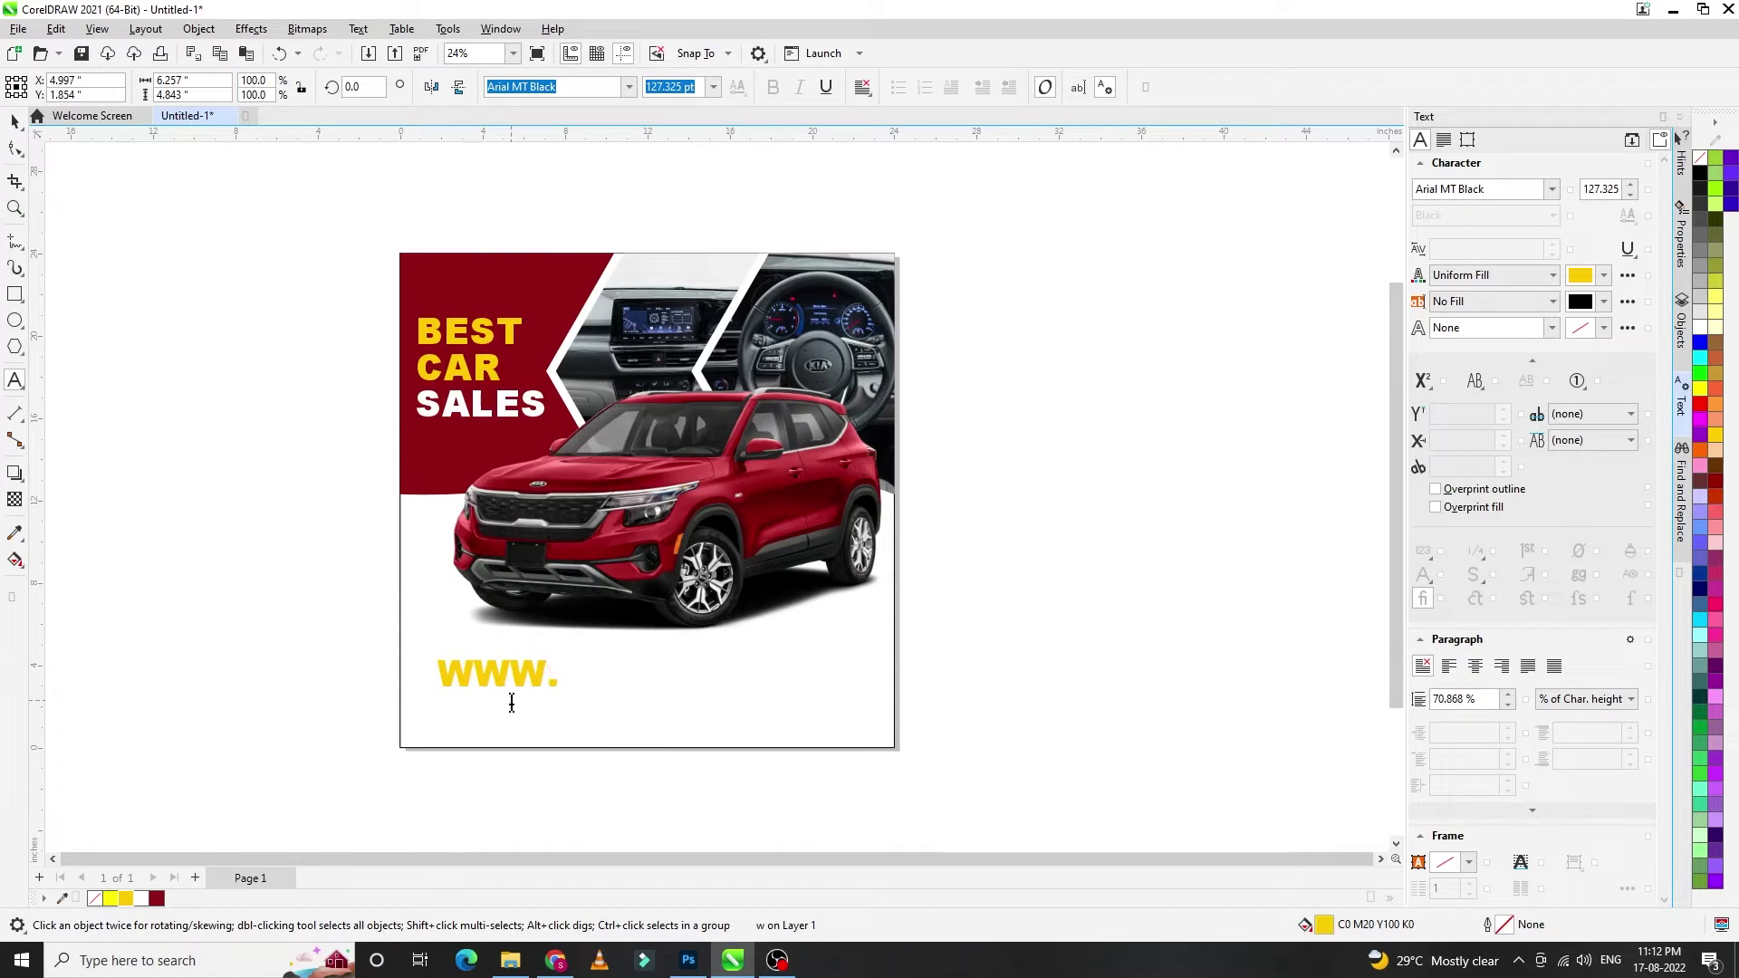
type("WEBADDRESS.COM")
key("Escape")
left_click(13, 119)
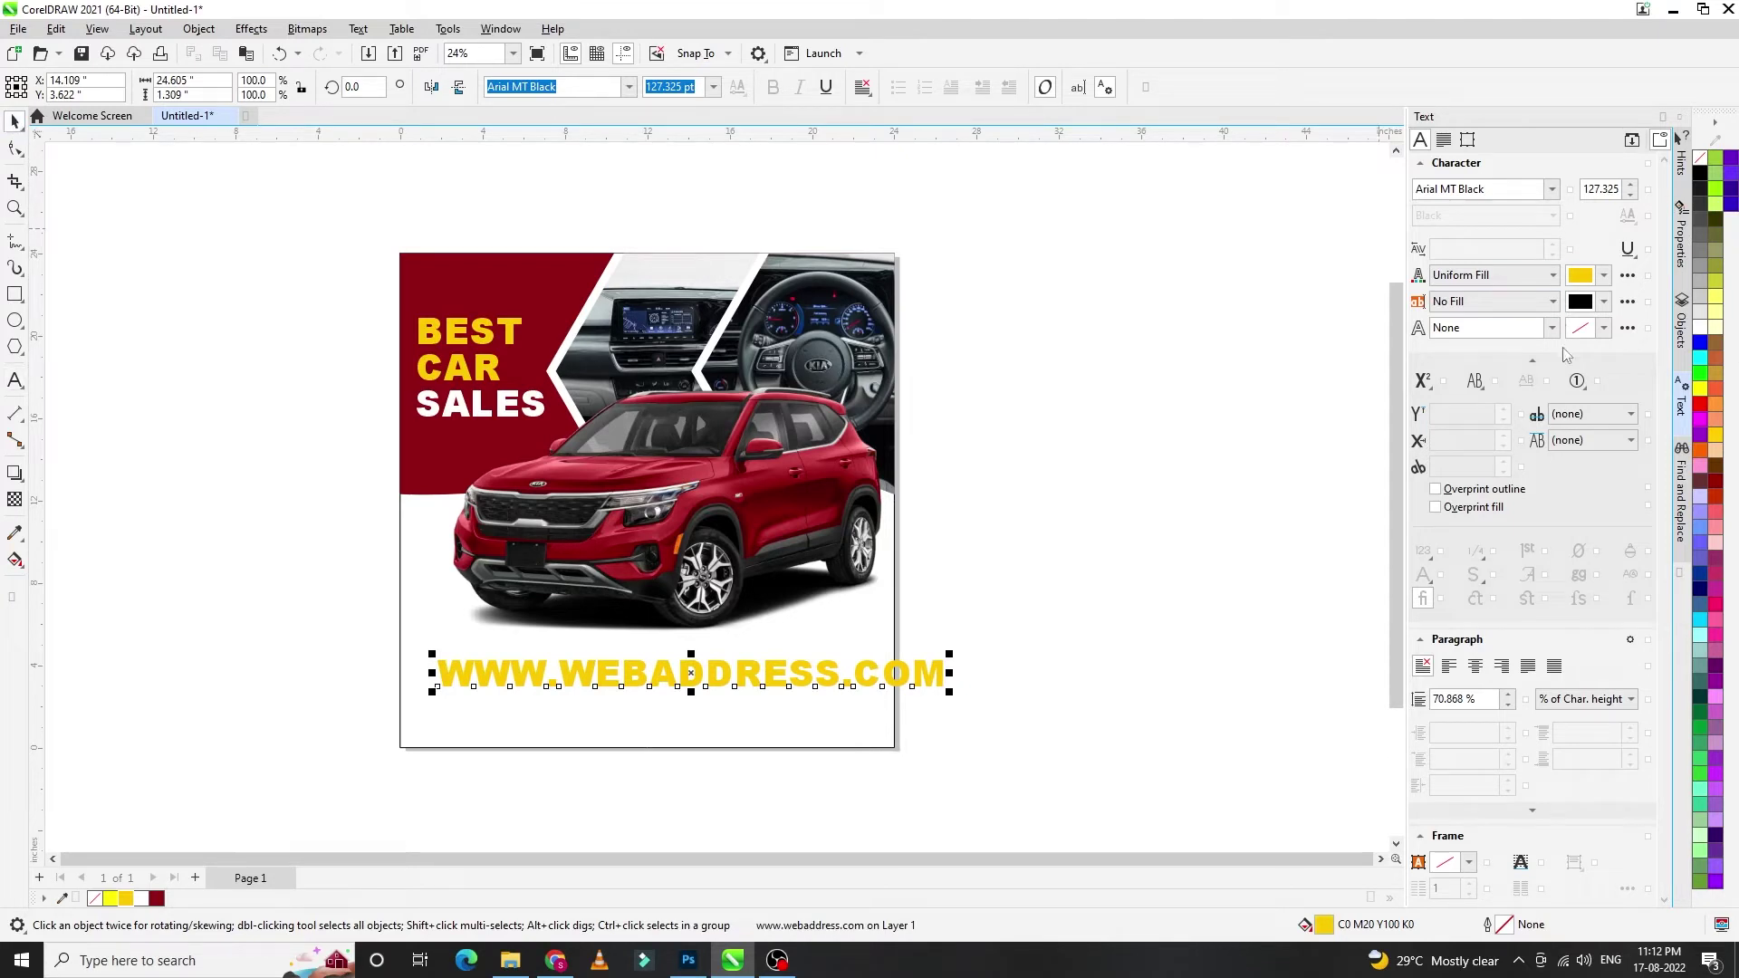
left_click(1476, 380)
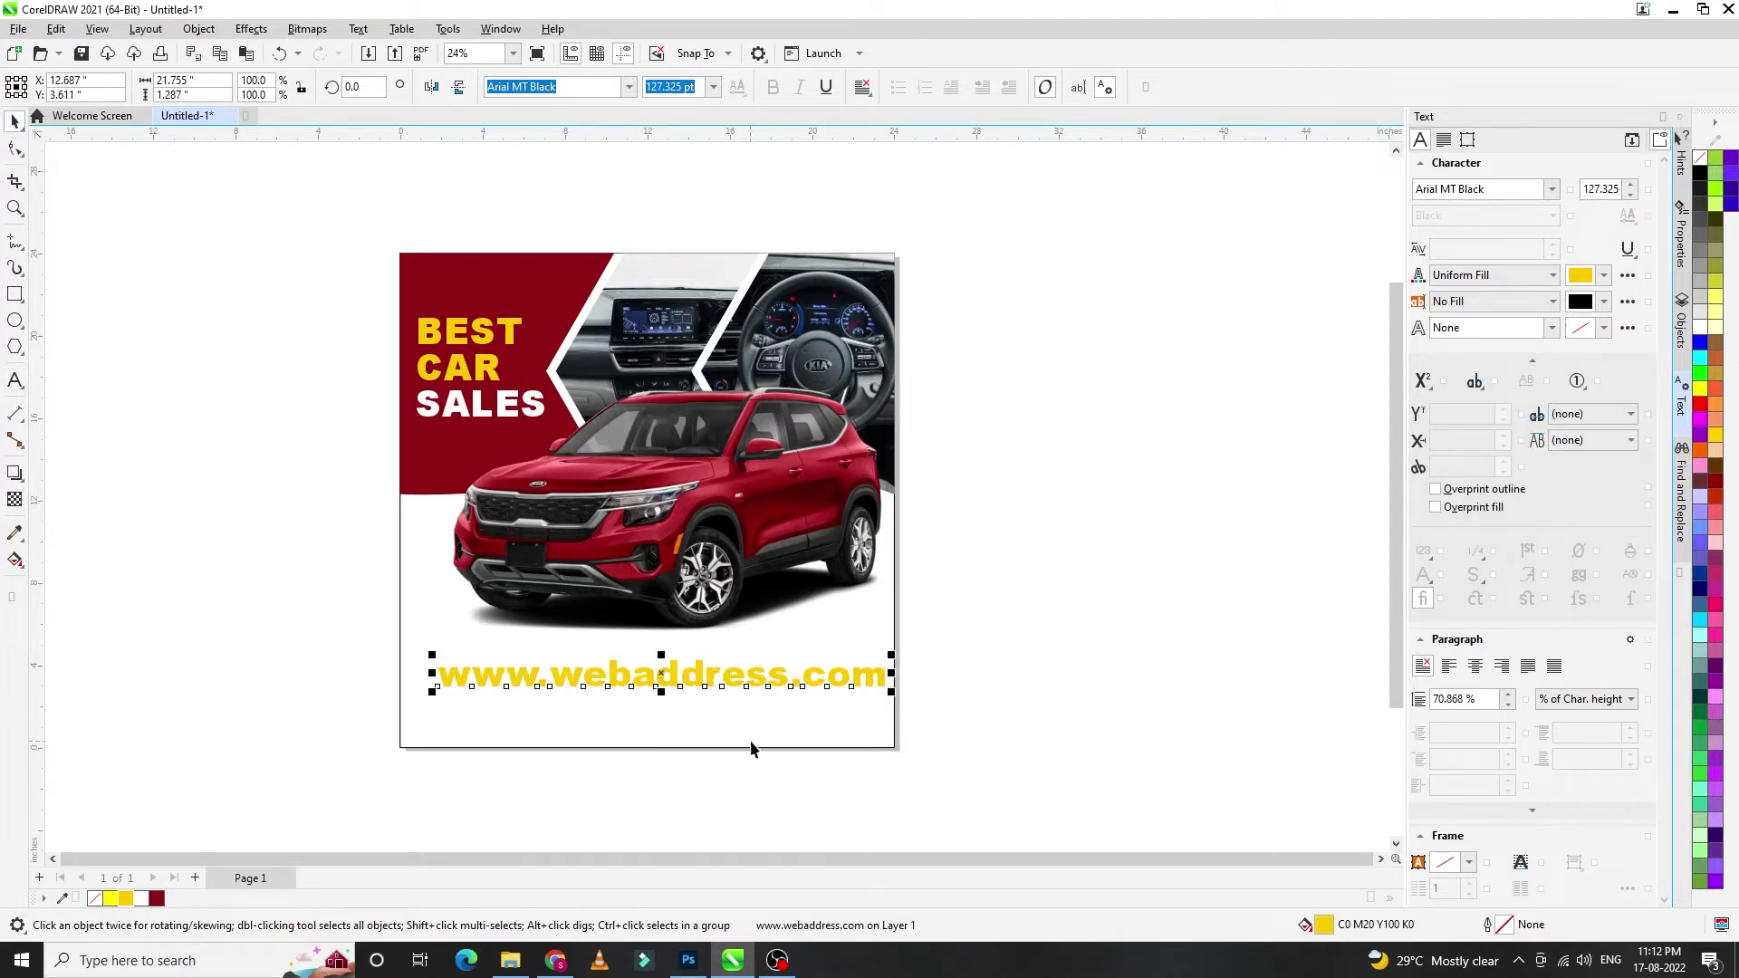
scroll(761, 734, "up", 1)
mouse_move(899, 650)
left_mouse_down()
mouse_move(560, 680)
mouse_move(518, 716)
left_mouse_up()
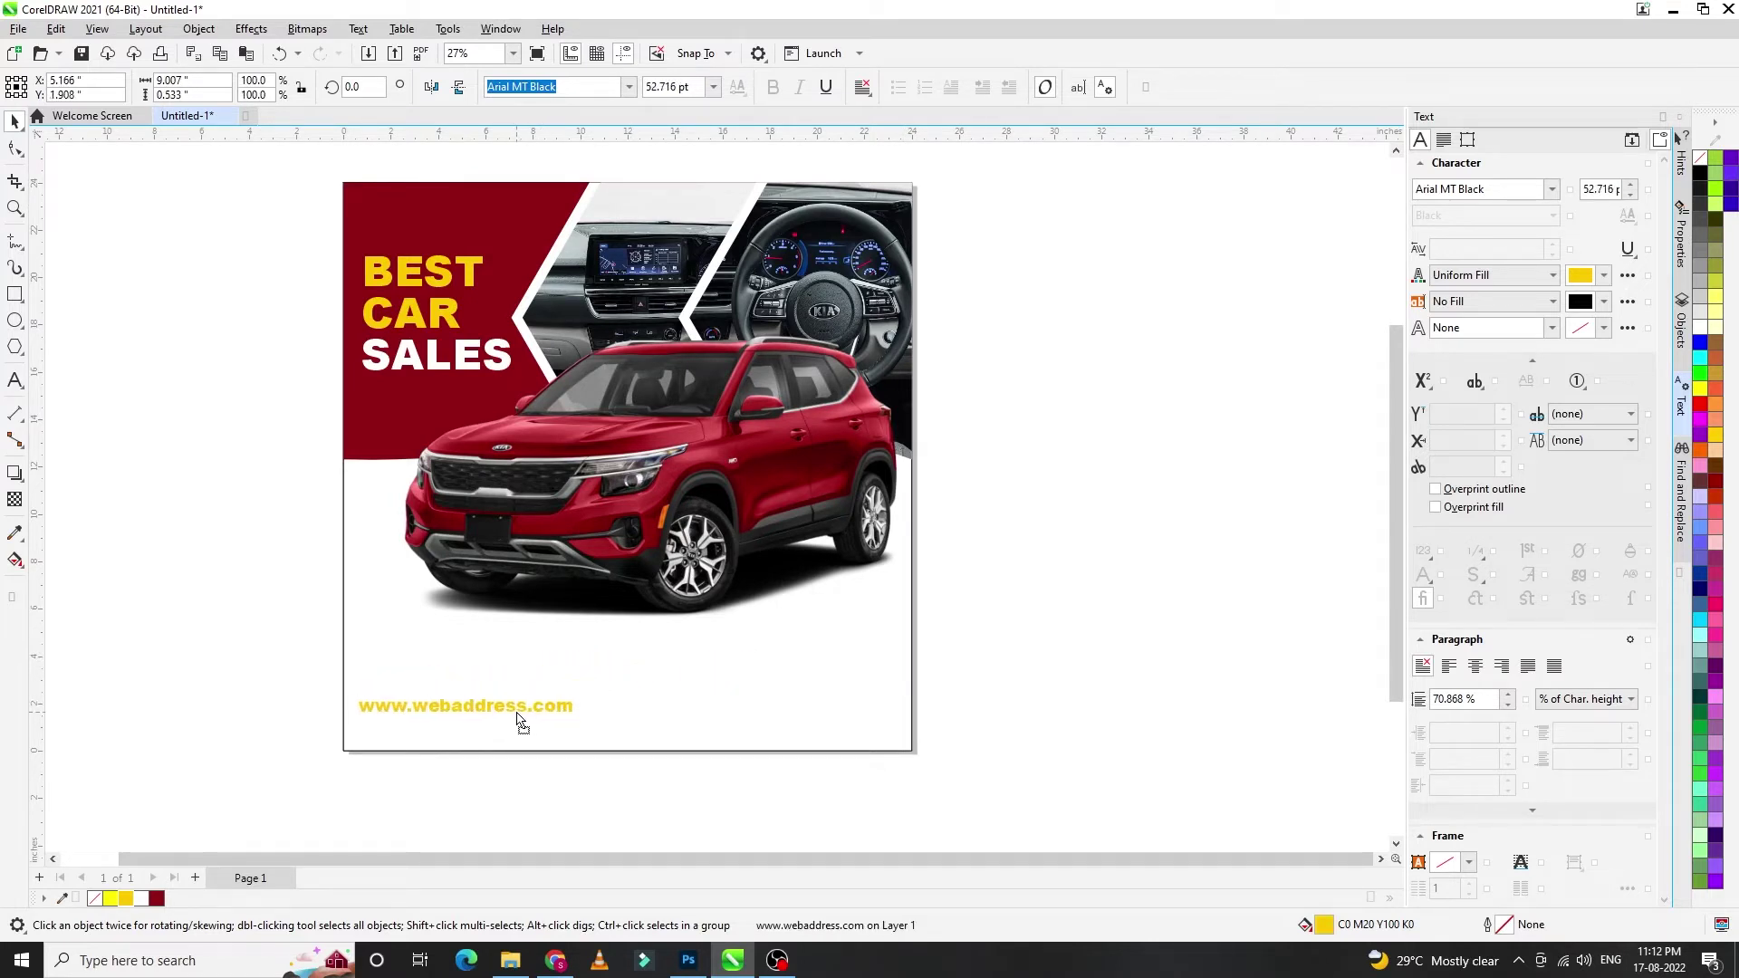
left_click_drag(518, 715, 505, 691)
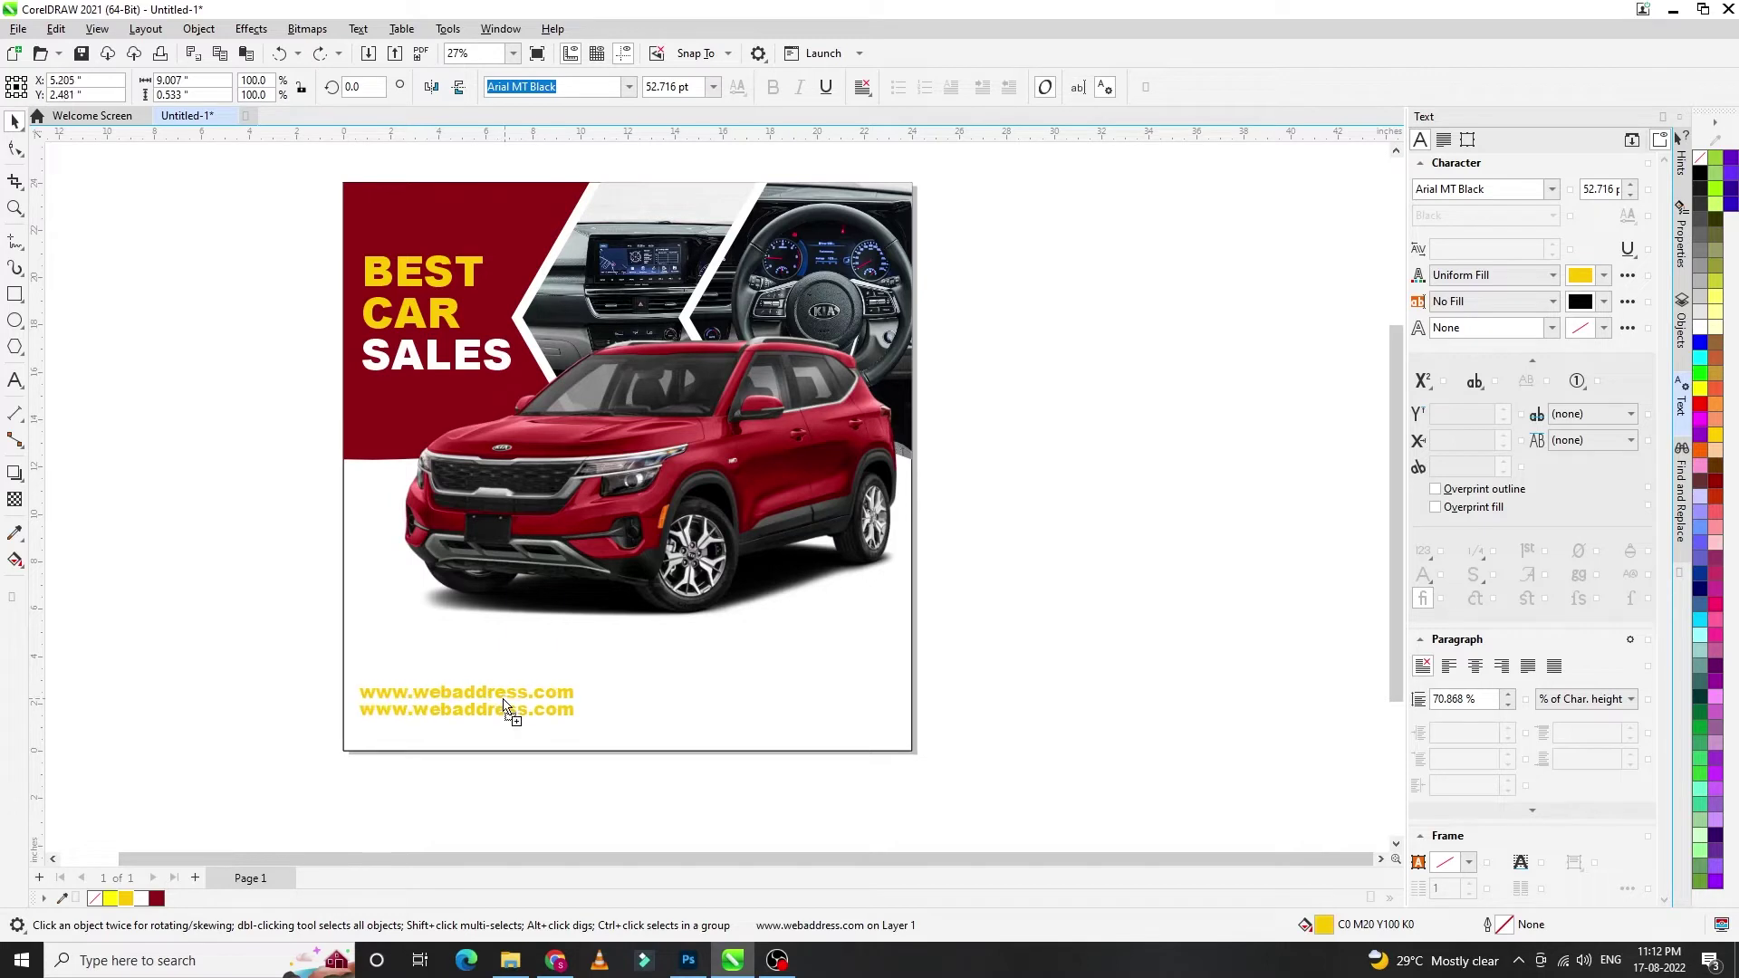
key("F8")
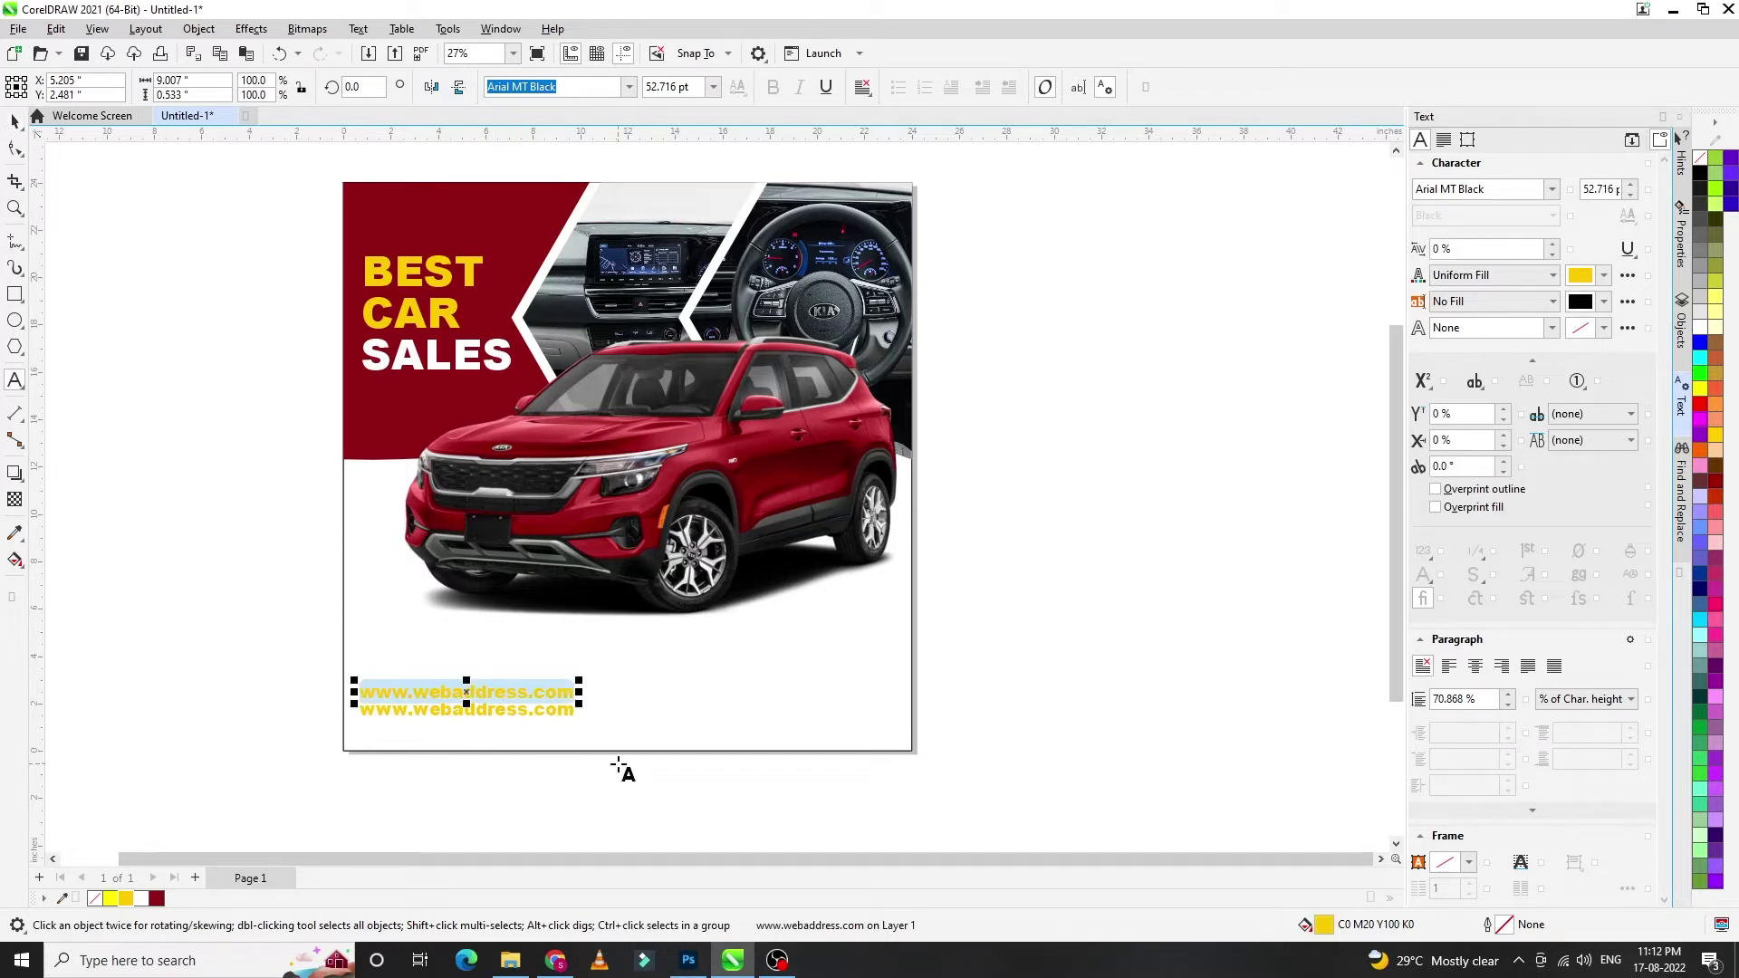
type("Call 00000000000")
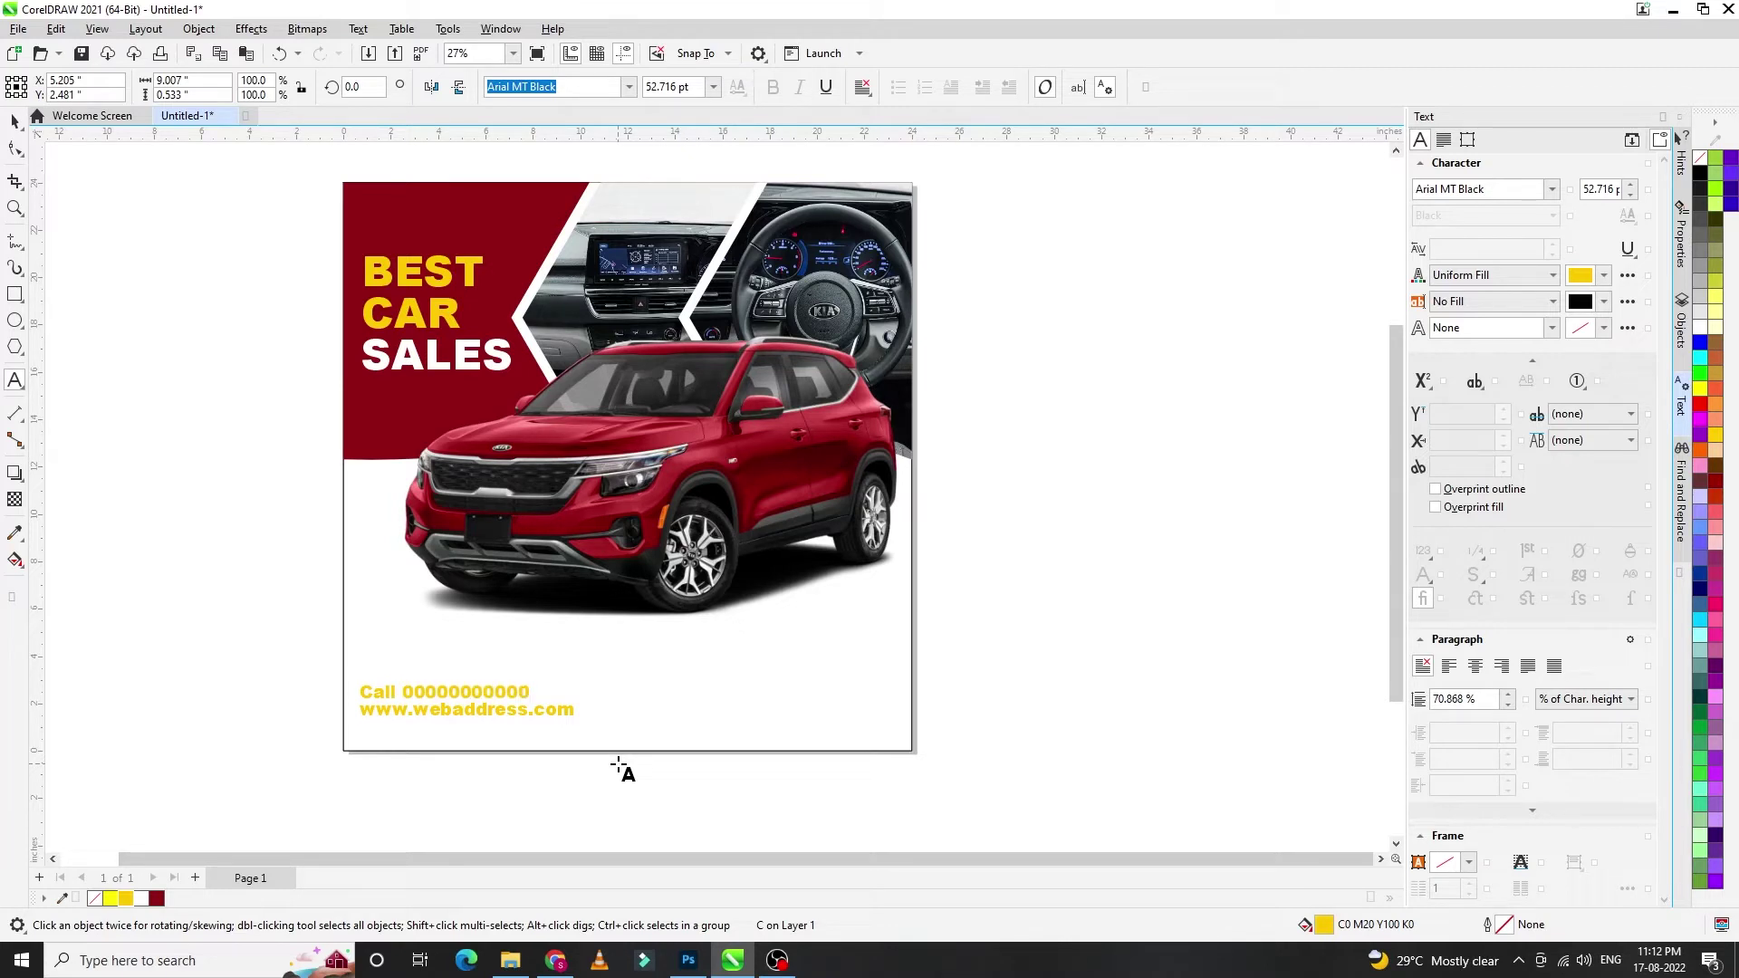
key("BackSpace")
key("BackSpace")
key("Escape")
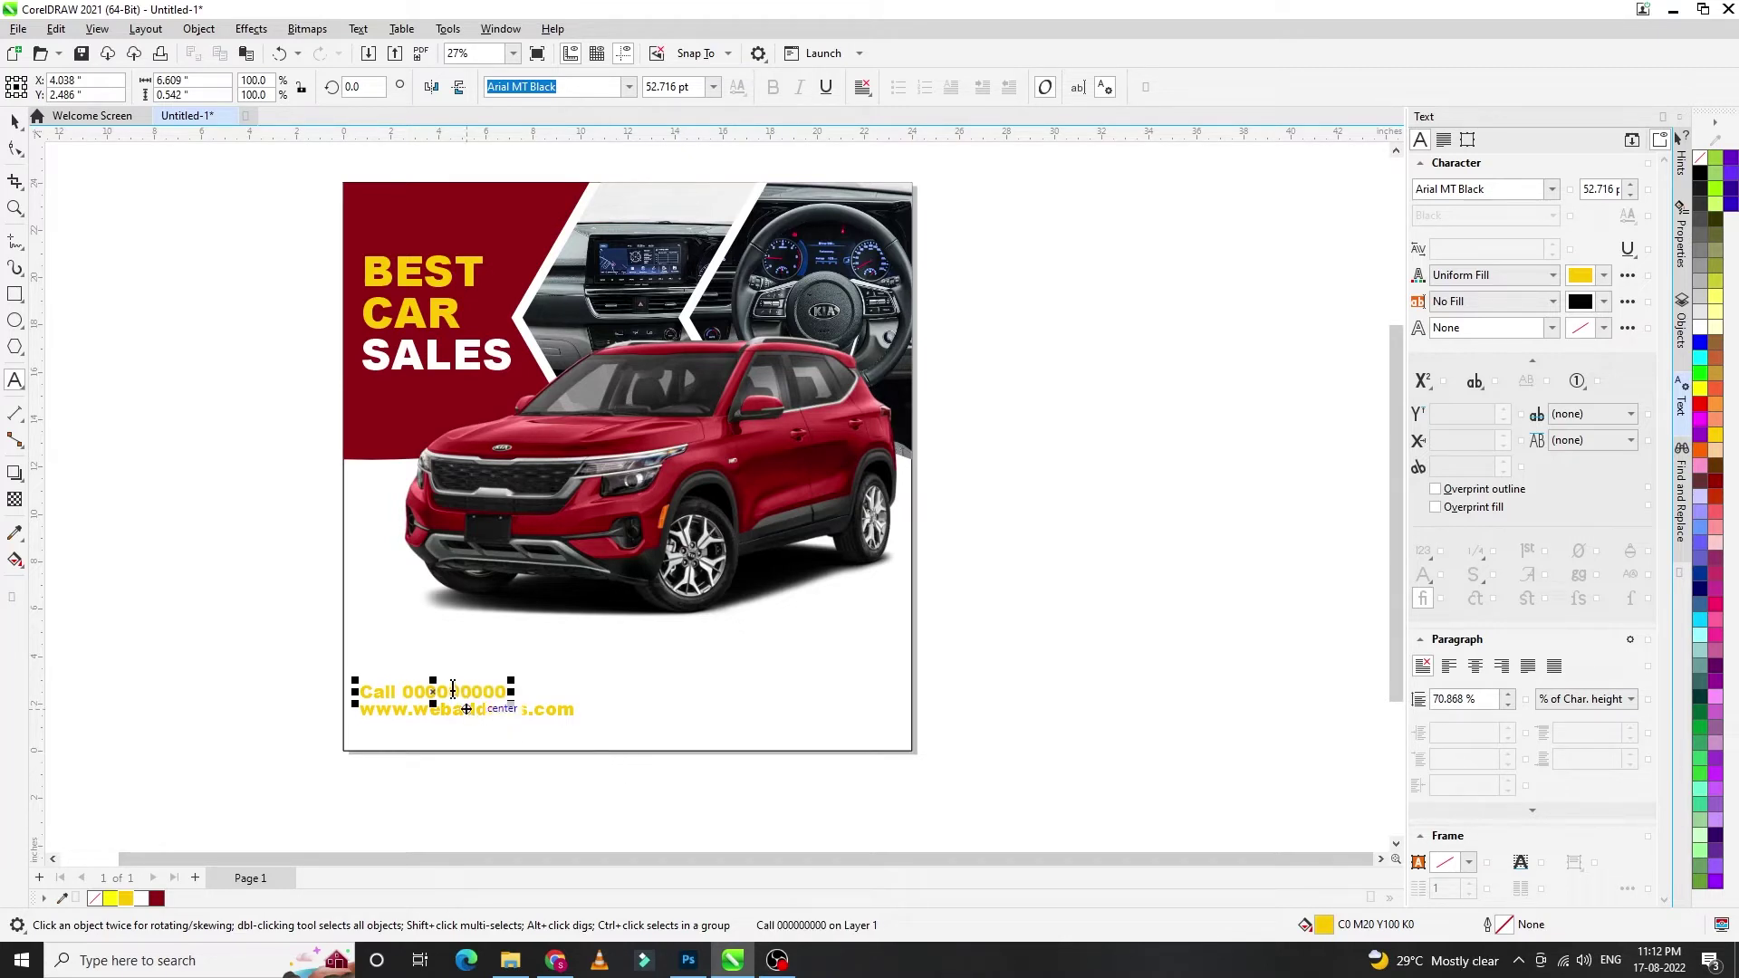
type("-")
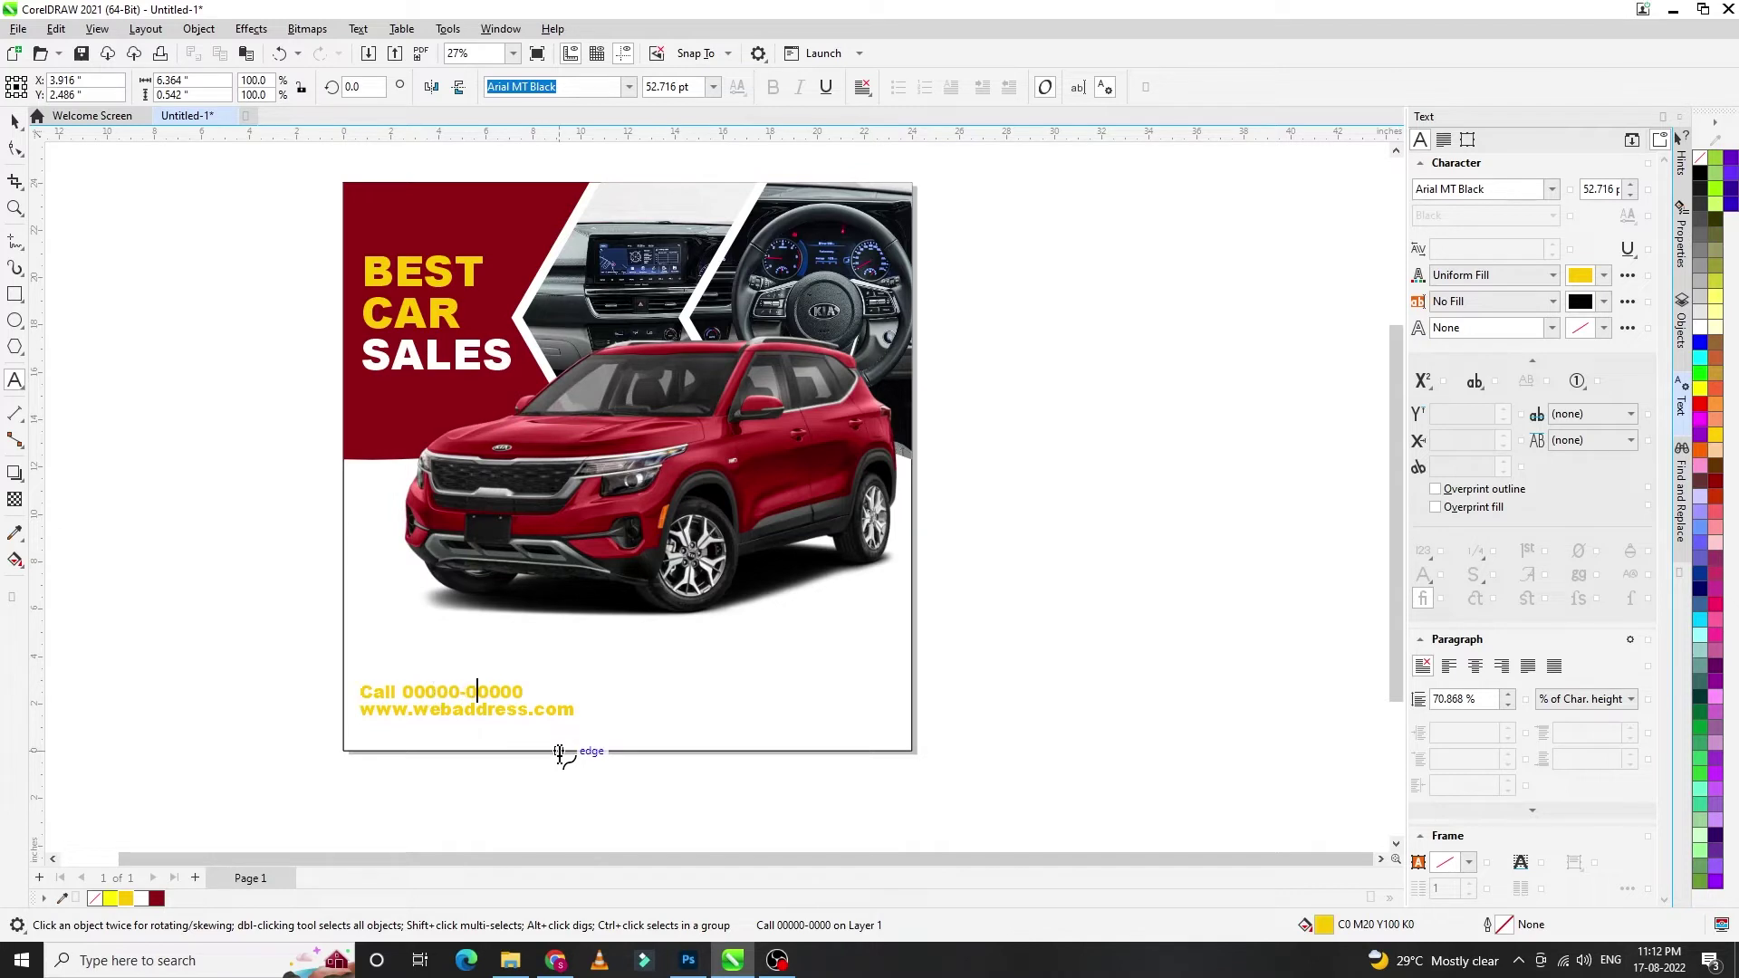
key("ctrl+space")
left_click(157, 899)
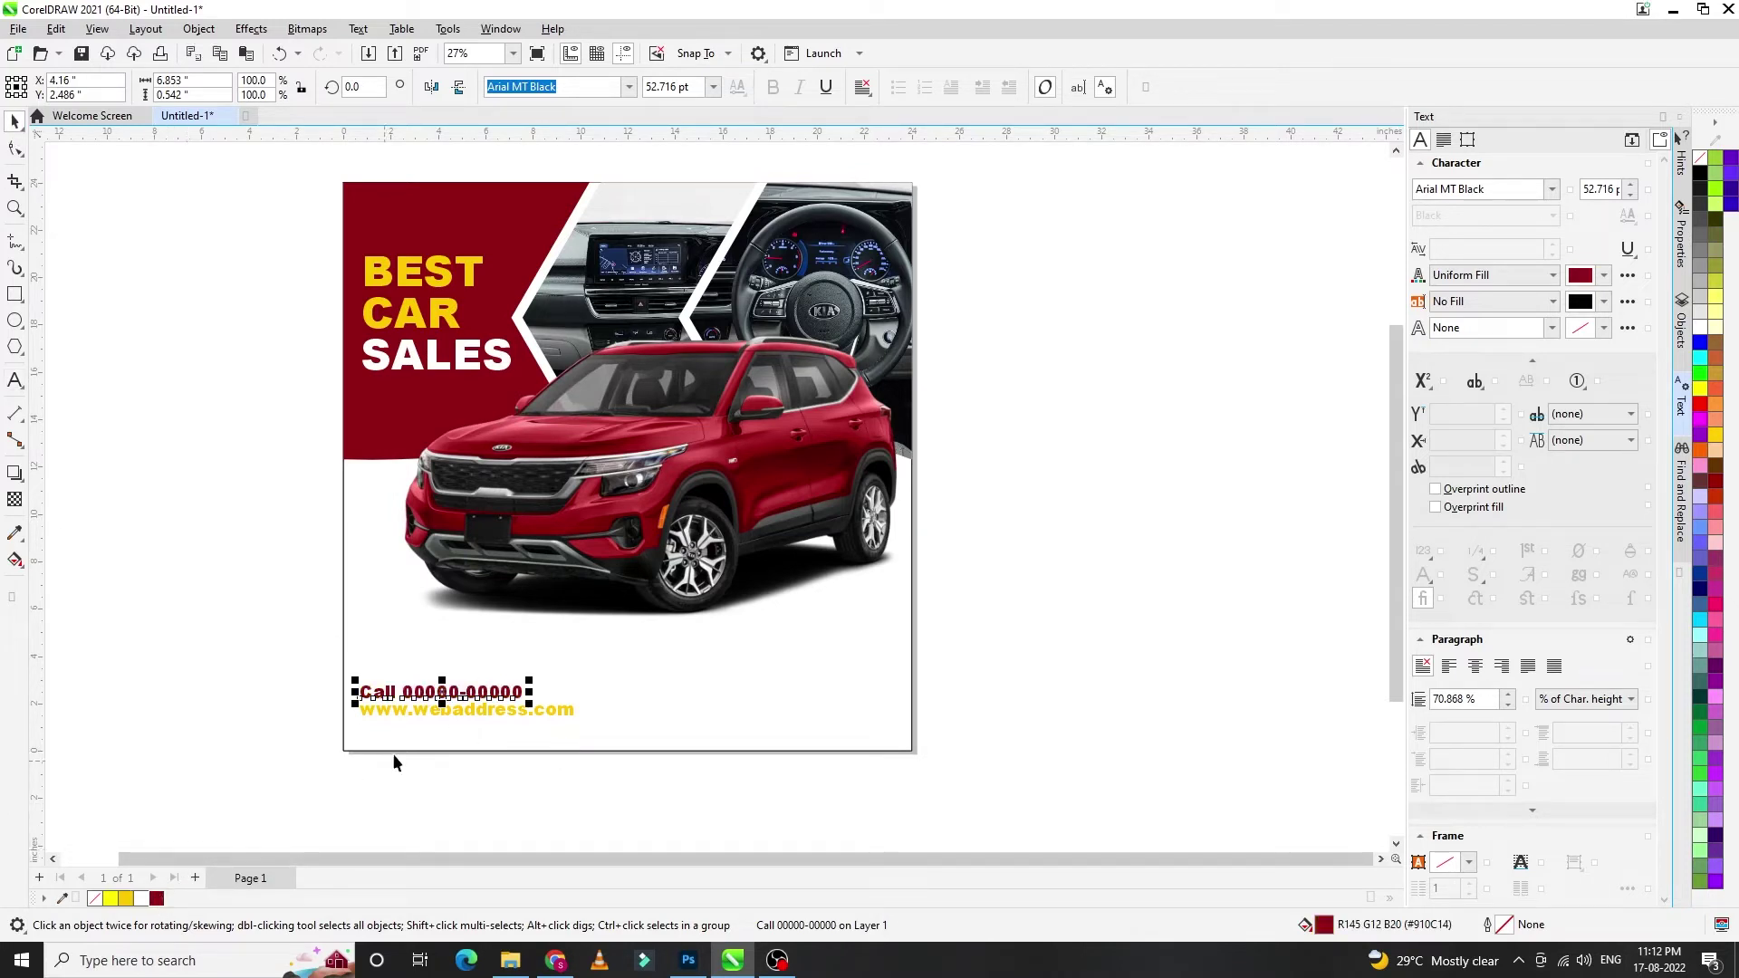
left_click_drag(307, 649, 598, 729)
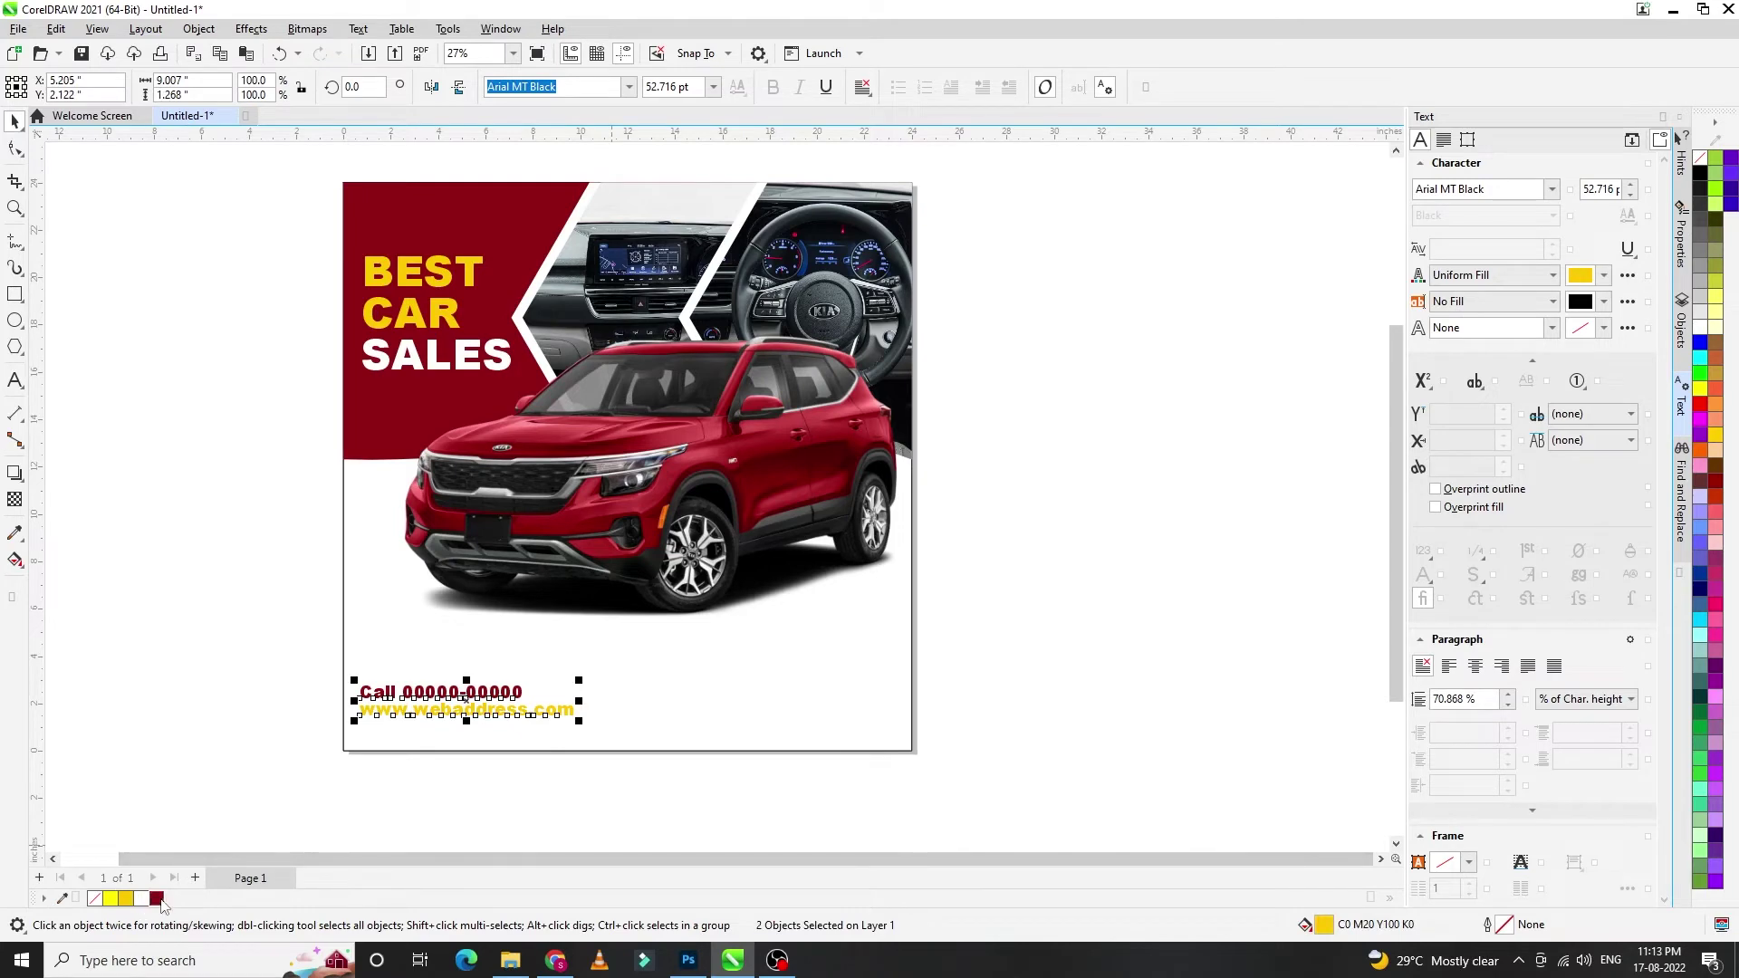
- Make both contact lines dark red and draw an enlarged pill-shaped rounded rectangle near the bottom
left_click(156, 898)
left_click(15, 295)
scroll(1189, 808, "up", 1)
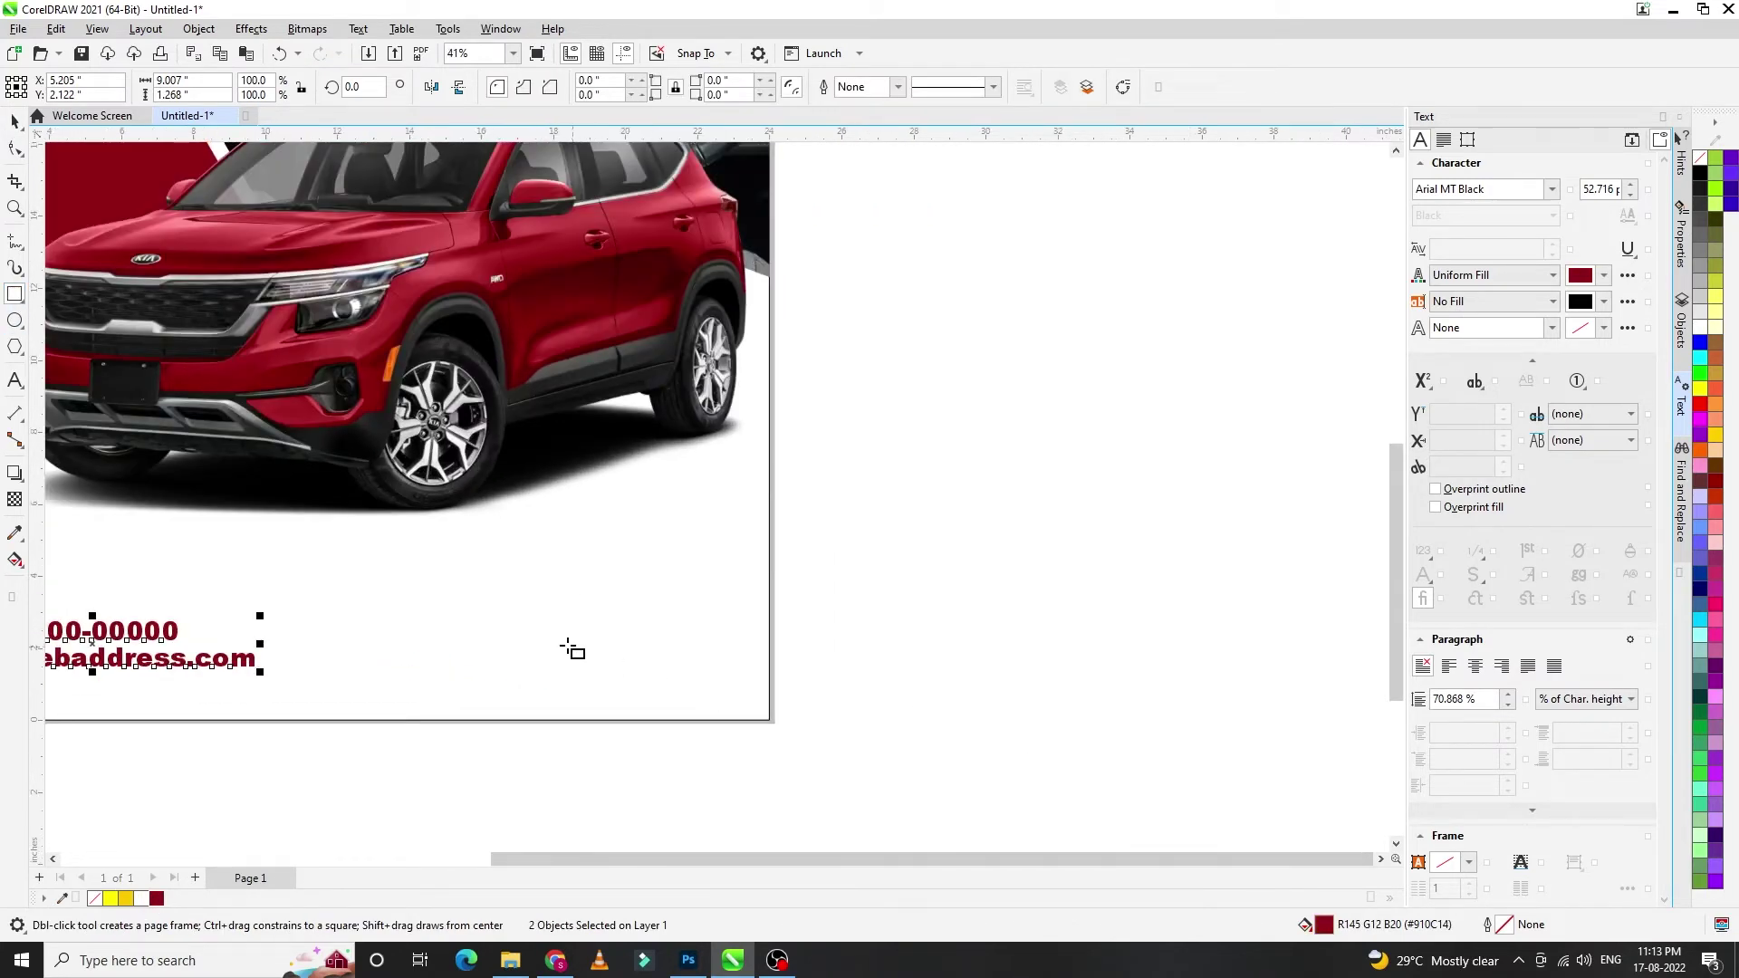
left_click_drag(488, 617, 730, 666)
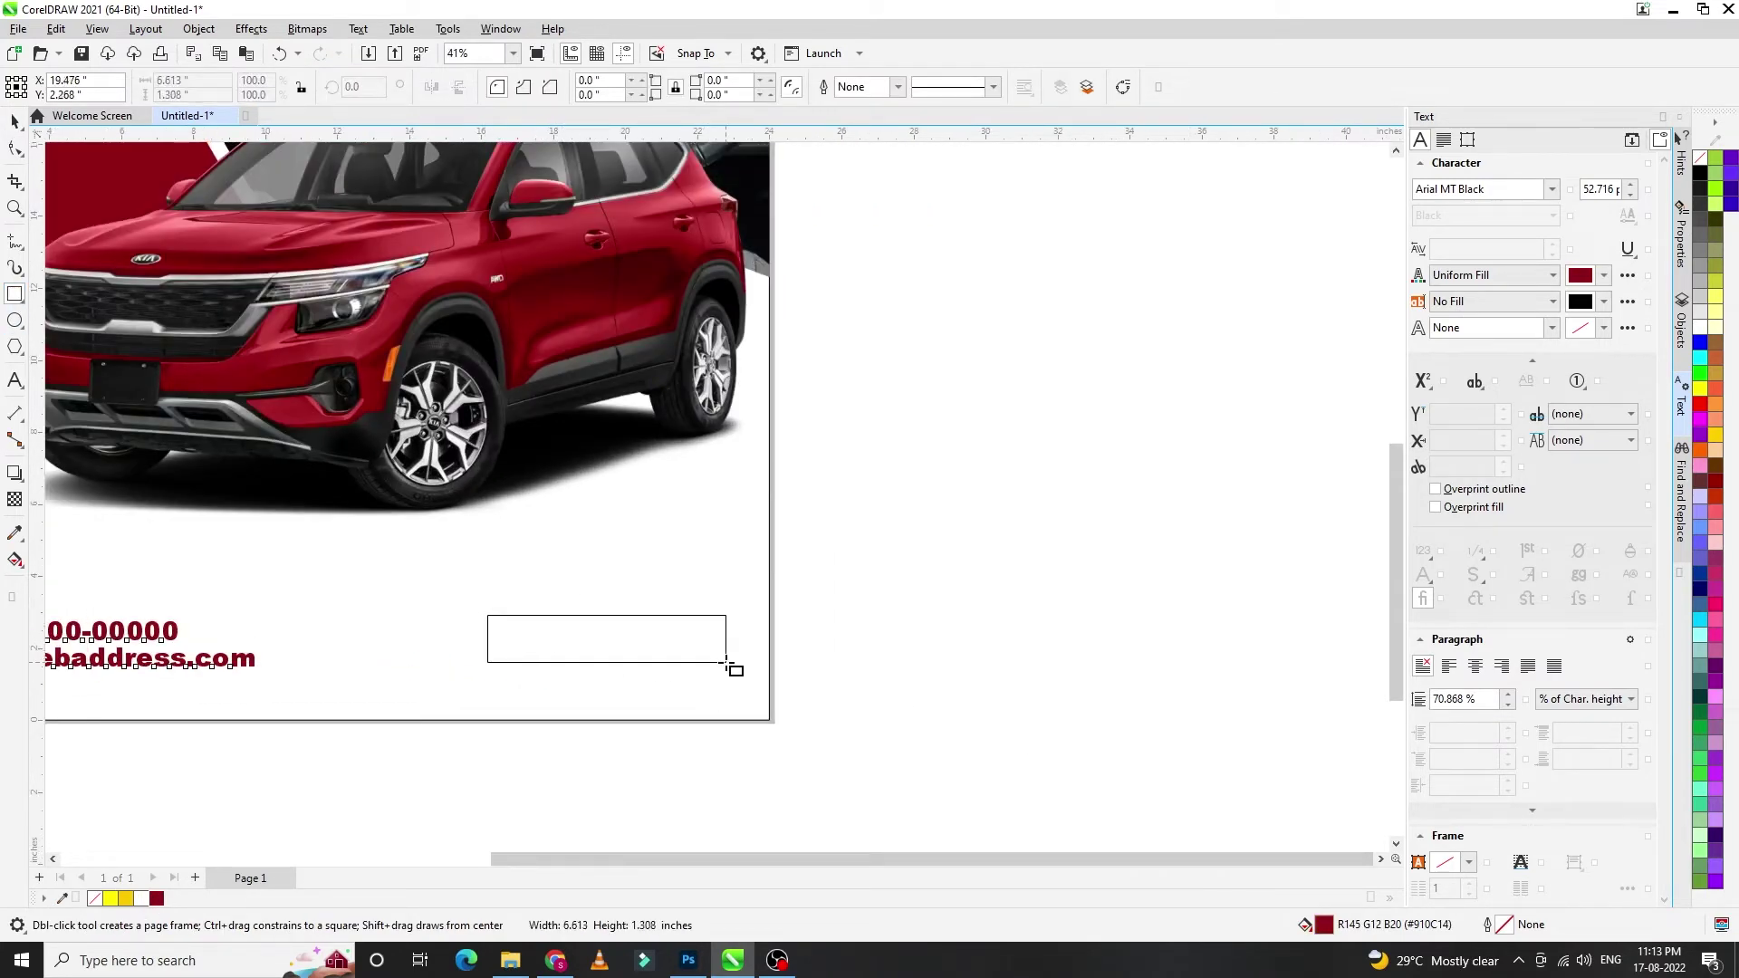
left_click(14, 154)
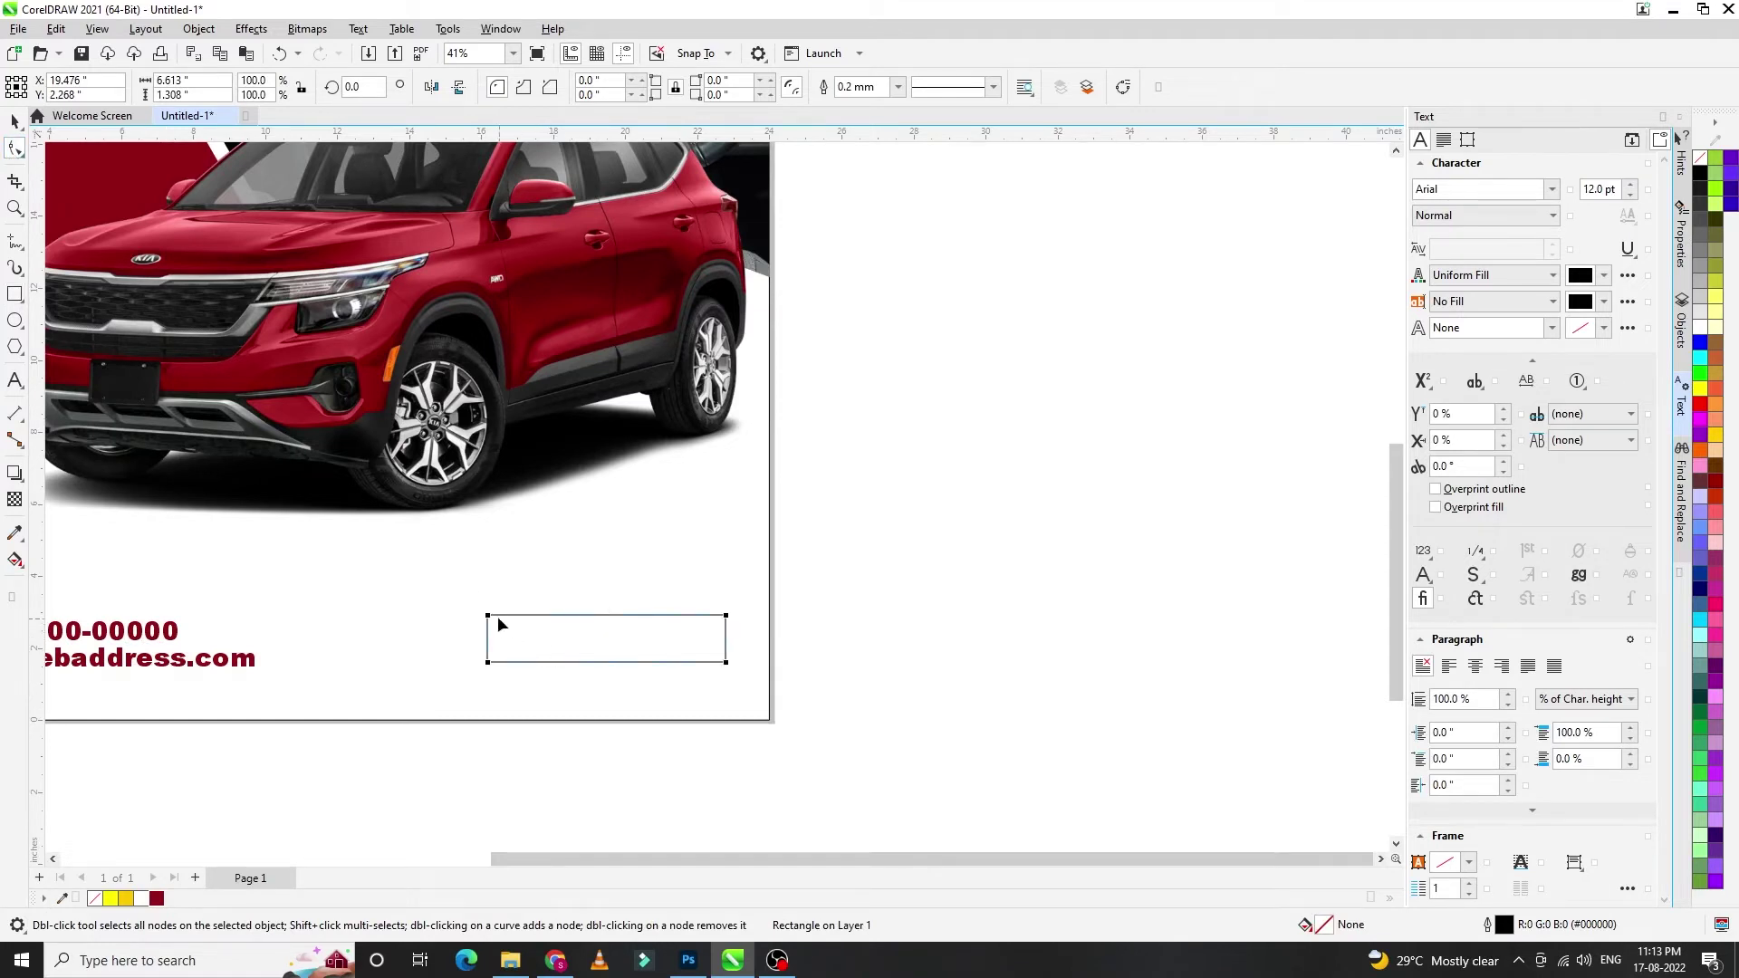
left_click_drag(490, 618, 511, 617)
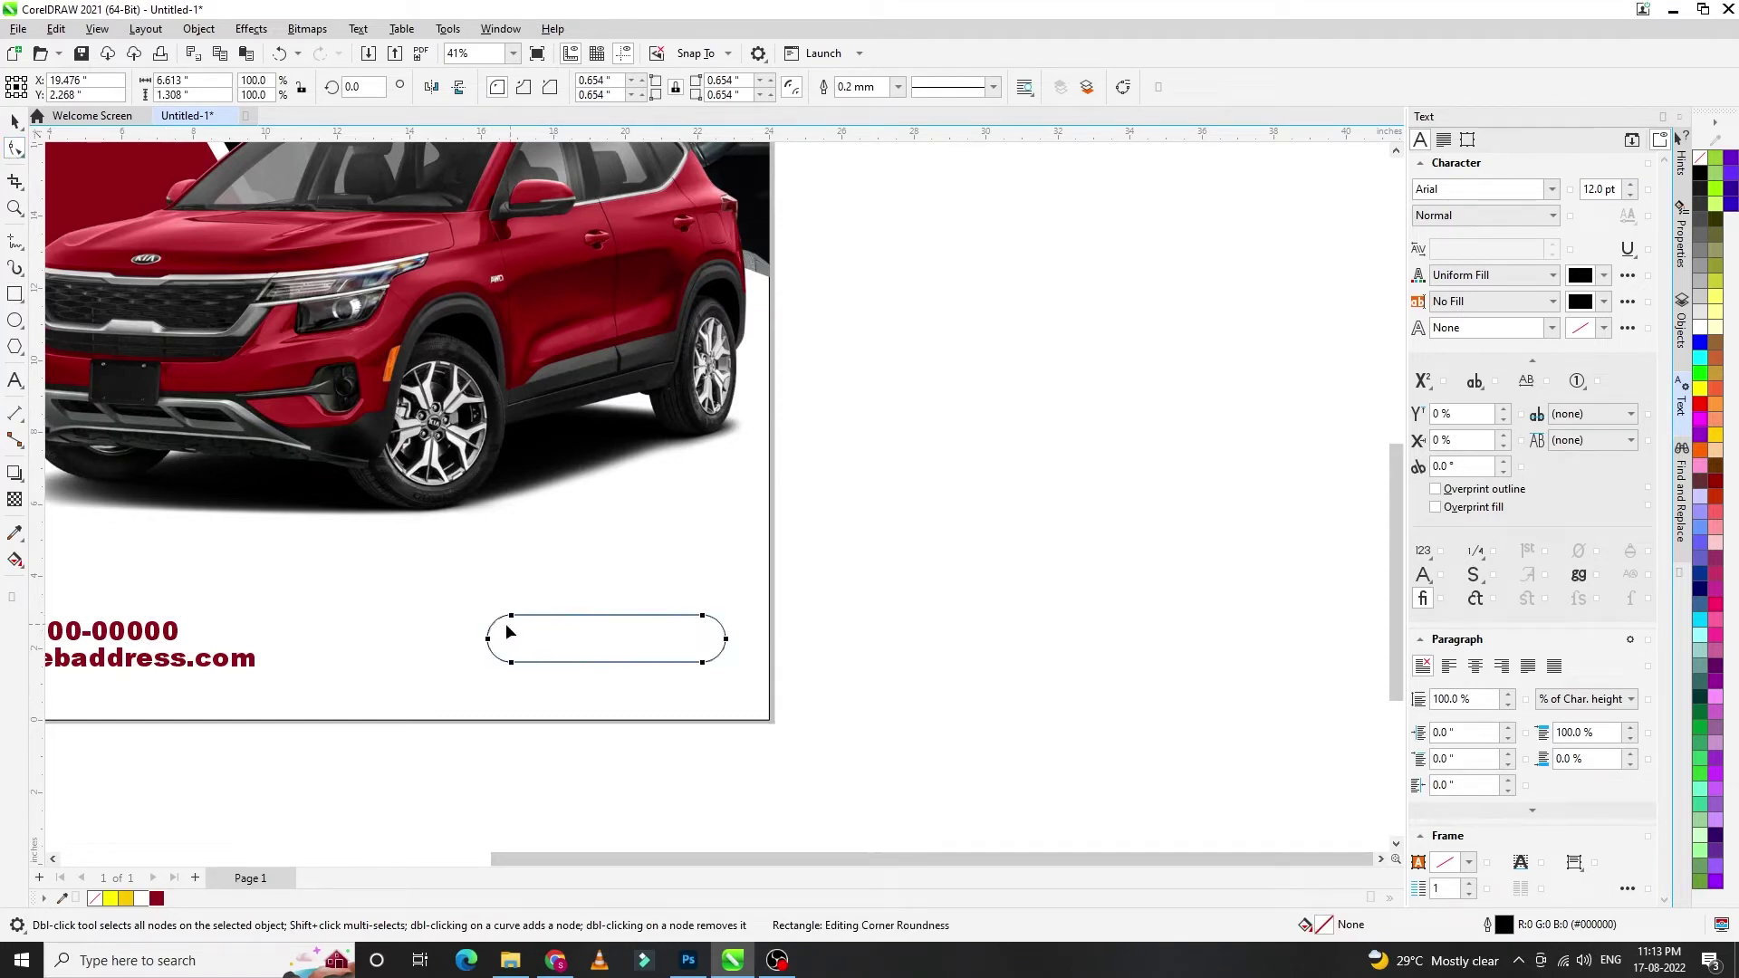
left_click(13, 120)
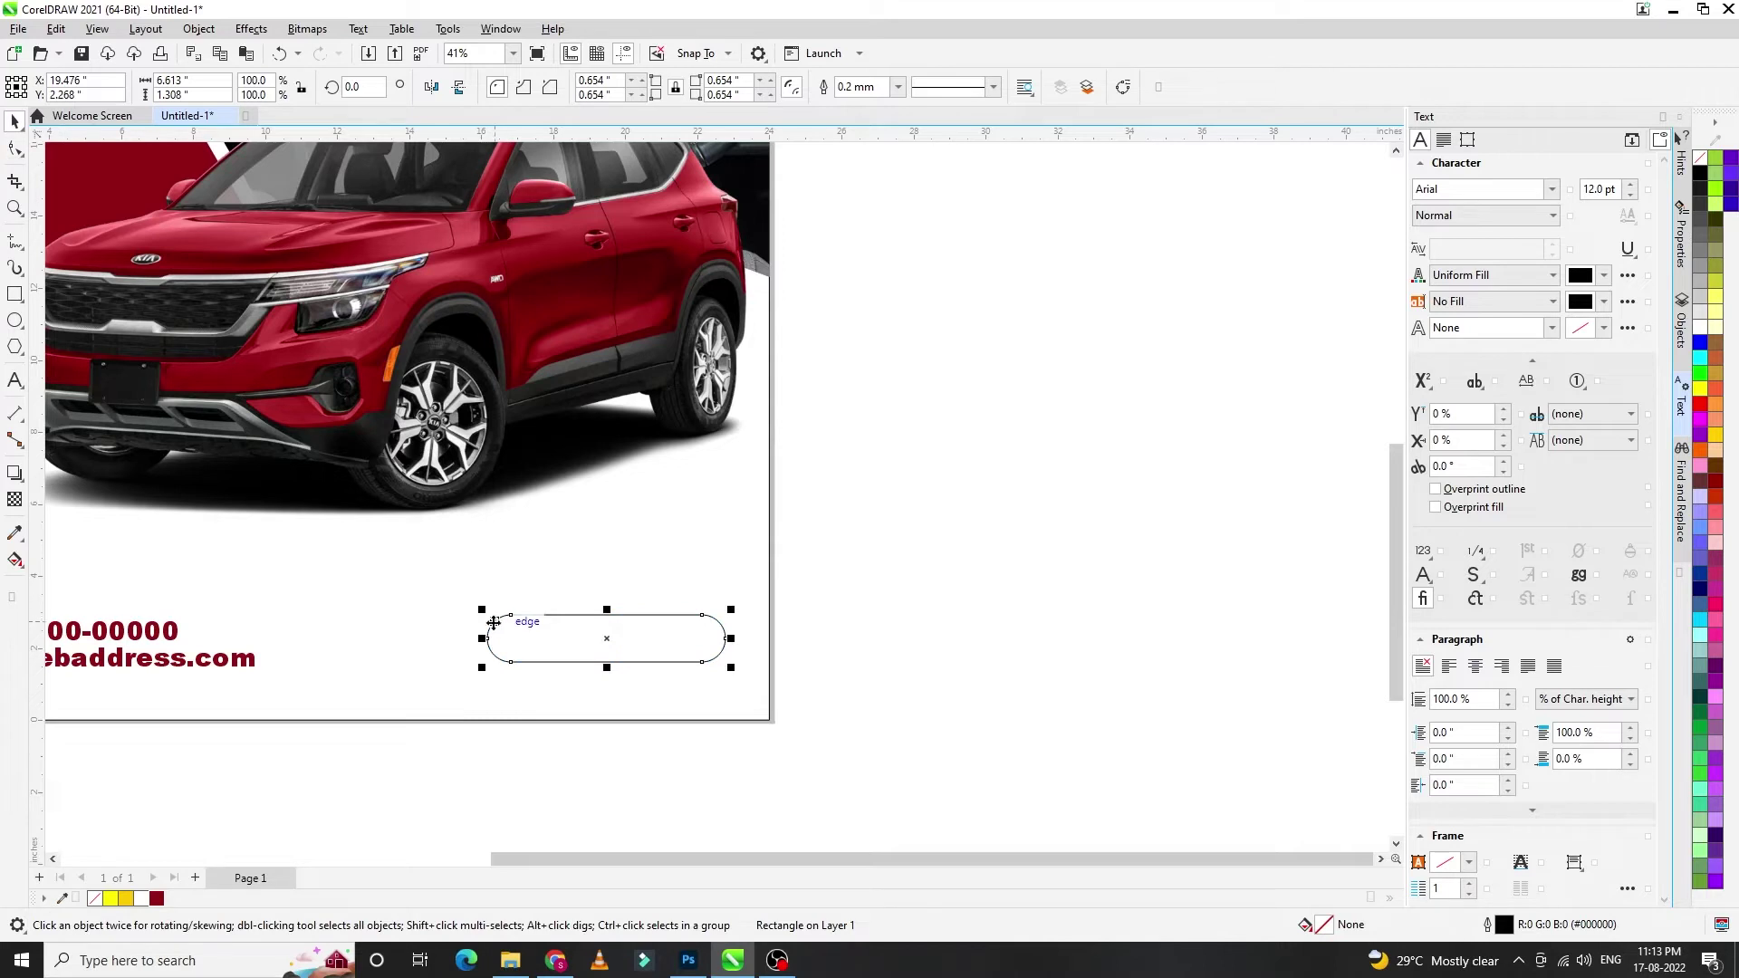
left_click_drag(481, 671, 407, 703)
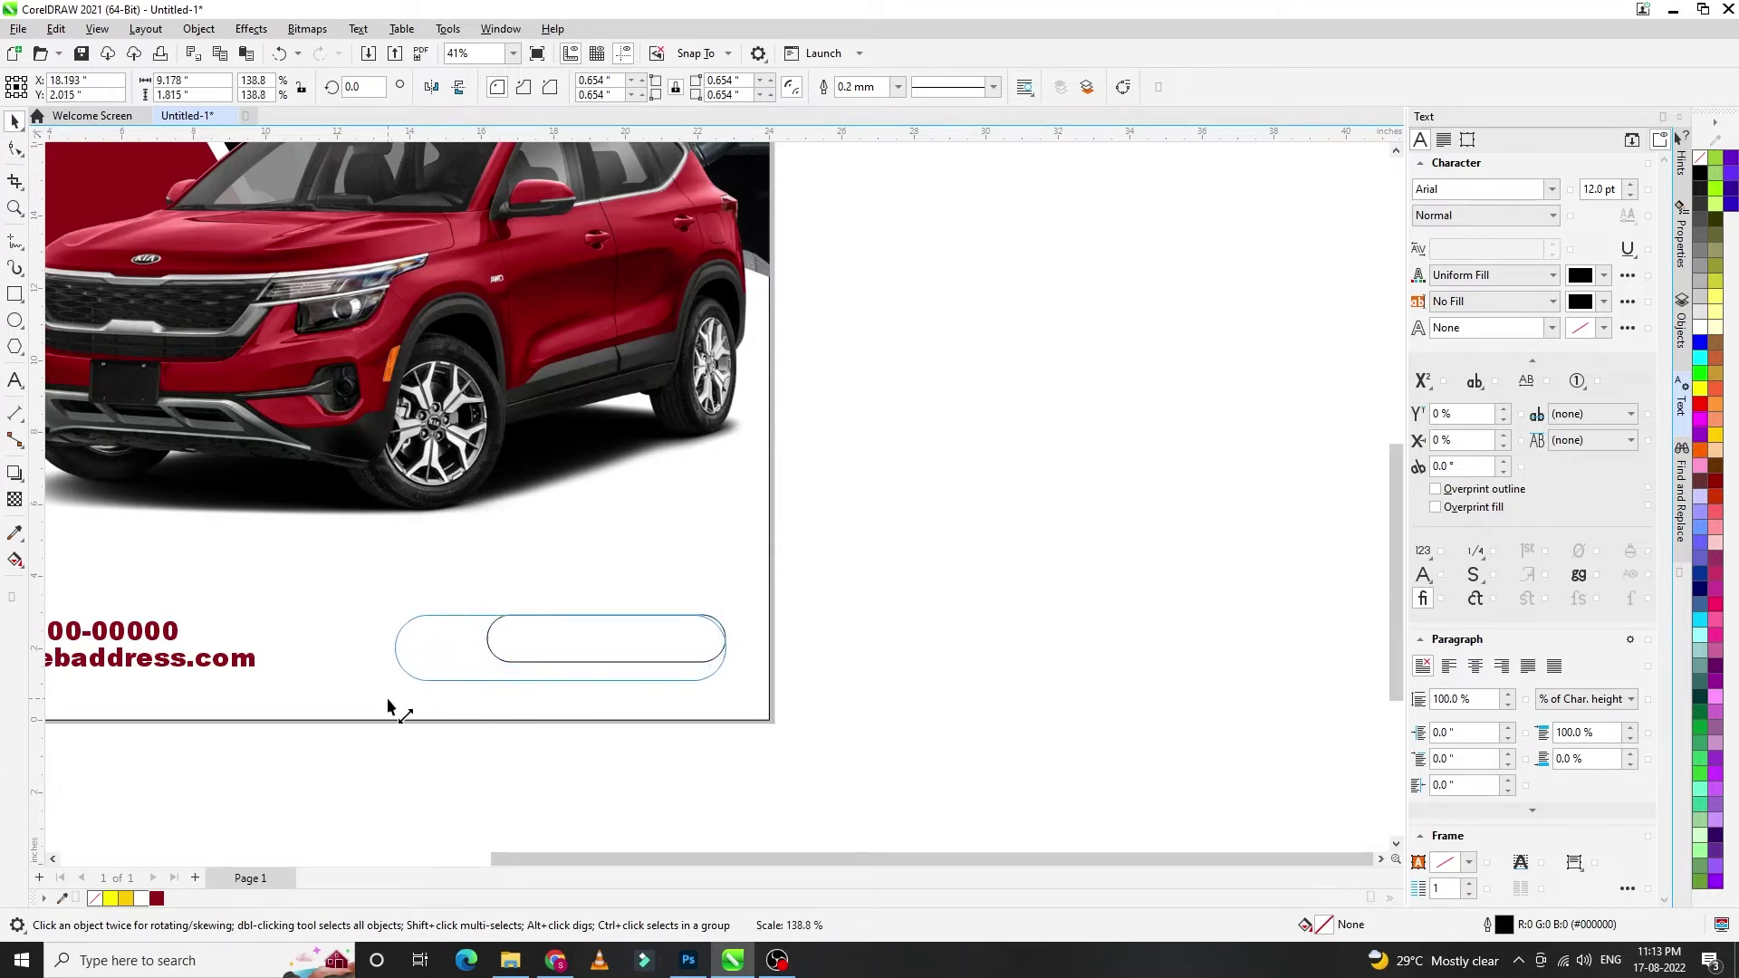
left_click_drag(407, 703, 423, 694)
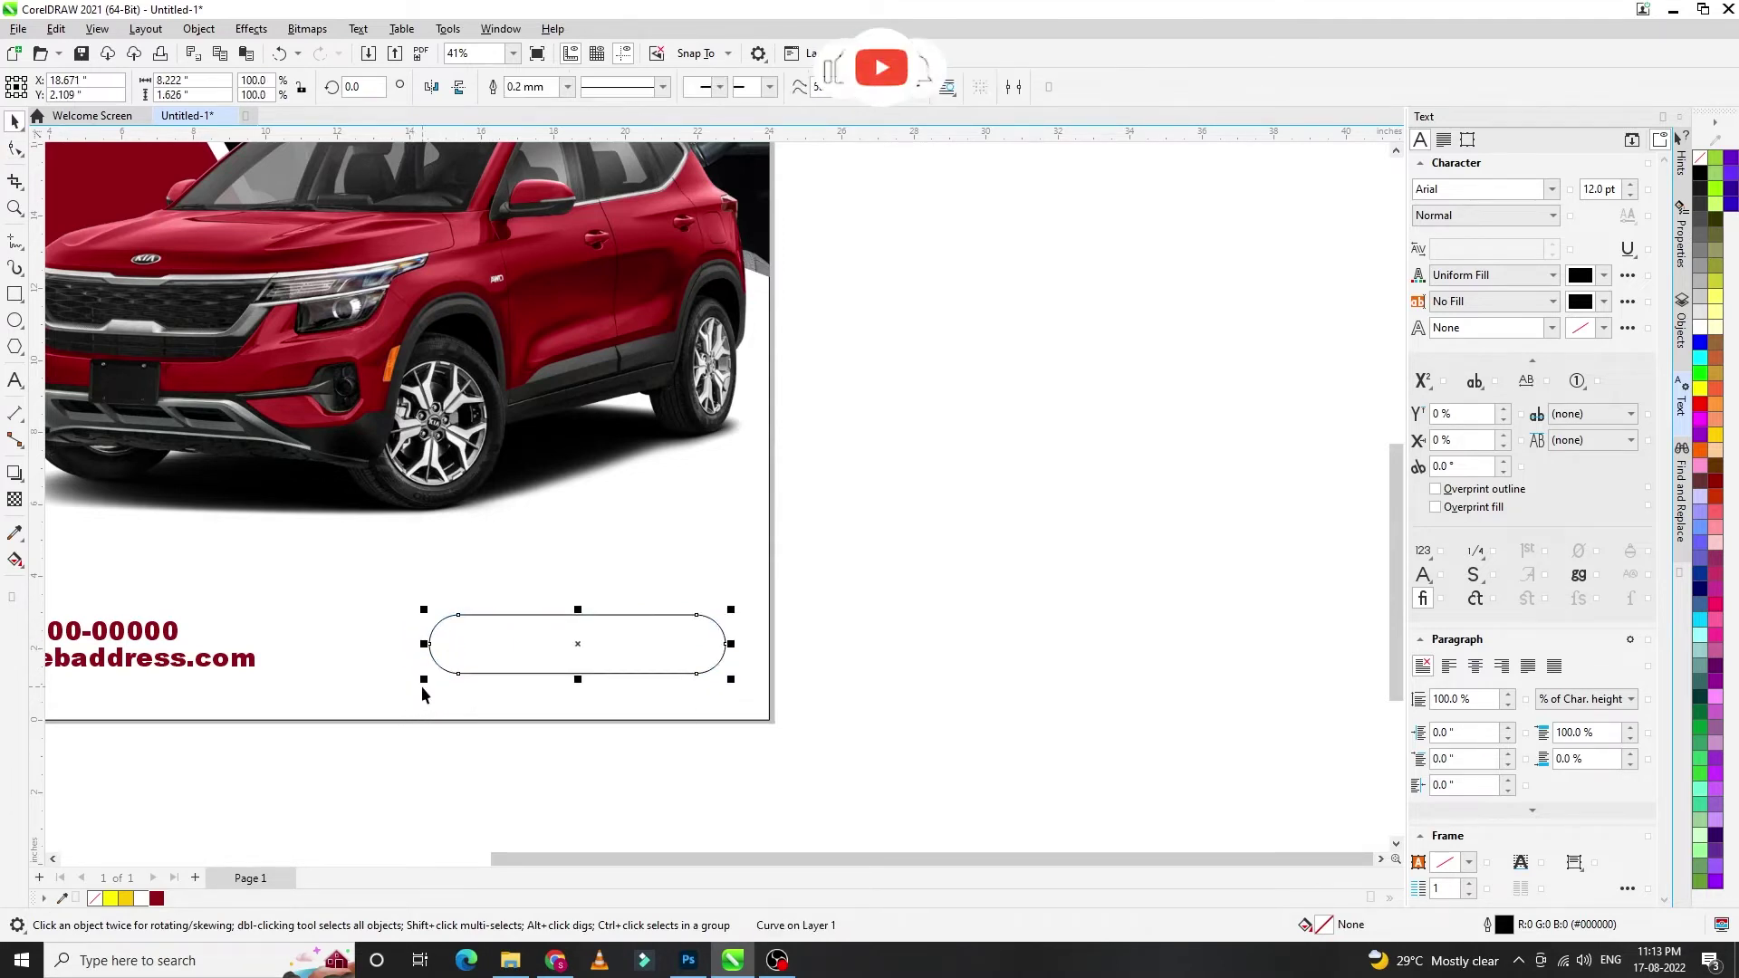
- Copy the phone line above the rounded rectangle and fill the rectangle dark red
left_click_drag(167, 633, 607, 582)
left_click(594, 645)
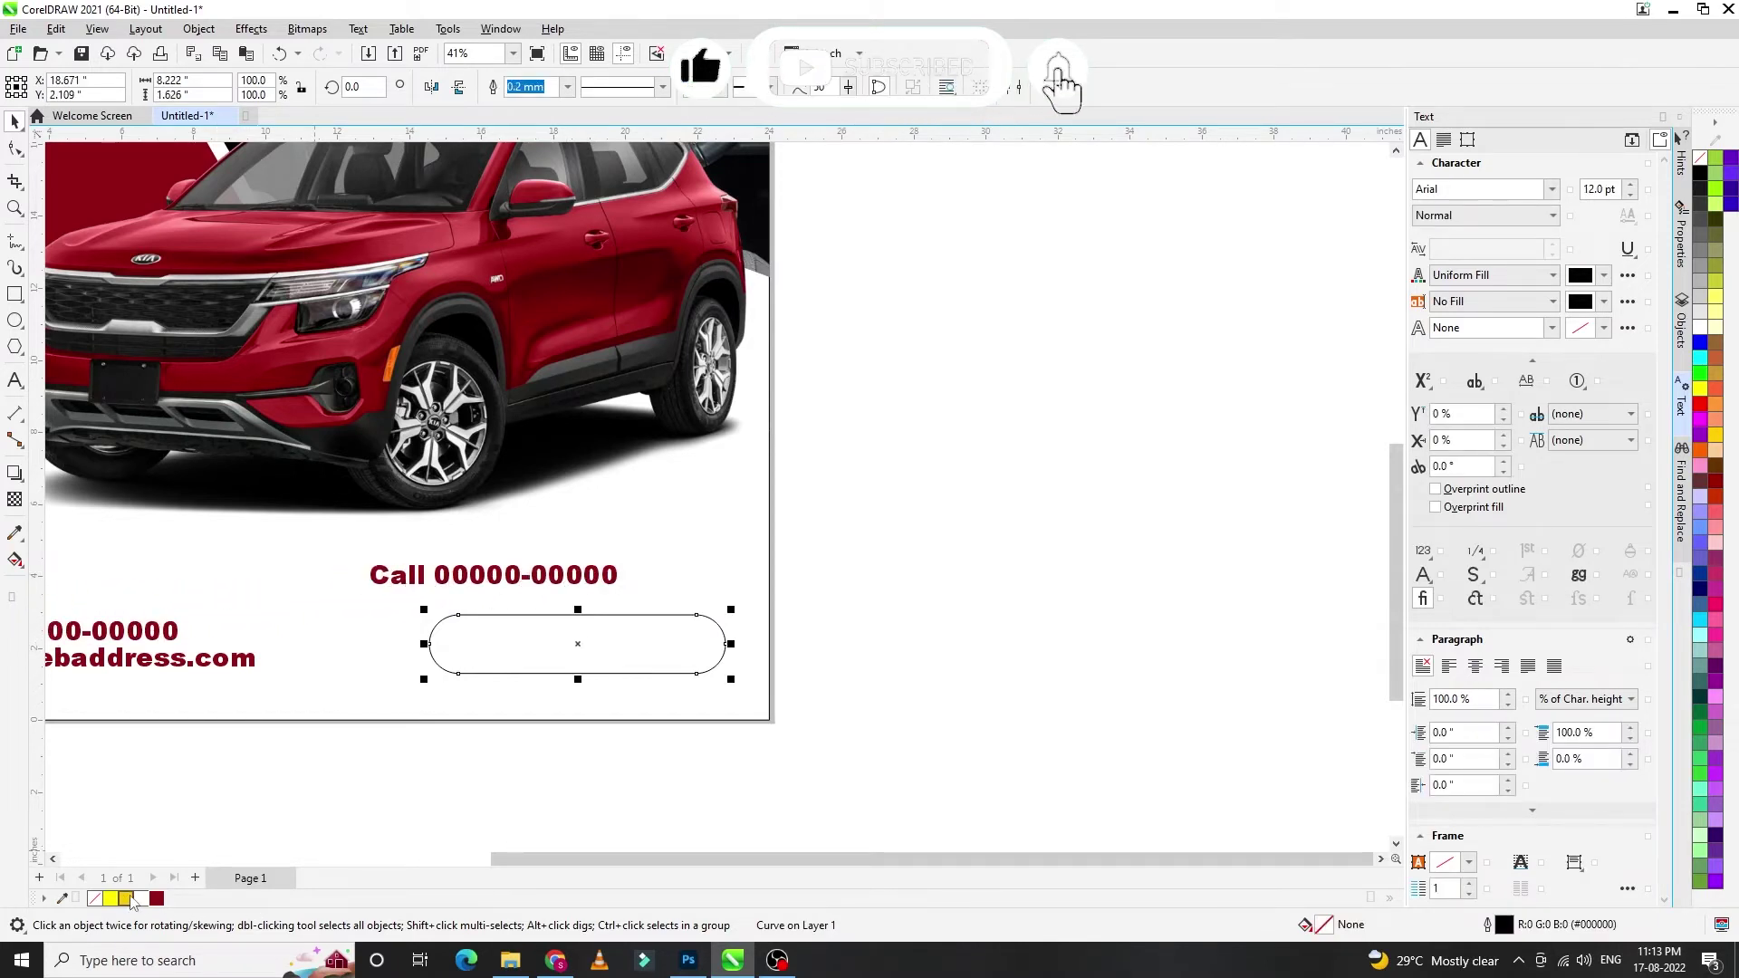
left_click(156, 898)
right_click(156, 898)
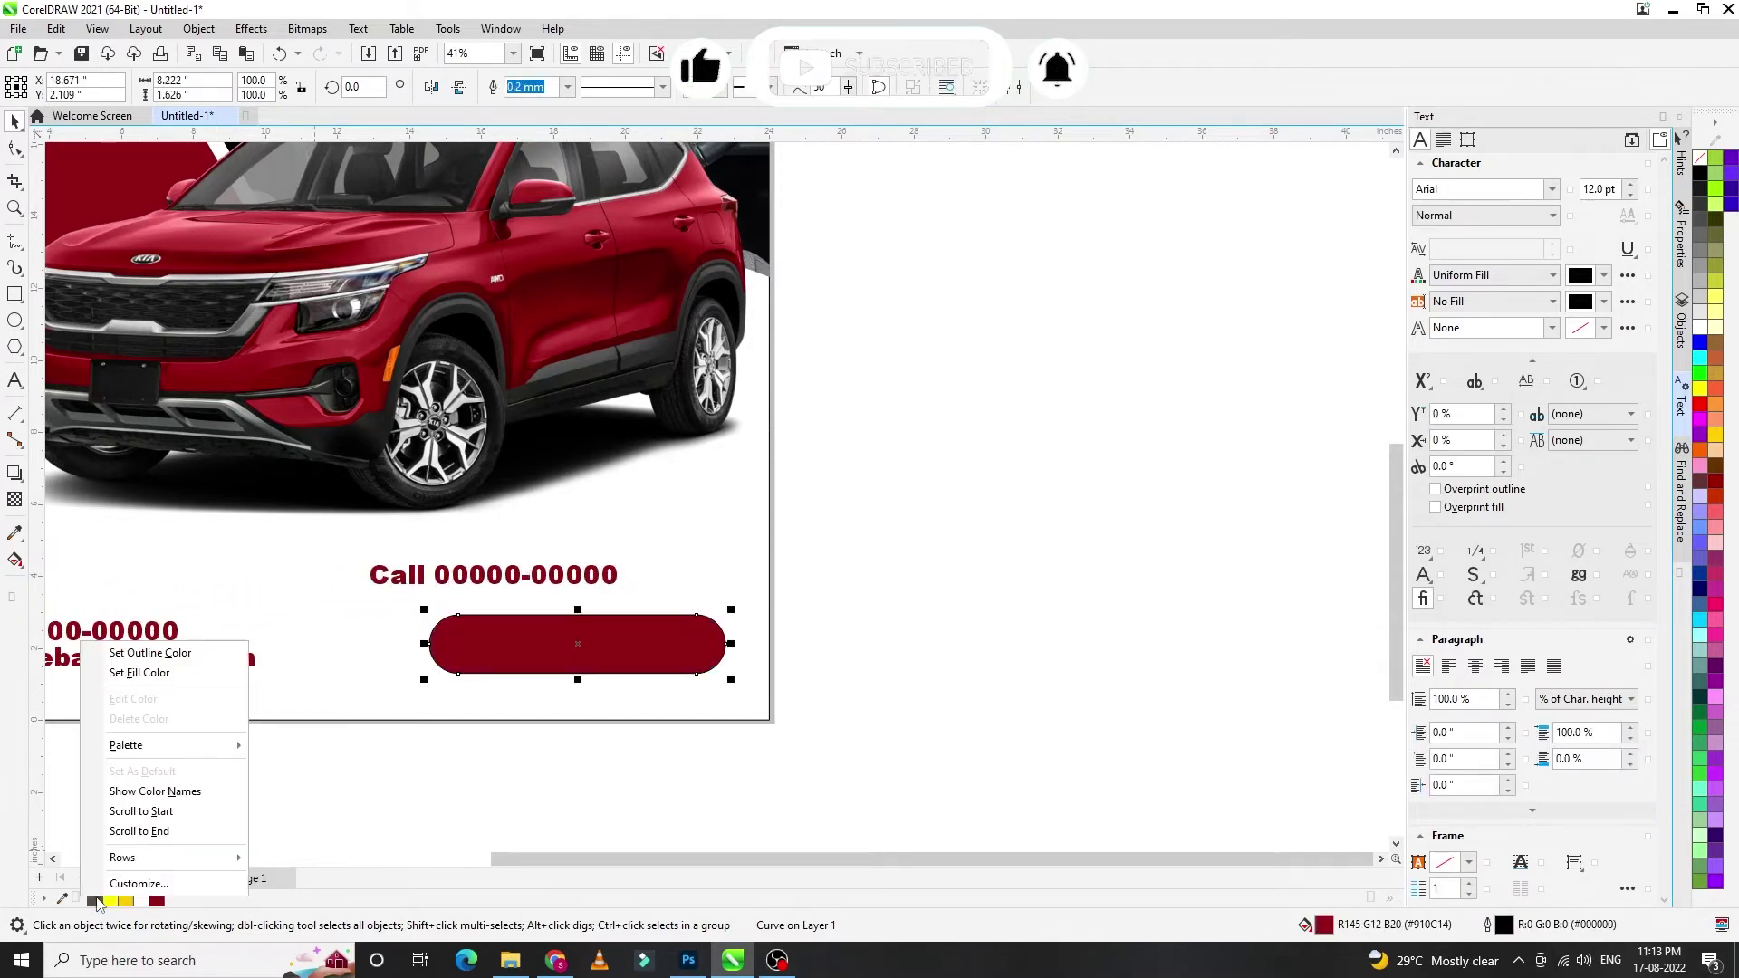
left_click(144, 663)
- Retype the copied phone line as 'Book Test Drive Now'
key("F8")
left_click(462, 584)
key("ctrl+a")
type("Bo")
key("BackSpace")
key("BackSpace")
type("ok ")
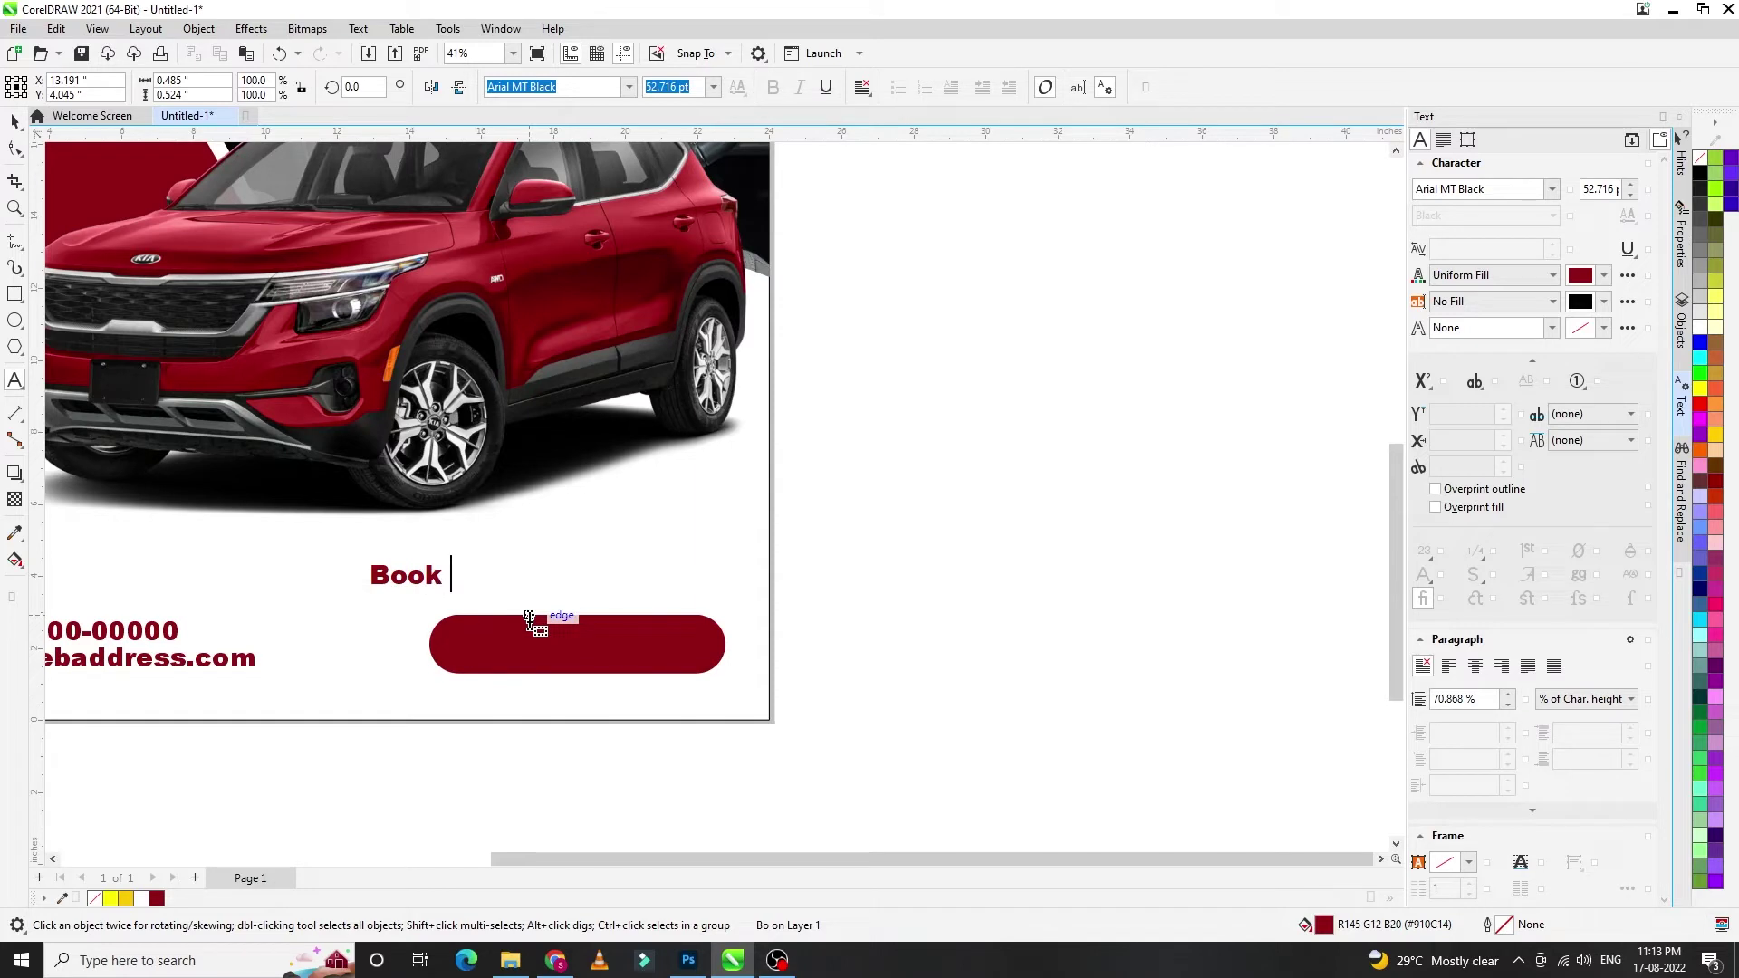
type("Test Drive Now")
key("Escape")
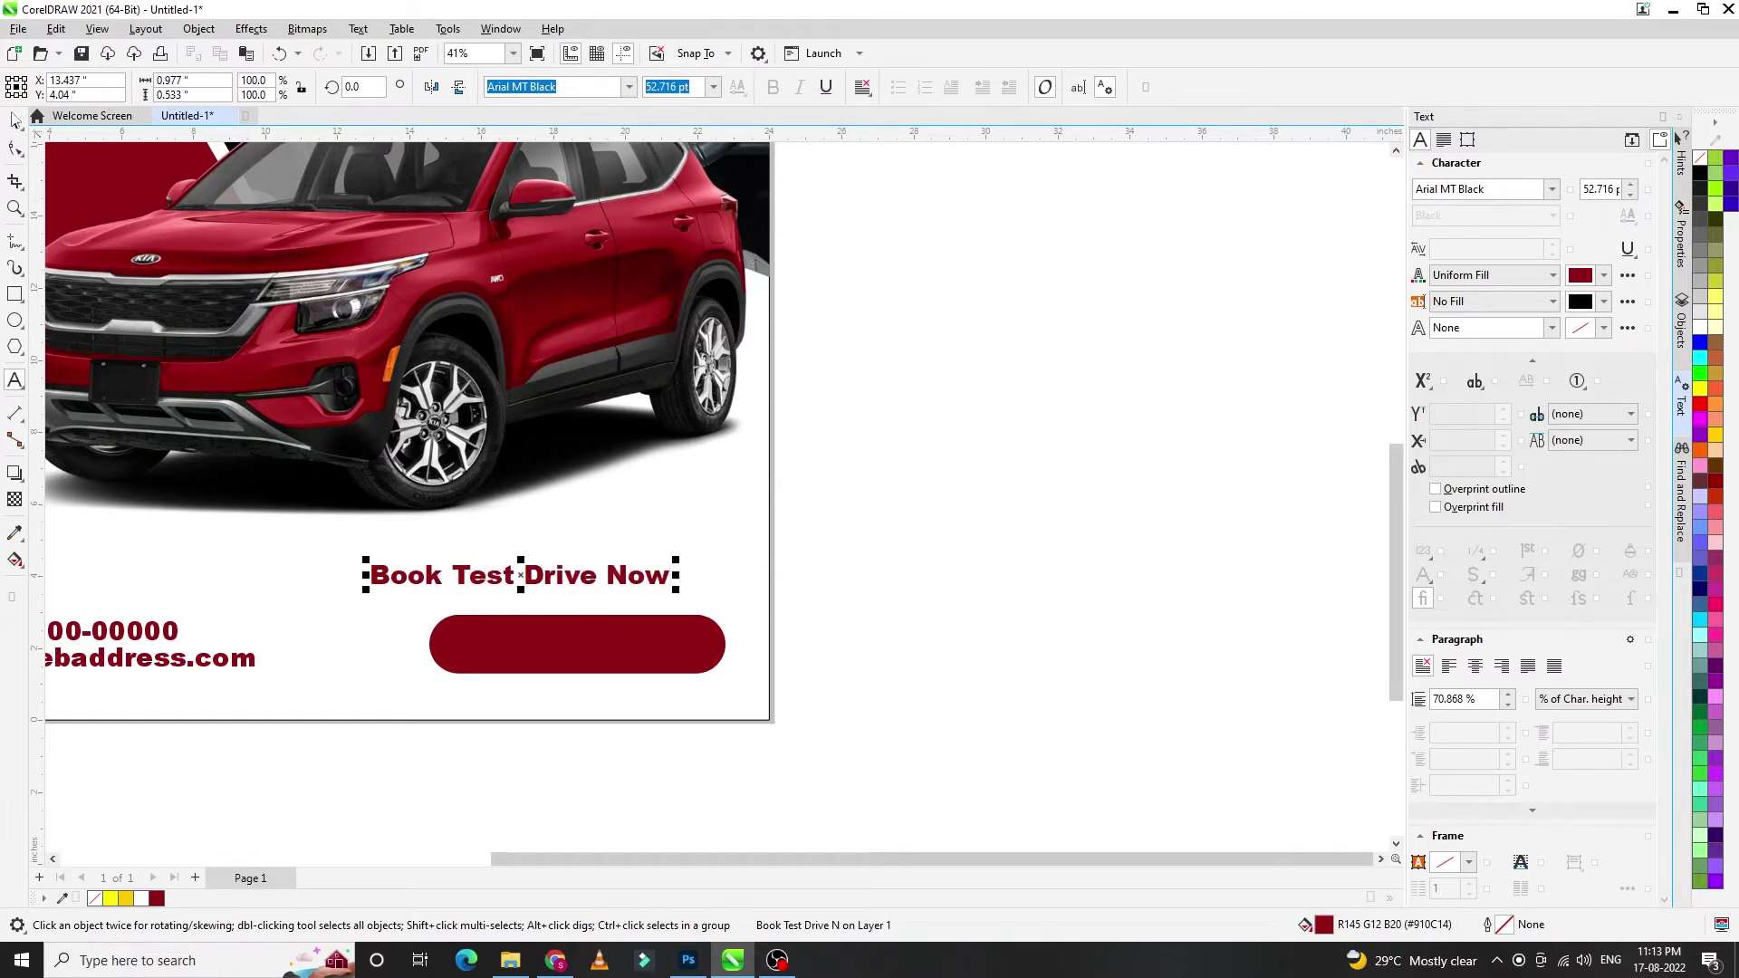
- Lengthen the red rounded bar by stretching its left and right ends
left_click(625, 665)
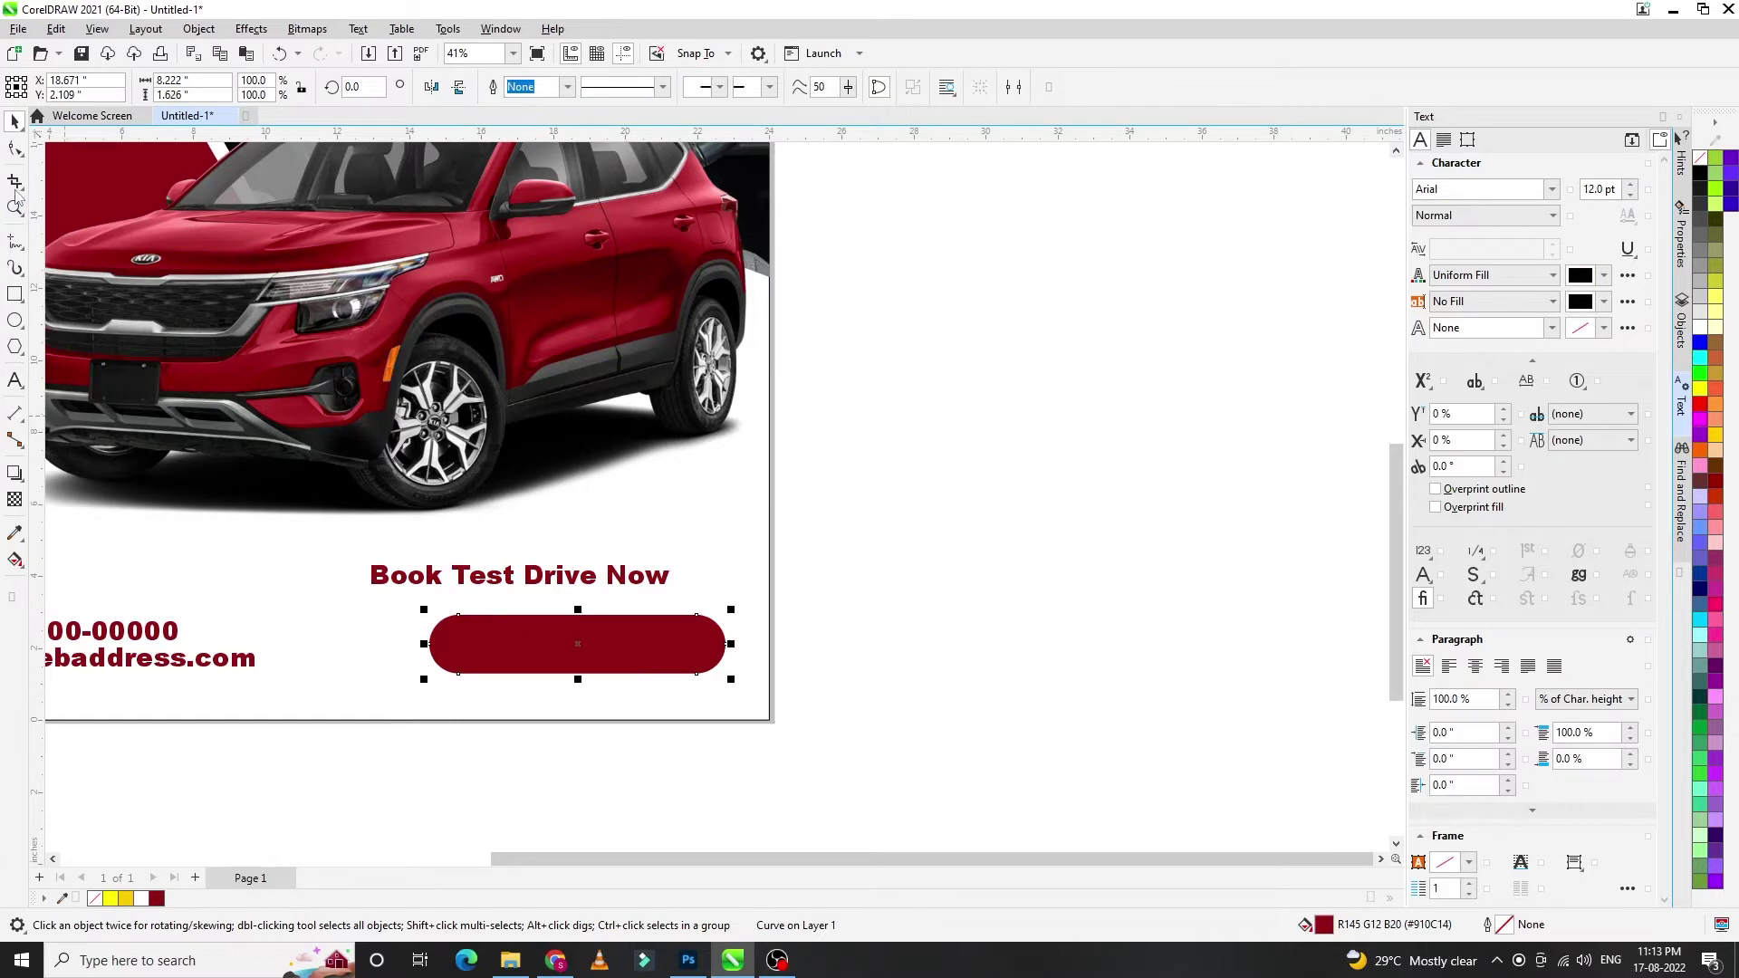
left_click(14, 147)
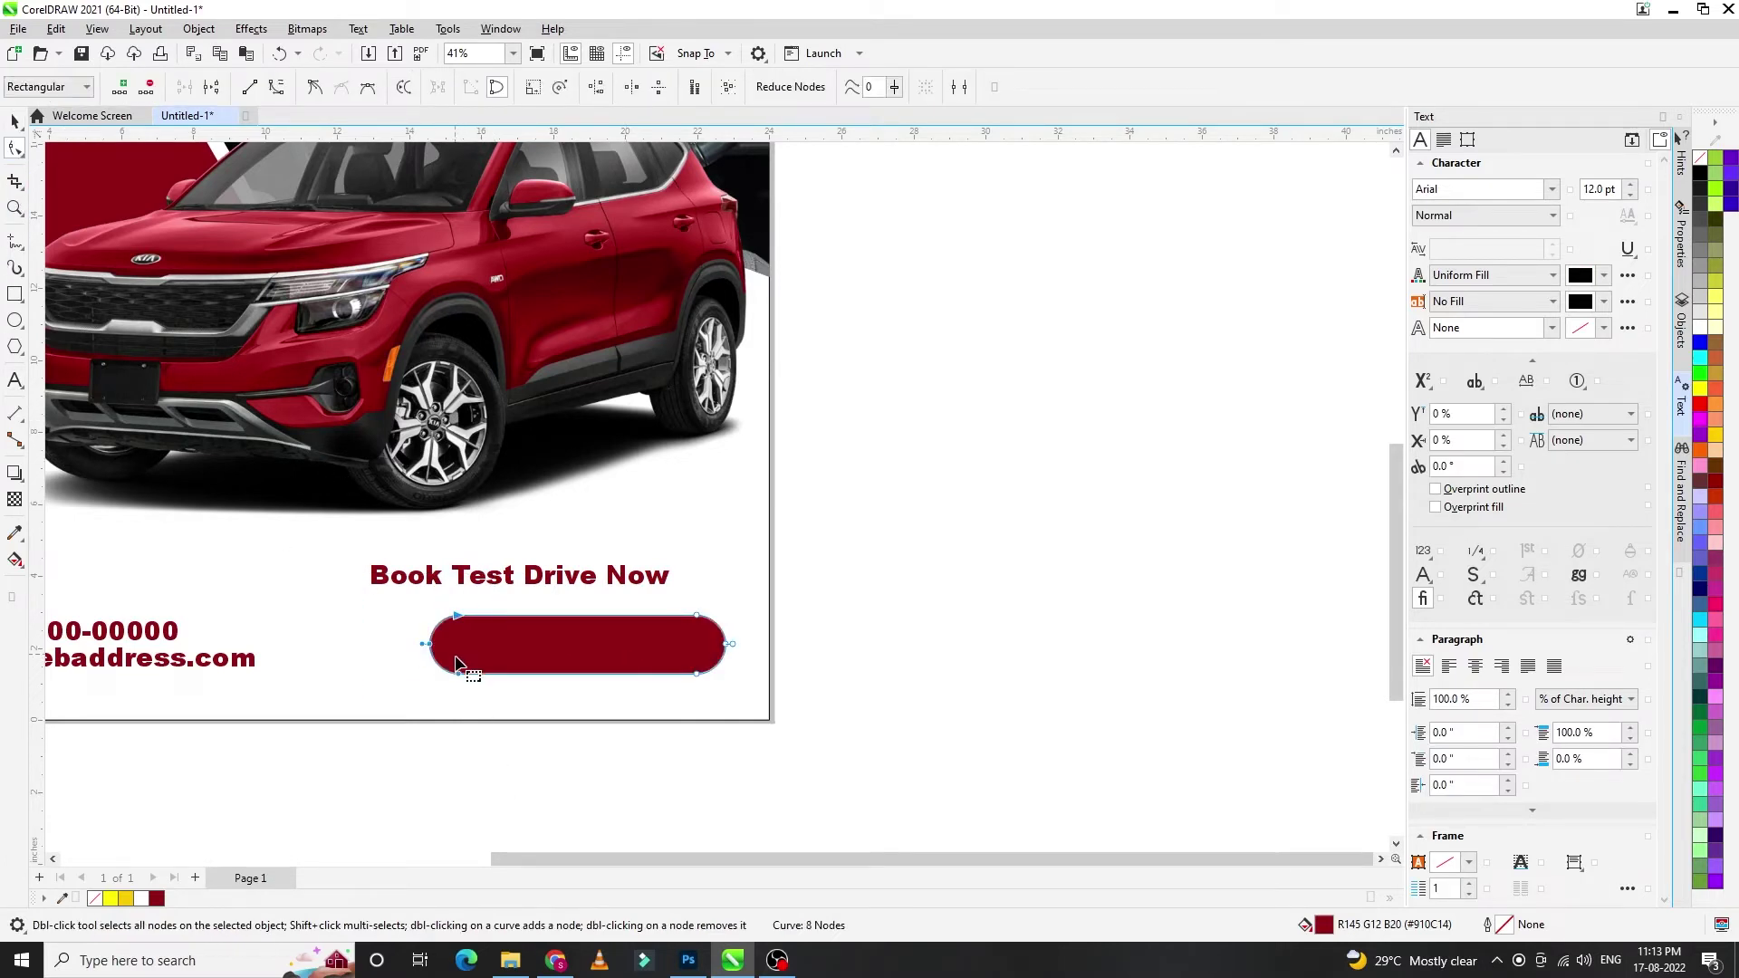
left_click_drag(458, 673, 331, 671)
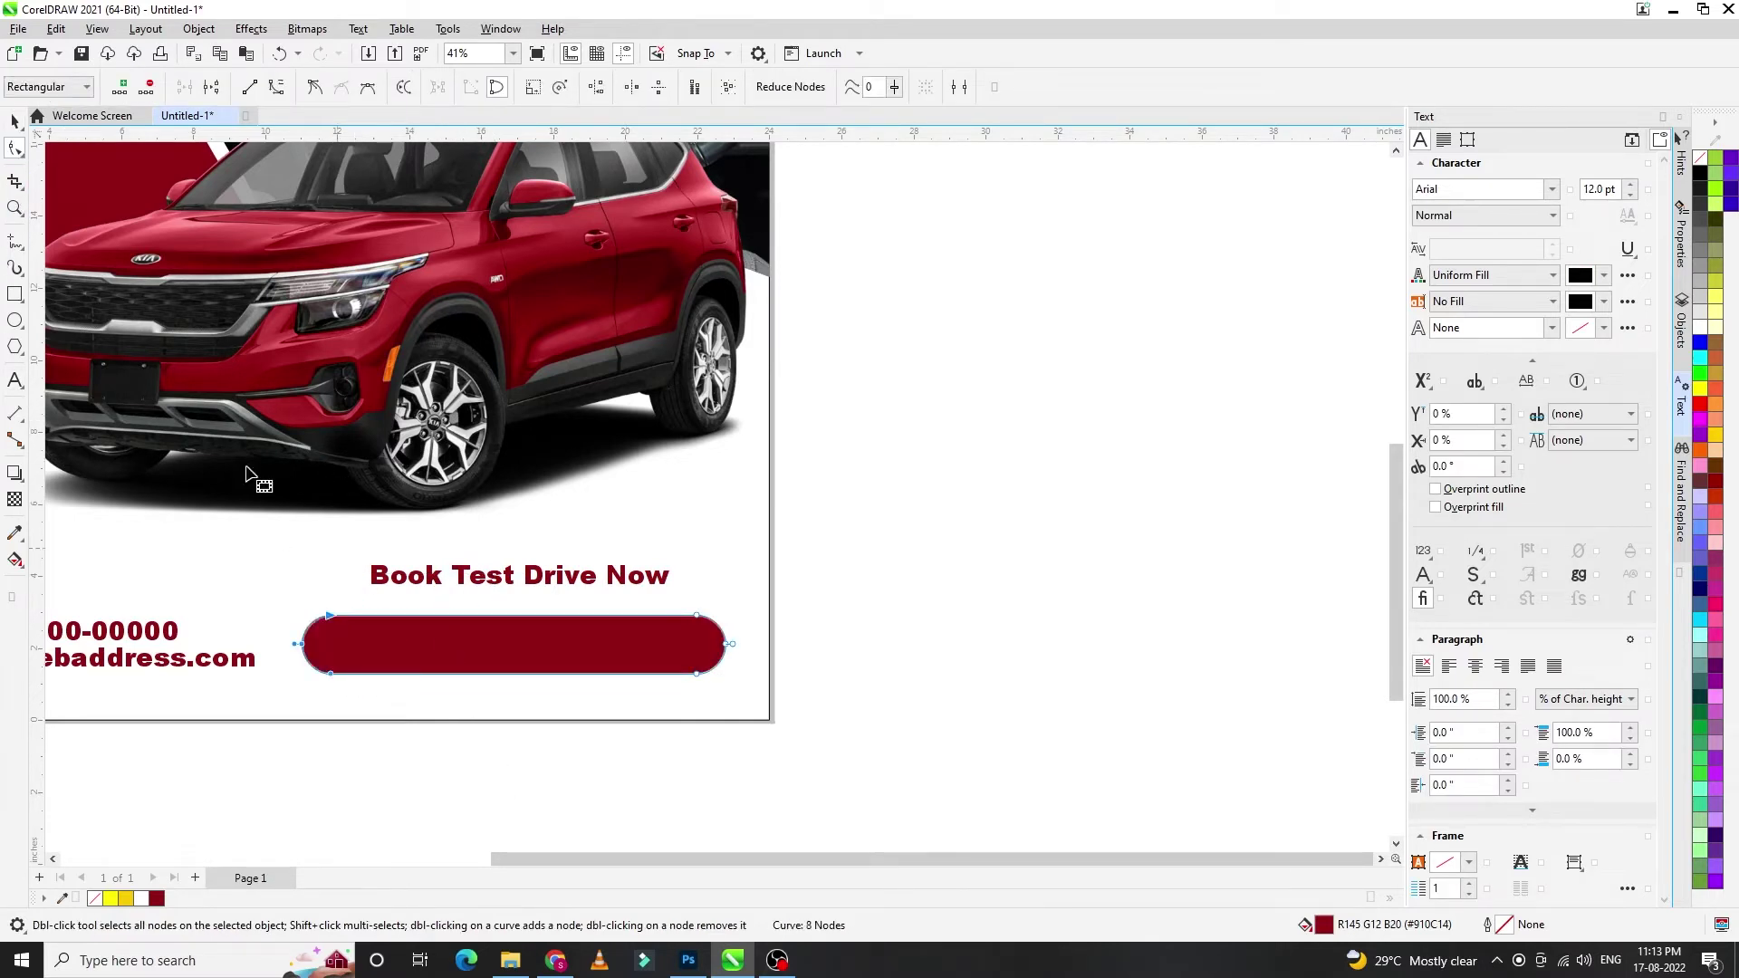
left_click_drag(662, 748, 646, 754)
key("Right")
key("Right")
key("Right")
key("Right")
key("Right")
key("Right")
key("Right")
key("Right")
key("Right")
key("Right")
key("Right")
key("Right")
key("Right")
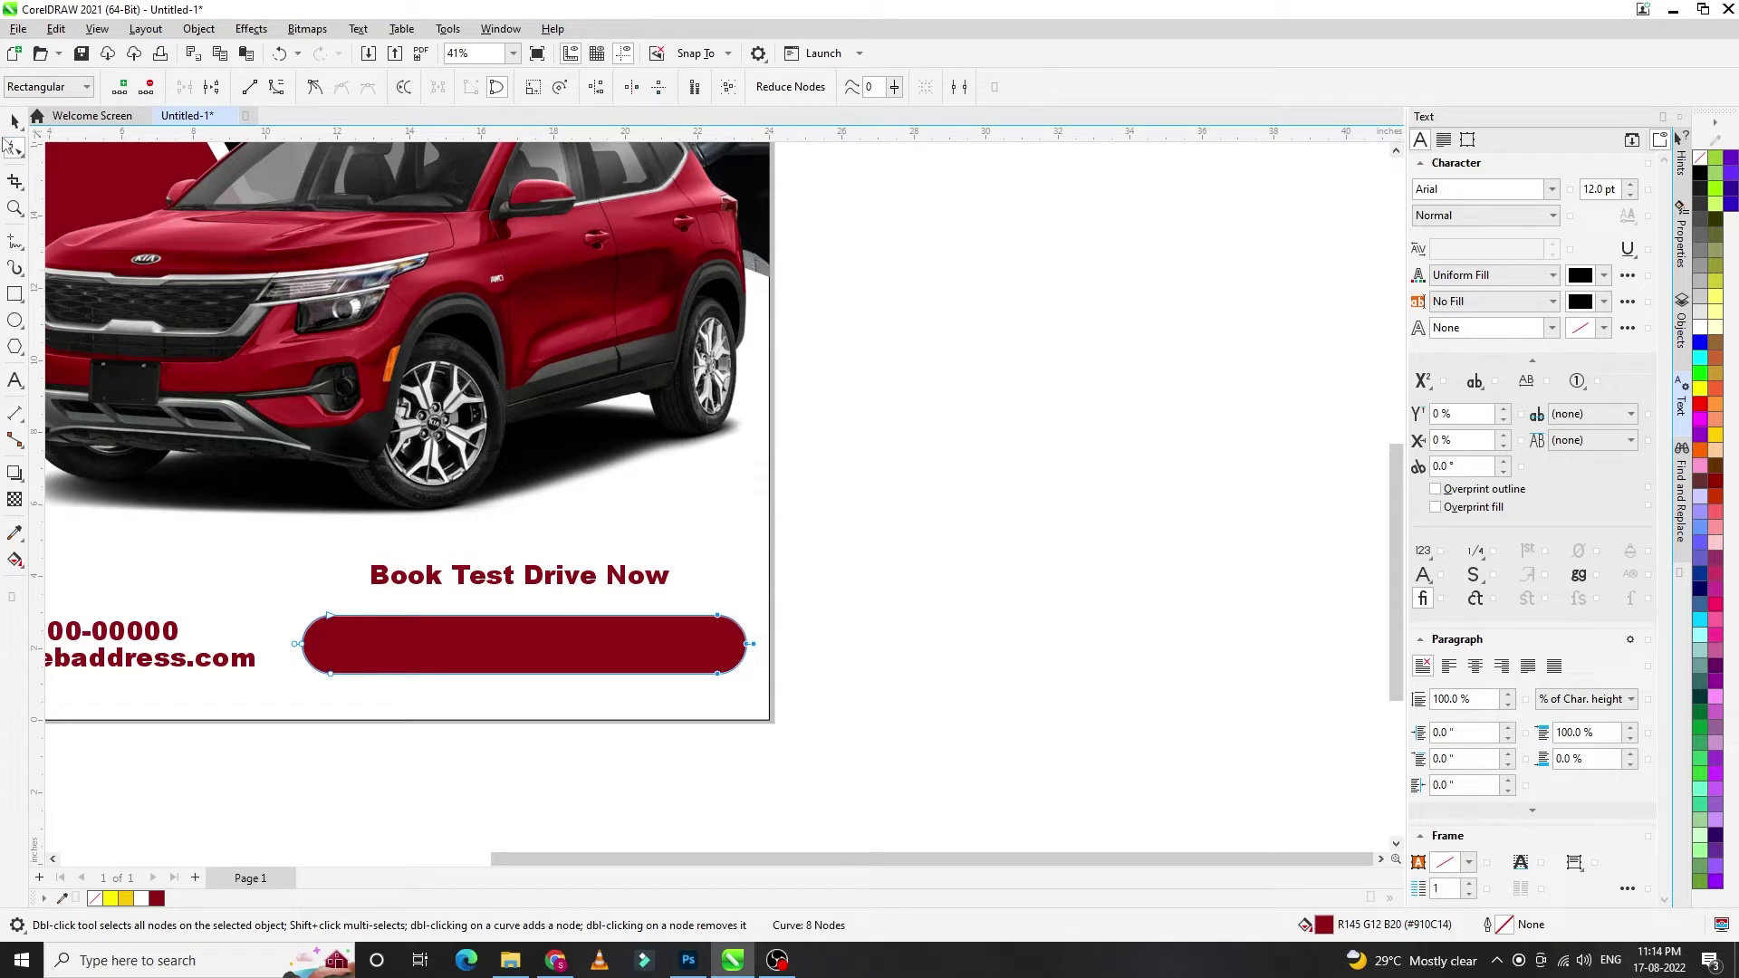
left_click(14, 121)
- Place 'Book Test Drive Now' on the bar in white and enlarge it to fill the button
left_click_drag(459, 585, 407, 634)
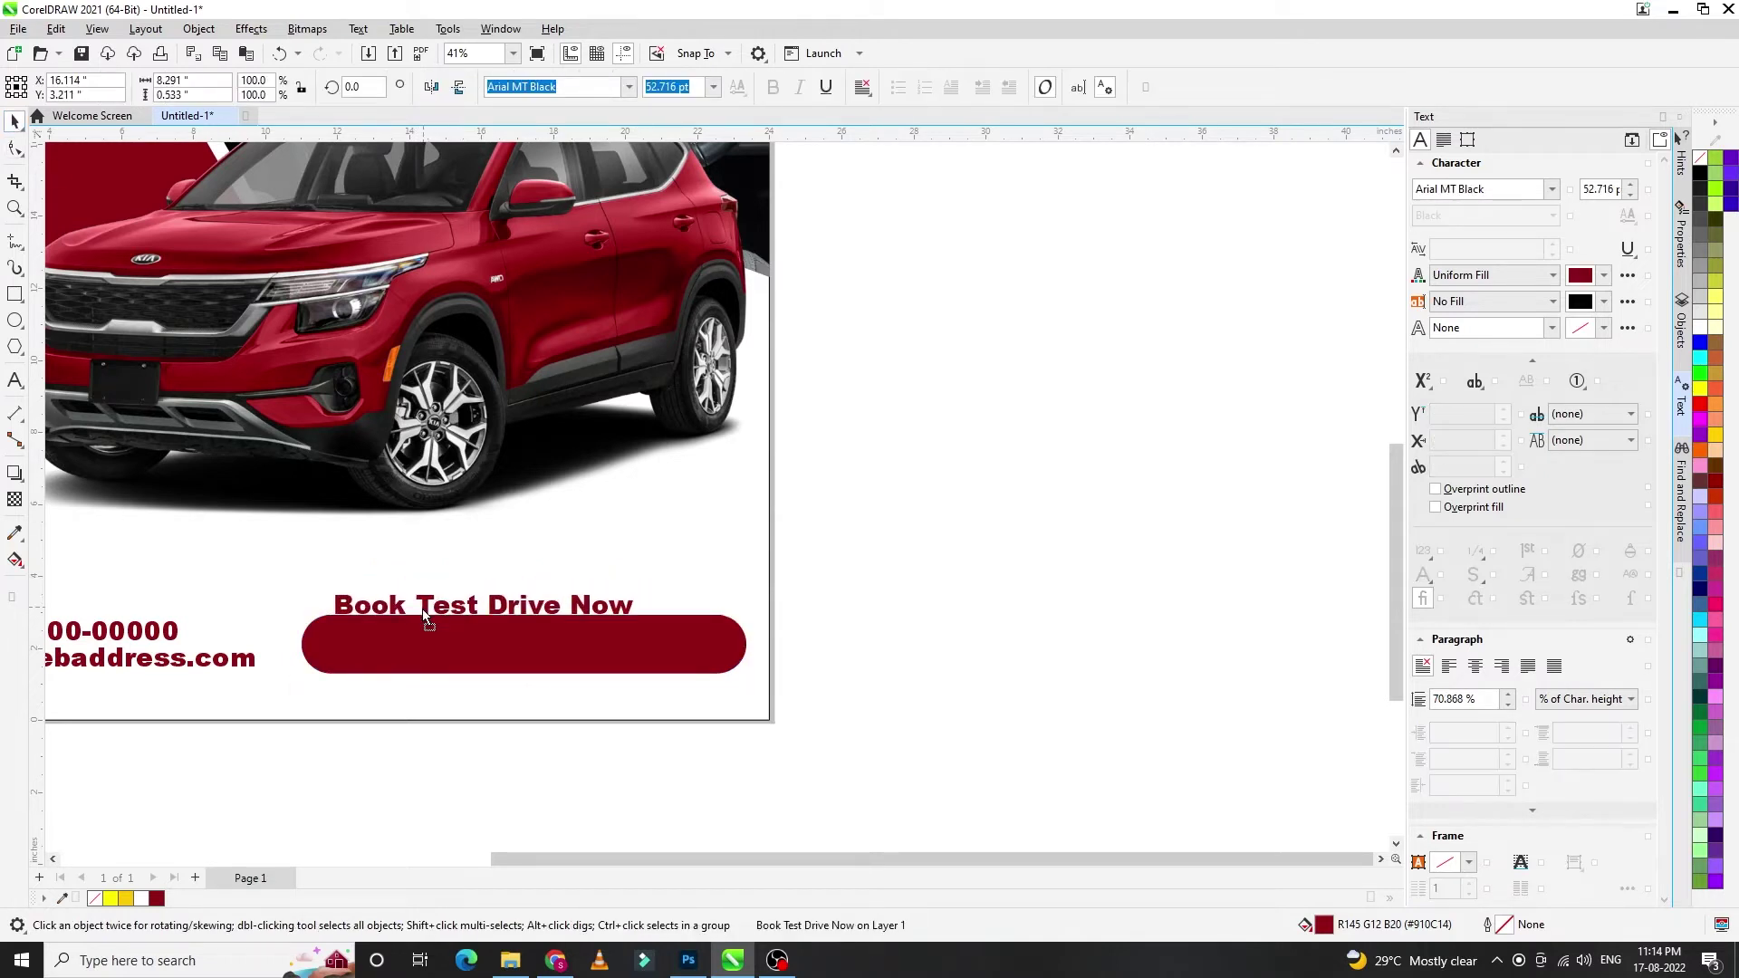
left_click(140, 897)
left_click(652, 666, "shift")
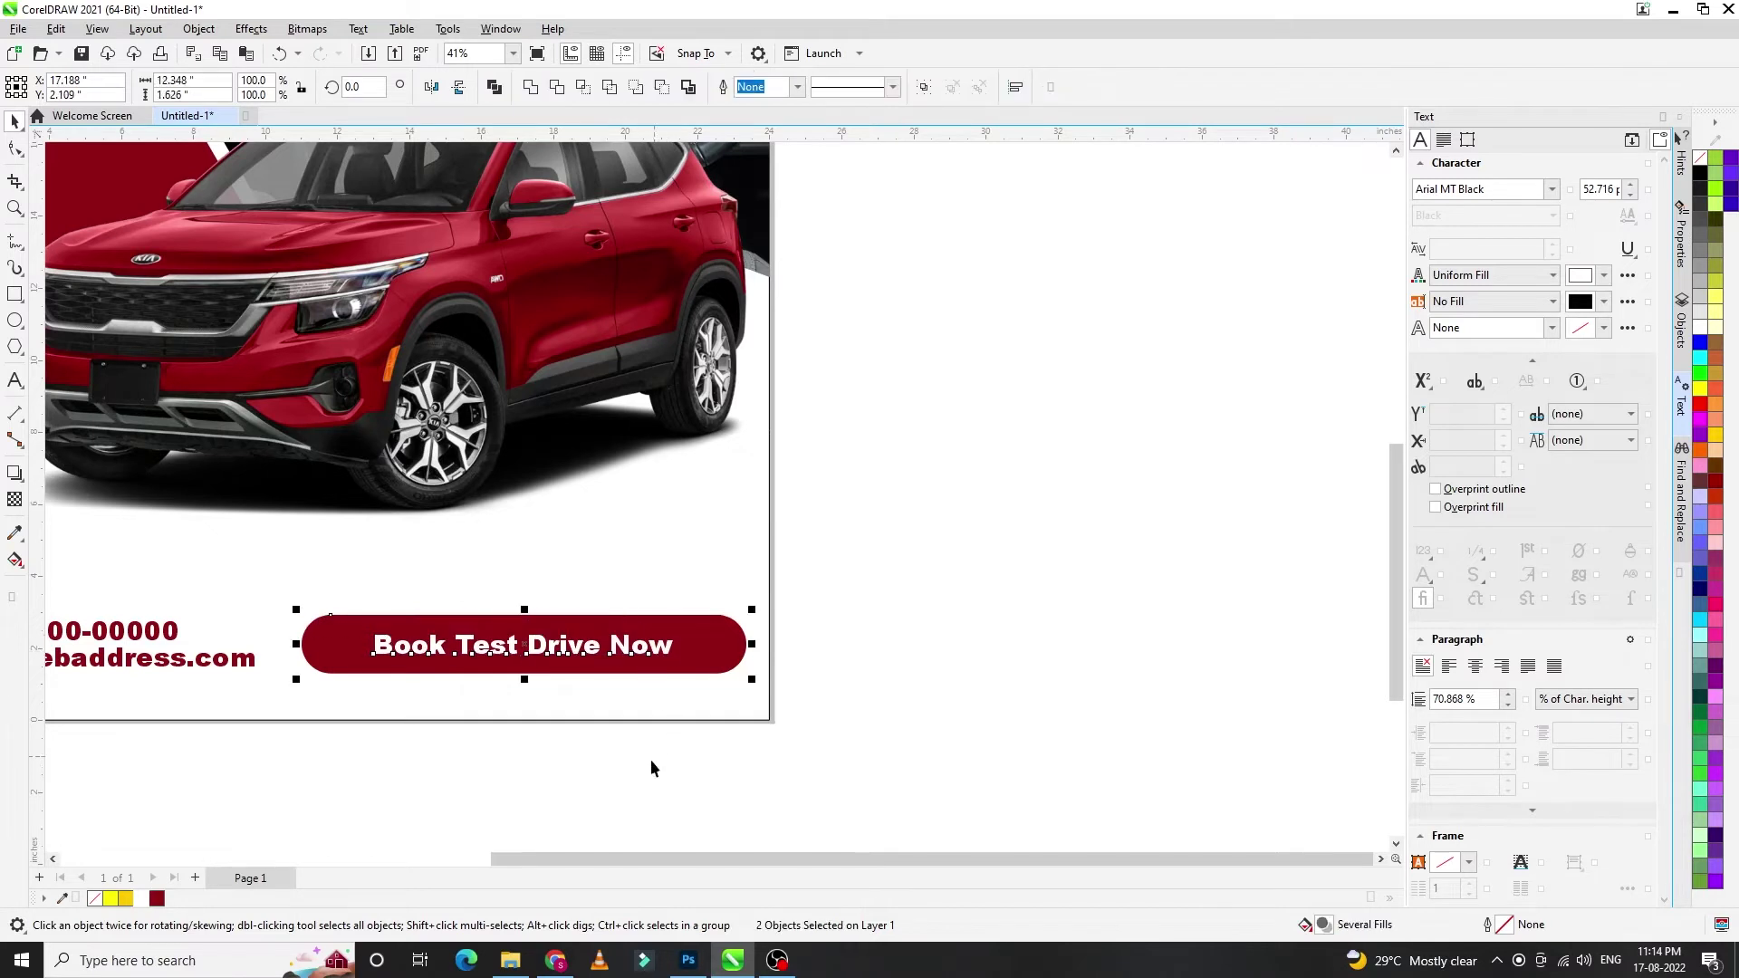
left_click_drag(679, 631, 735, 625)
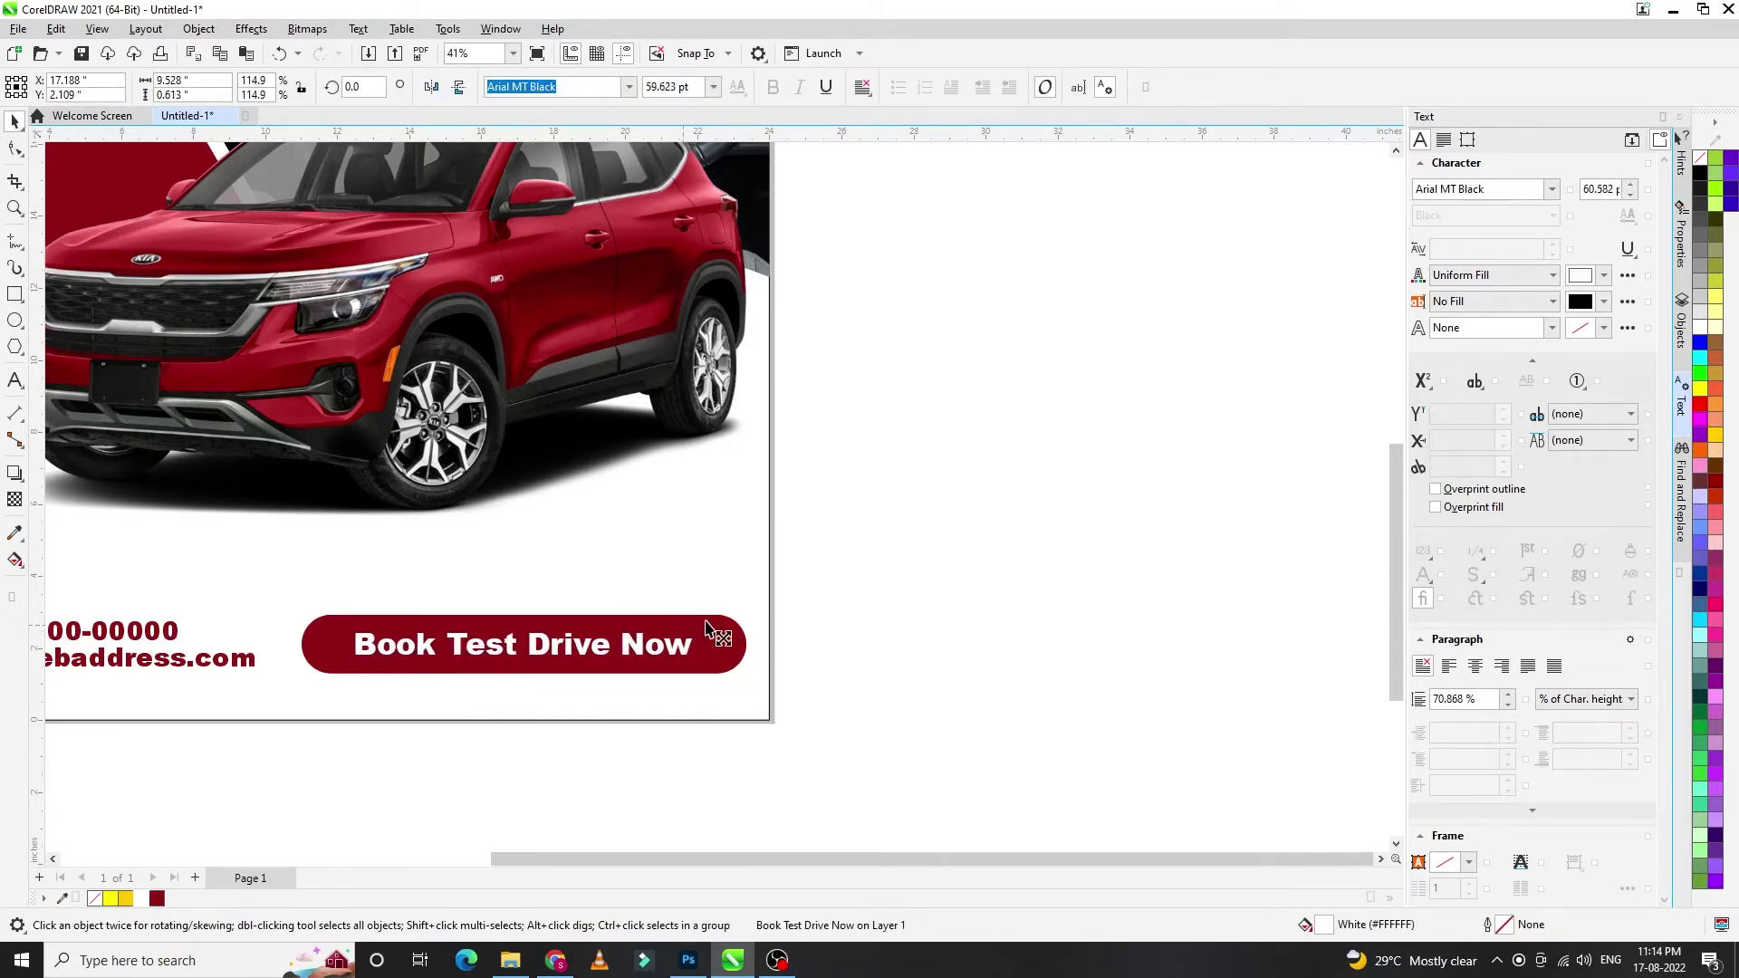
left_click(863, 669)
scroll(865, 638, "down", 3)
scroll(862, 634, "down", 2)
scroll(707, 507, "up", 2)
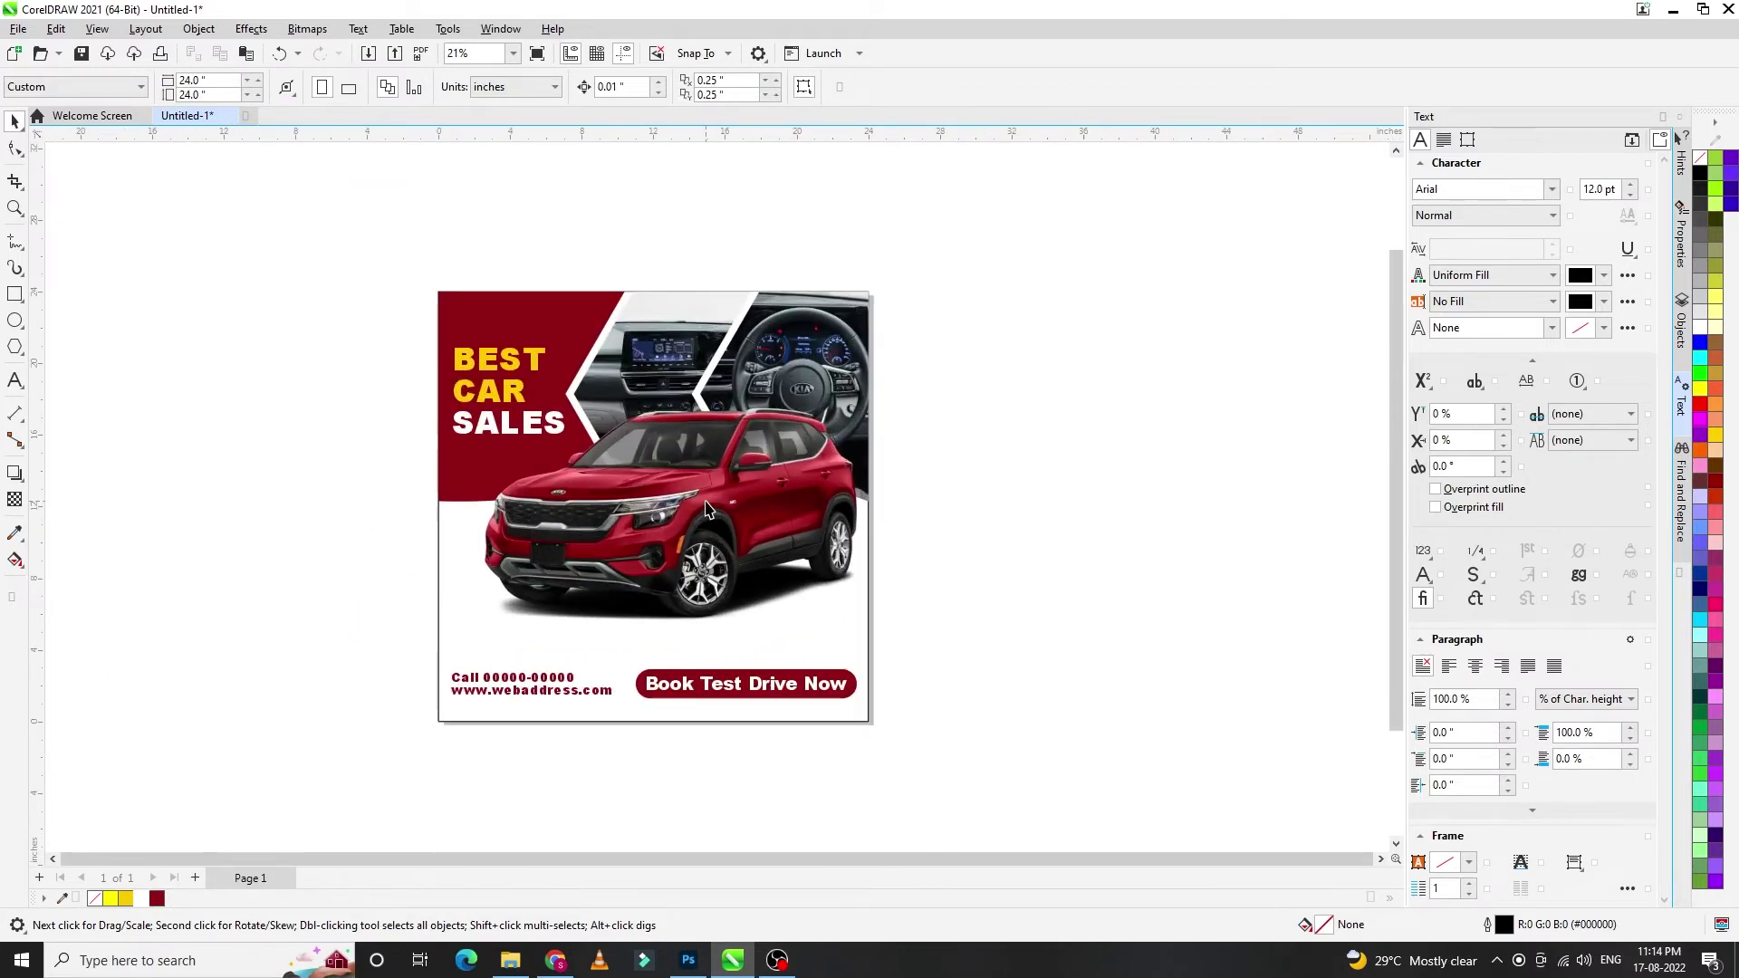
- Nudge the car image slightly lower and to the left
left_click(707, 507)
scroll(747, 529, "up", 1)
scroll(668, 533, "down", 1)
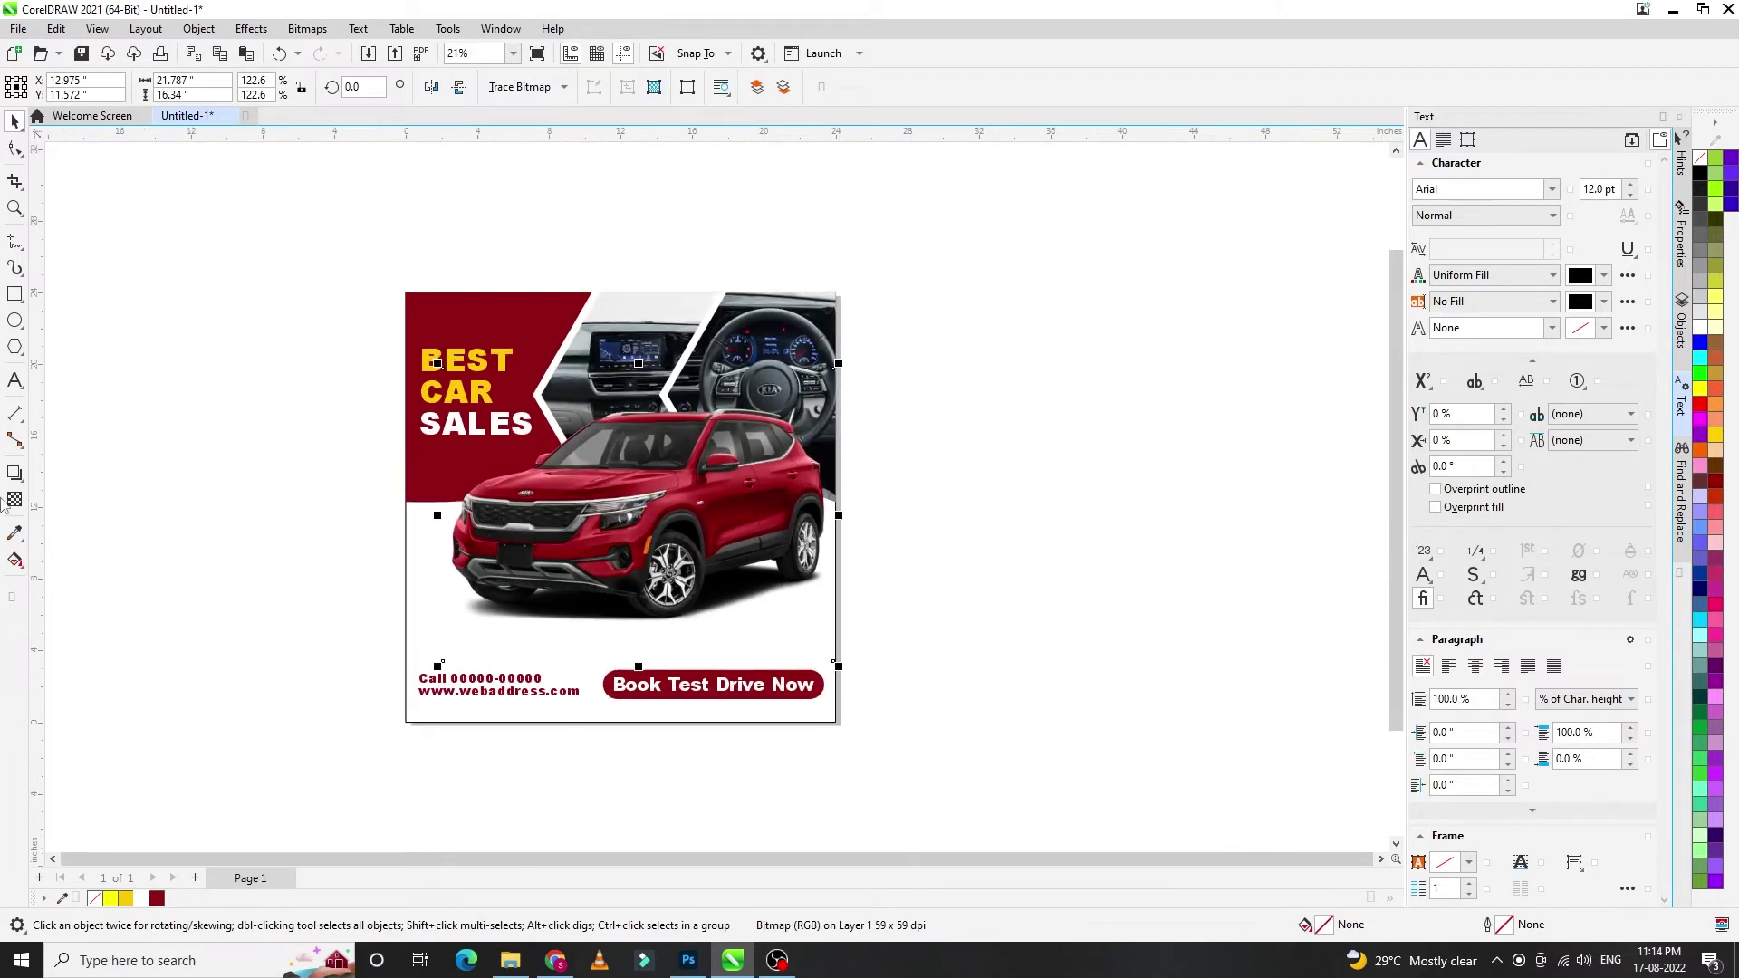
left_click_drag(709, 495, 702, 511)
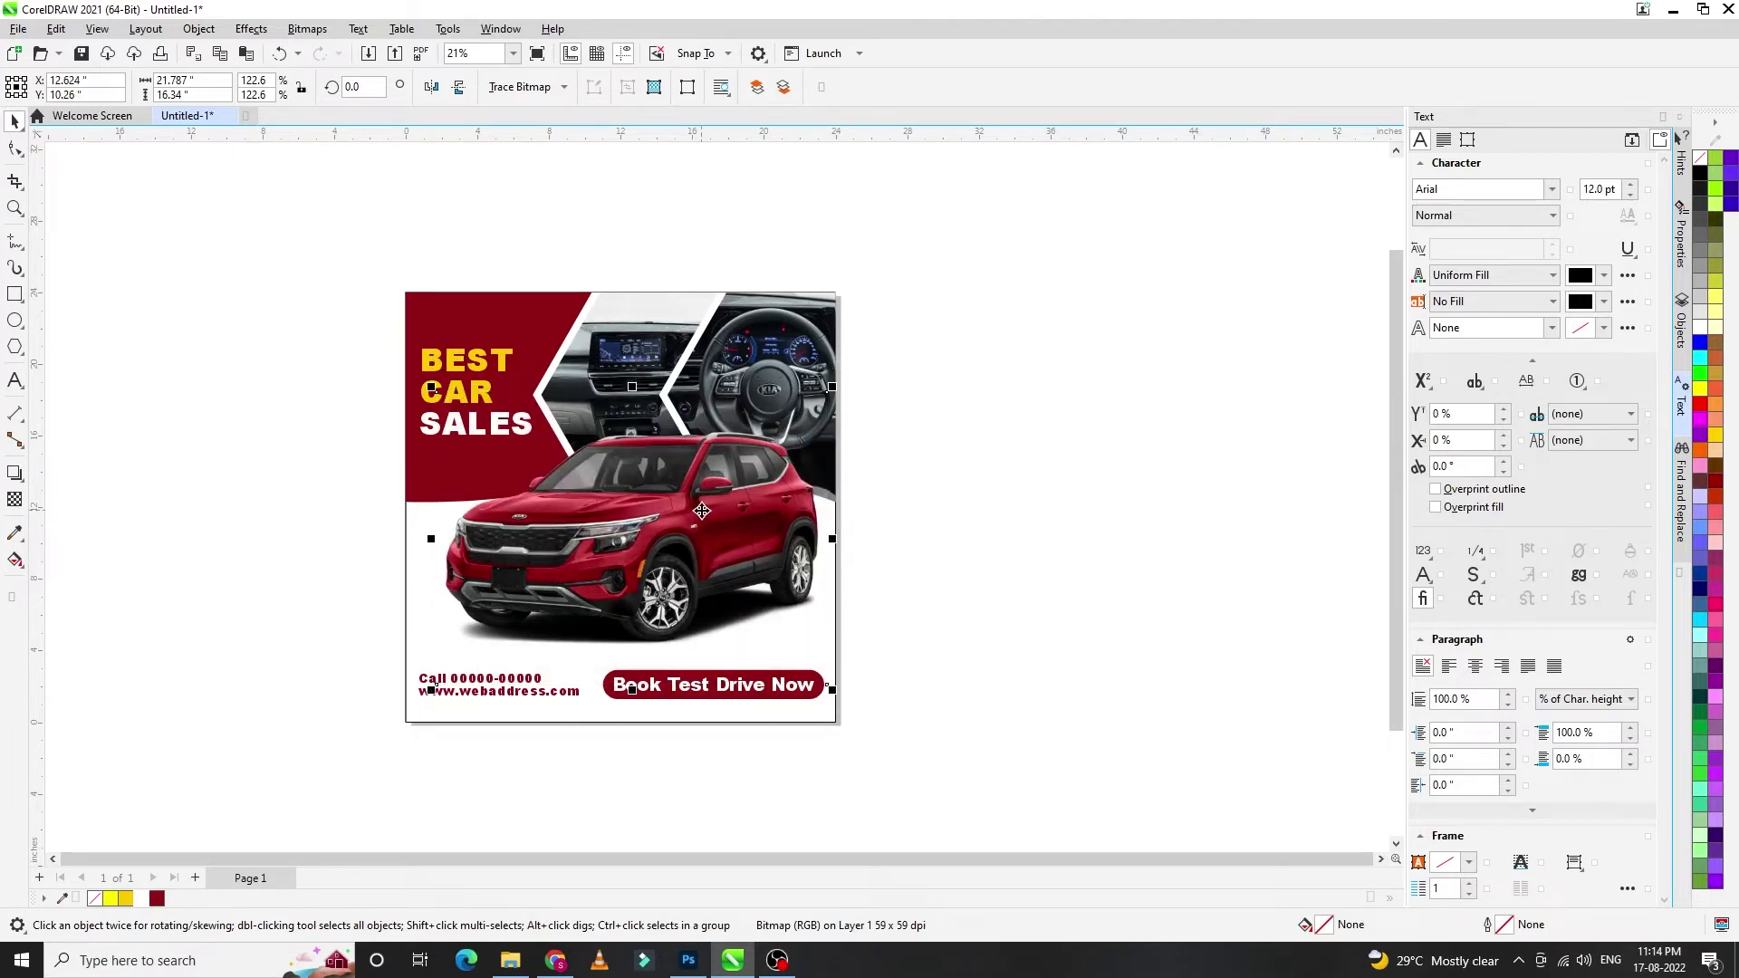
left_click(959, 494)
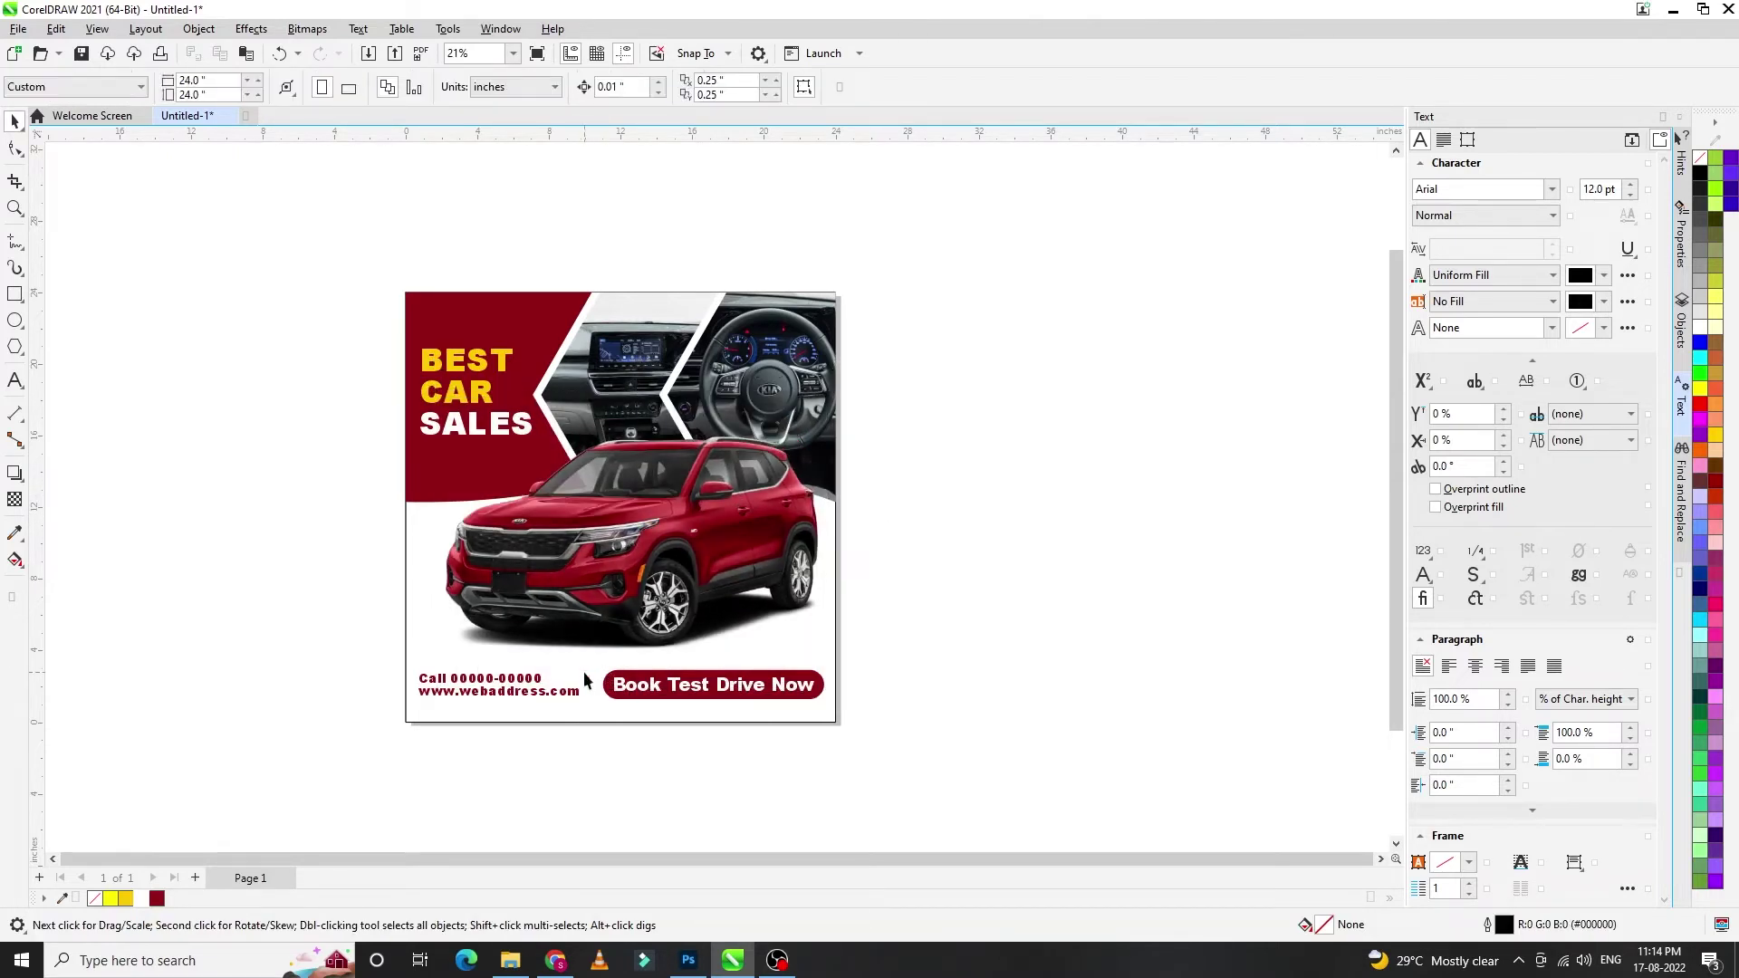
- Retype the call text as small white 'Your Logo Here' on the maroon panel's top-left
left_click_drag(522, 688, 415, 373)
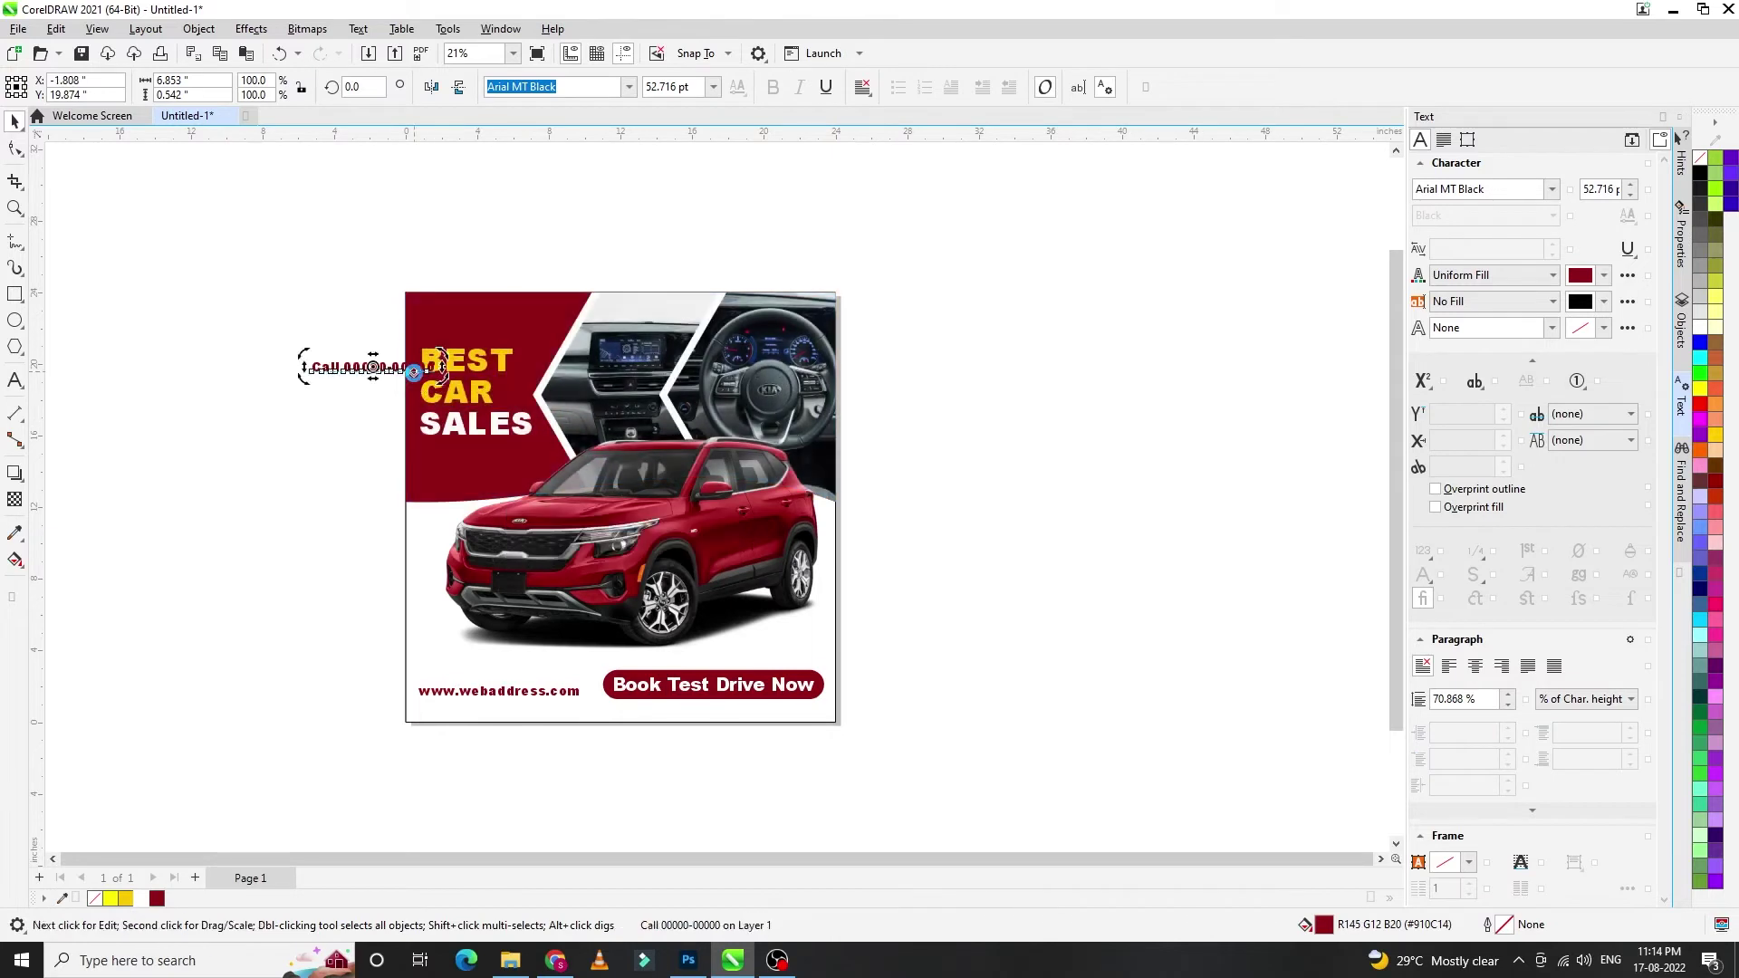
type("Your Logo He")
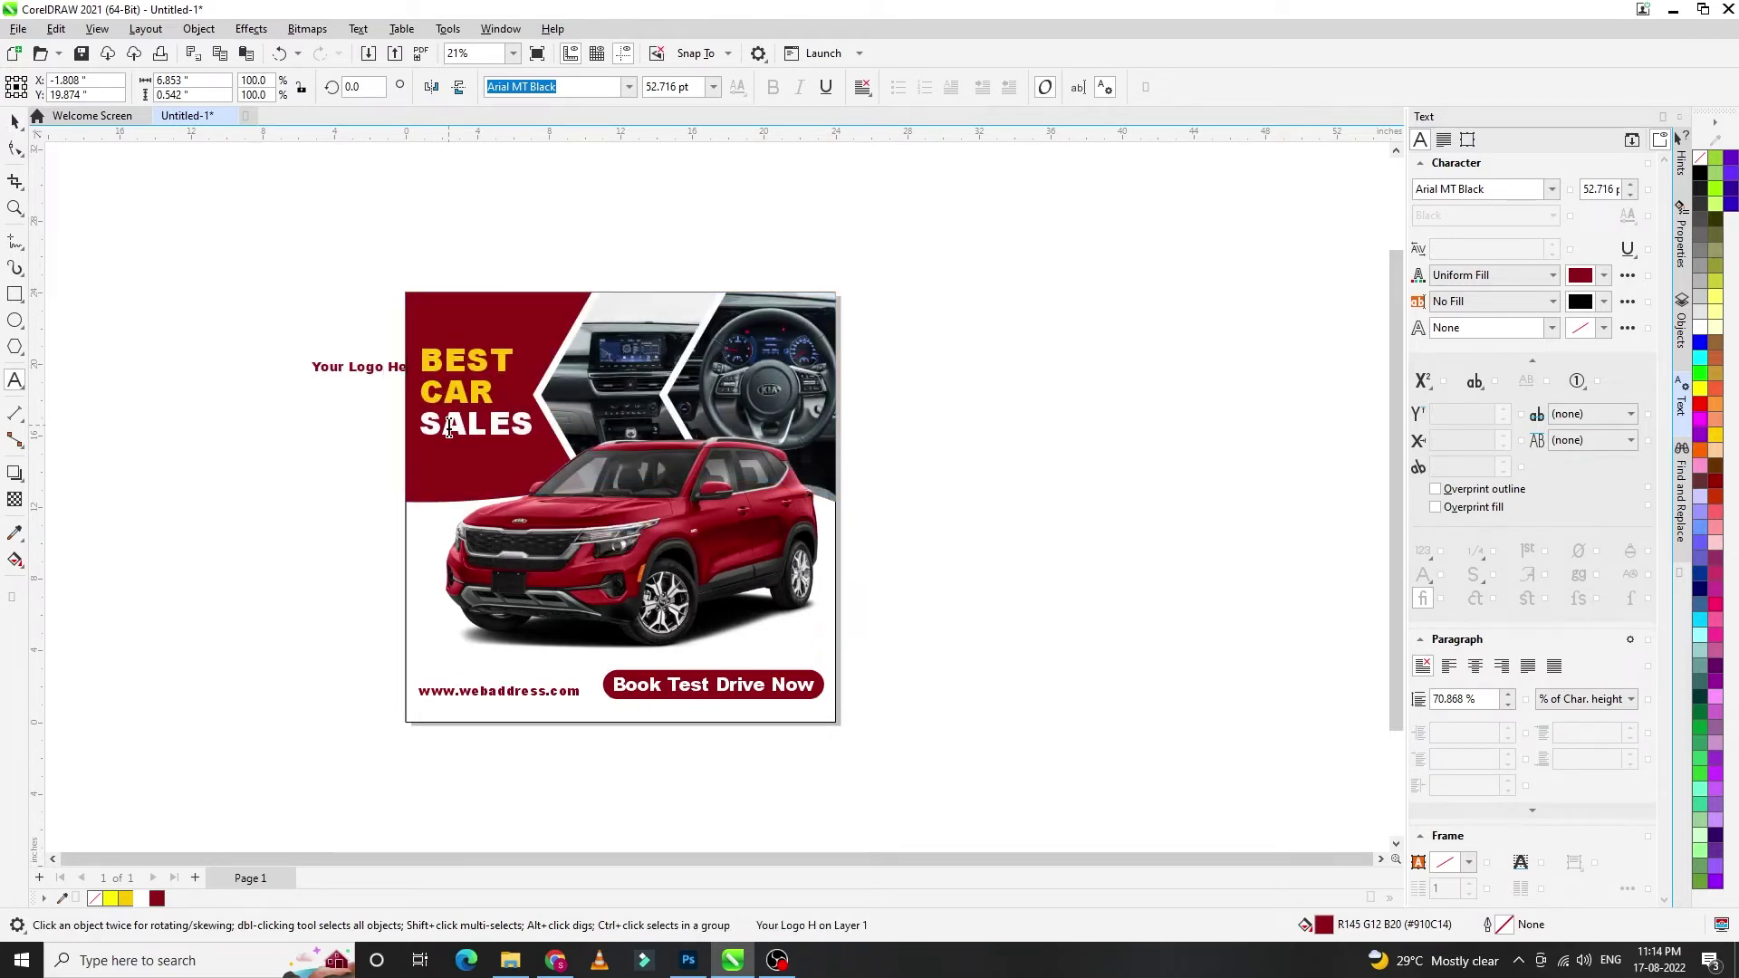
key("Escape")
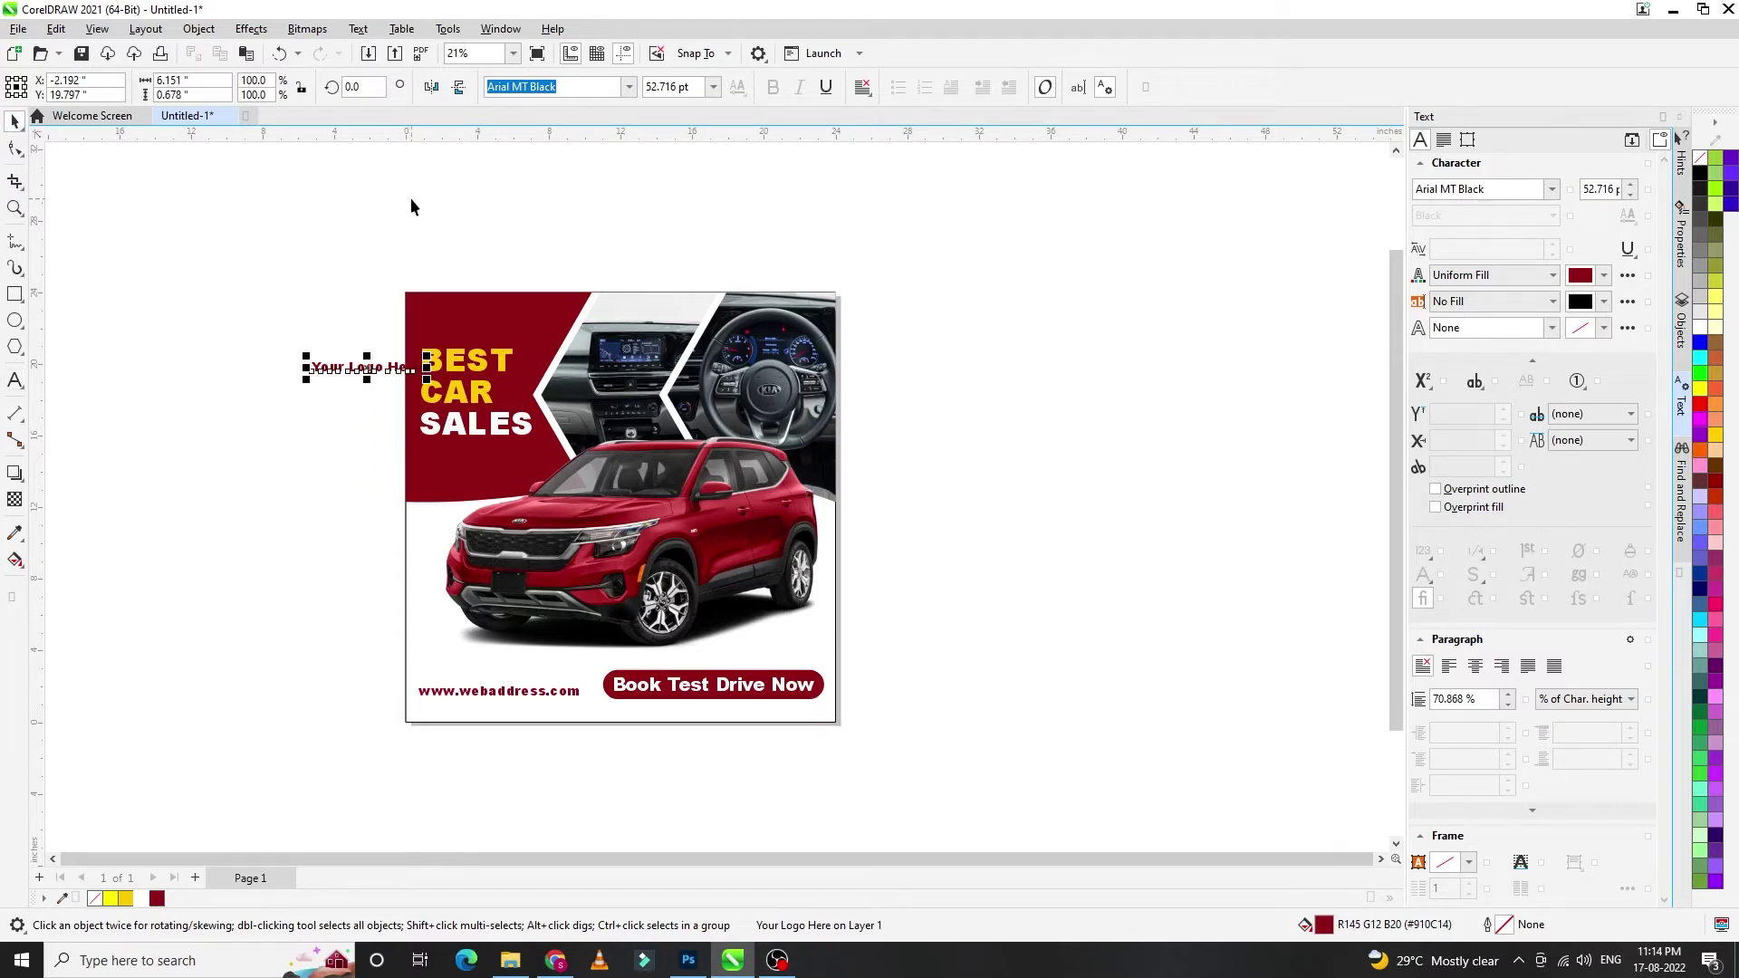
scroll(411, 205, "up", 2)
left_click_drag(322, 513, 528, 388)
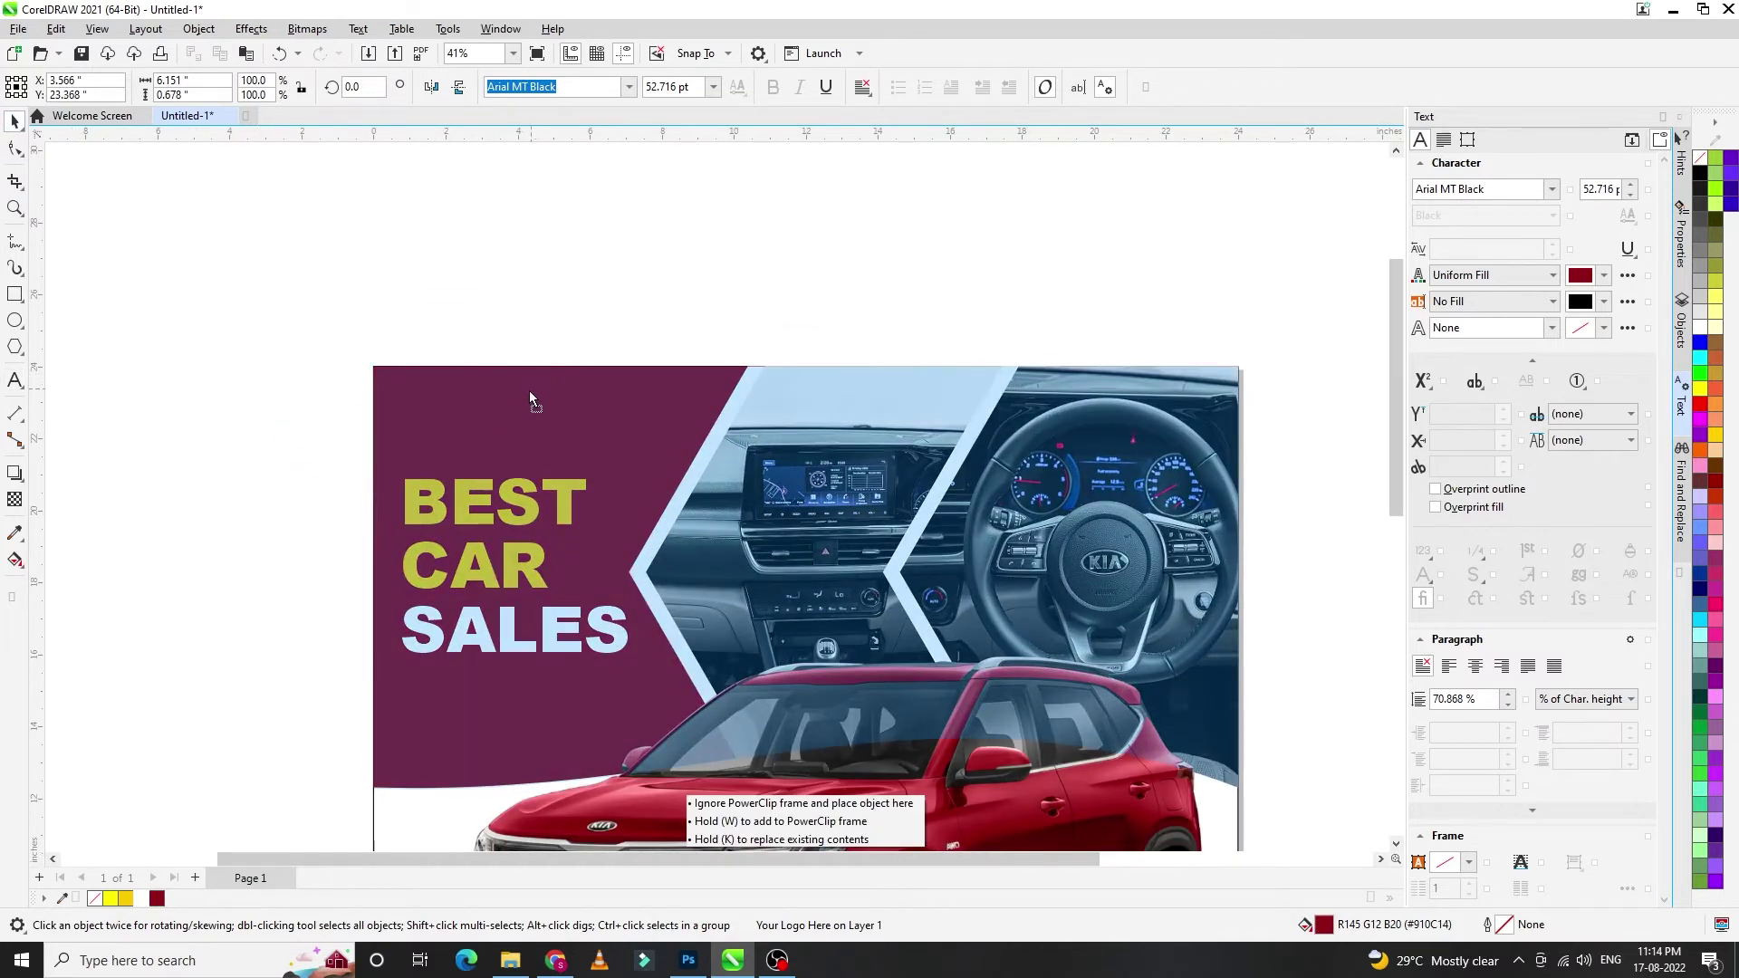
left_click(141, 898)
scroll(462, 426, "up", 2)
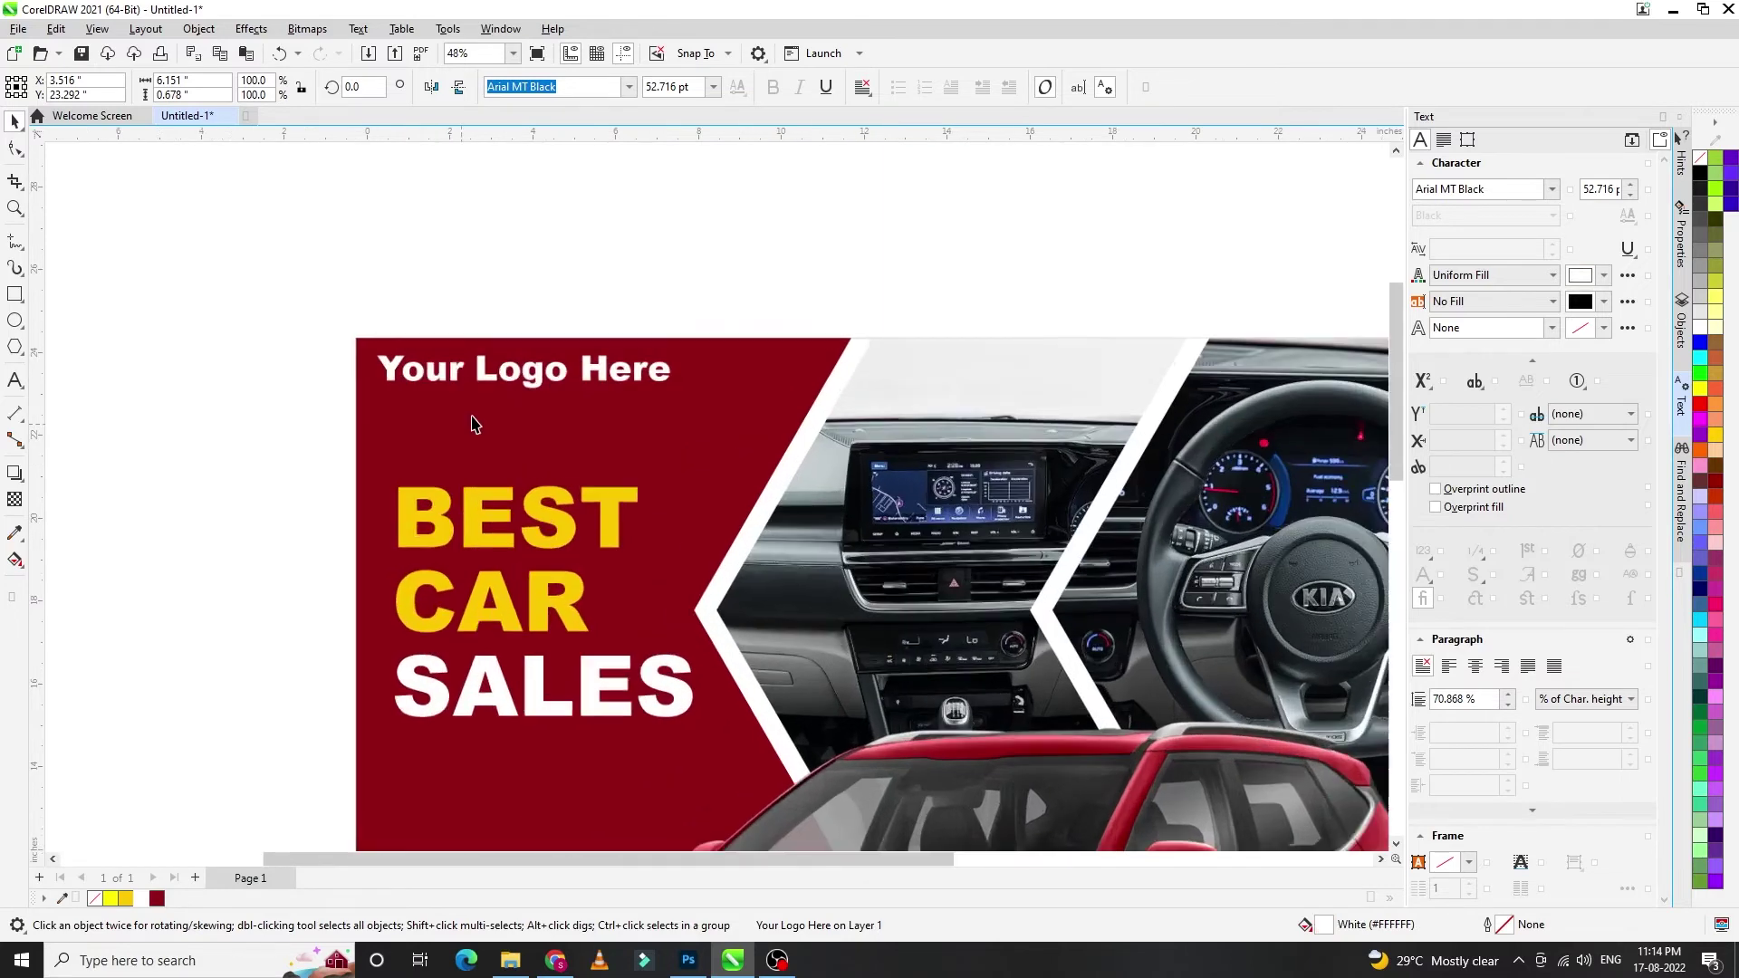
left_click_drag(704, 353, 518, 362)
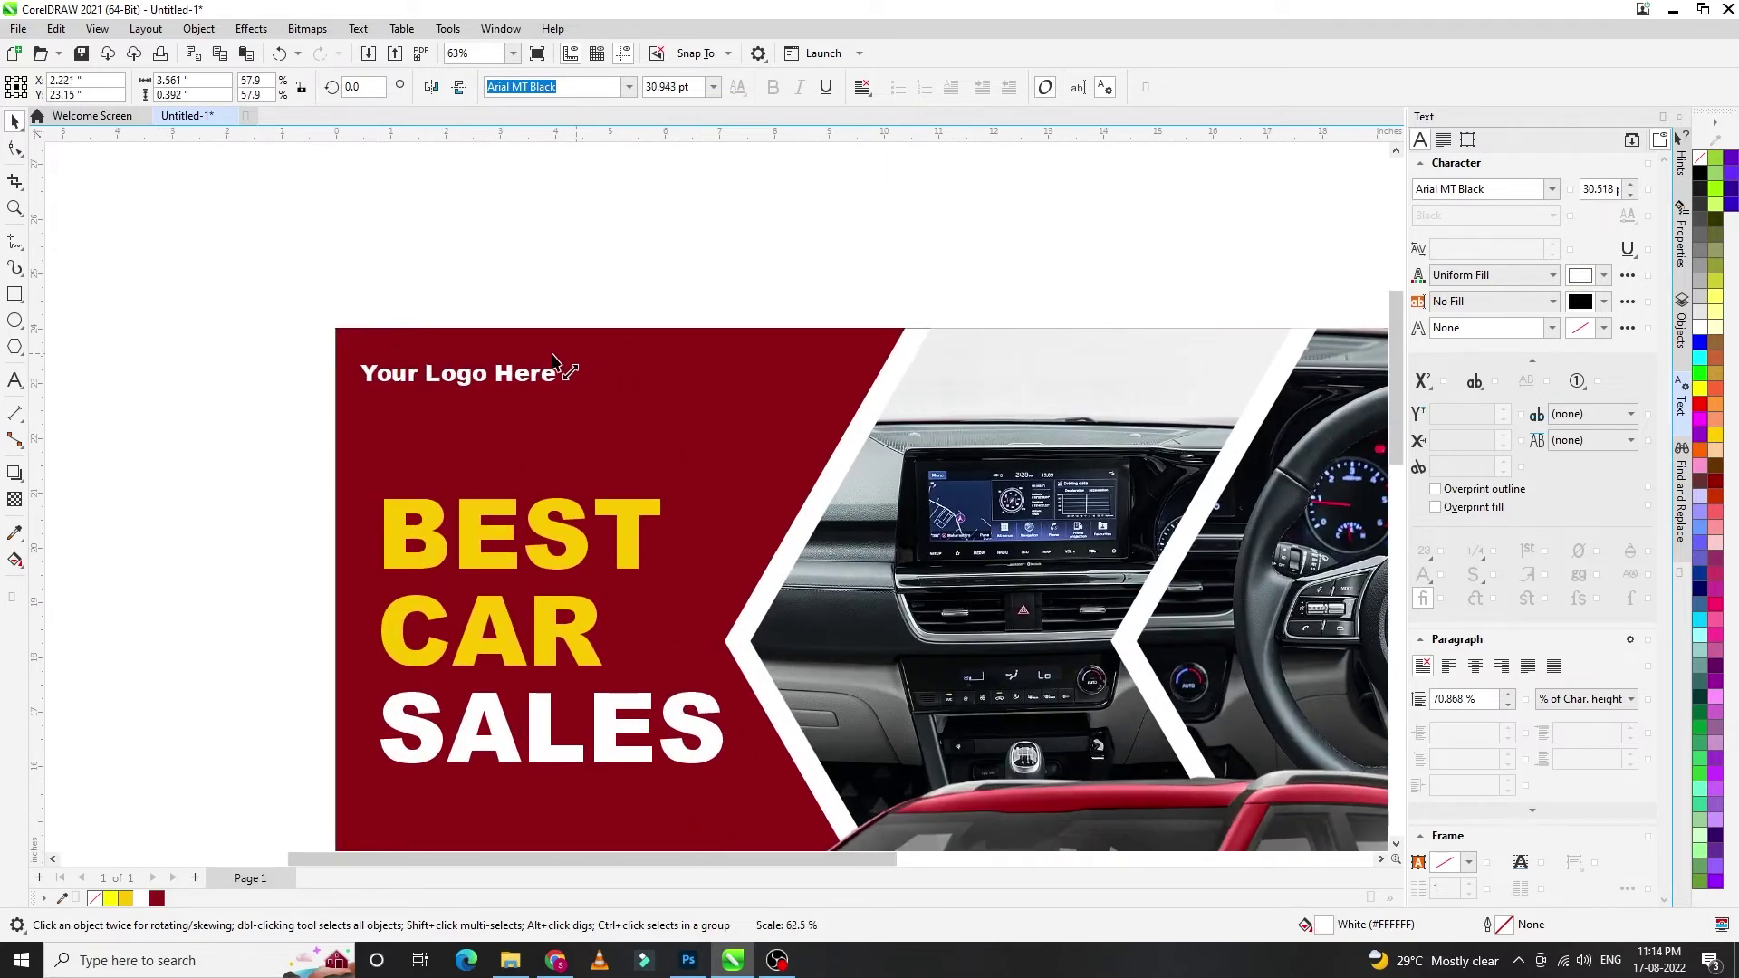
- Add a yellow '2022' line beneath SALES in the headline
left_click(438, 286)
scroll(364, 354, "down", 2)
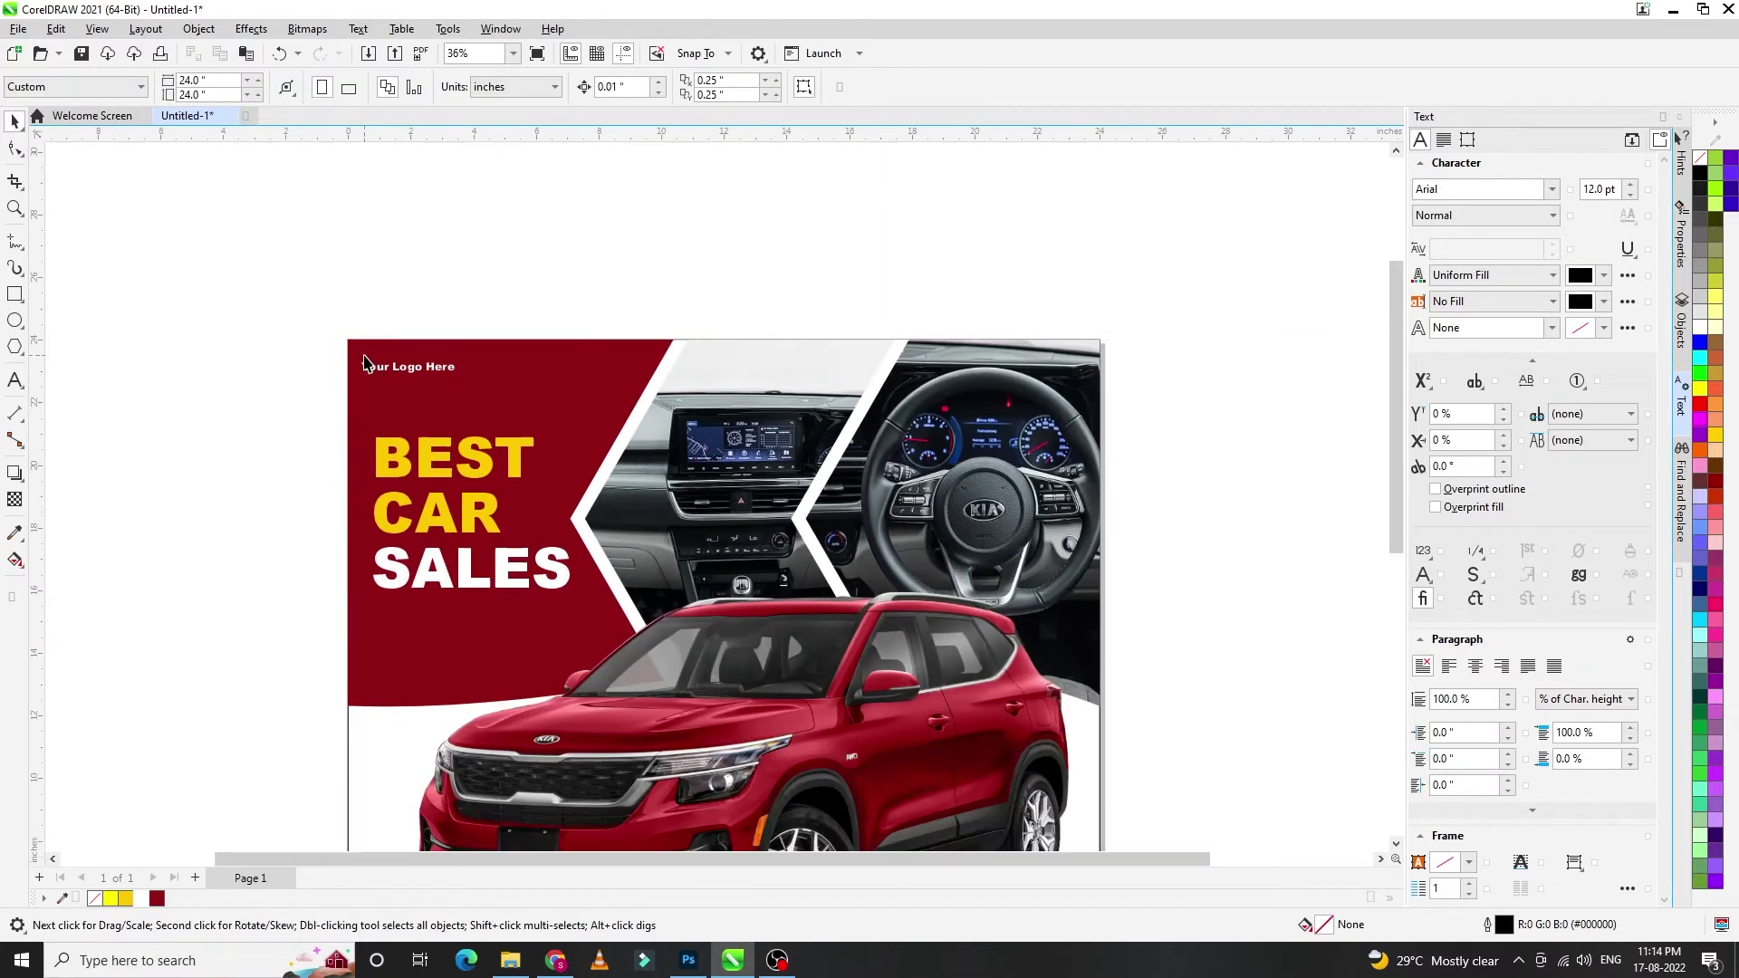
double_click(453, 584)
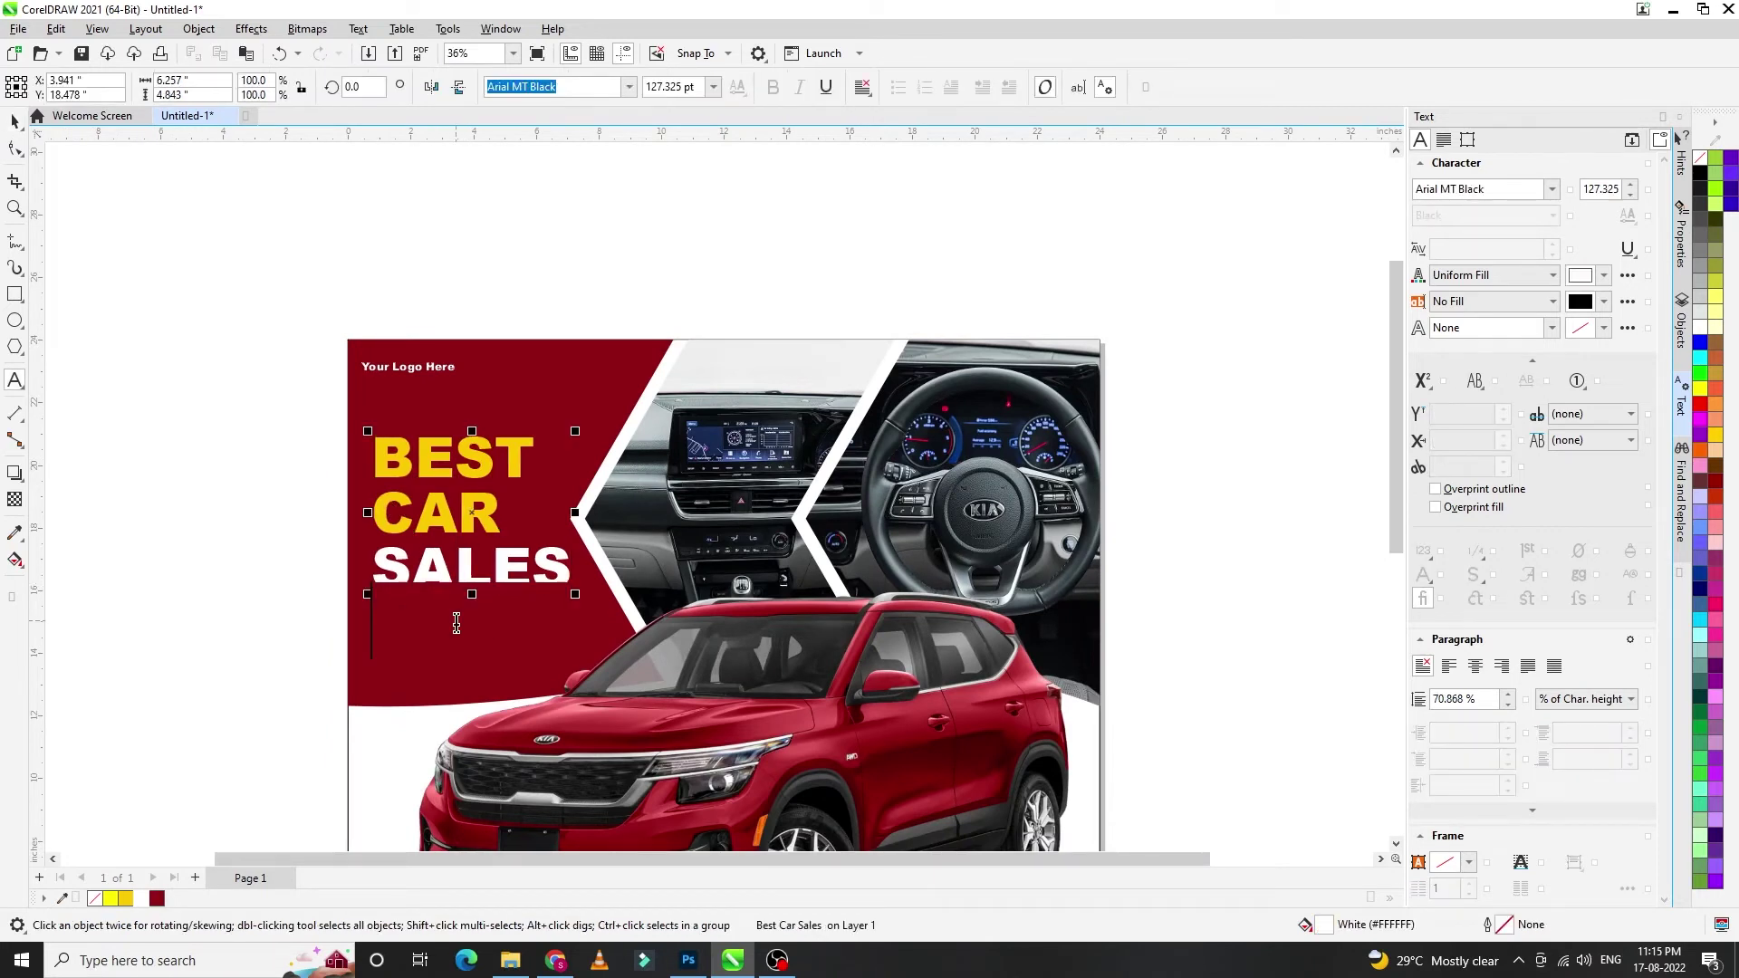
type("2022")
left_click_drag(522, 625, 132, 658)
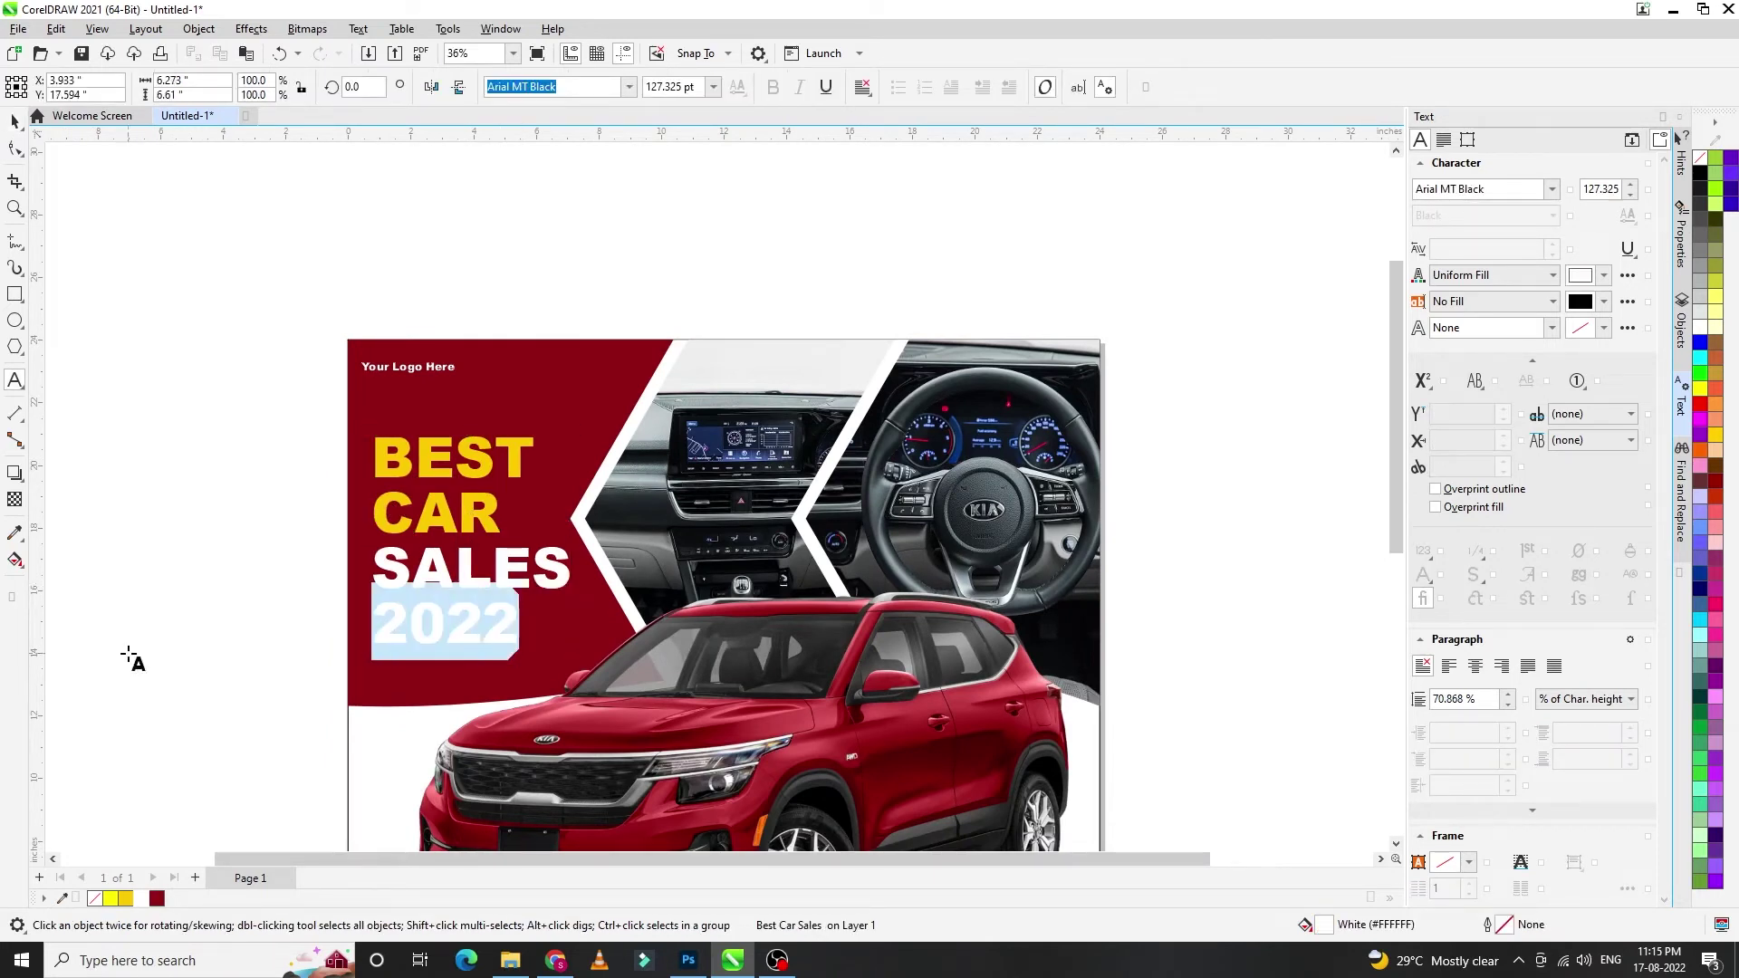
left_click(126, 898)
left_click(18, 117)
- Duplicate the web address line just above itself
scroll(477, 288, "down", 2)
scroll(507, 543, "down", 1)
scroll(525, 634, "up", 1)
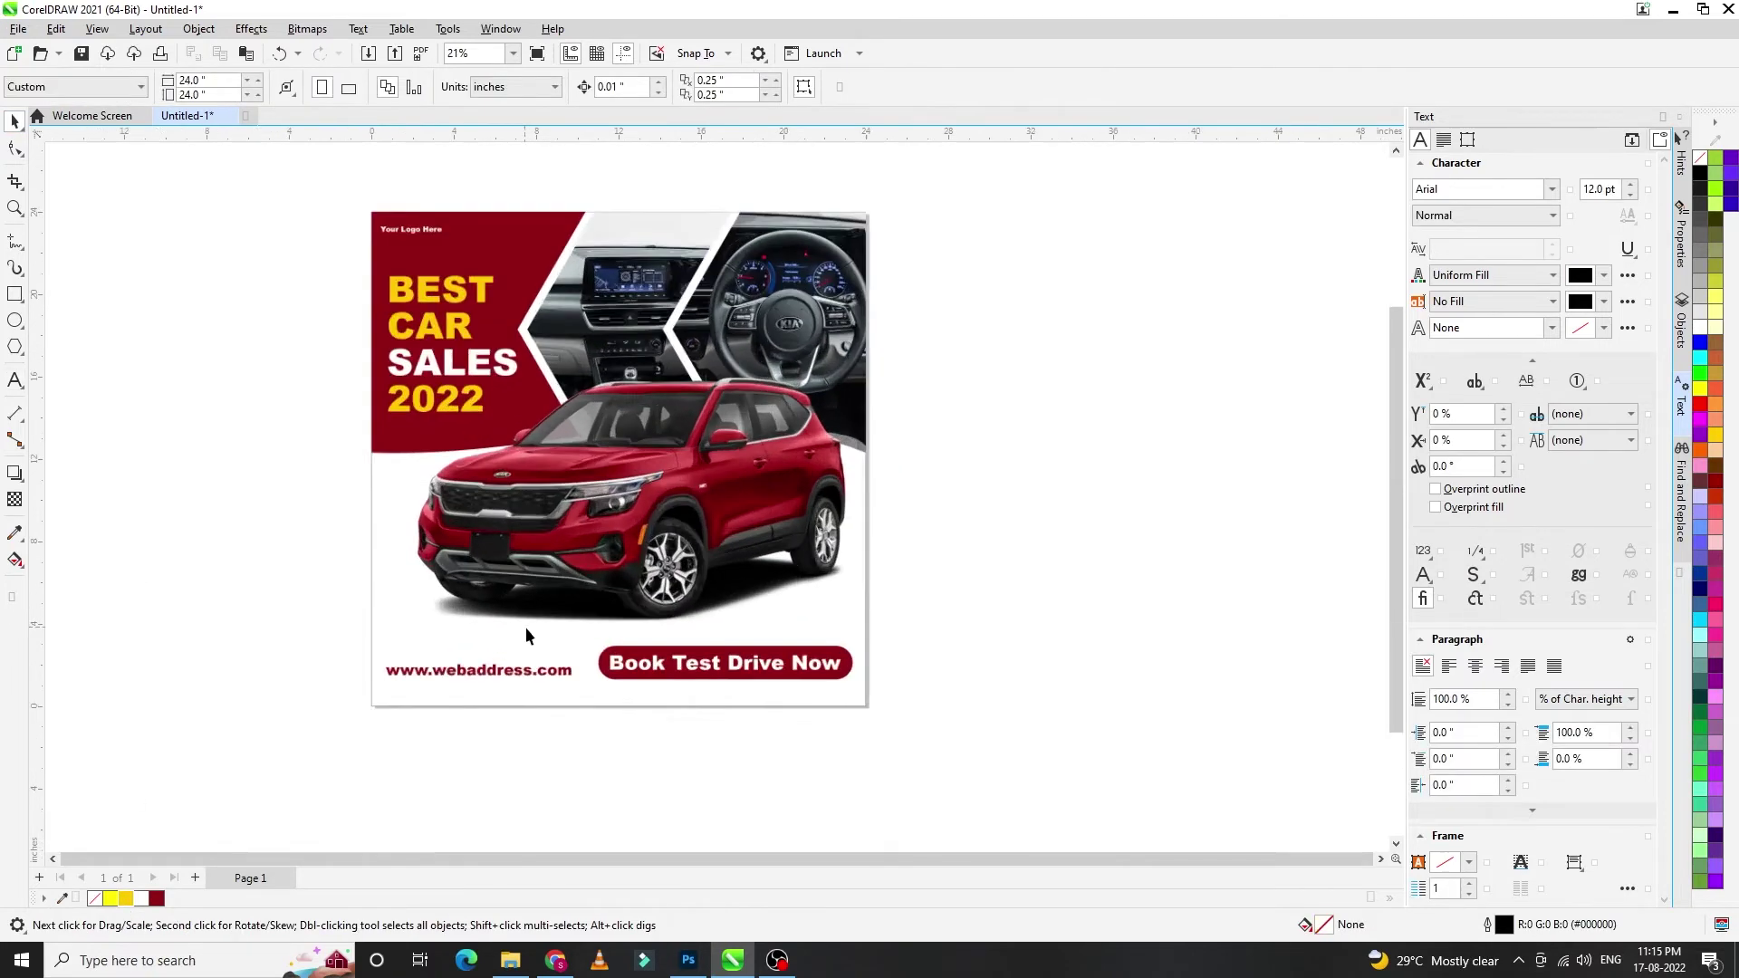
scroll(527, 630, "up", 1)
left_click_drag(509, 680, 521, 681)
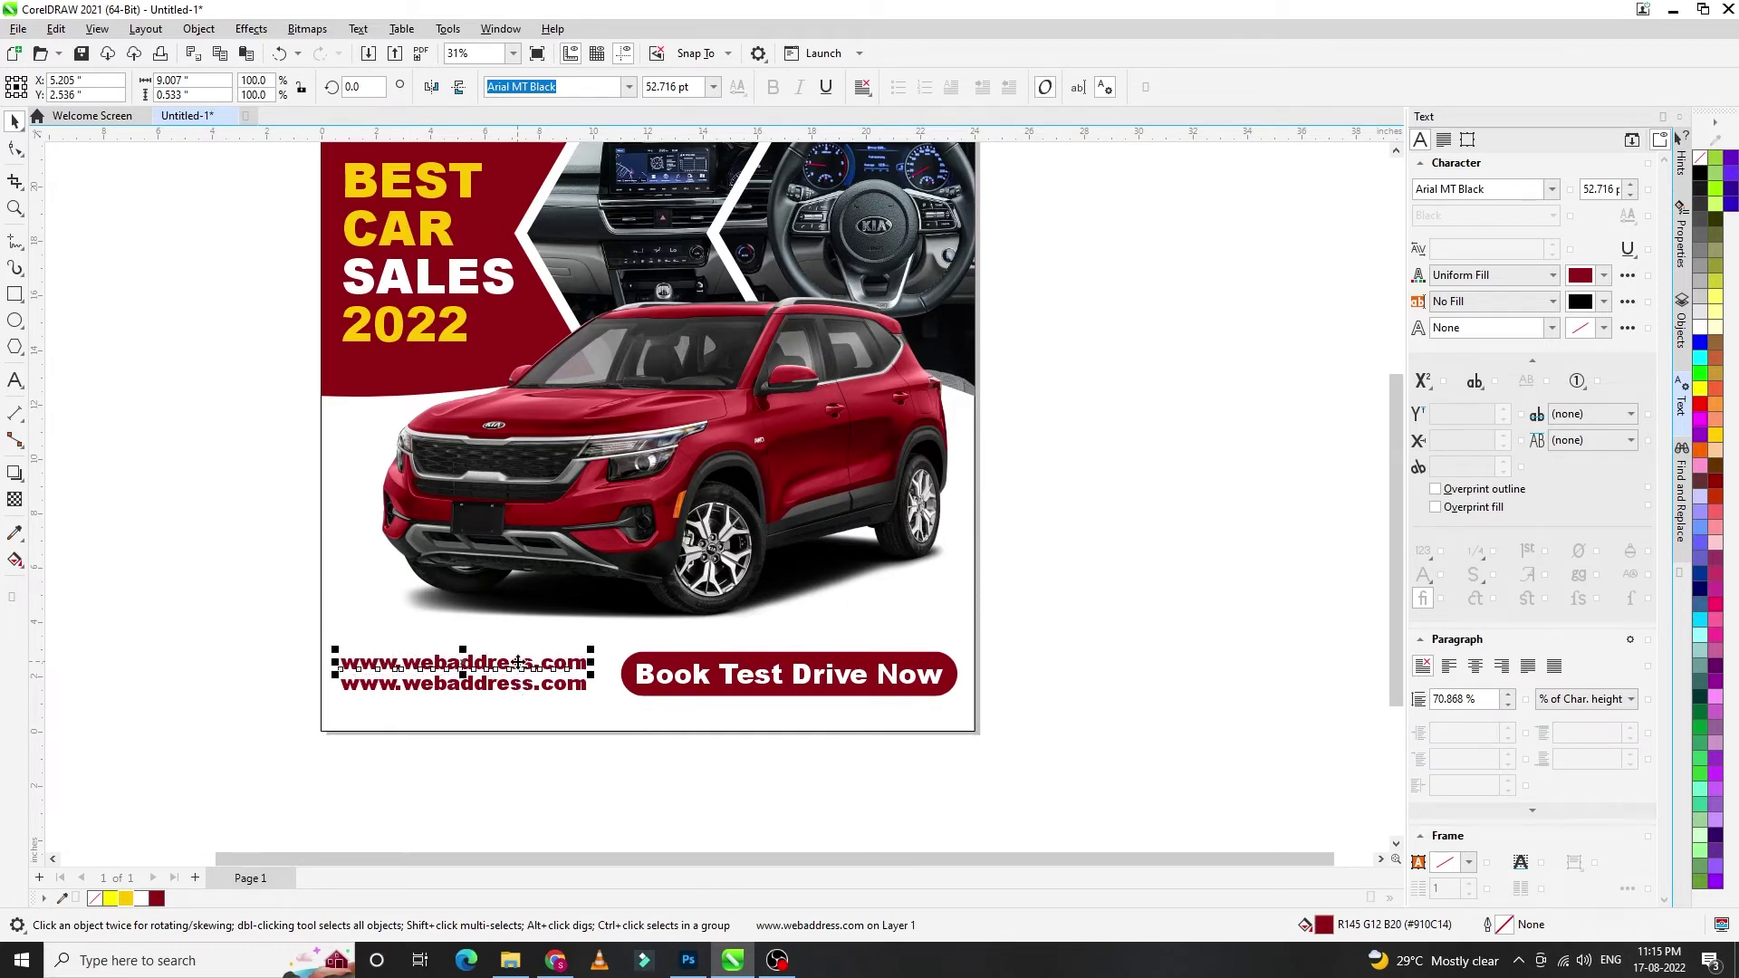
triple_click(523, 656)
type("CALL : 00000-00000")
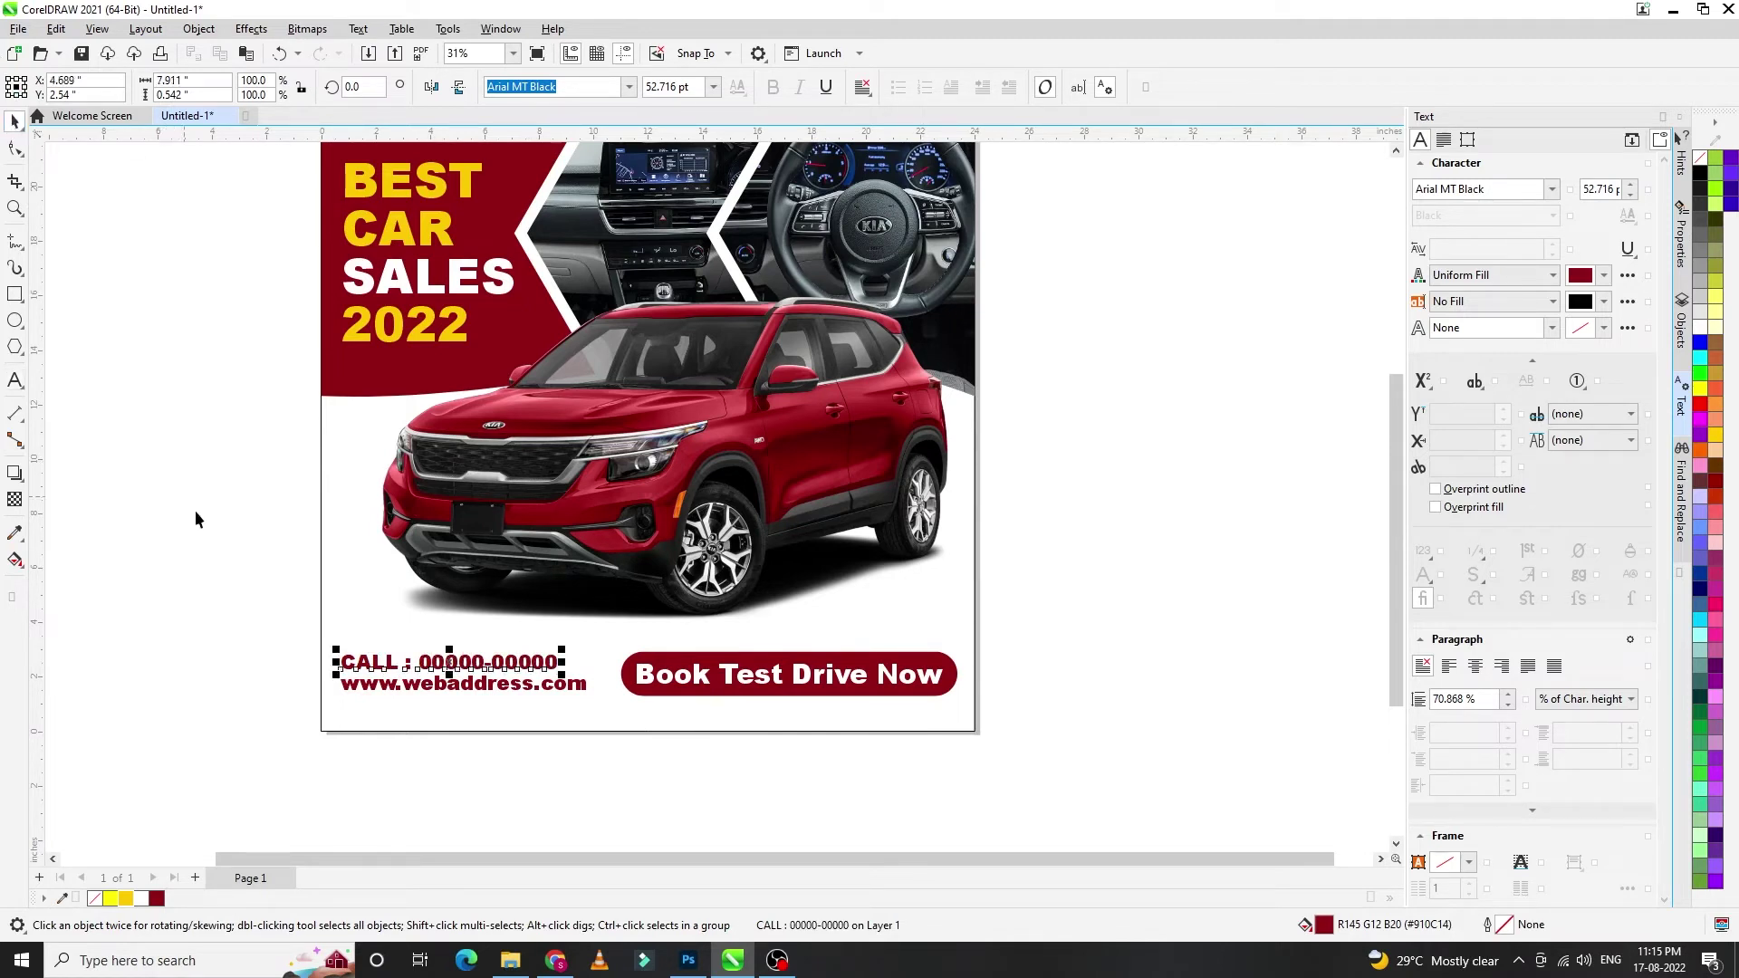
left_click(285, 600)
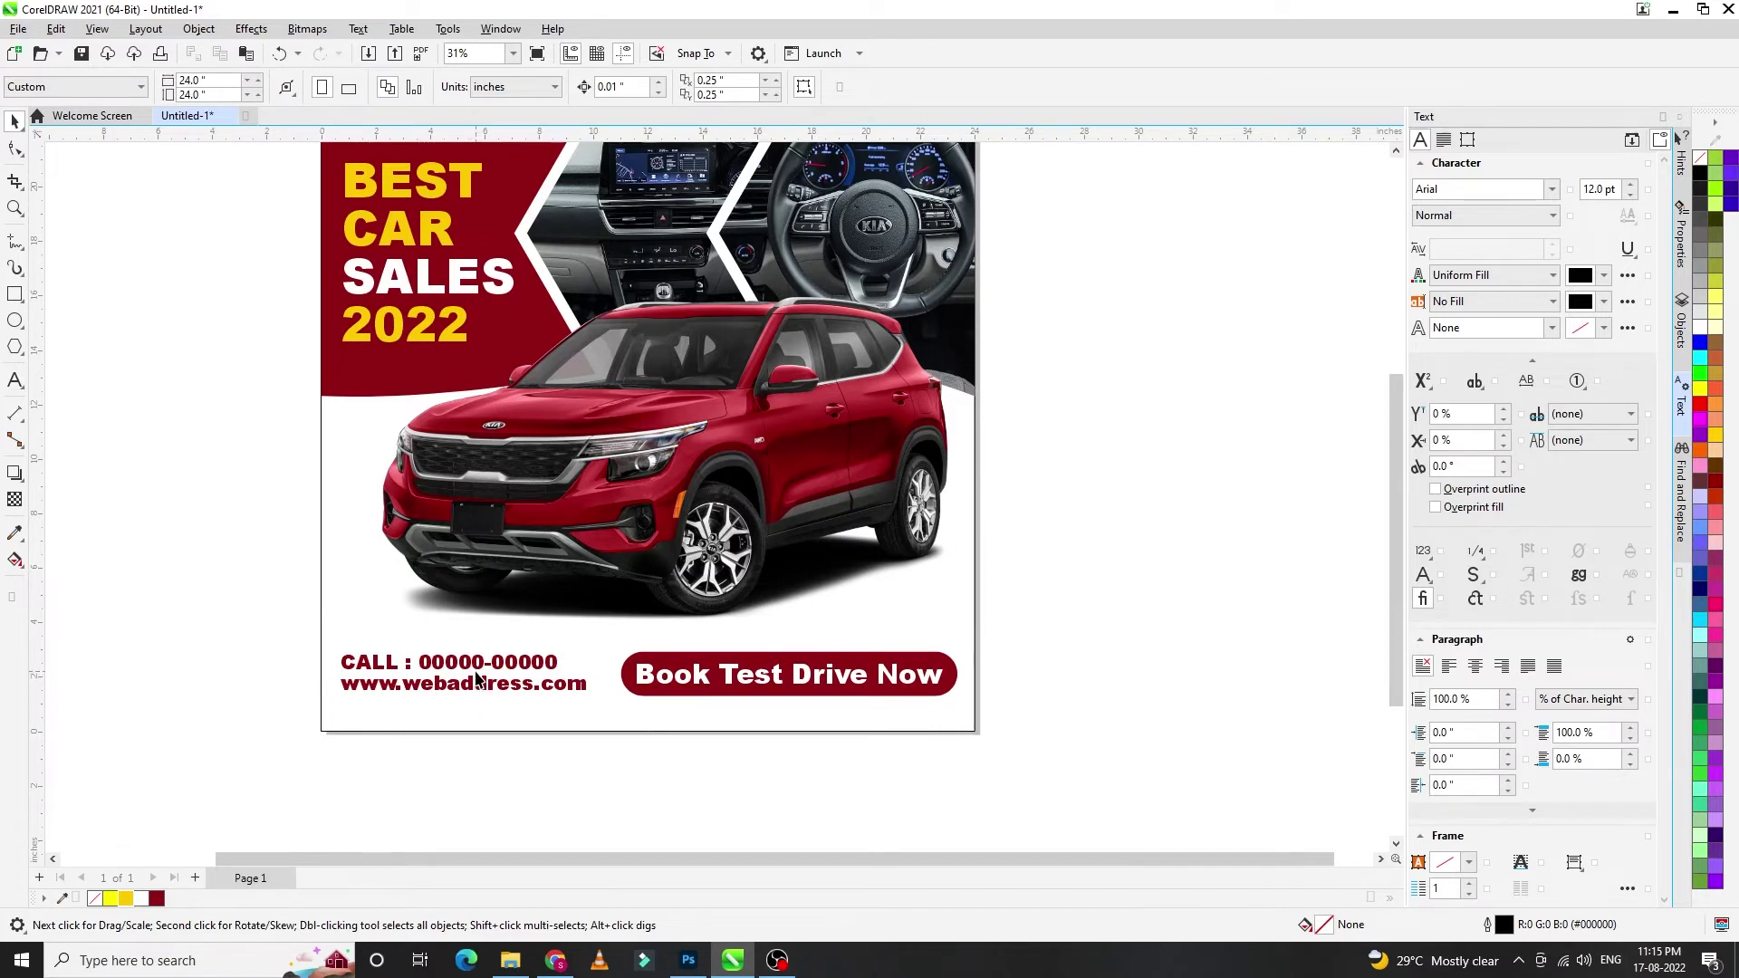
left_click_drag(480, 675, 526, 634)
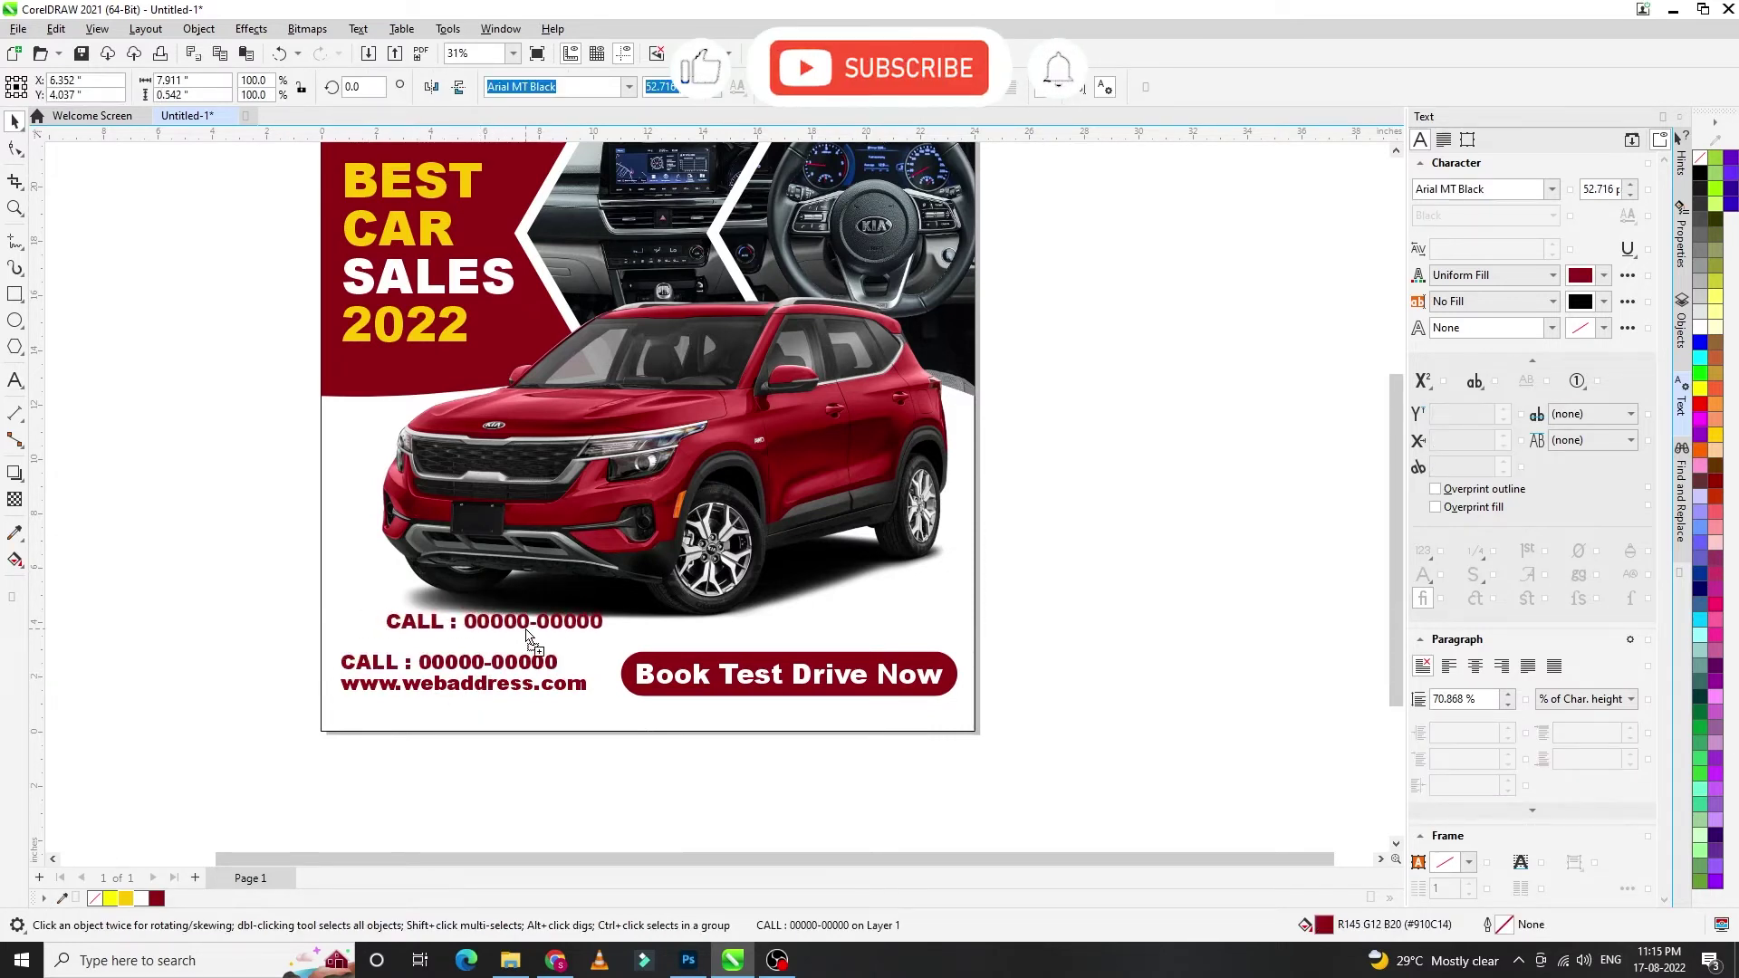
left_click(15, 346)
- Draw a six-sided hexagon with 0 rotation and enlarge it beside the car's rear wheel
left_click_drag(978, 490, 1048, 559)
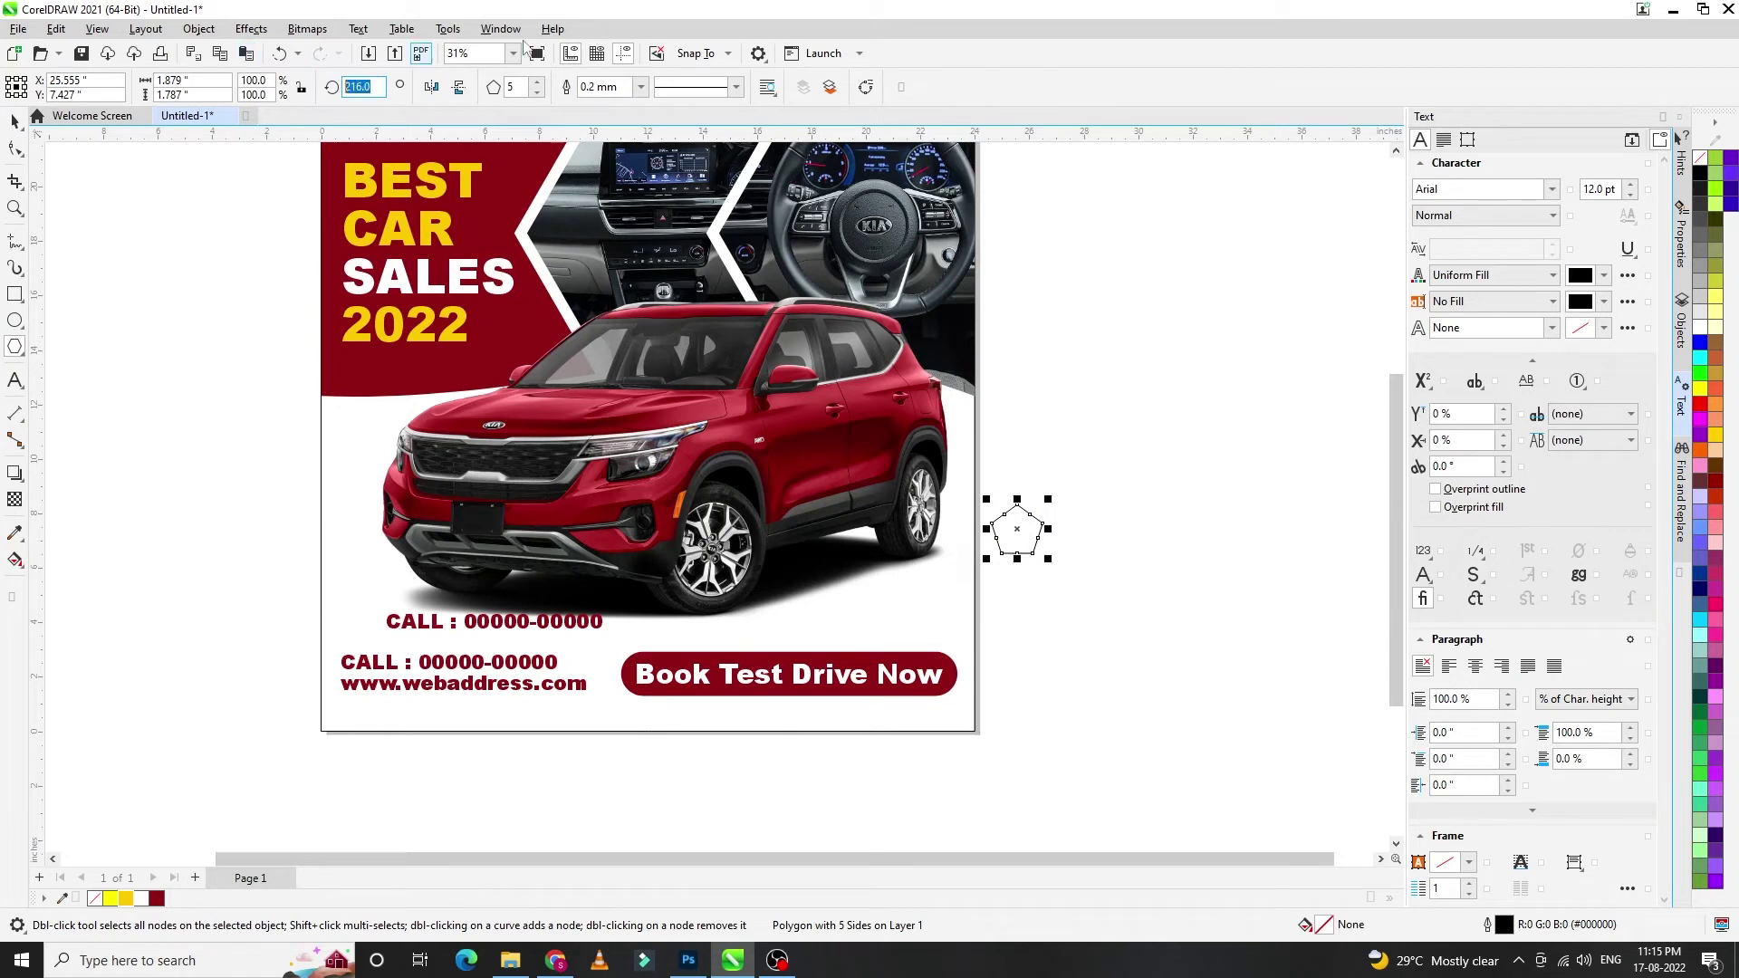
type("0")
key("Return")
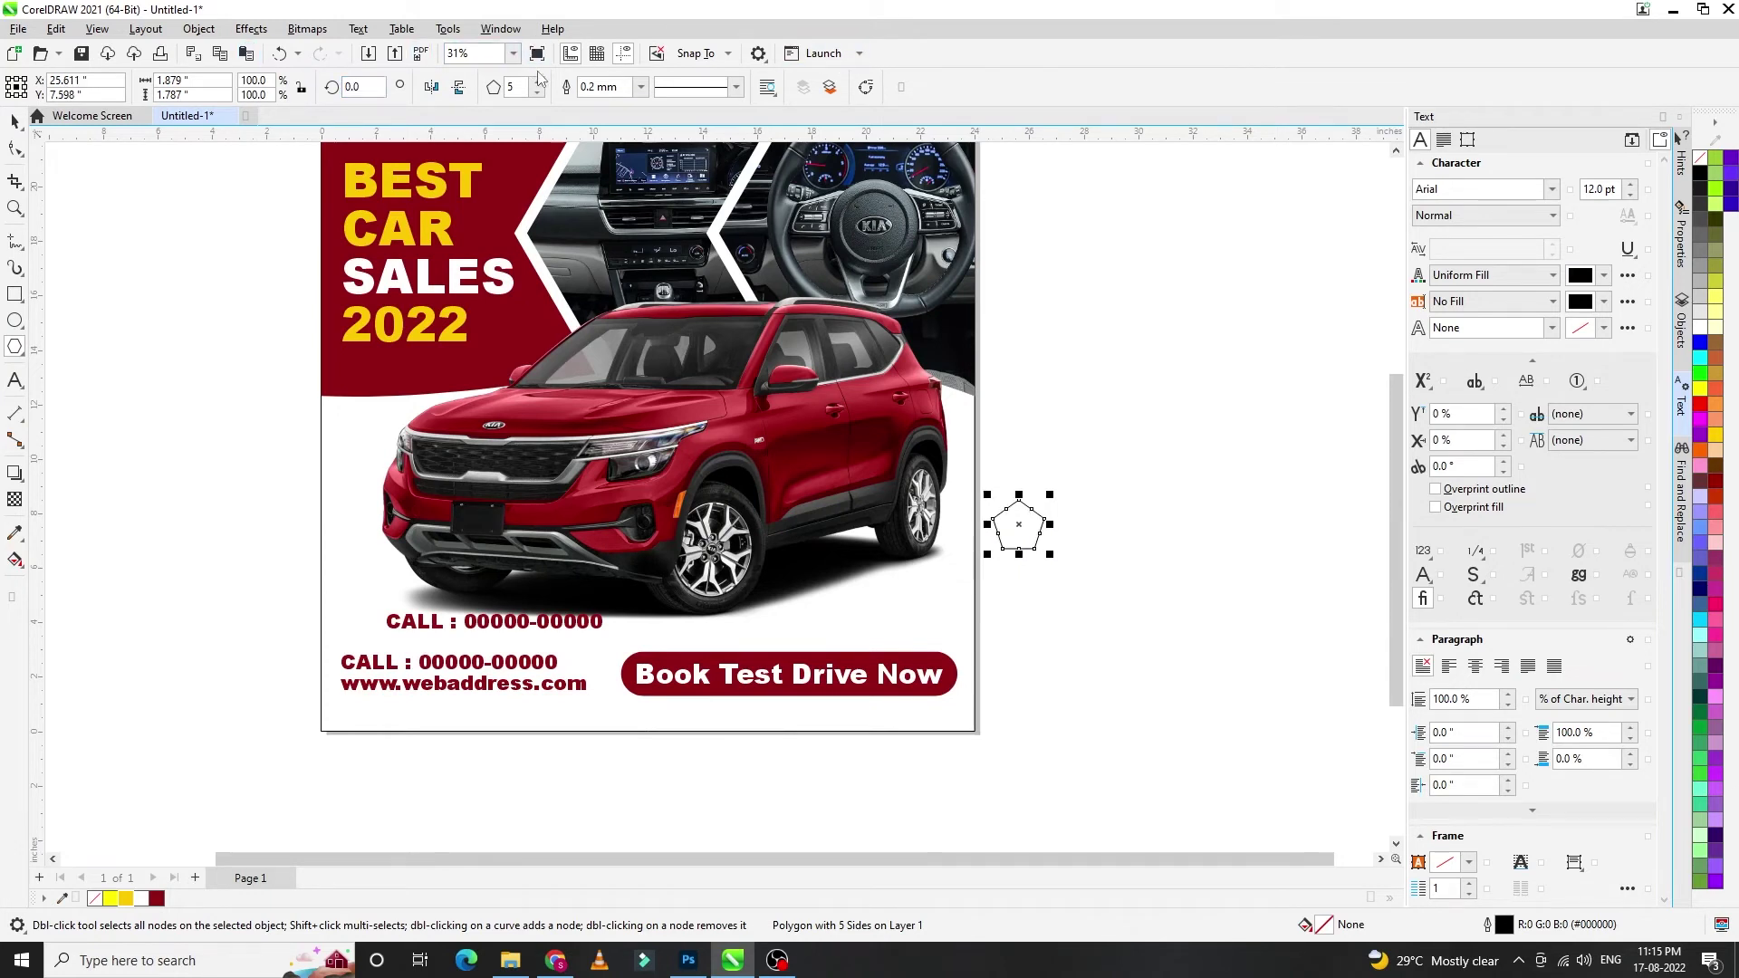
left_click(537, 82)
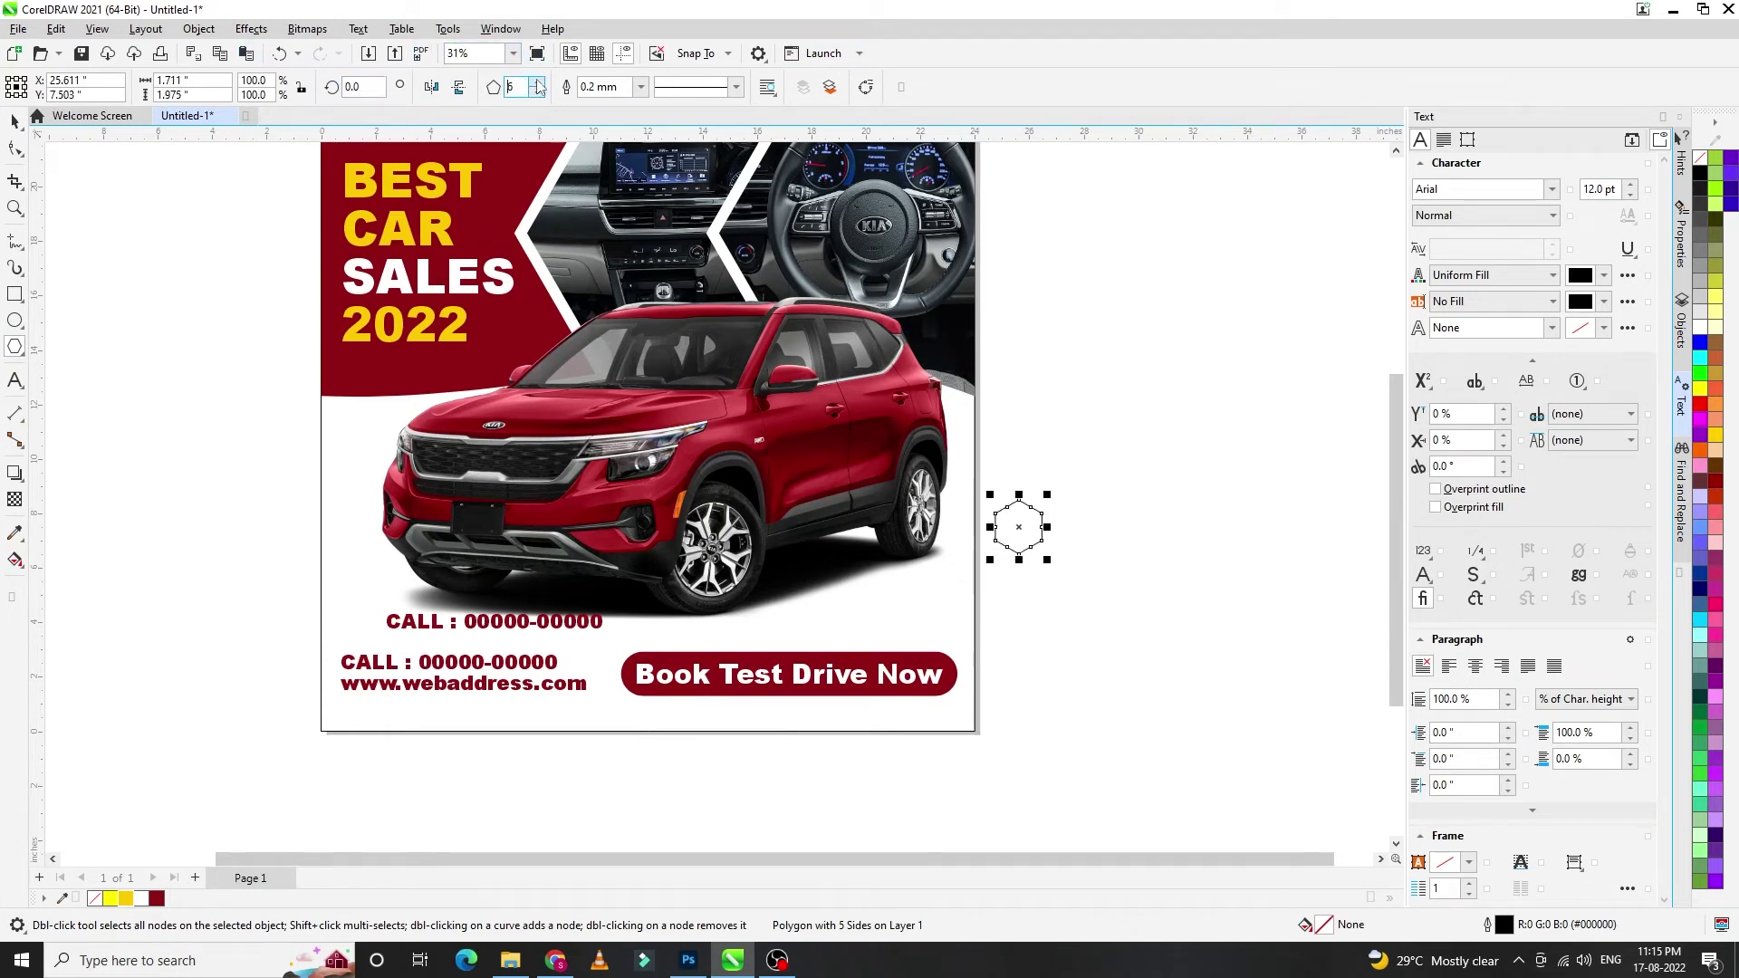
left_click(14, 121)
scroll(864, 486, "up", 2)
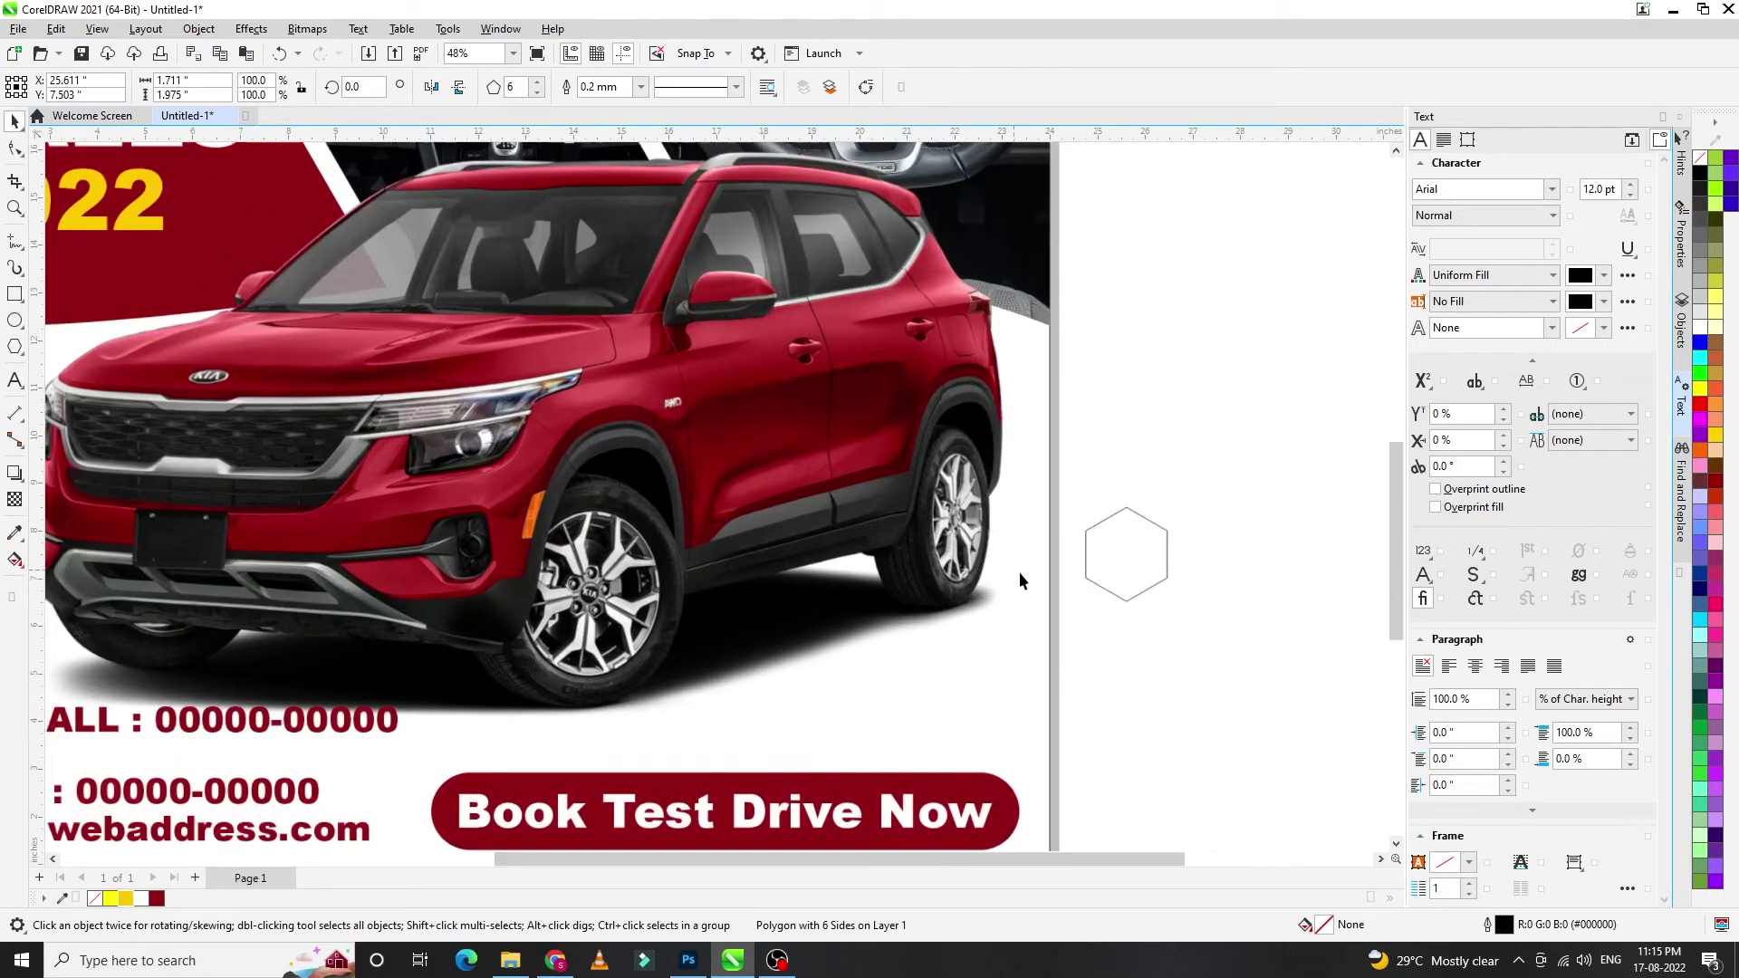
left_click_drag(1125, 590, 936, 709)
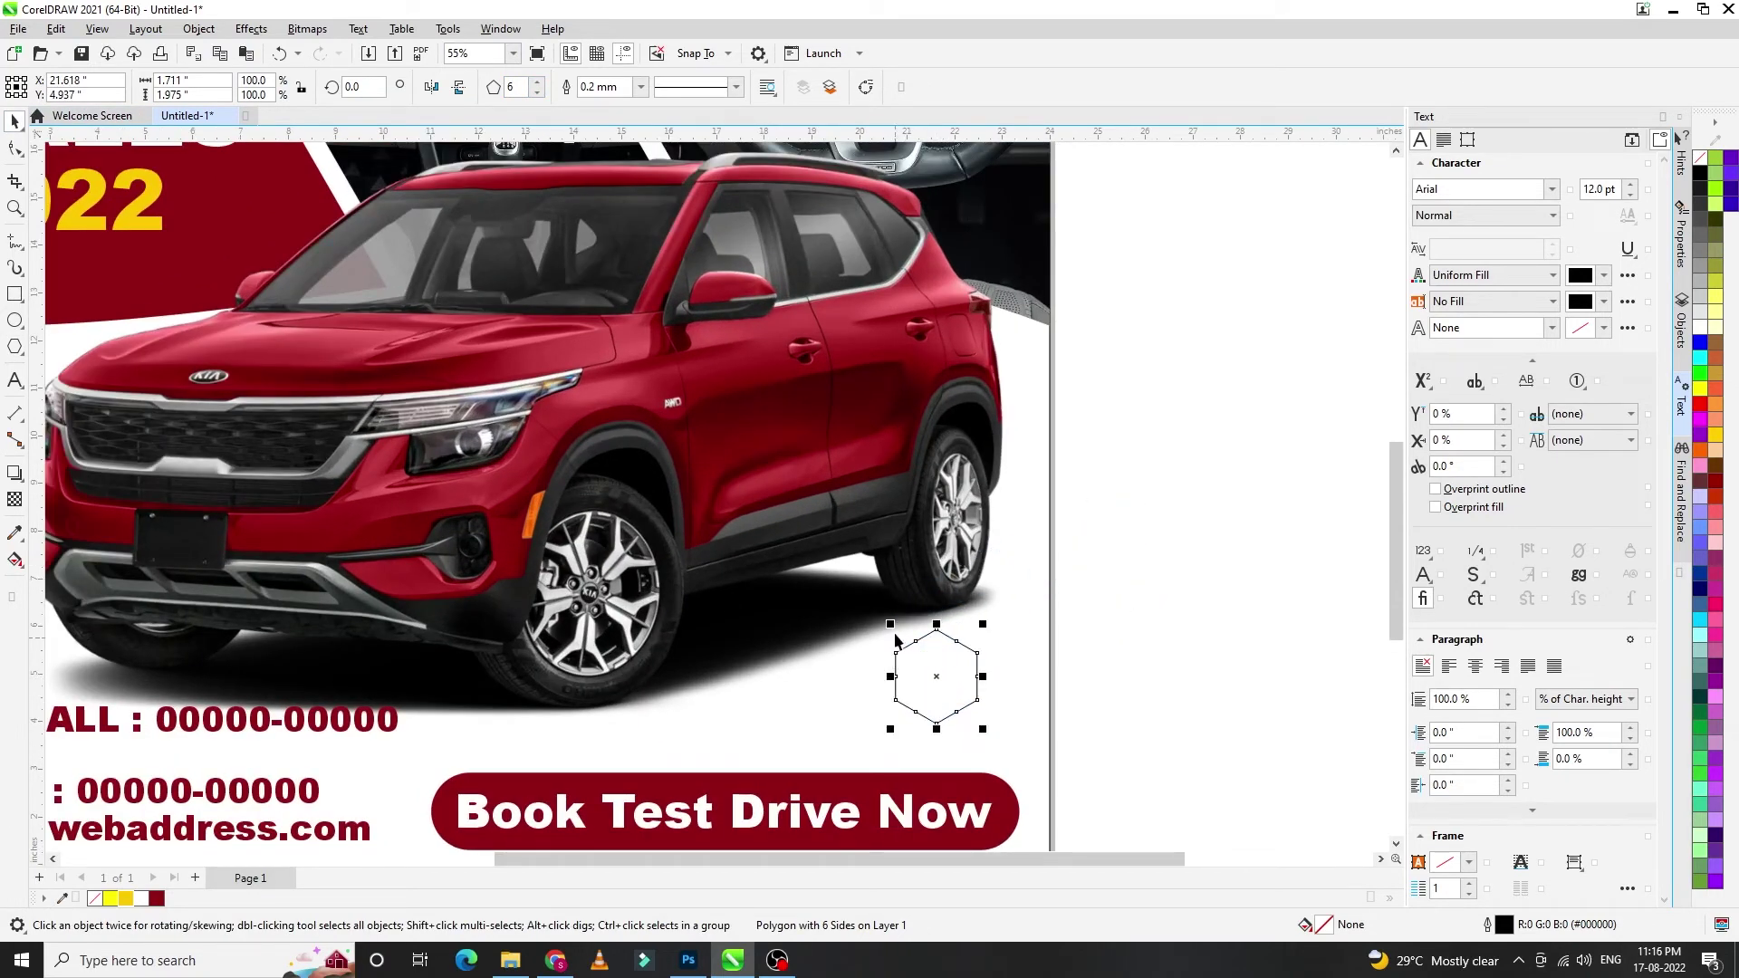
left_click_drag(890, 625, 798, 518)
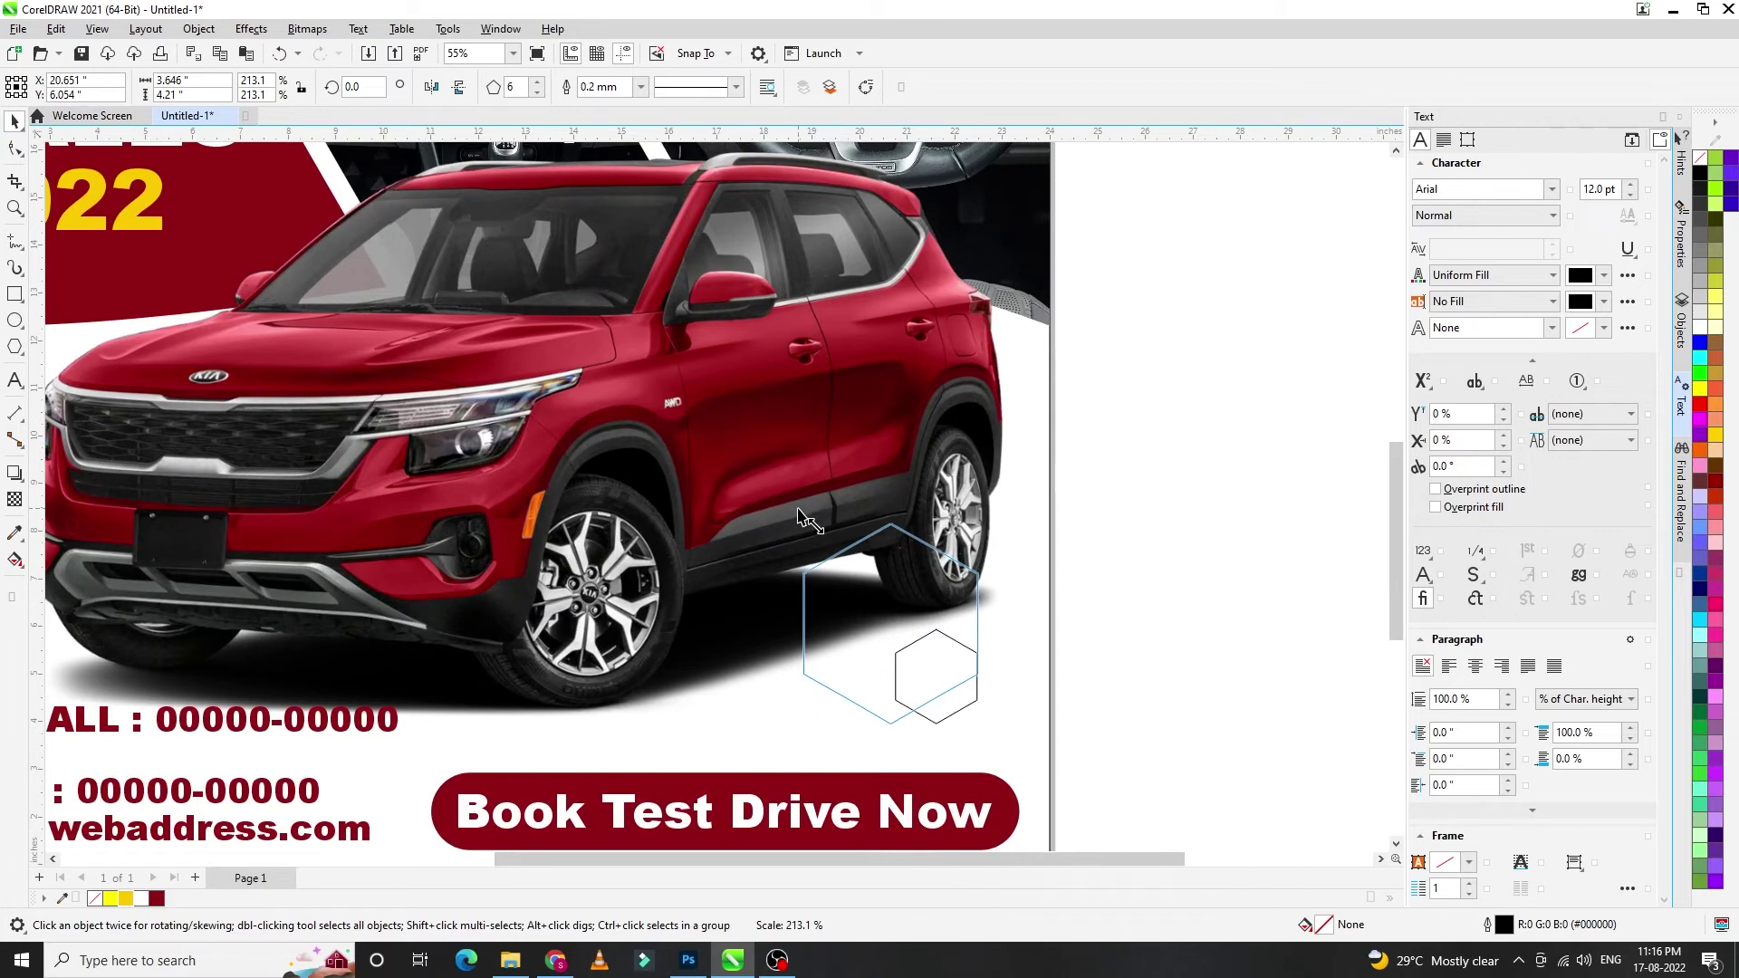
- Fill the hexagon dark red #910C14 with no outline, and delete white from the document colours
scroll(943, 676, "down", 1)
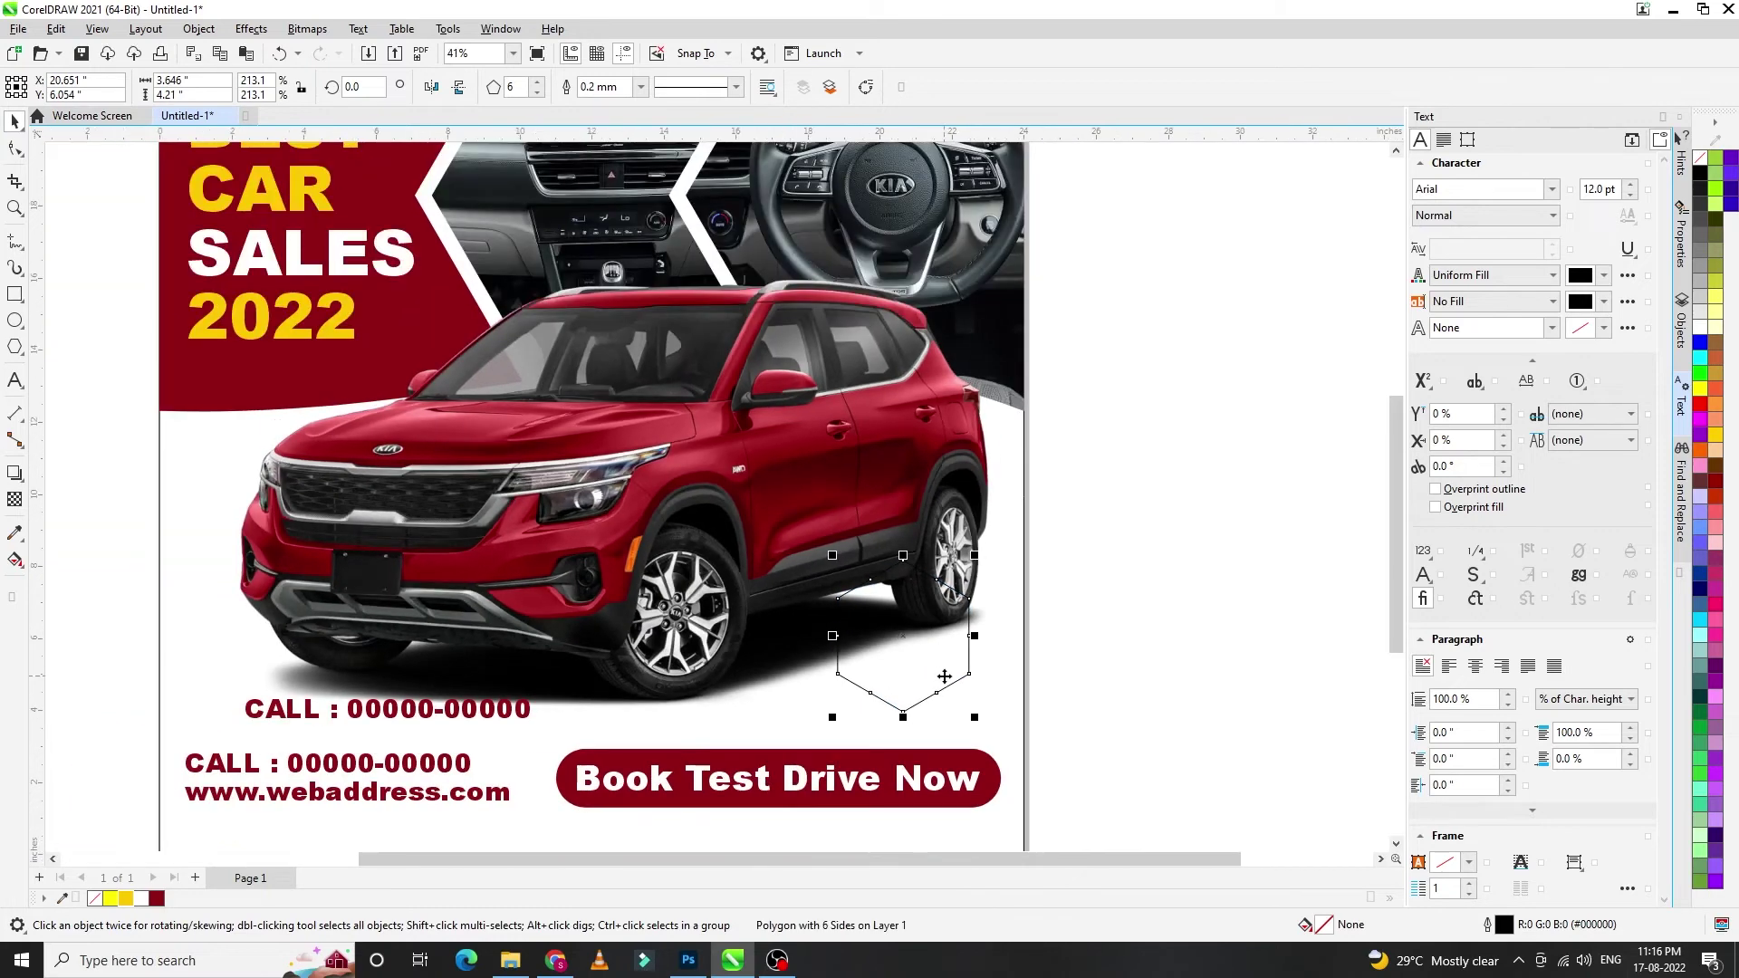
double_click(158, 898)
left_click(1037, 677)
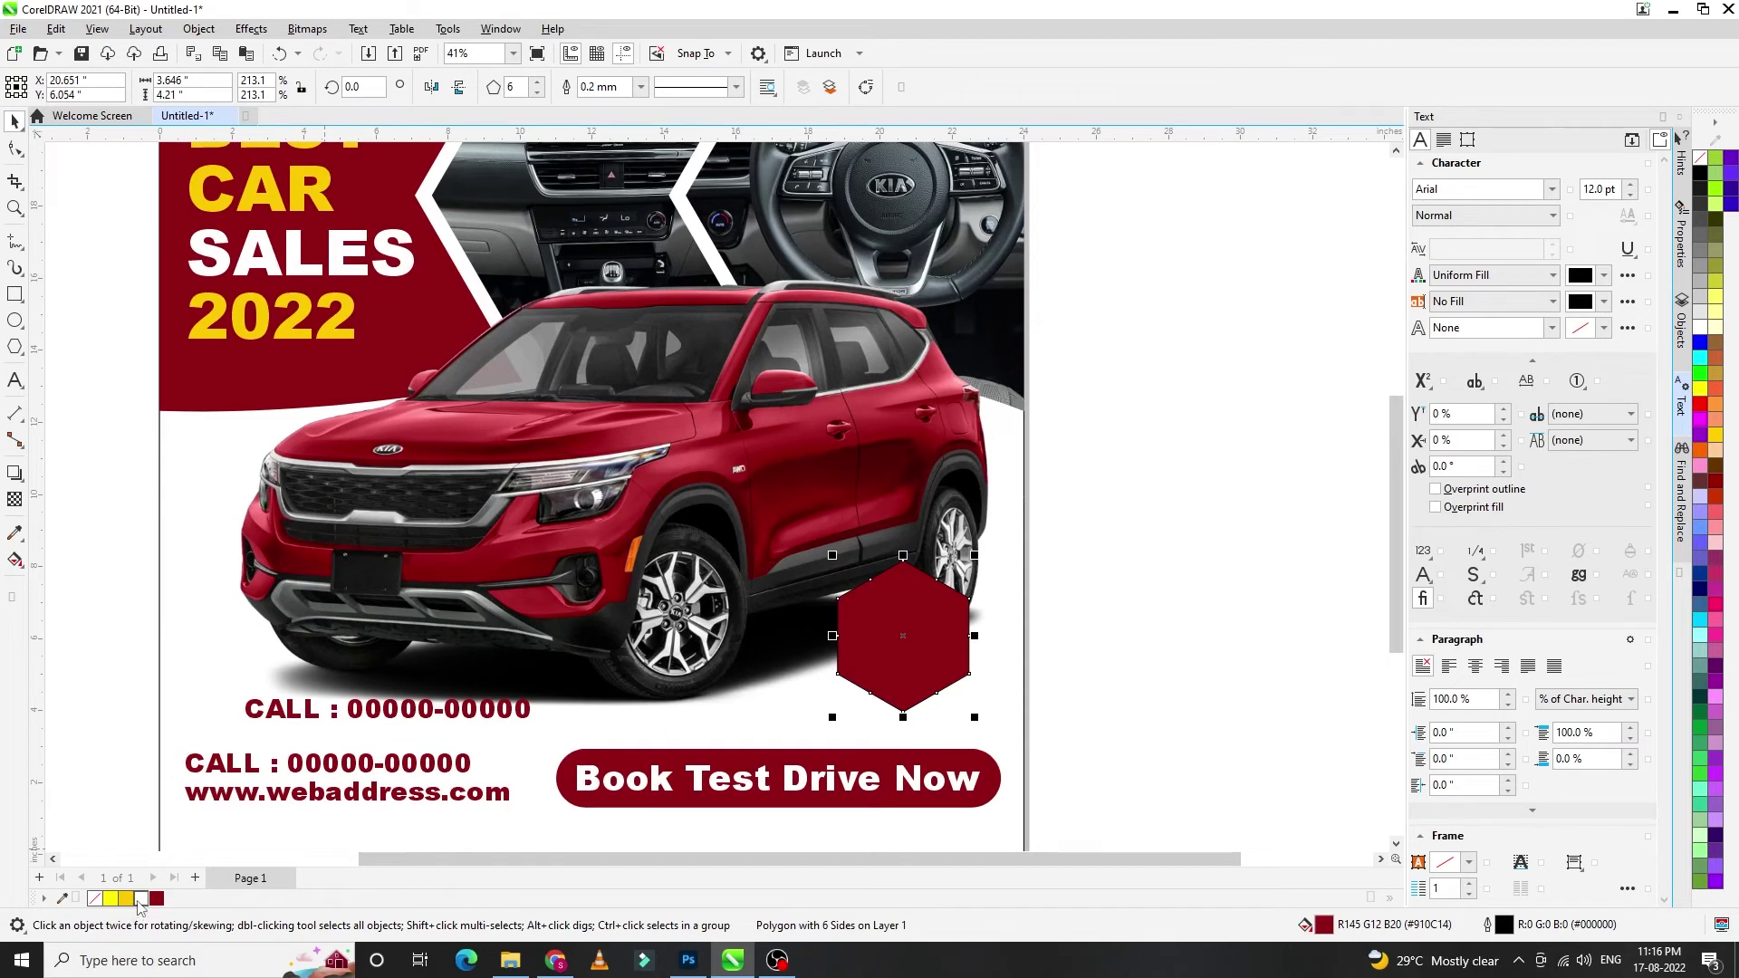
right_click(141, 898)
left_click(184, 663)
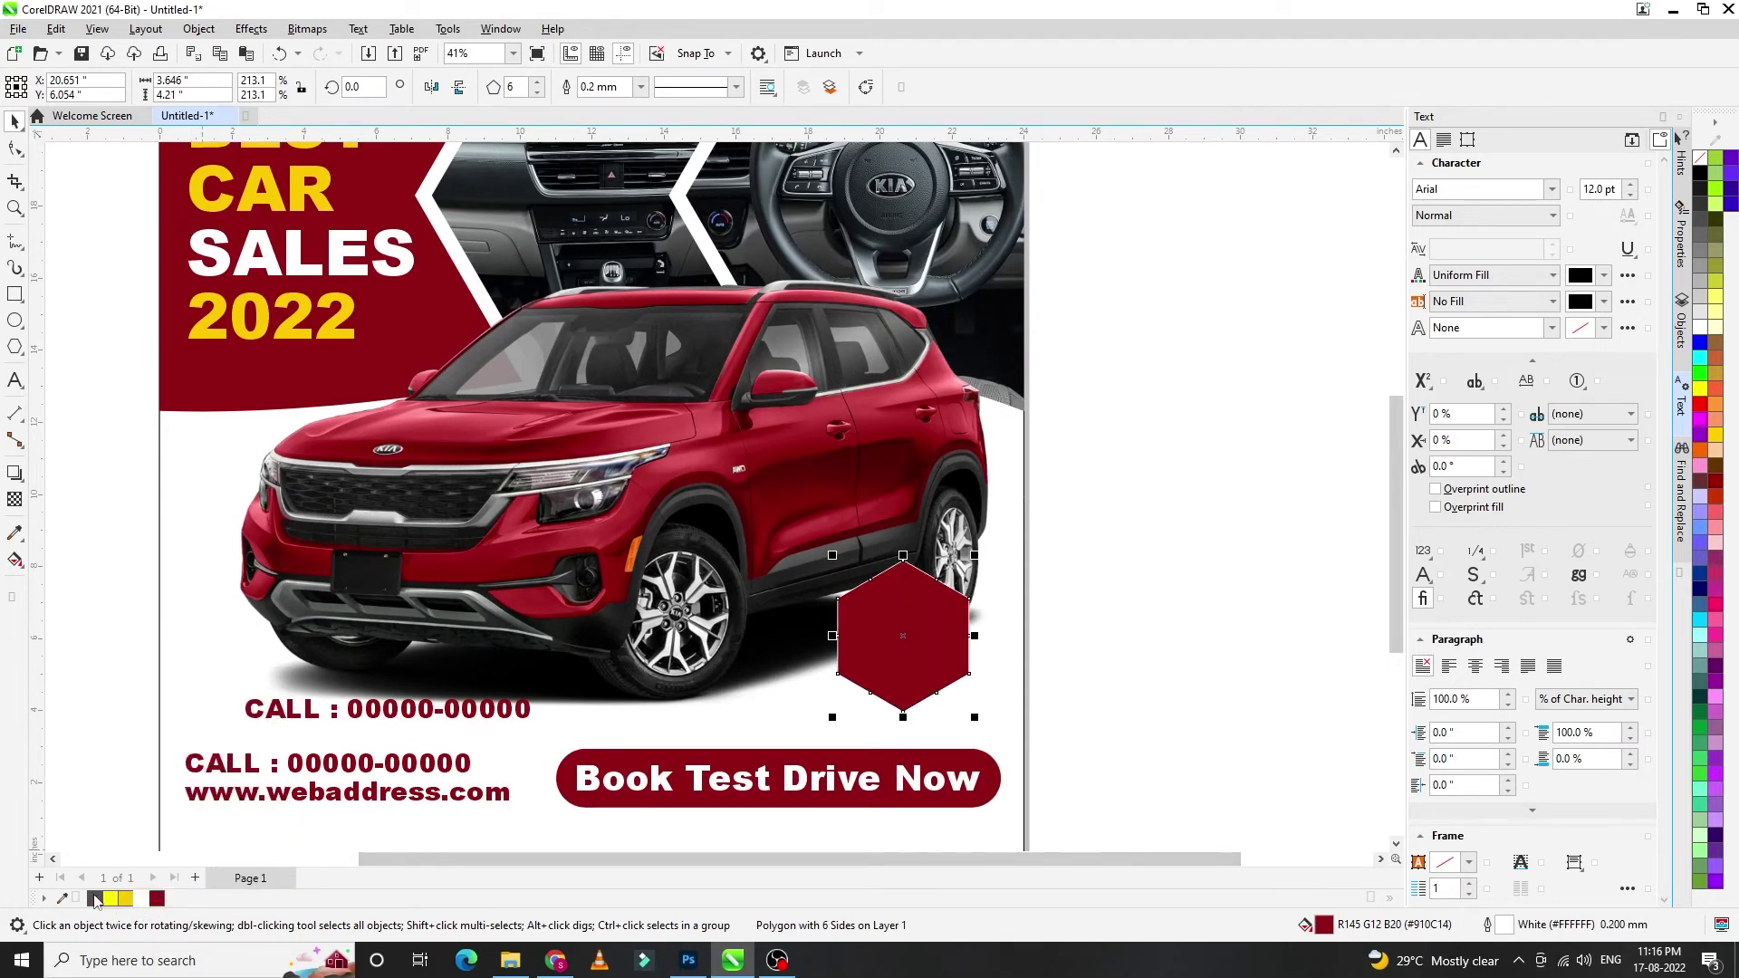
right_click(95, 898)
left_click(172, 667)
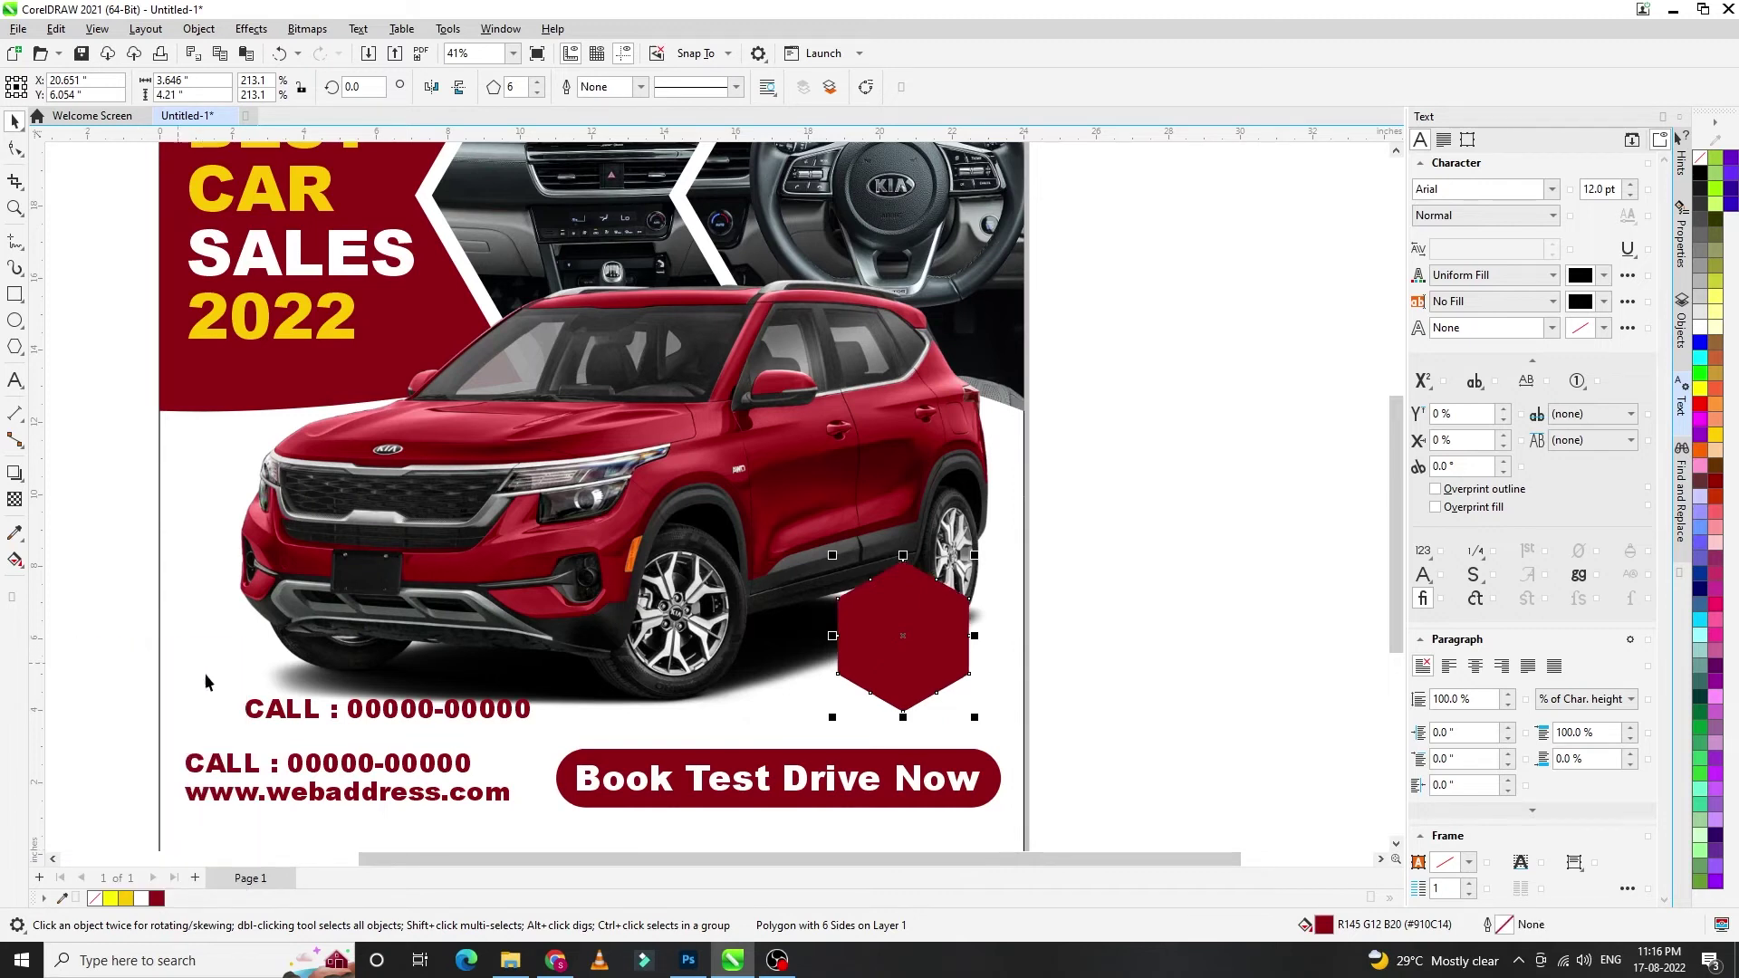
left_click(342, 717)
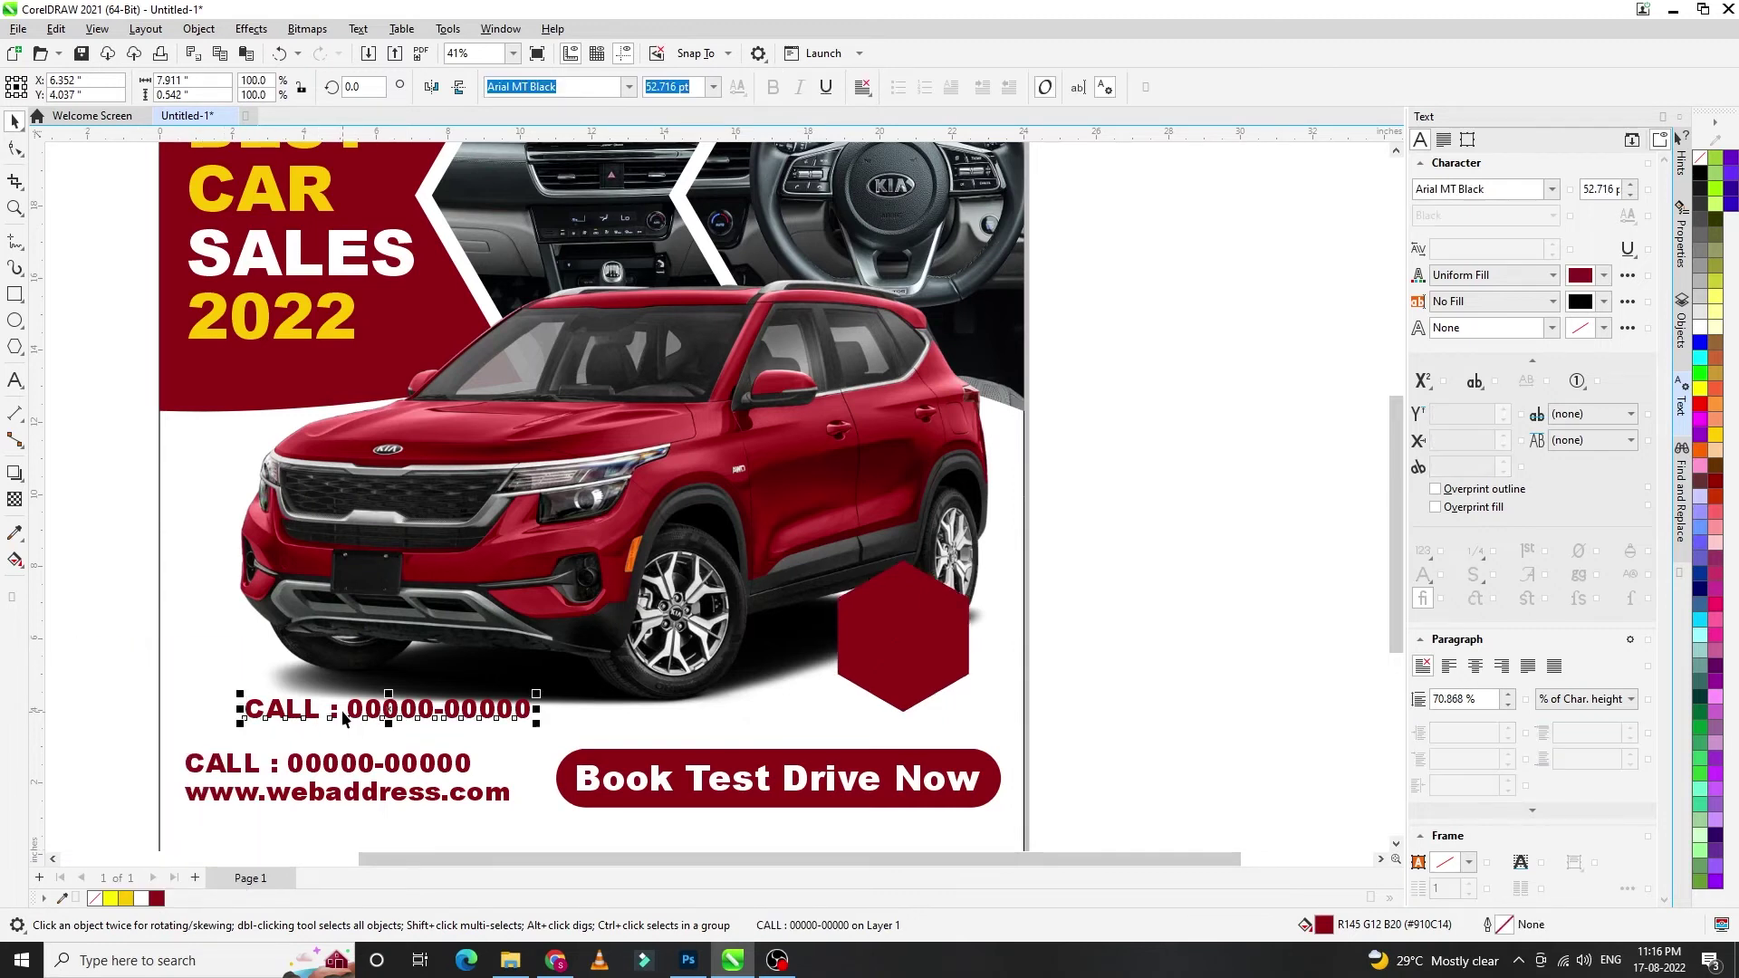
- Move the CALL text onto the red hexagon, retype it as 'Starts @', and make it white
left_click_drag(442, 717, 958, 670)
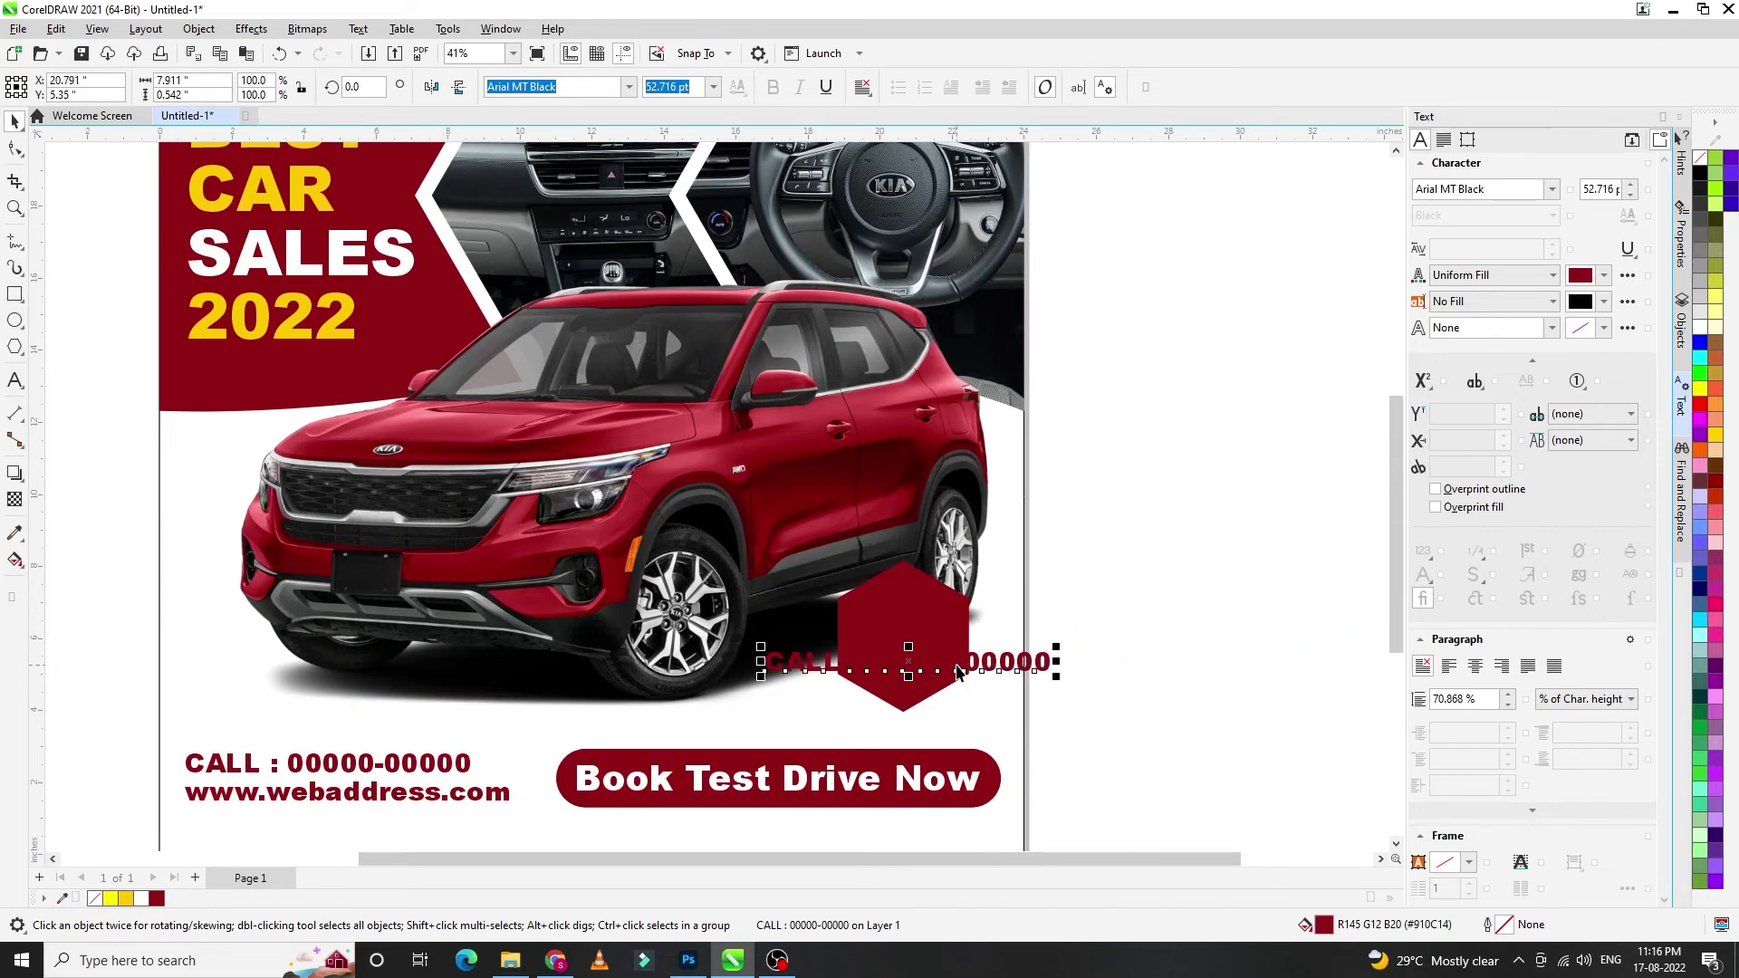
left_click_drag(1051, 656, 1051, 656)
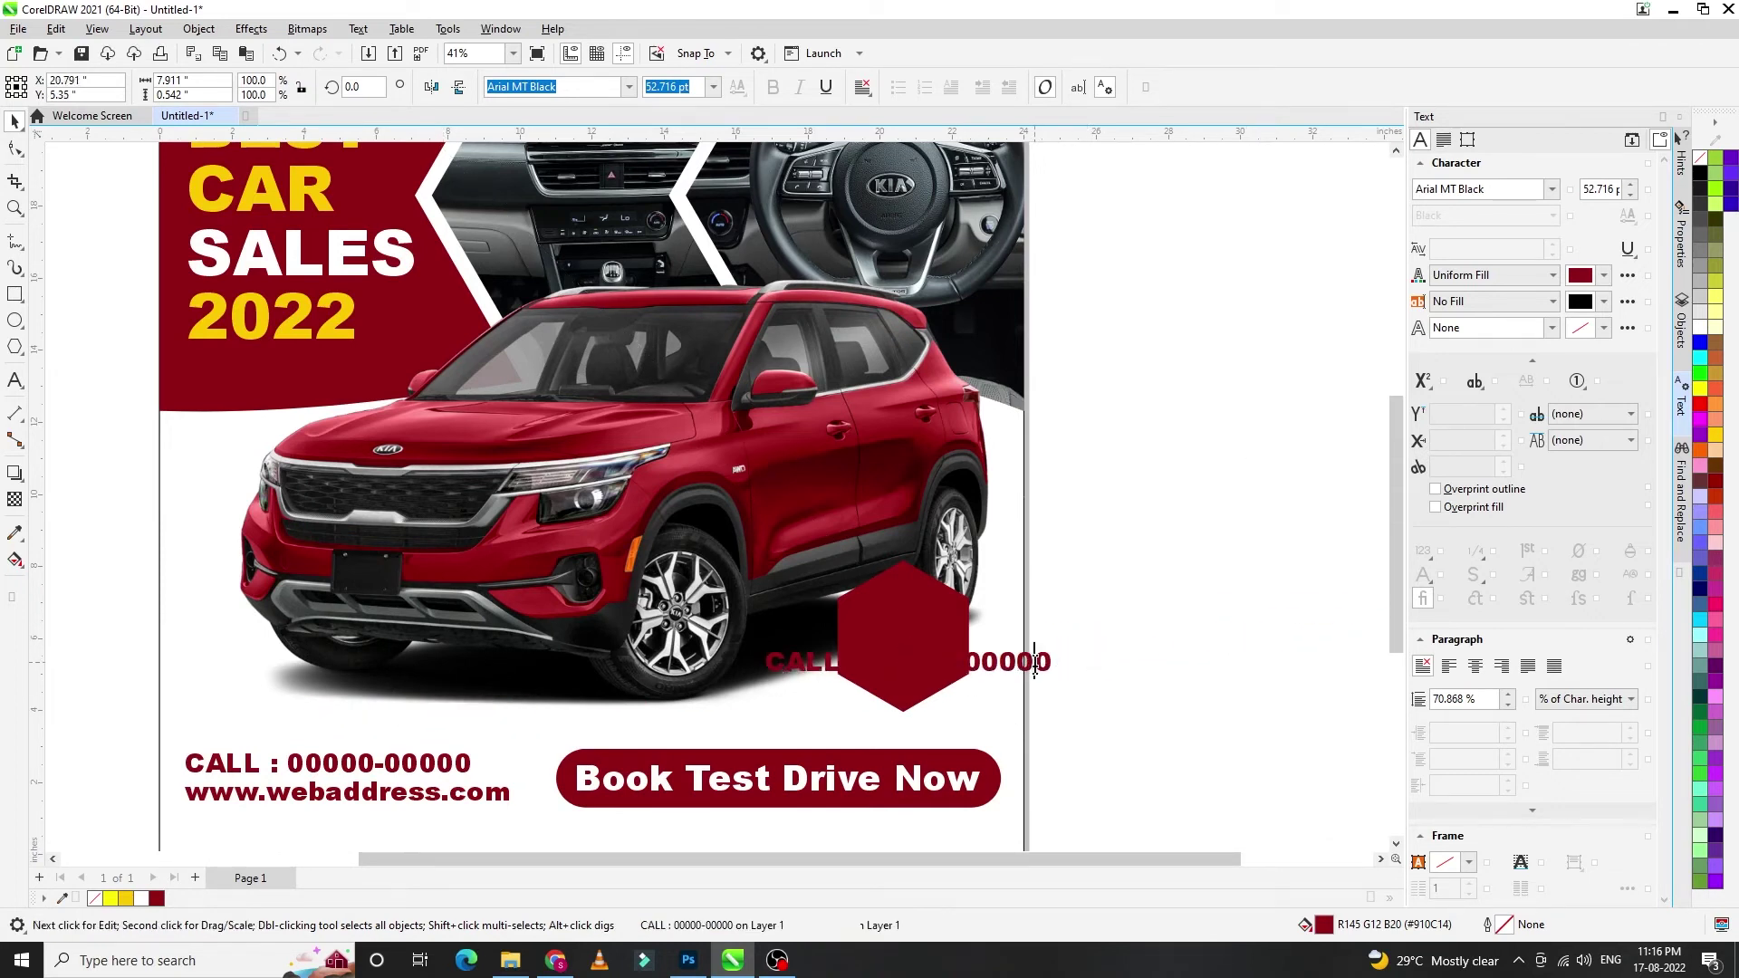
key("F8")
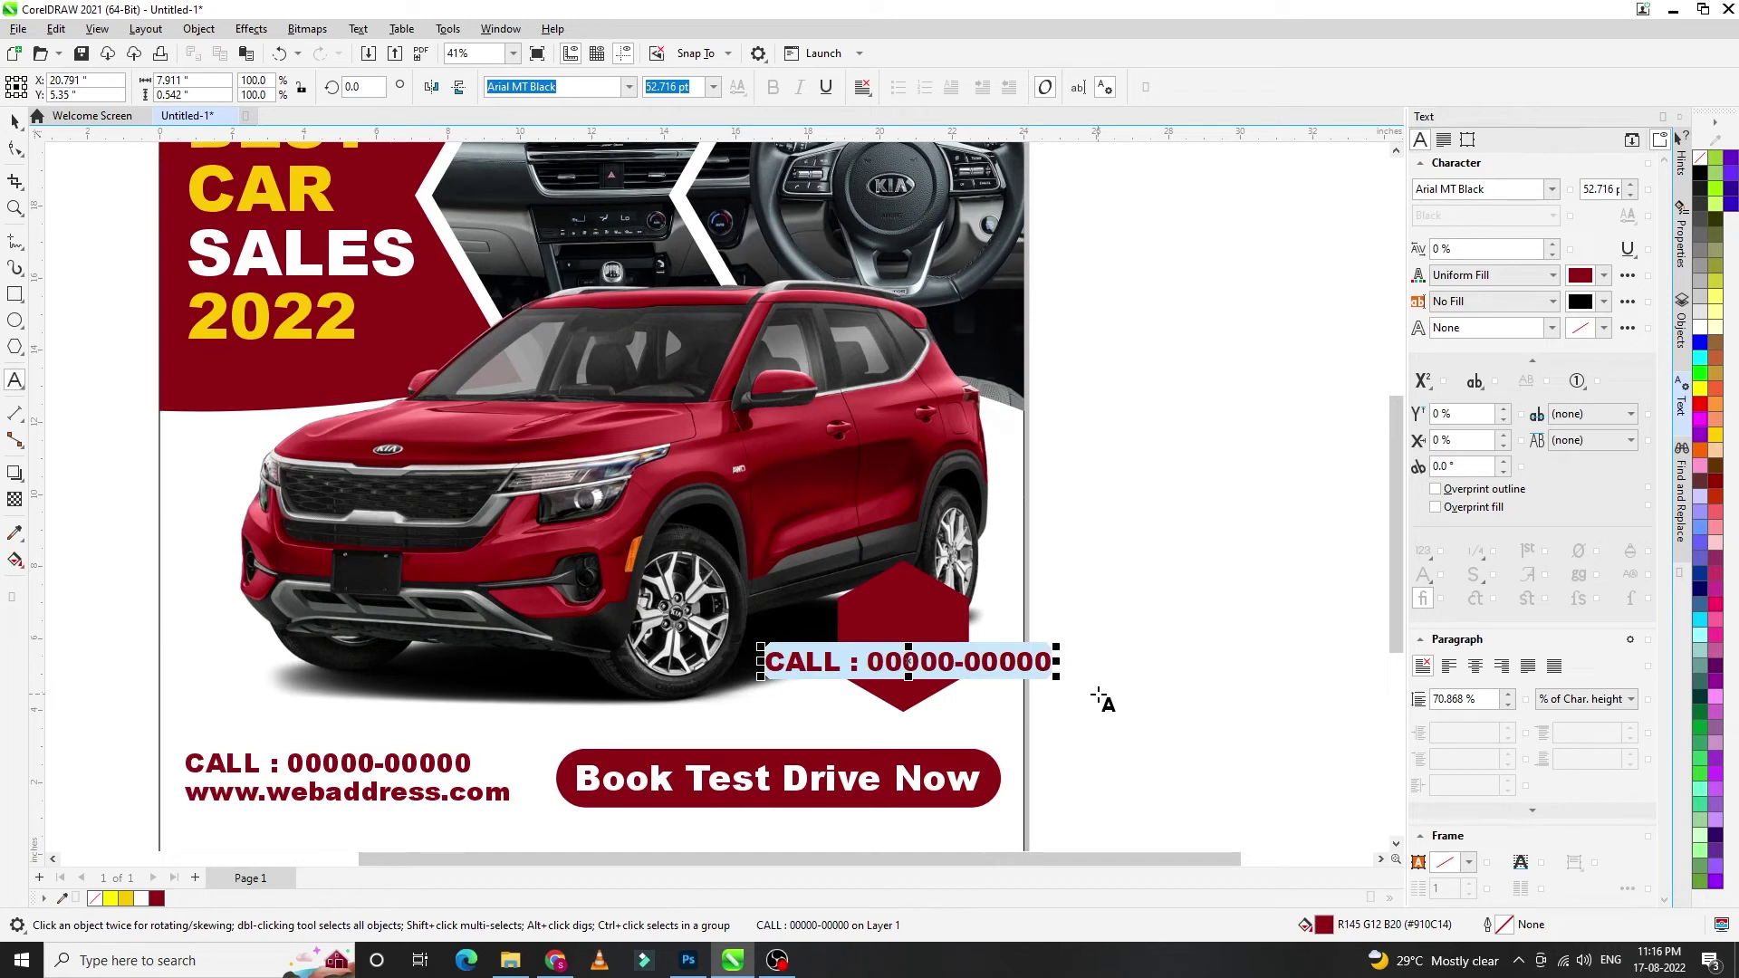
type("Starts @")
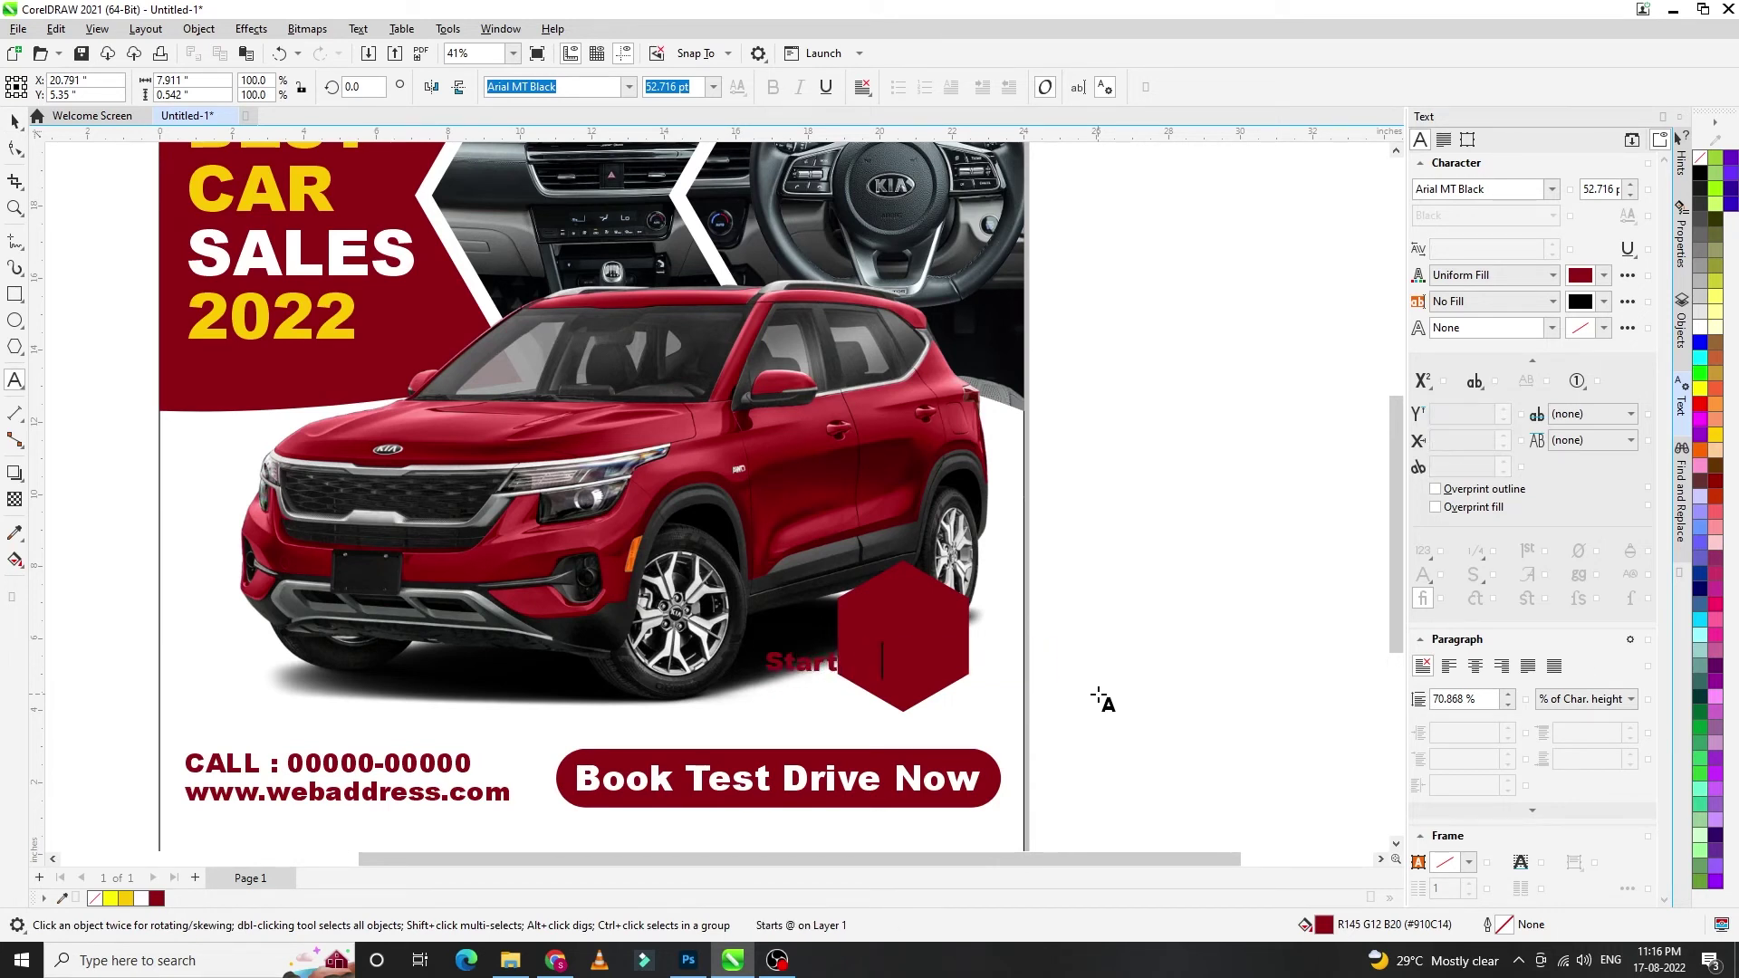
key("Escape")
left_click(140, 897)
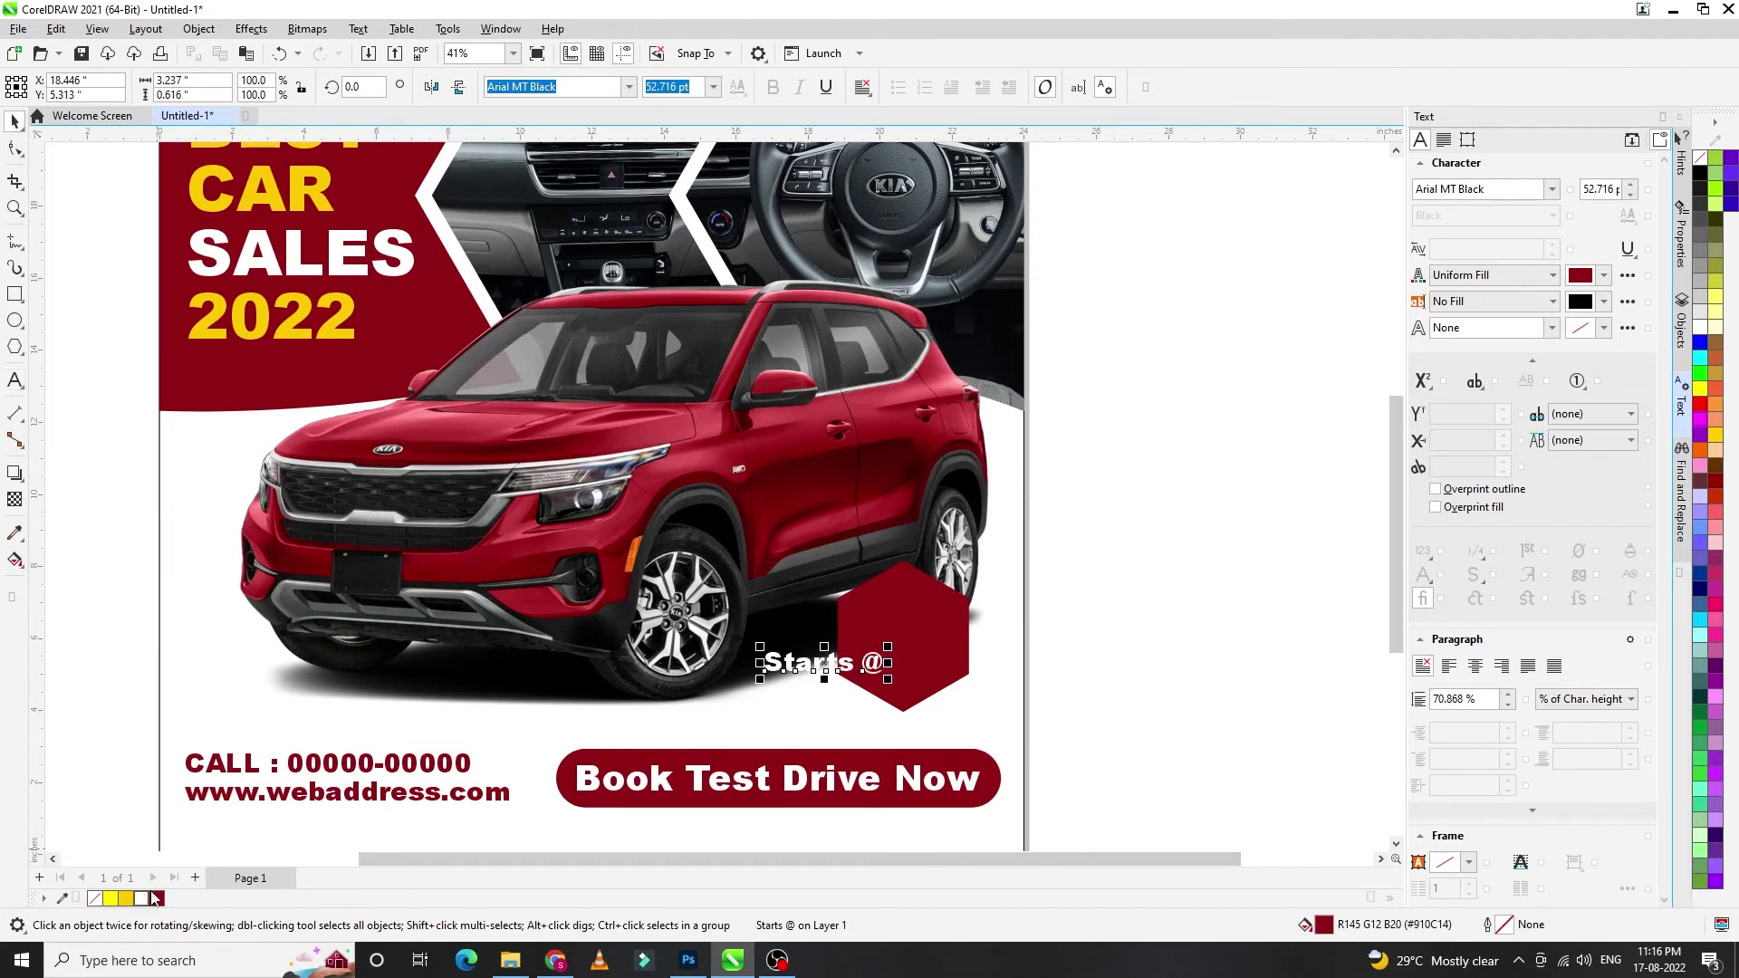
- Turn a second copy of the Starts @ line into the price '20,000/-'
mouse_move(847, 662)
left_mouse_down()
mouse_move(927, 605)
mouse_move(915, 639)
left_mouse_up()
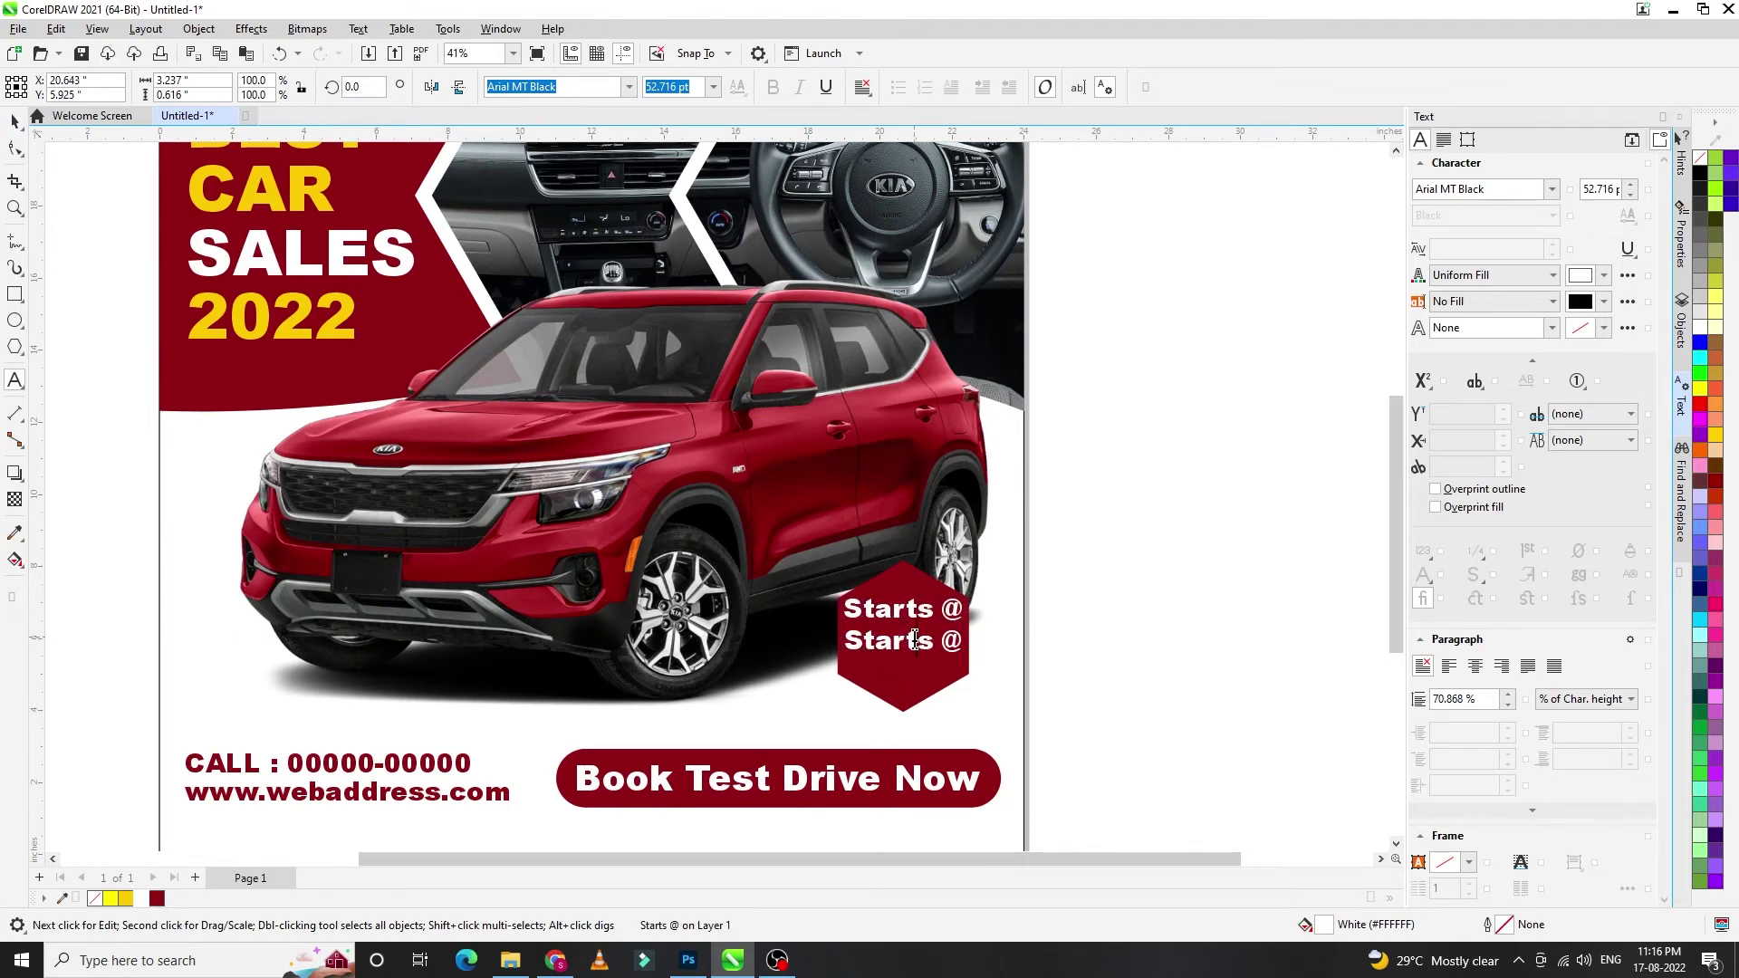
double_click(915, 639)
type("00000/-")
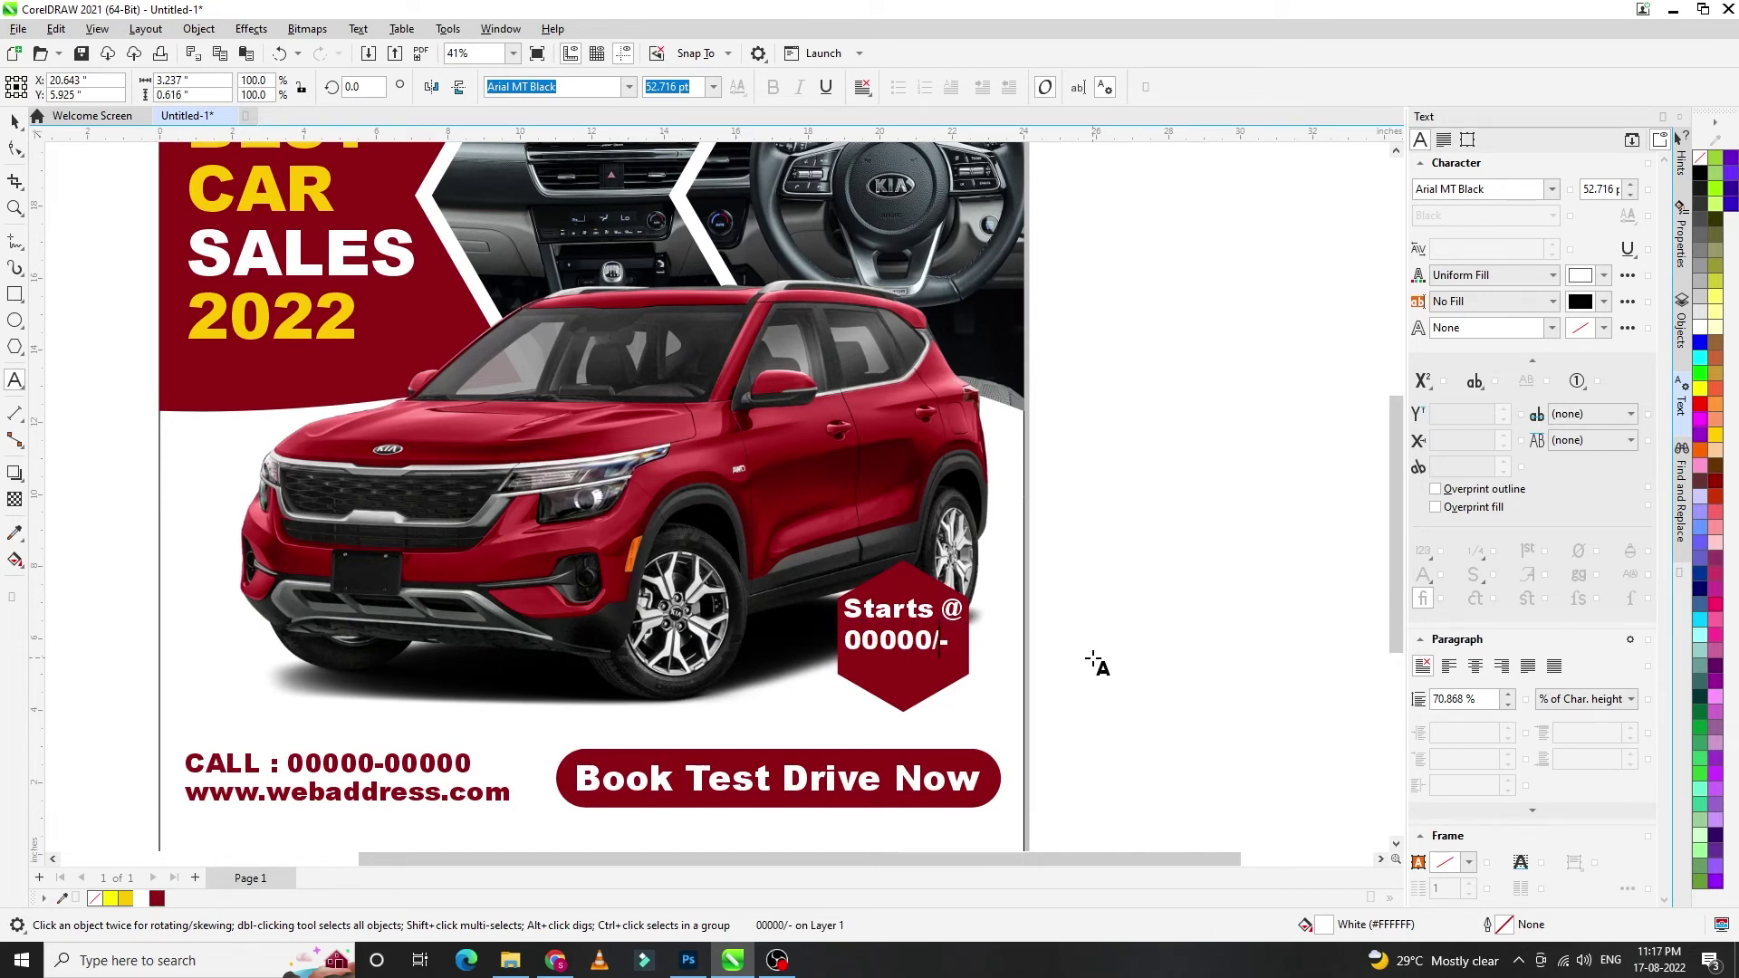
key("BackSpace")
key("Escape")
key("BackSpace")
type("2")
key("Right")
type(",")
left_click(16, 116)
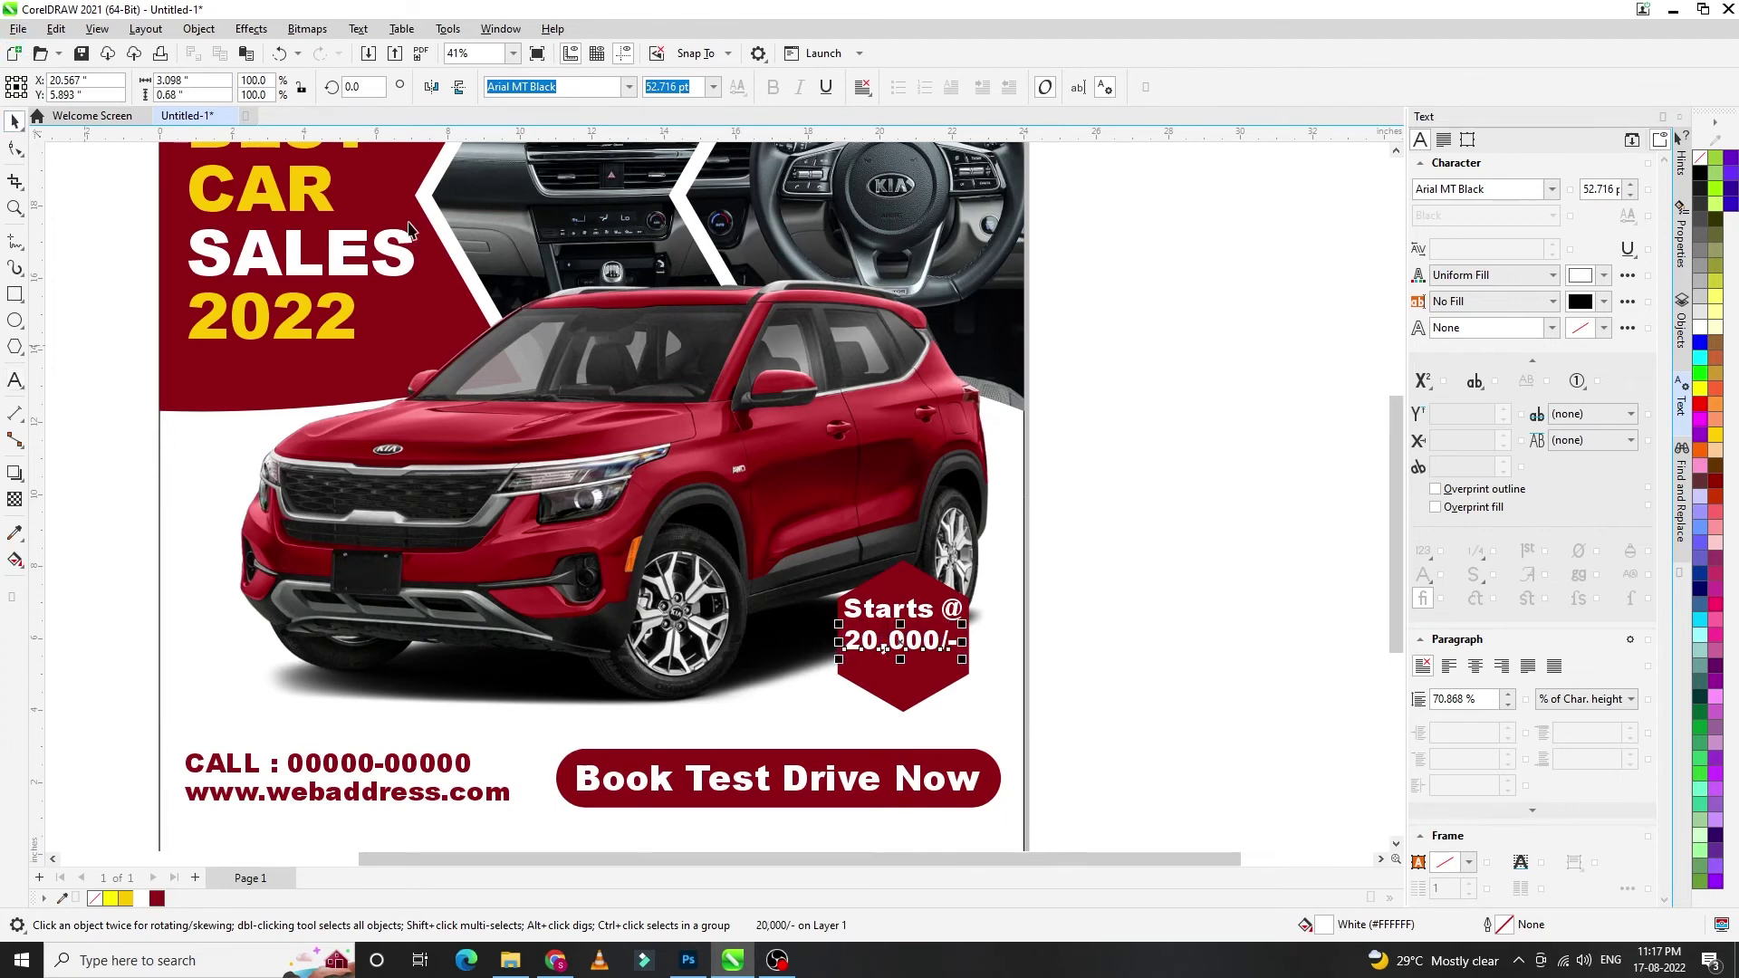
- Lower the '20,000/-' price and the 'Starts @' line inside the hexagon
scroll(1081, 629, "up", 2)
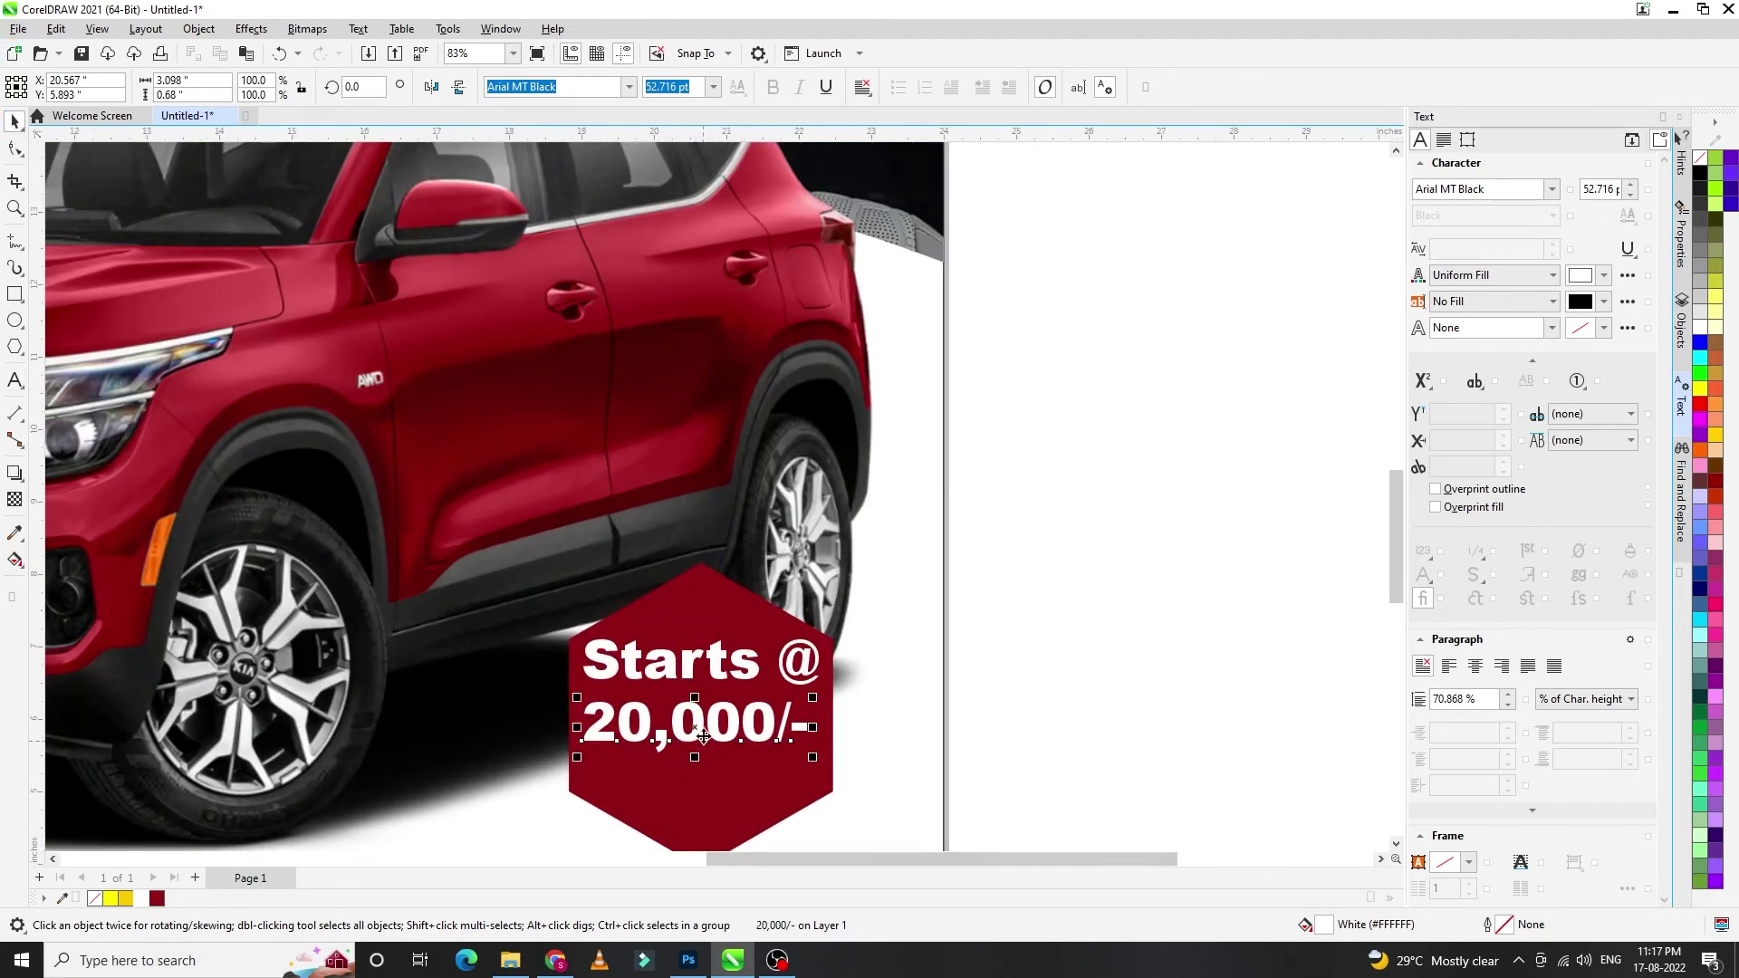
left_click_drag(704, 736, 709, 779)
left_click(750, 819, "shift")
left_click(750, 664)
left_click_drag(751, 664, 747, 679)
- Duplicate 'Starts @' and retype the upper copy as 'EMI'
key("ctrl+d")
double_click(741, 666)
type("EMI")
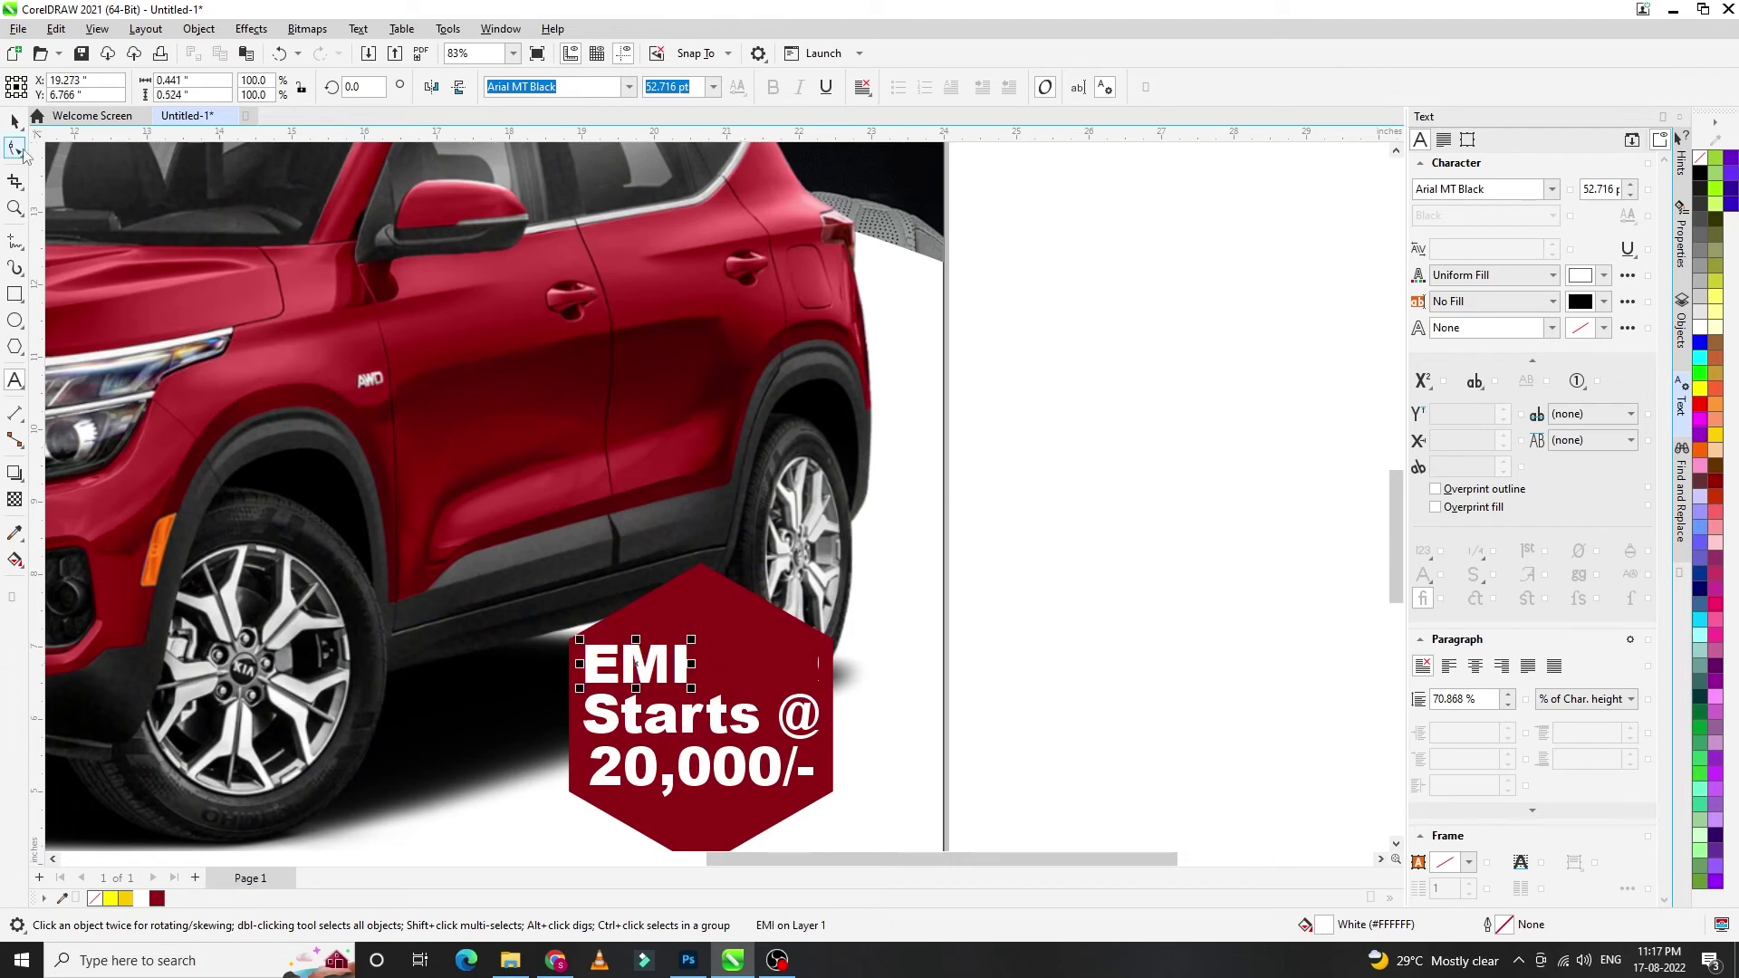
left_click(715, 642, "shift")
- Centre 'EMI' above 'Starts @' and select the hexagon shape alone
key("c")
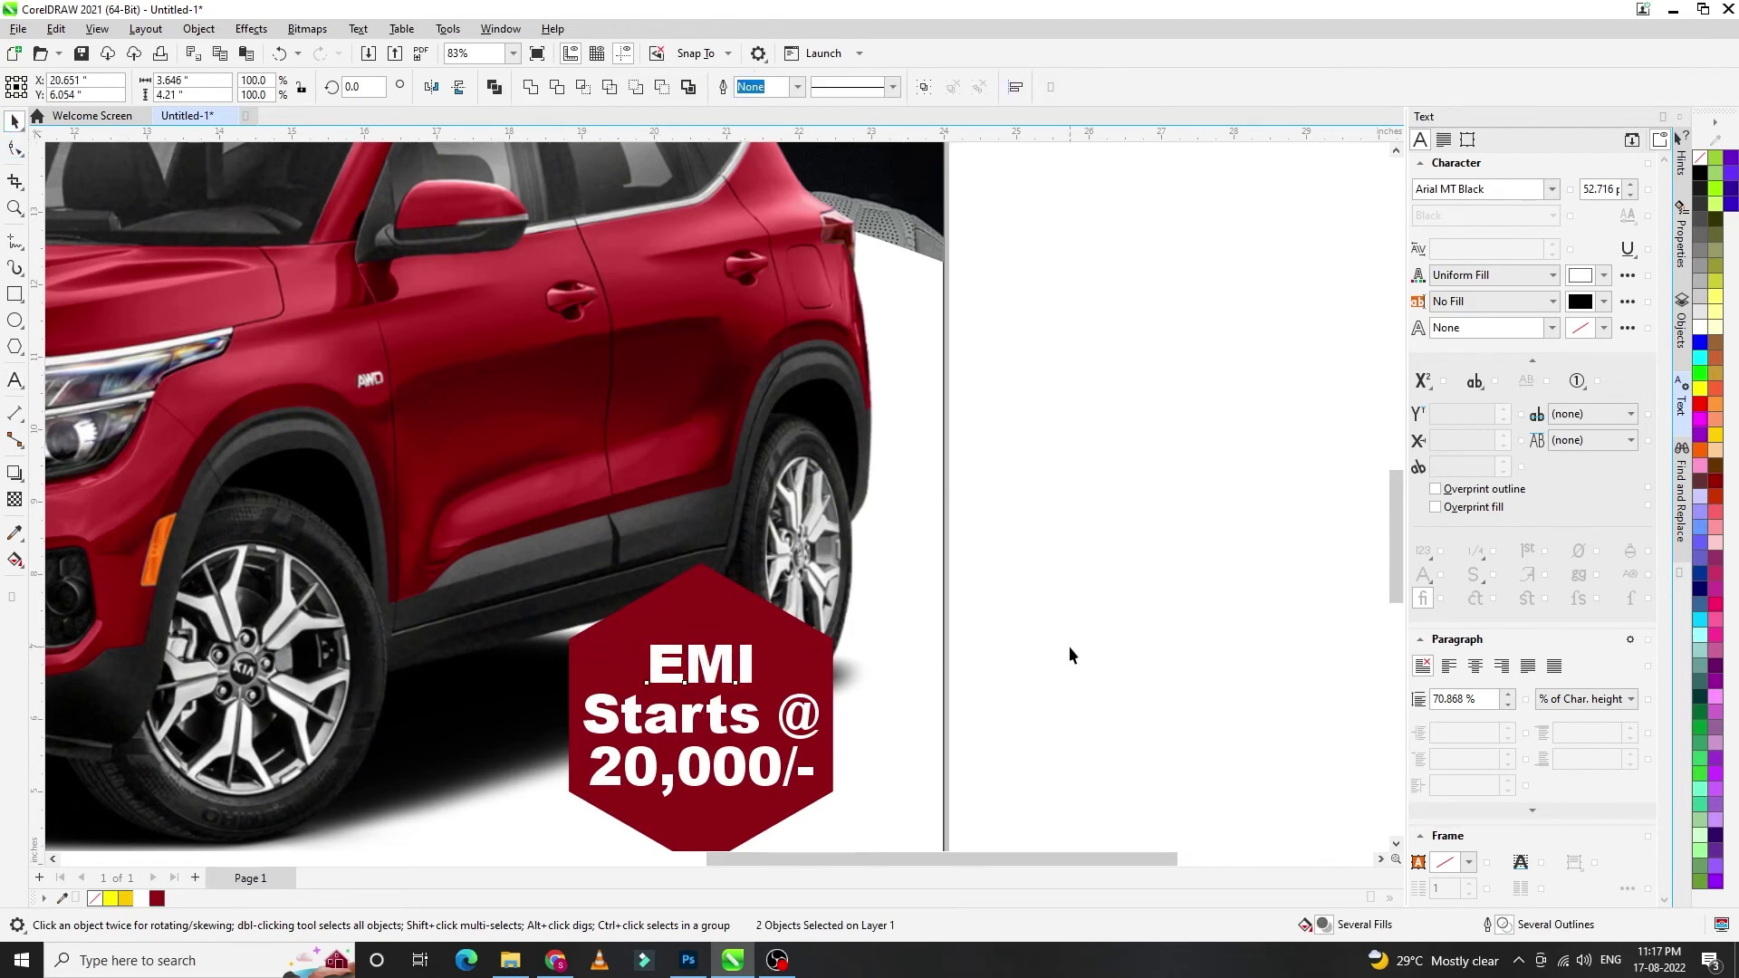
left_click(1069, 645)
scroll(918, 572, "down", 2)
left_click_drag(1043, 584, 621, 768)
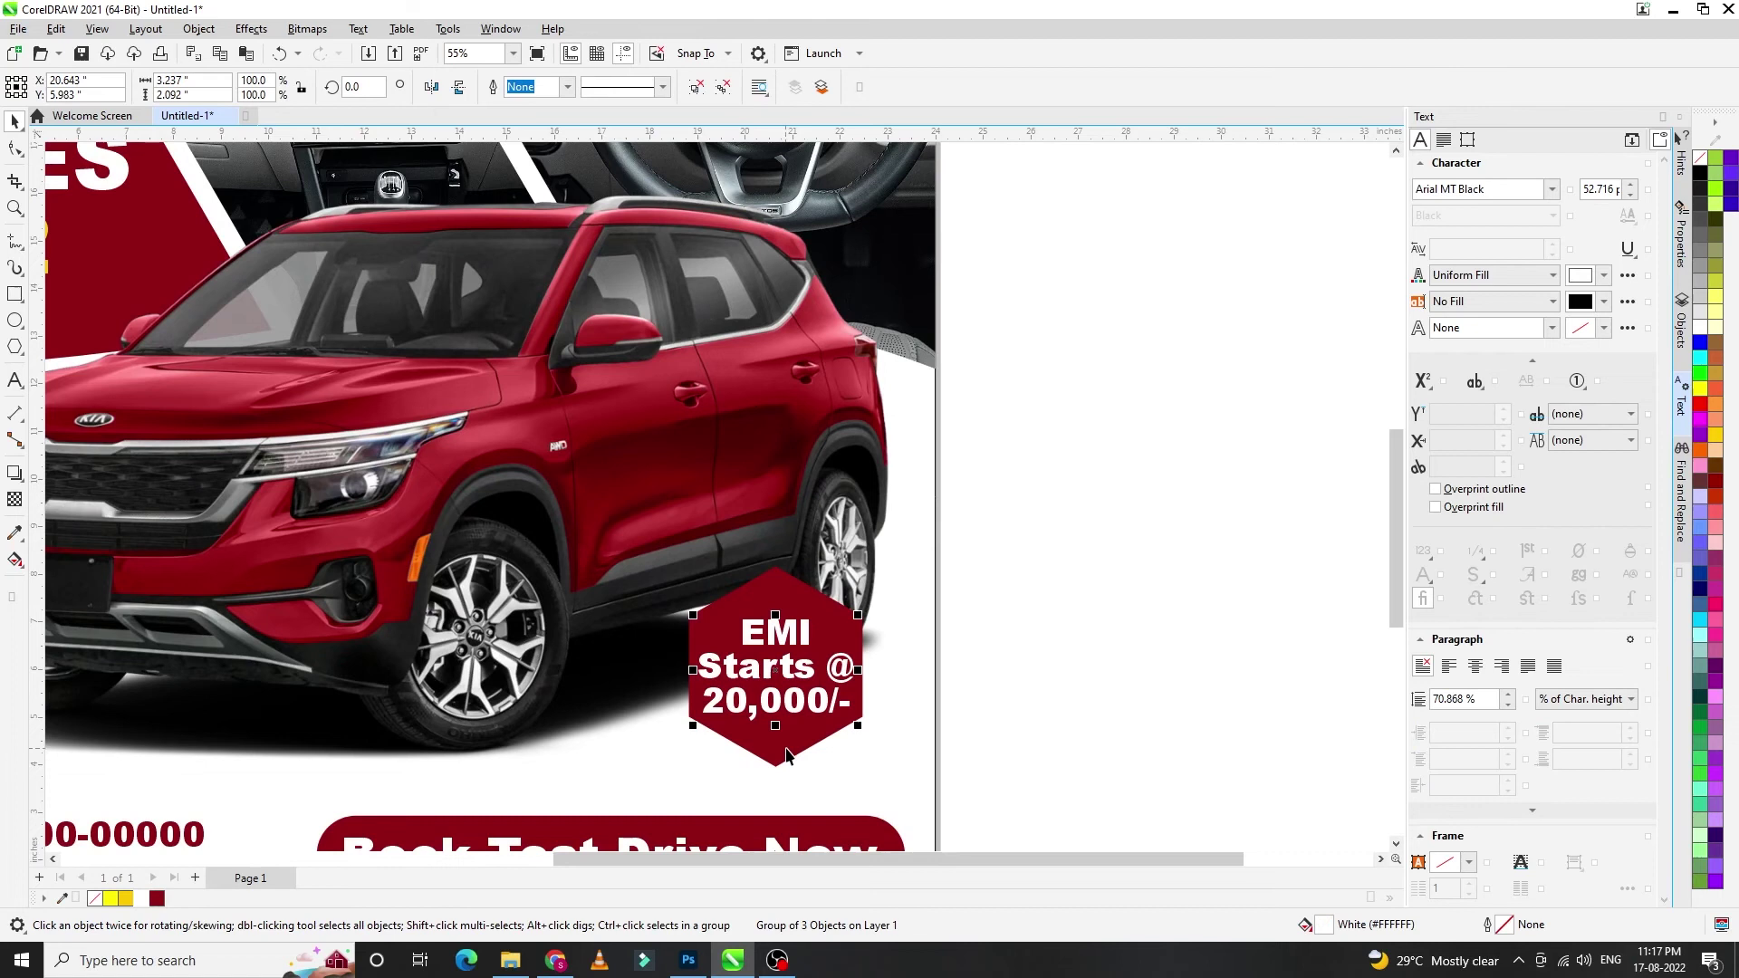
left_click(1071, 722)
left_click(774, 738)
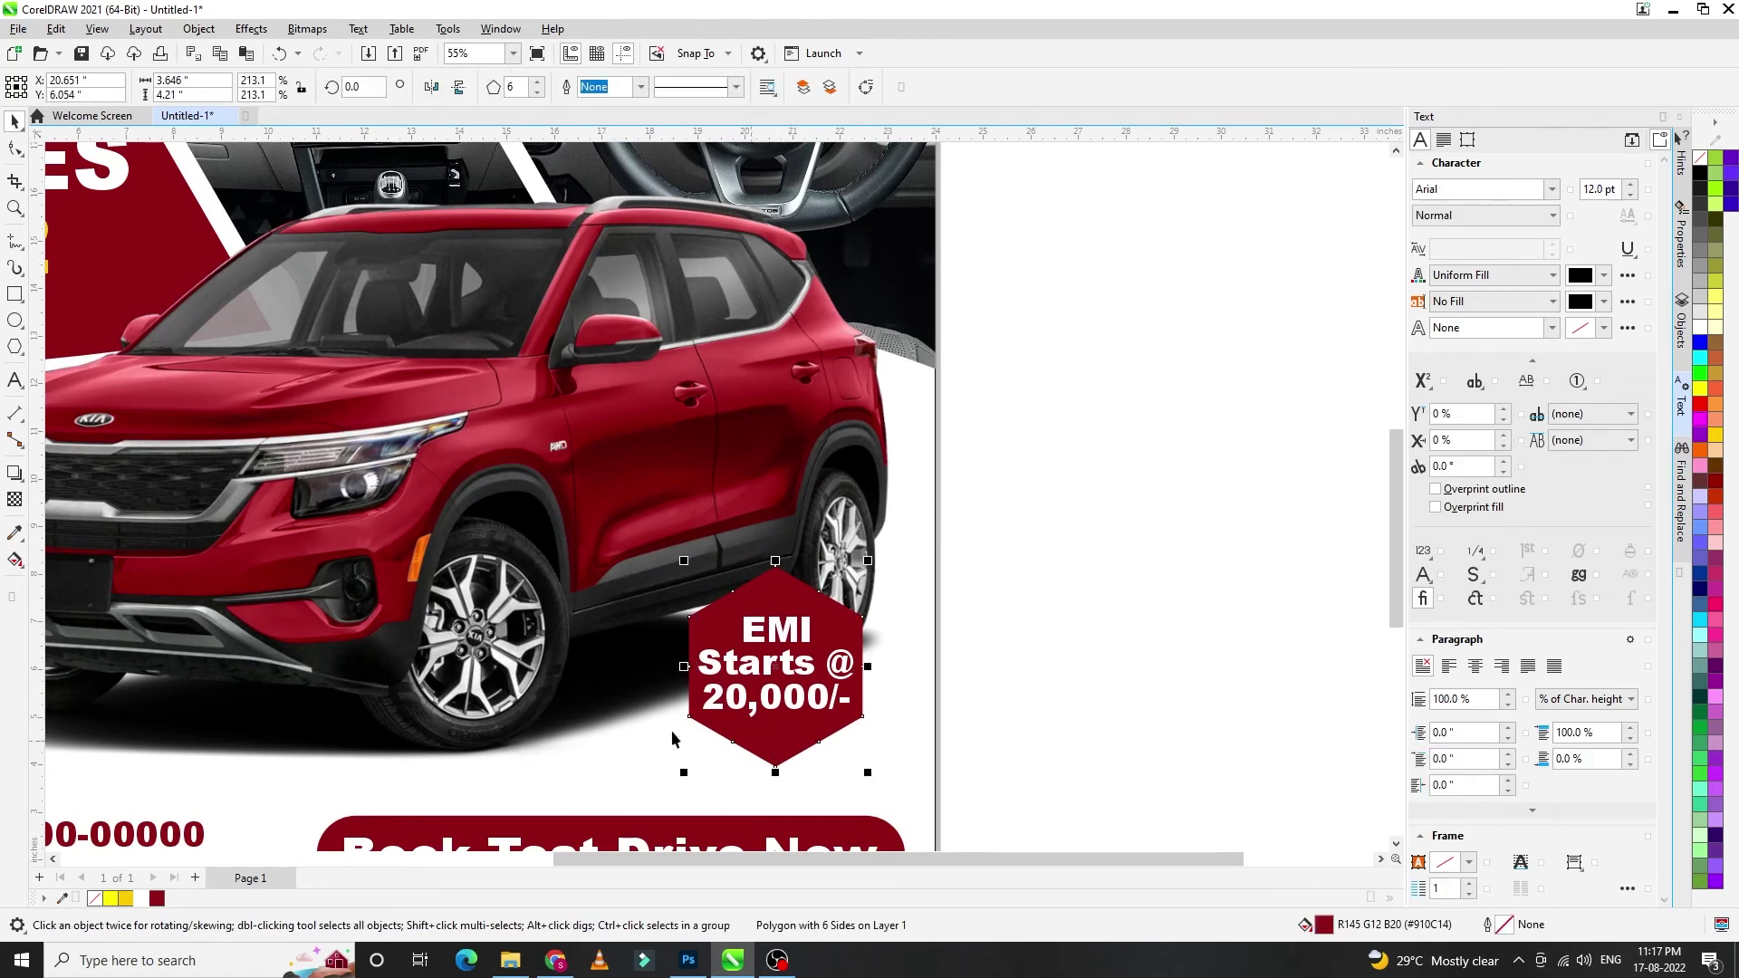
- Add a drop shadow from the hexagon's bottom edge with feather 25 and opacity 80
left_click(16, 475)
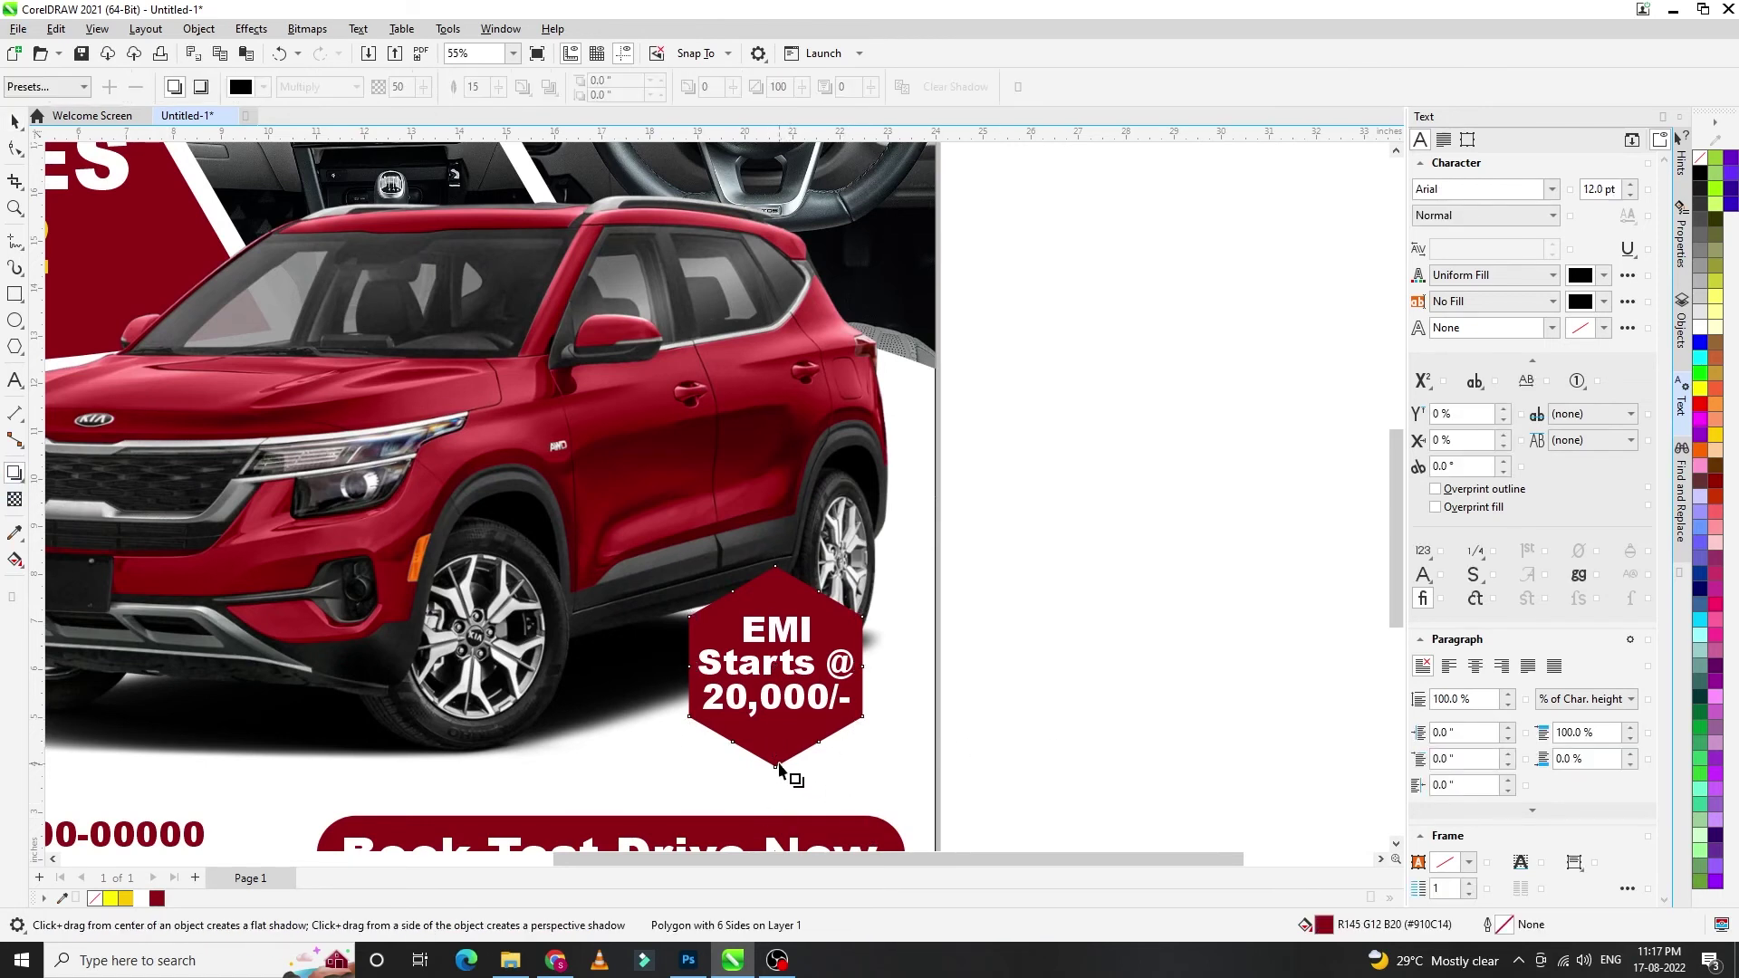
left_click_drag(776, 768, 777, 782)
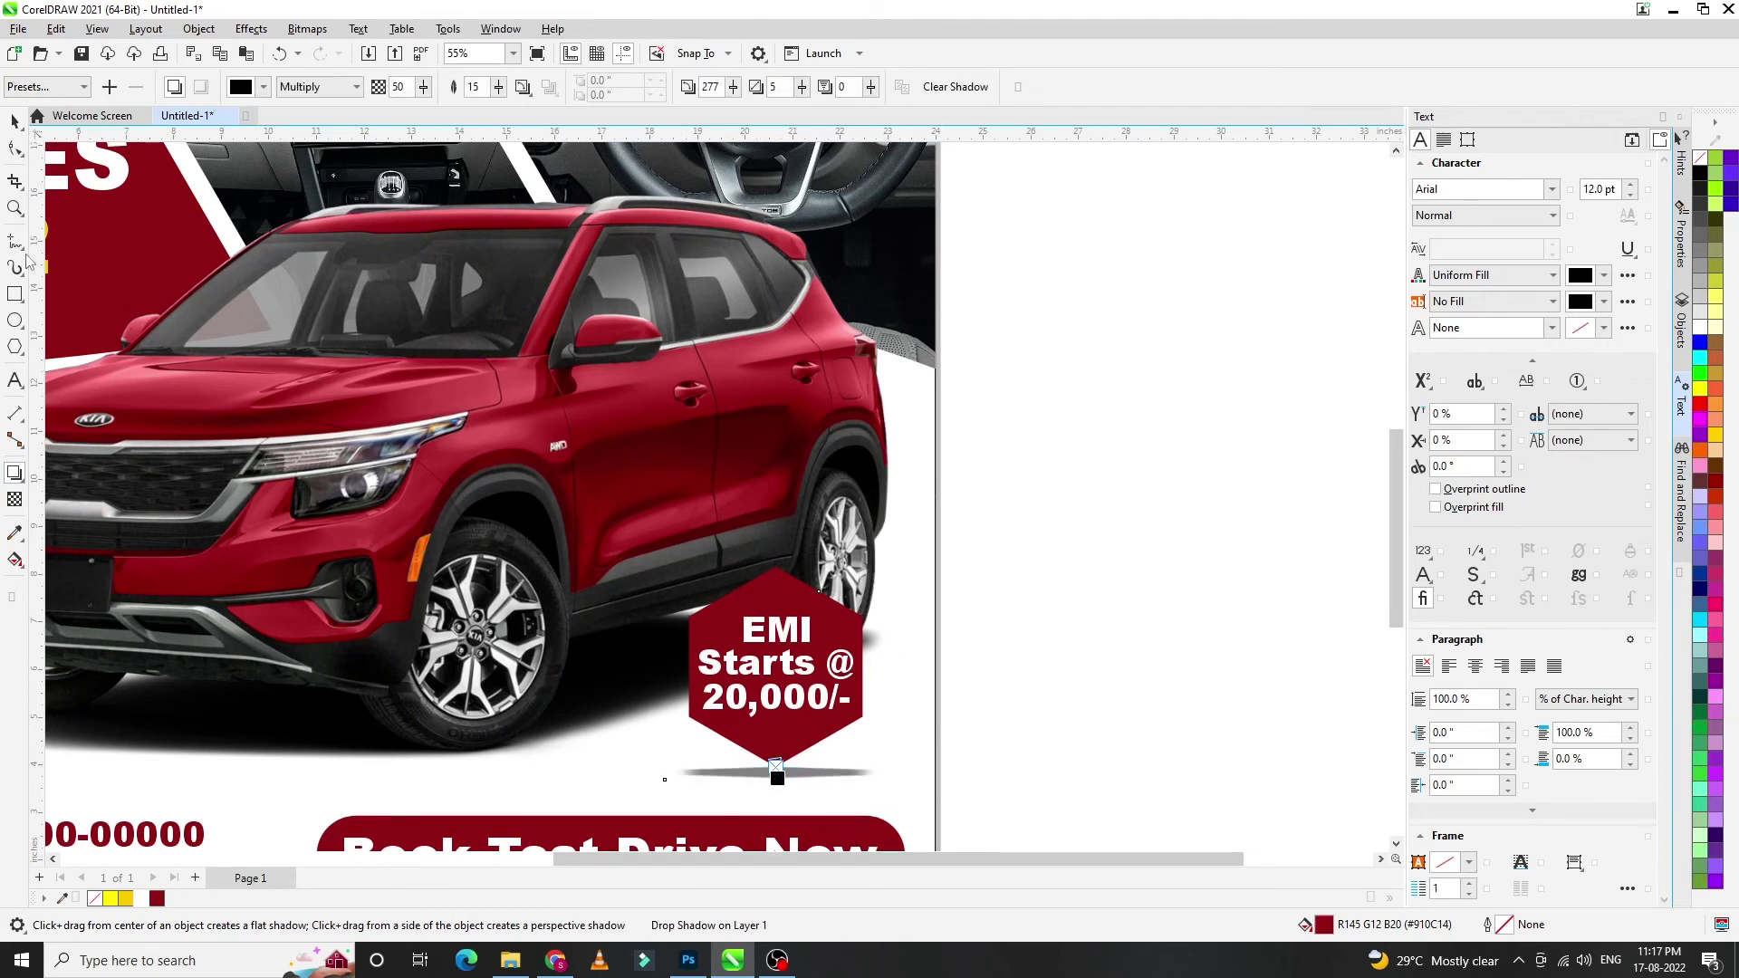
left_click(15, 121)
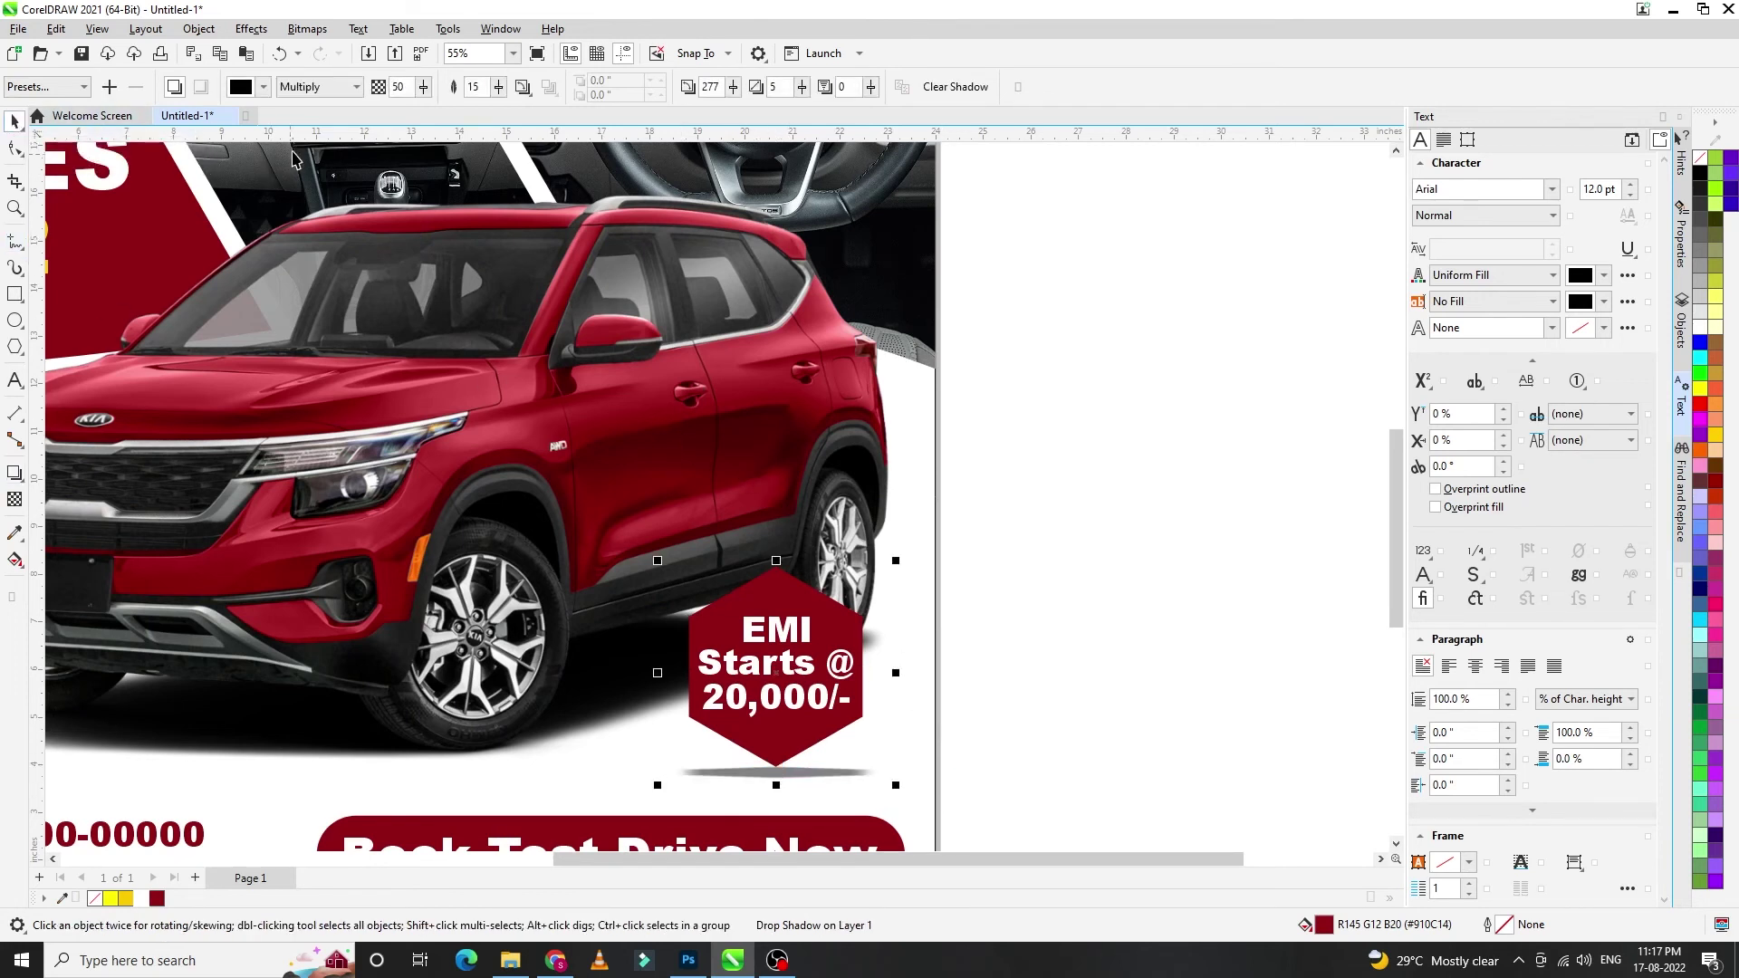
type("25")
key("Return")
type("80")
key("Return")
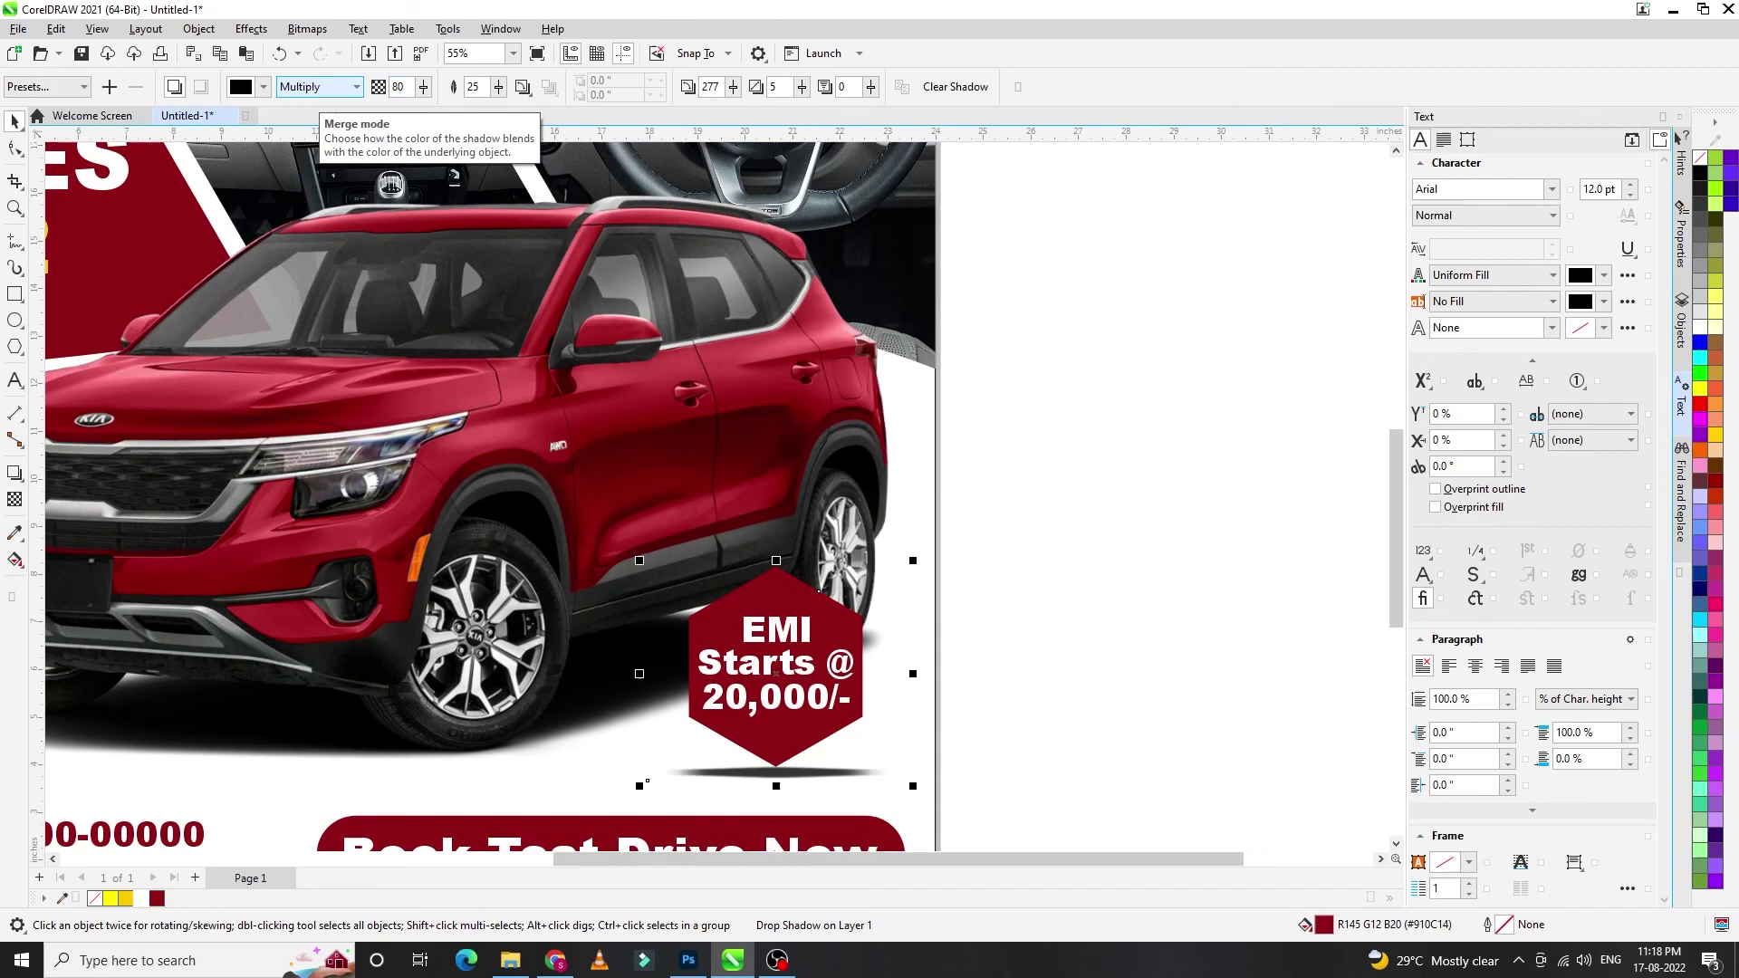
- Nudge the whole EMI badge group slightly lower, then select the entire ad design
scroll(582, 311, "down", 2)
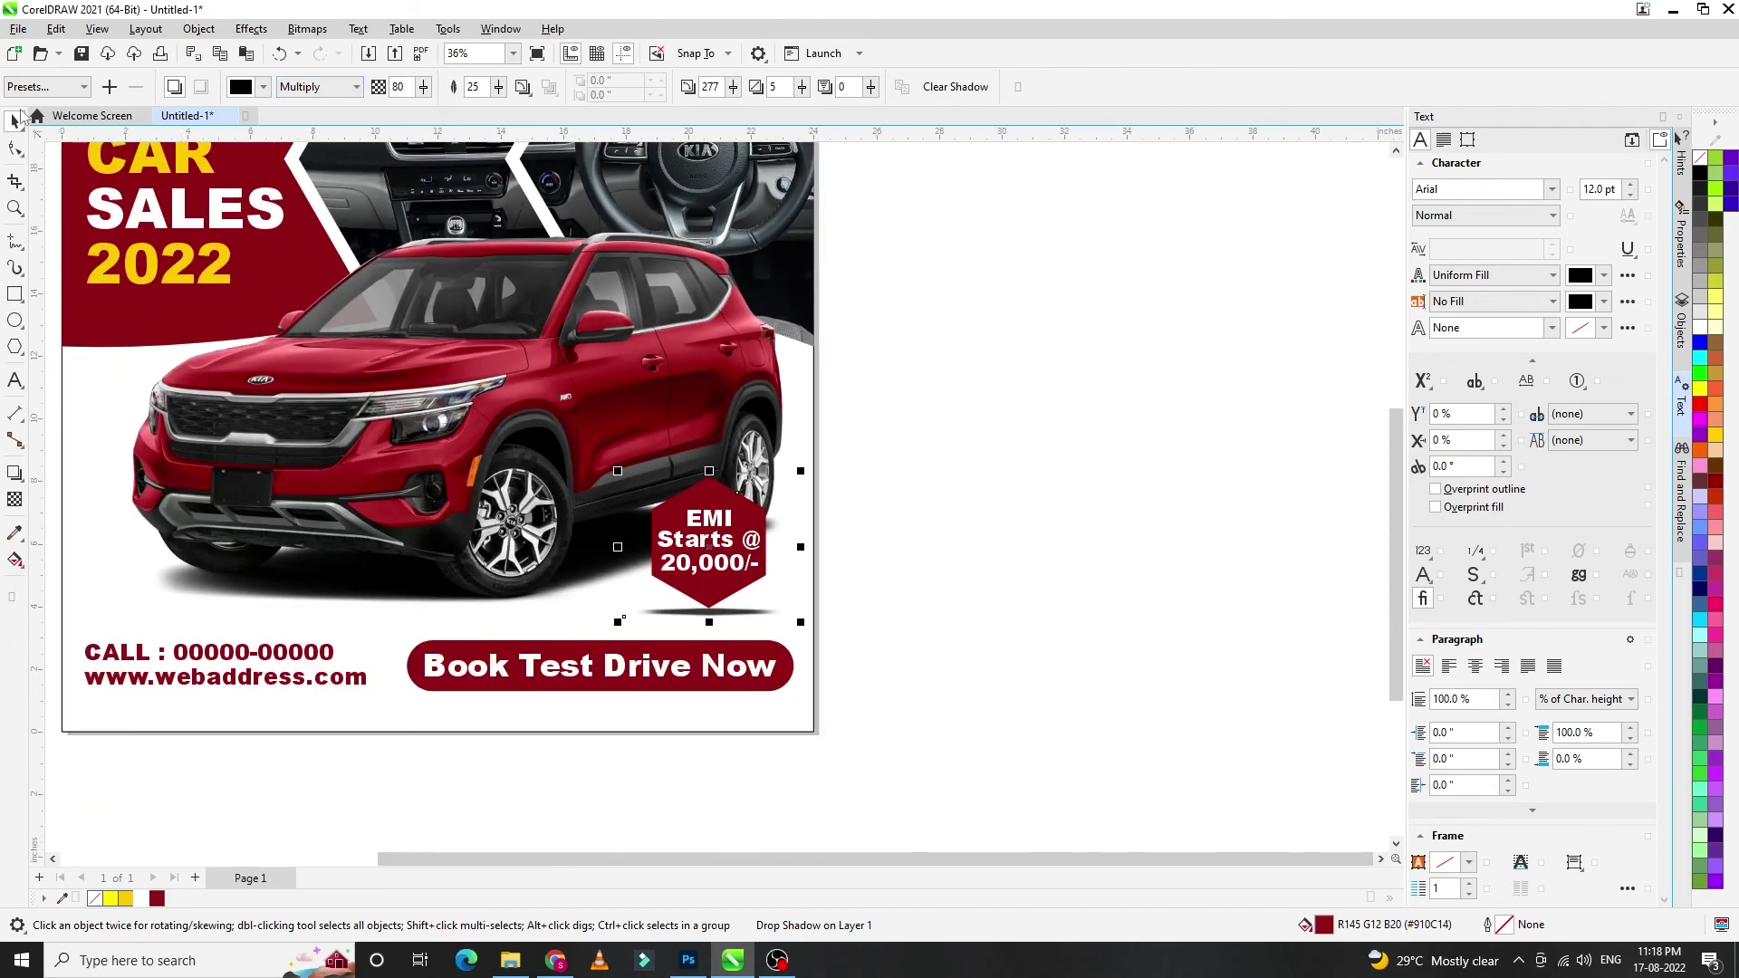
left_click(958, 494)
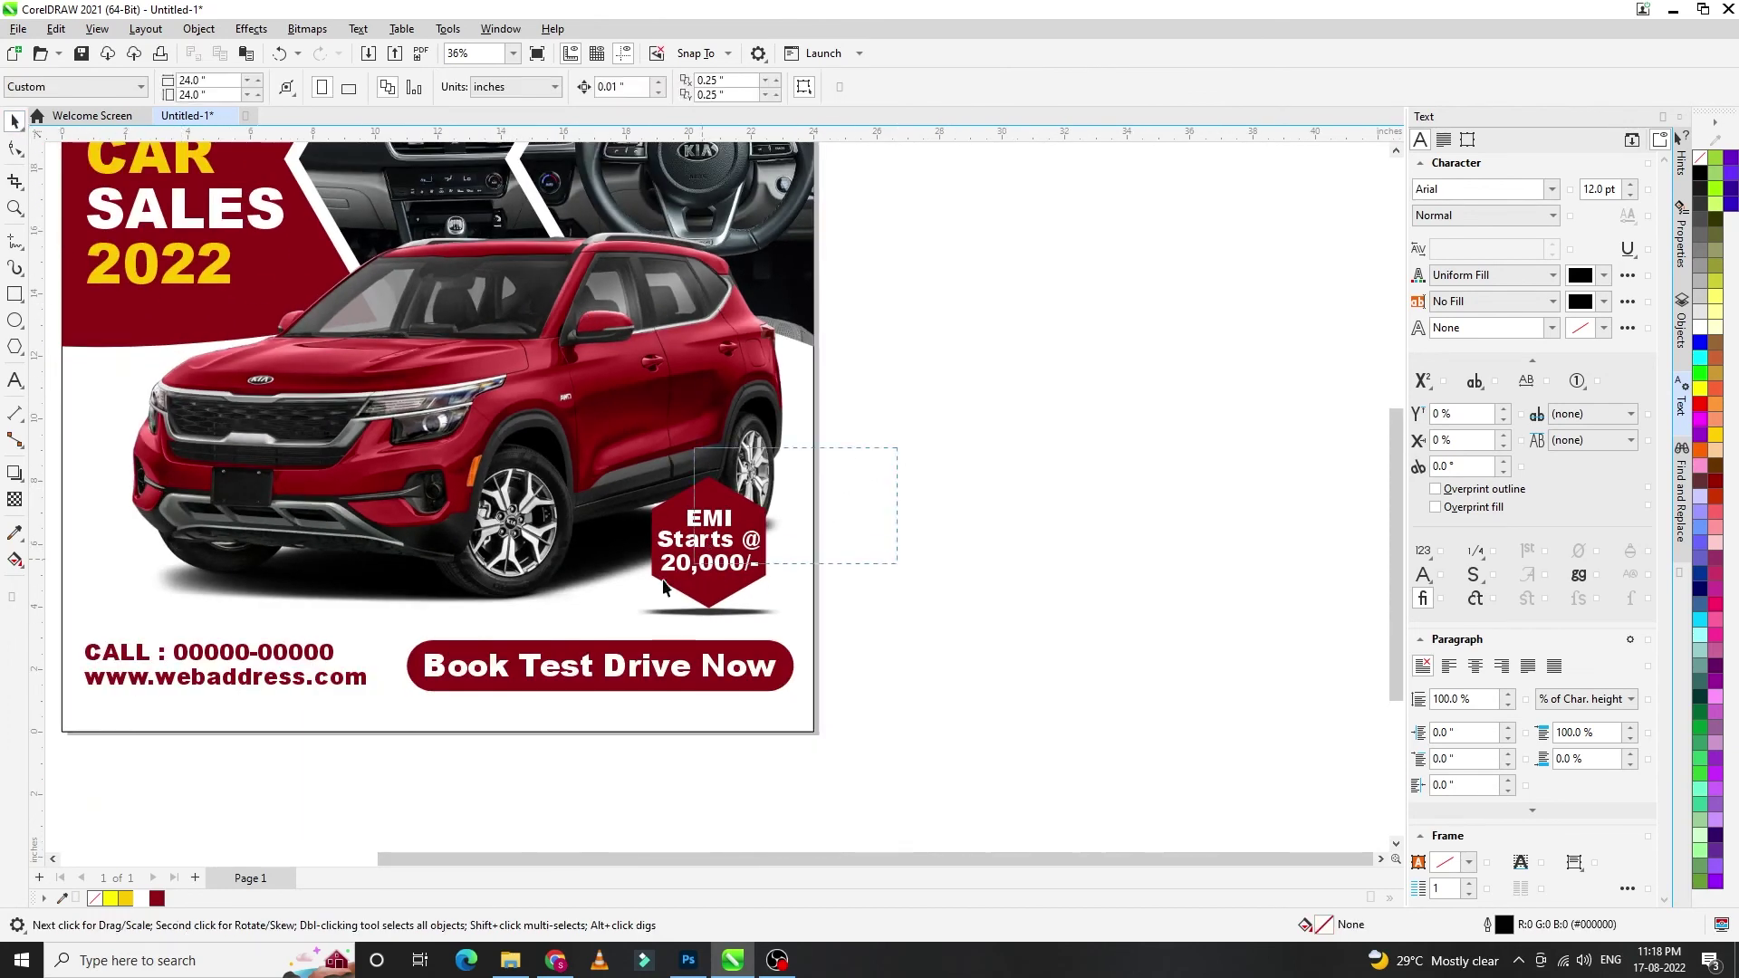
left_click_drag(694, 570, 544, 656)
key("Down")
key("Down")
key("Down")
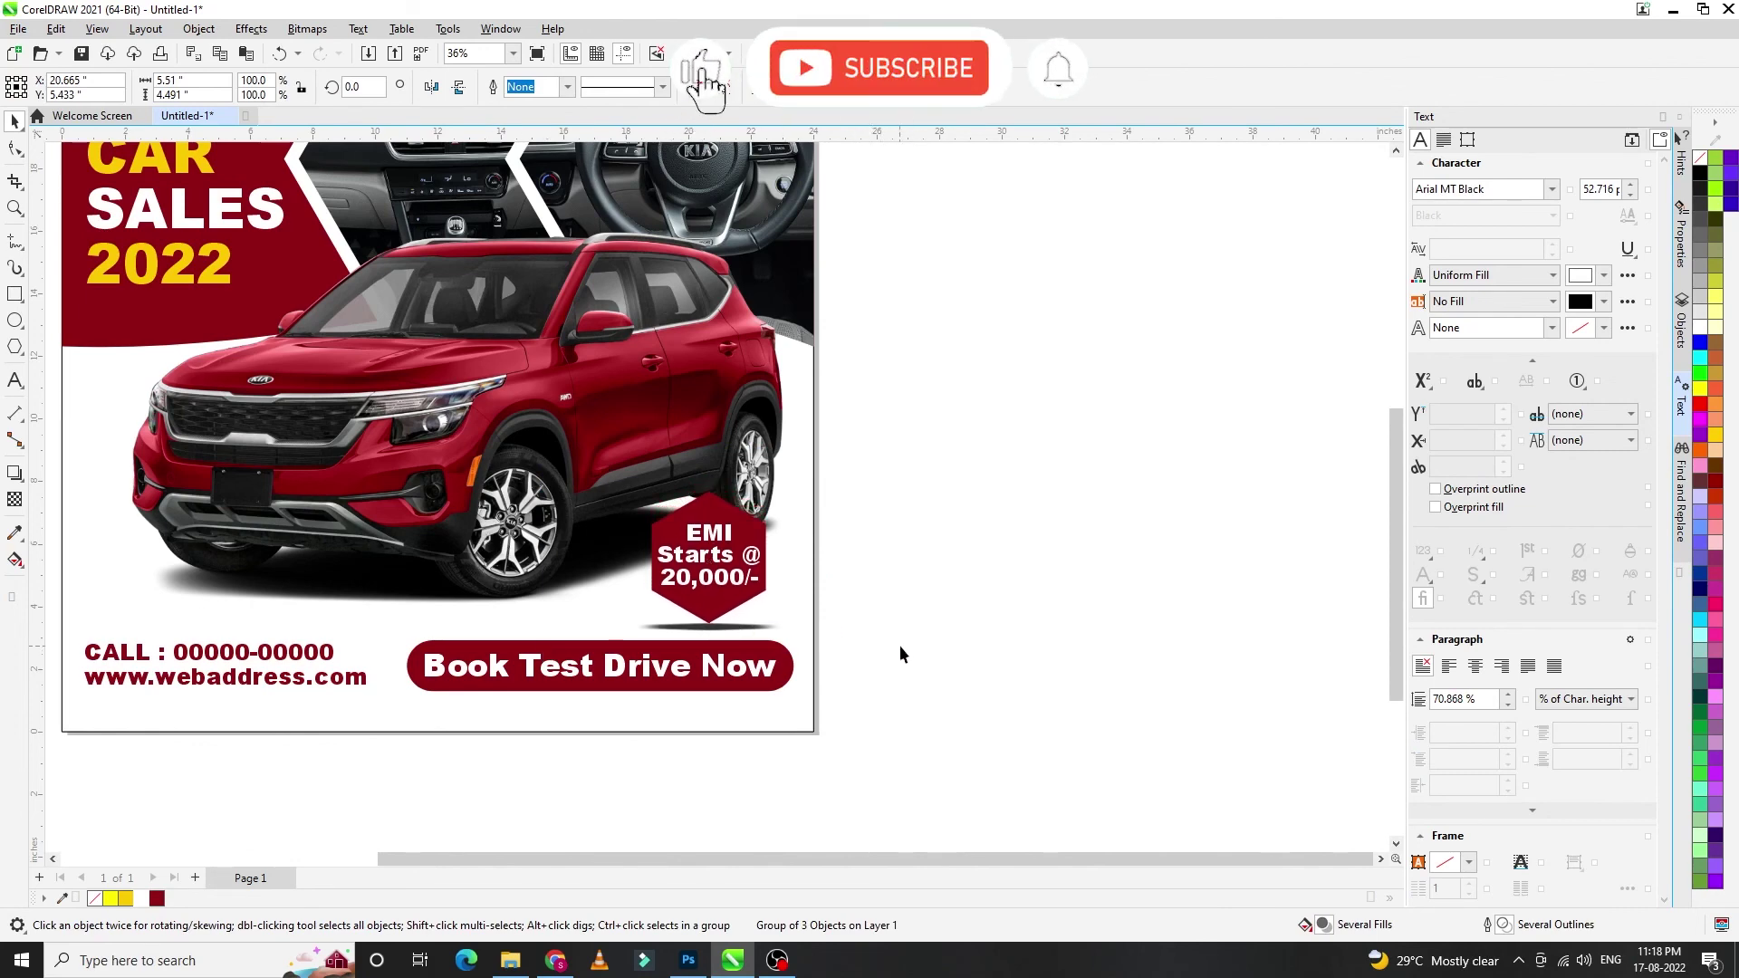
left_click(899, 645)
scroll(899, 644, "down", 1)
scroll(899, 645, "down", 1)
mouse_move(405, 316)
left_mouse_down()
mouse_move(844, 625)
mouse_move(938, 720)
left_mouse_up()
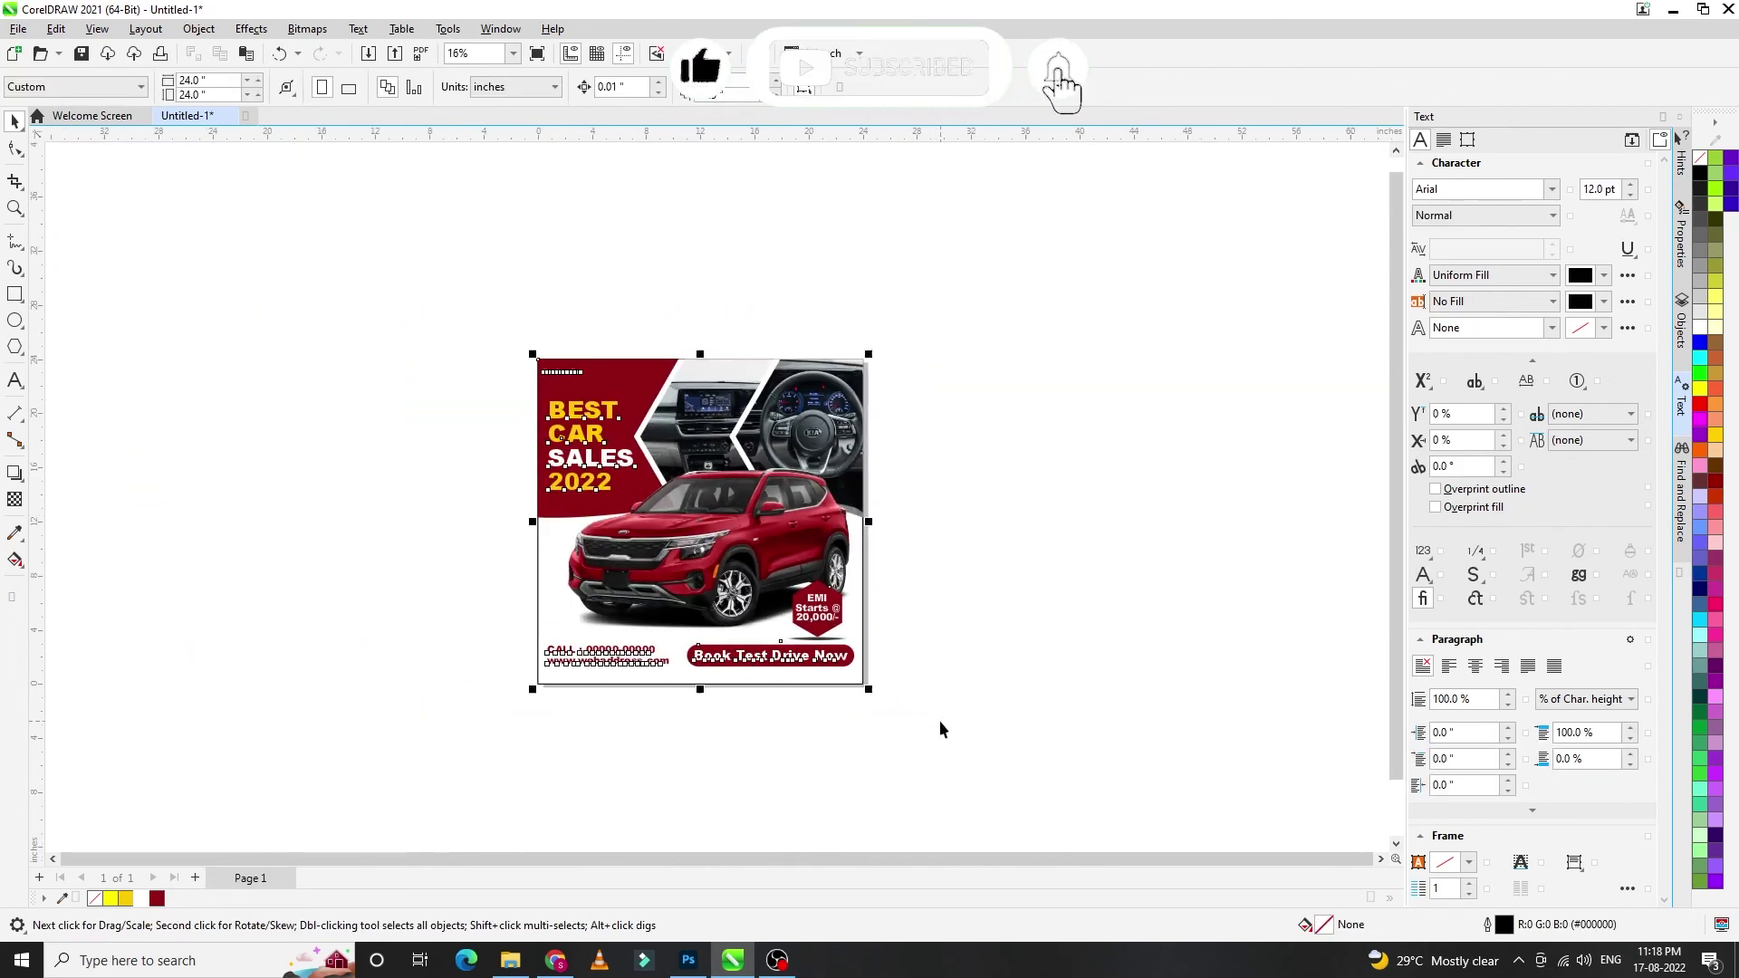
- Show the completed car sales poster, including the shadowed EMI badge, in F9 full-screen preview
key("F9")
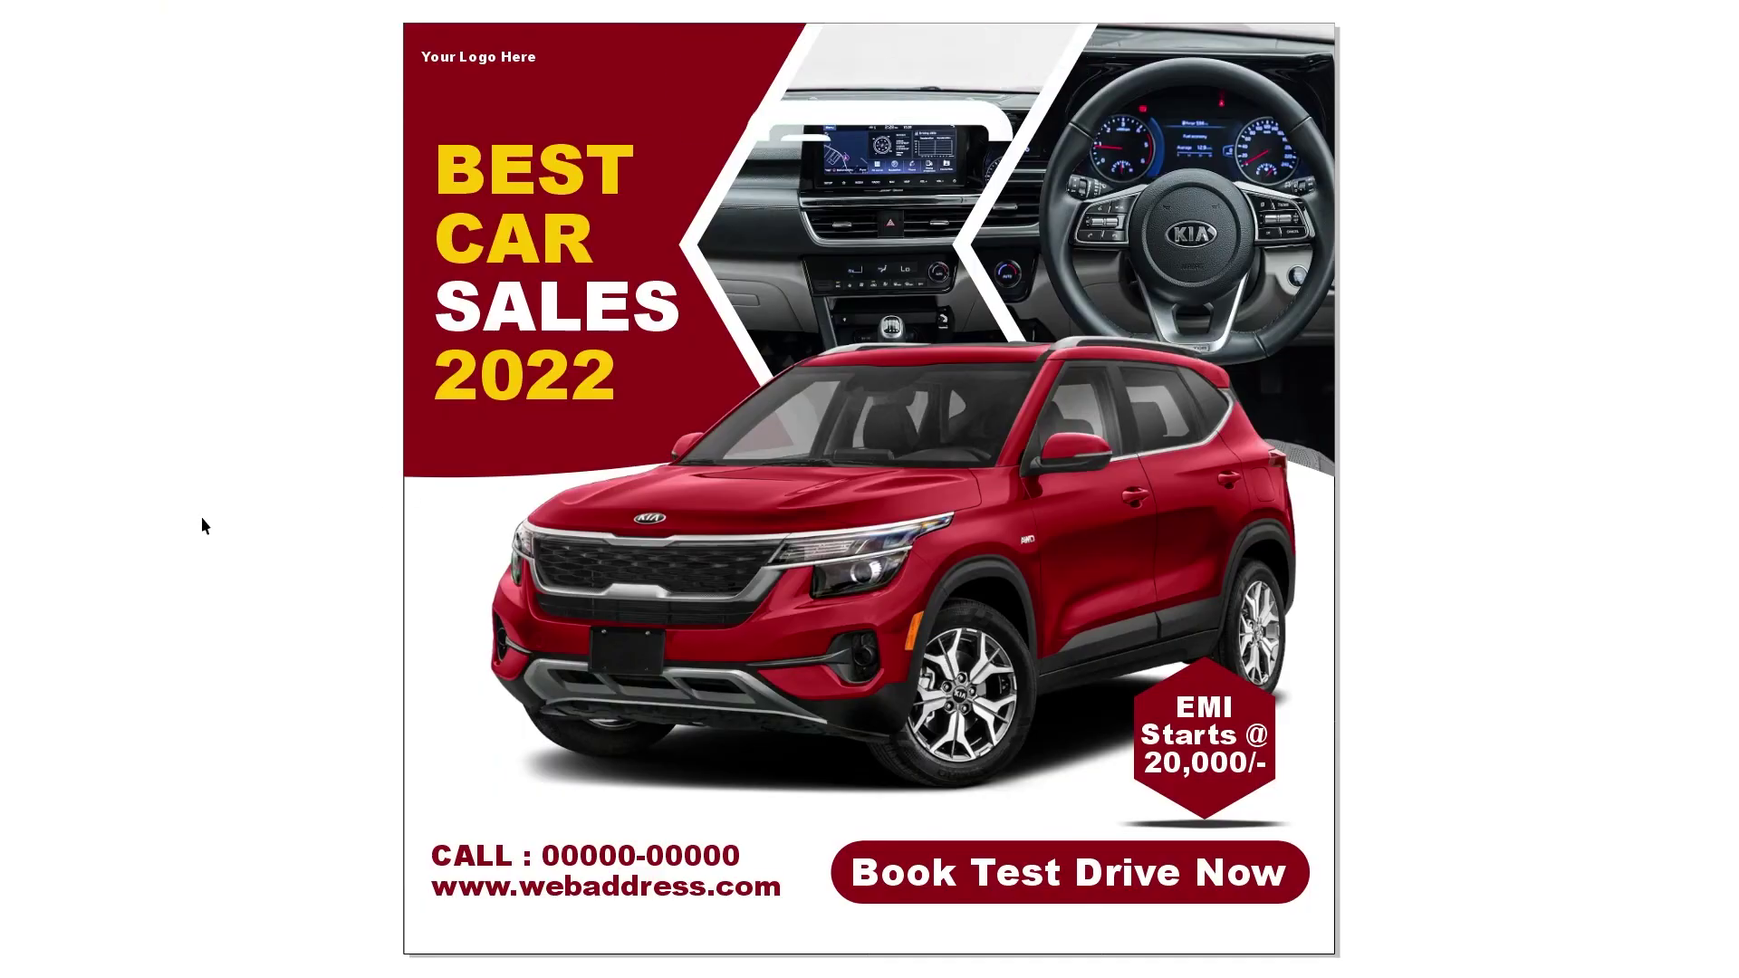